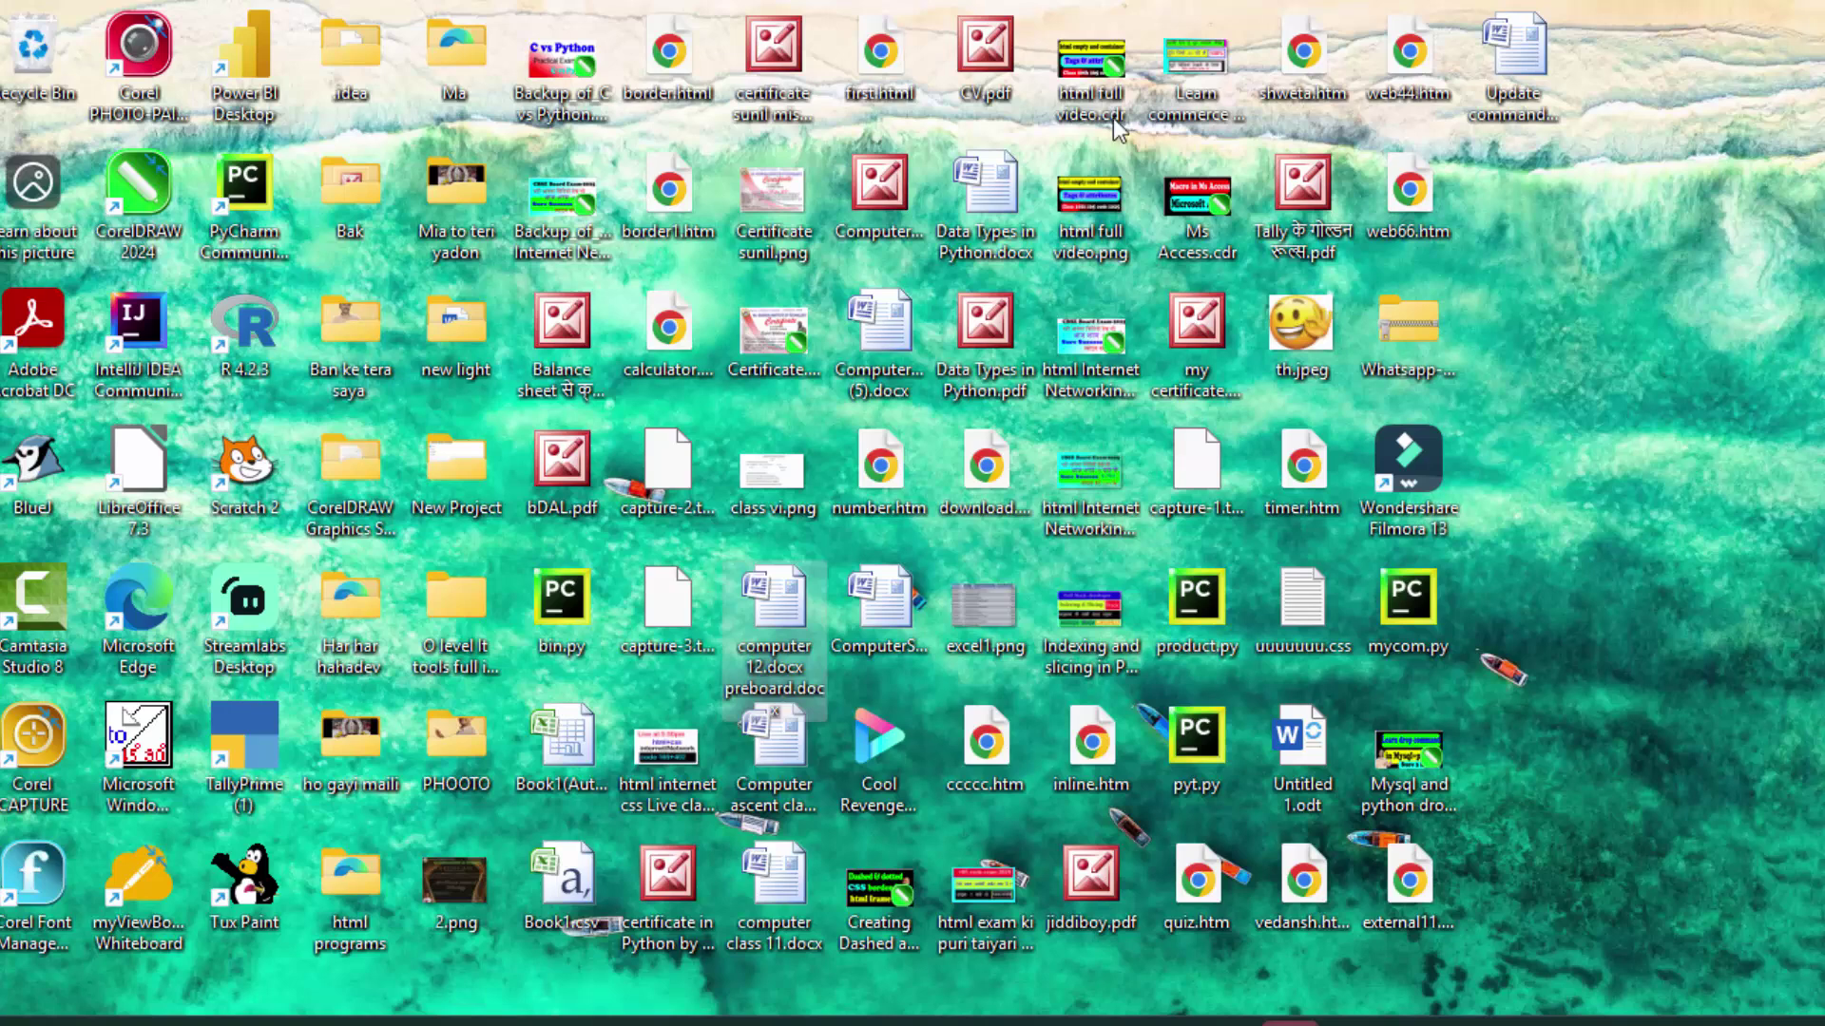
Launch Access and open the recent database Database375.accdb
key("super")
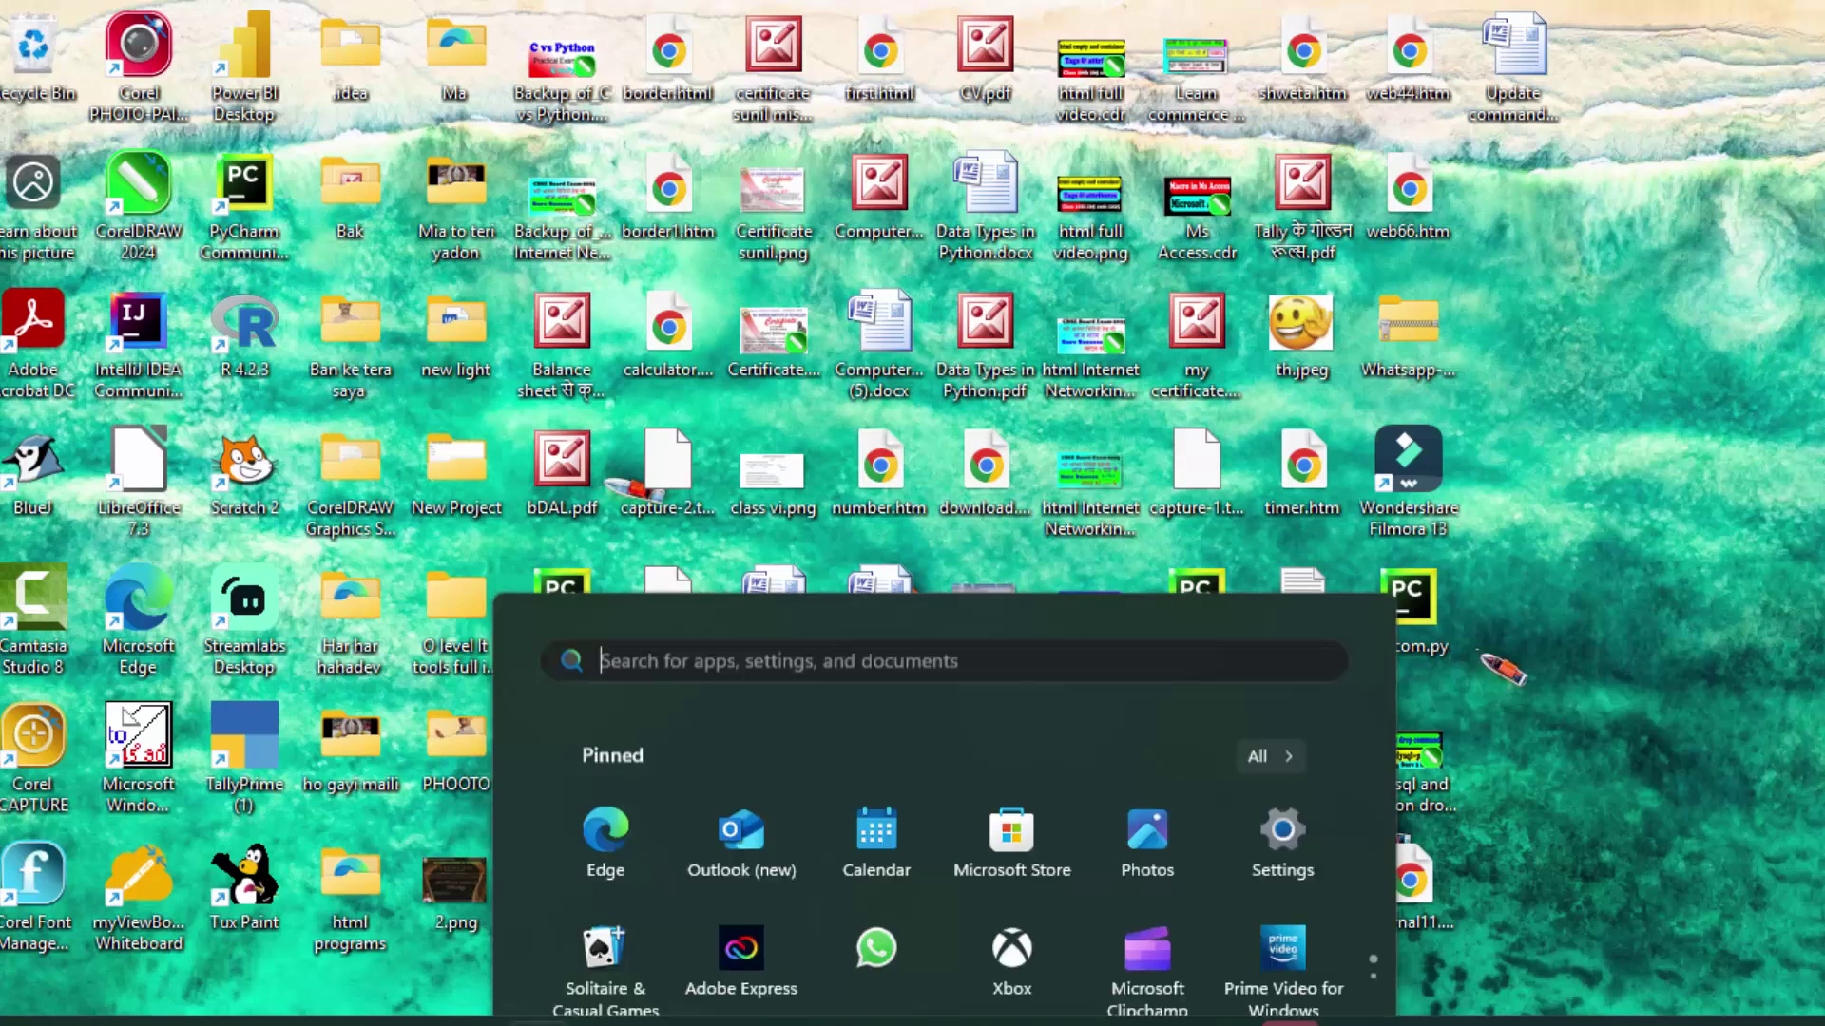
type("access")
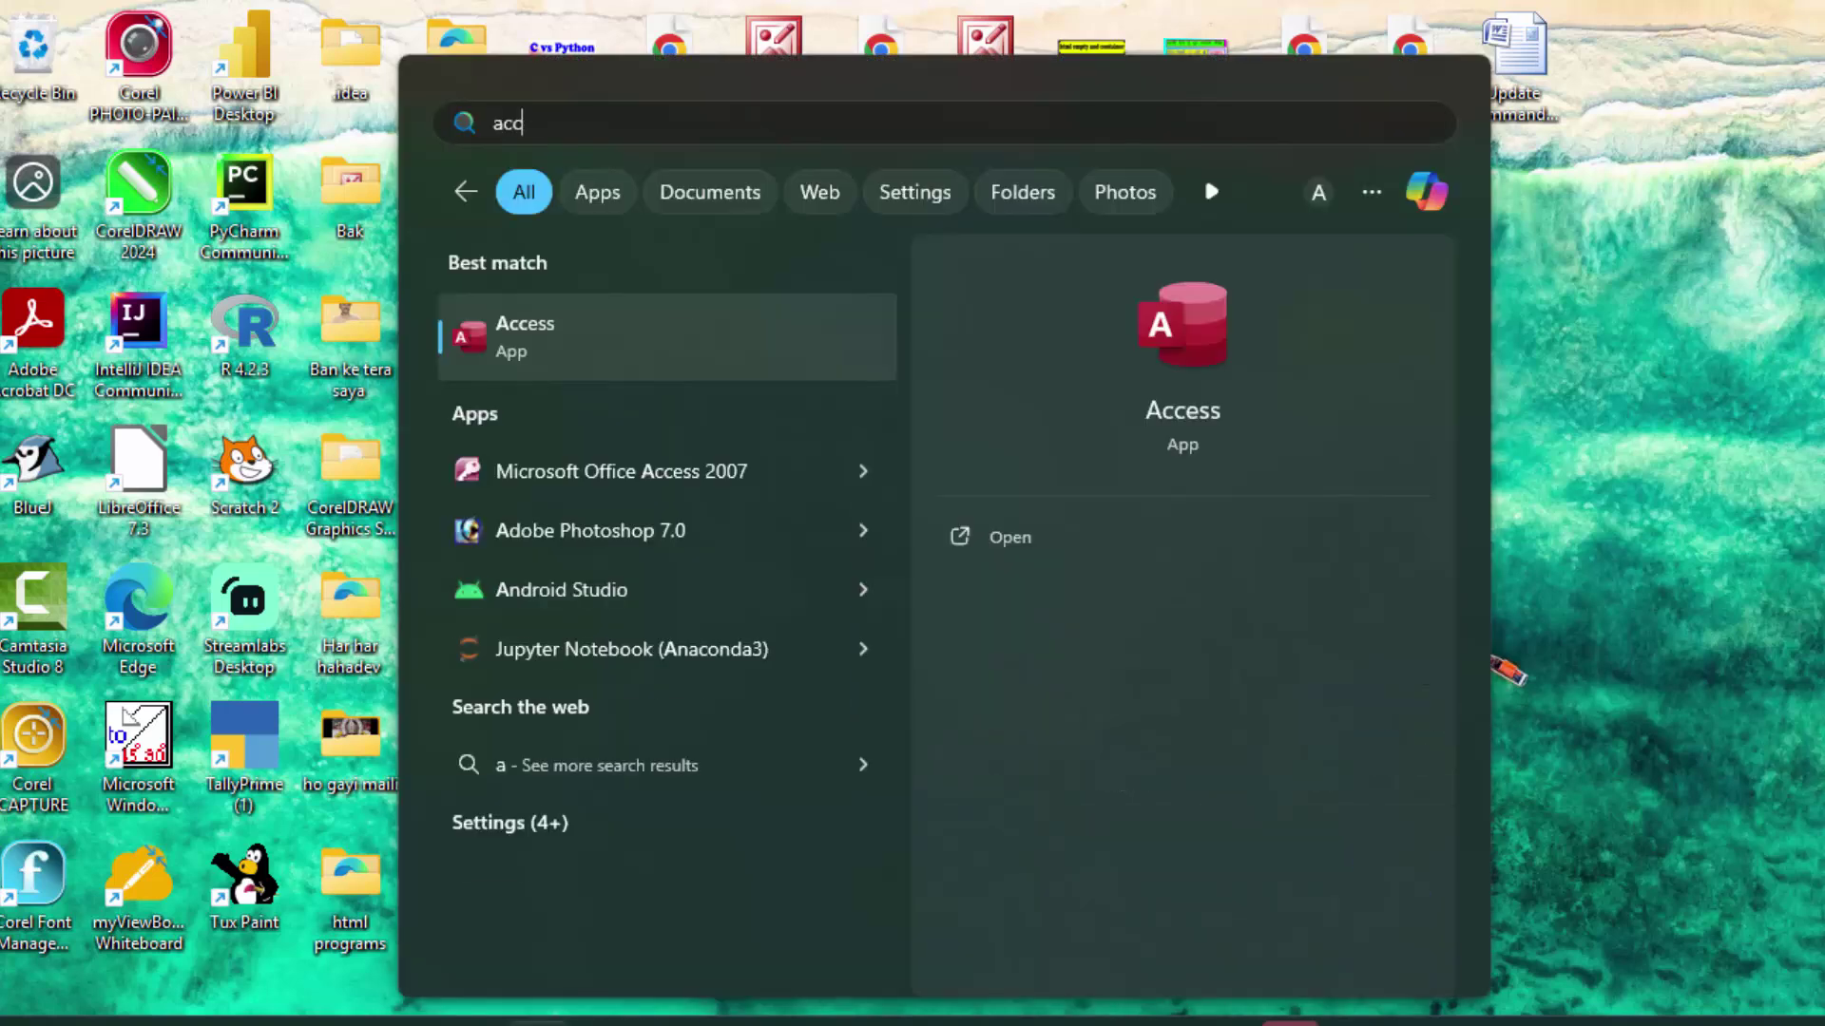
left_click(596, 473)
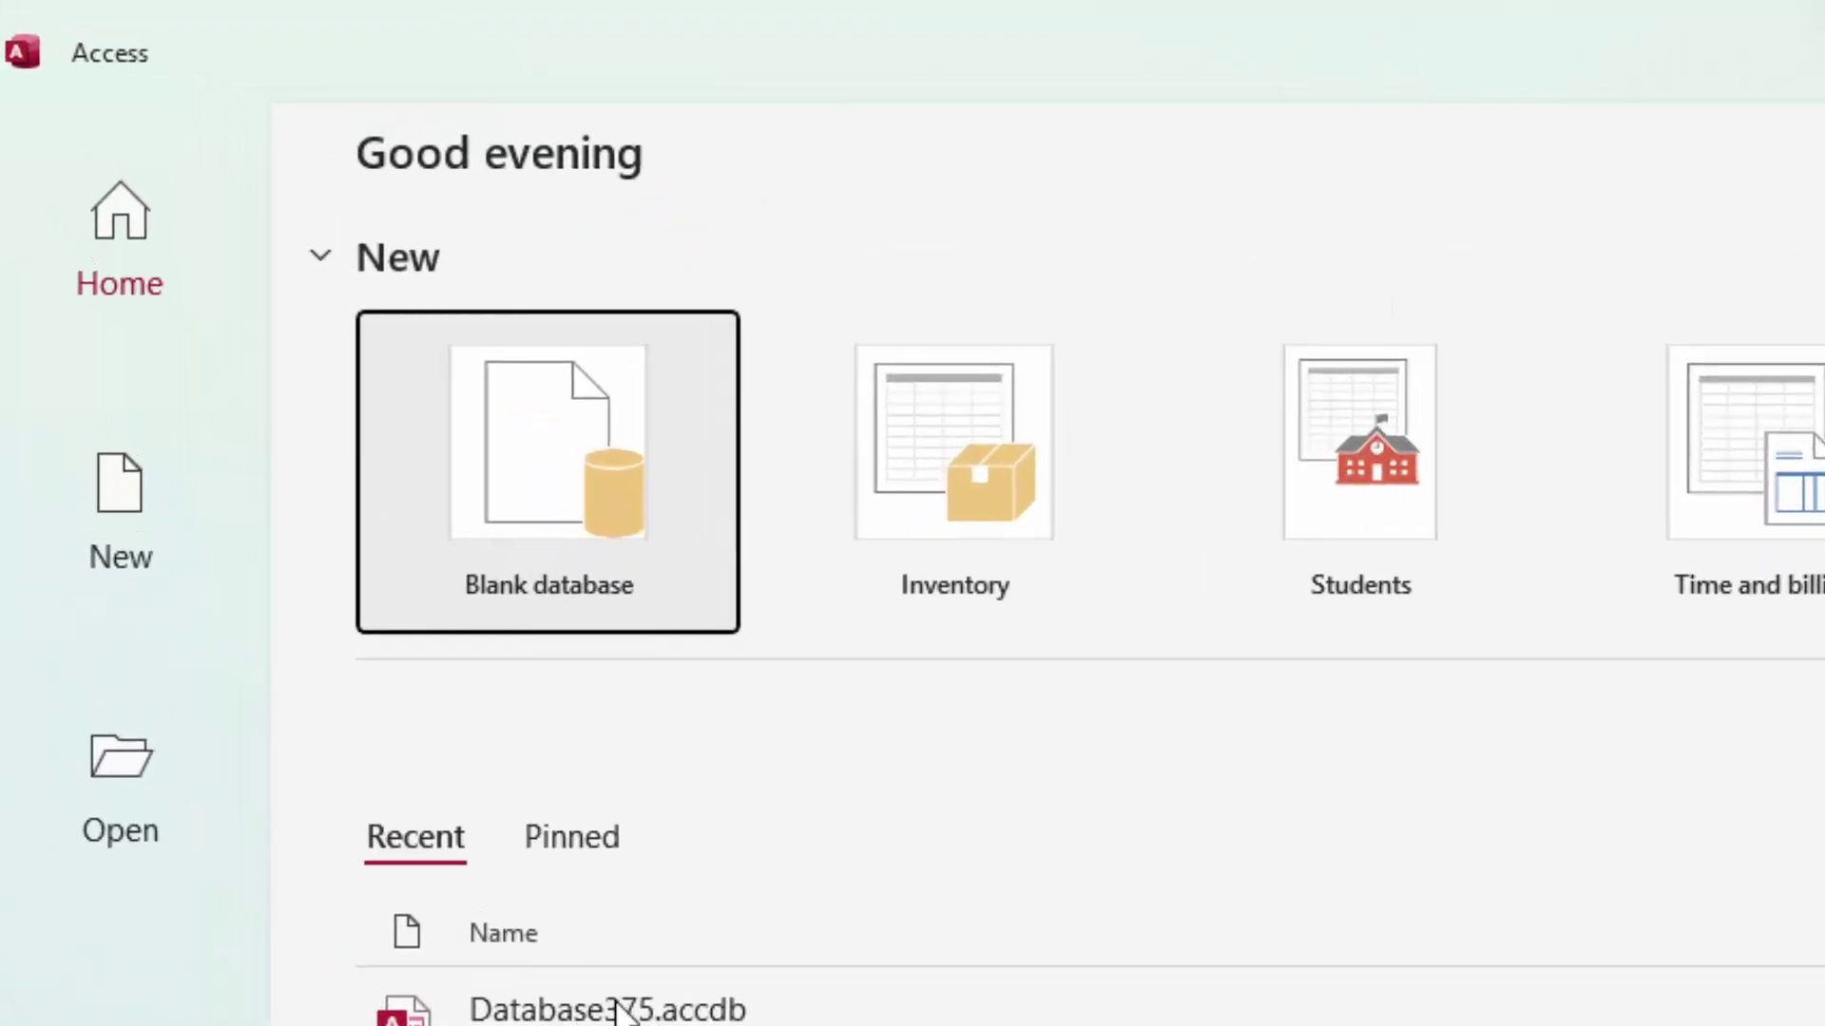
left_click(627, 1006)
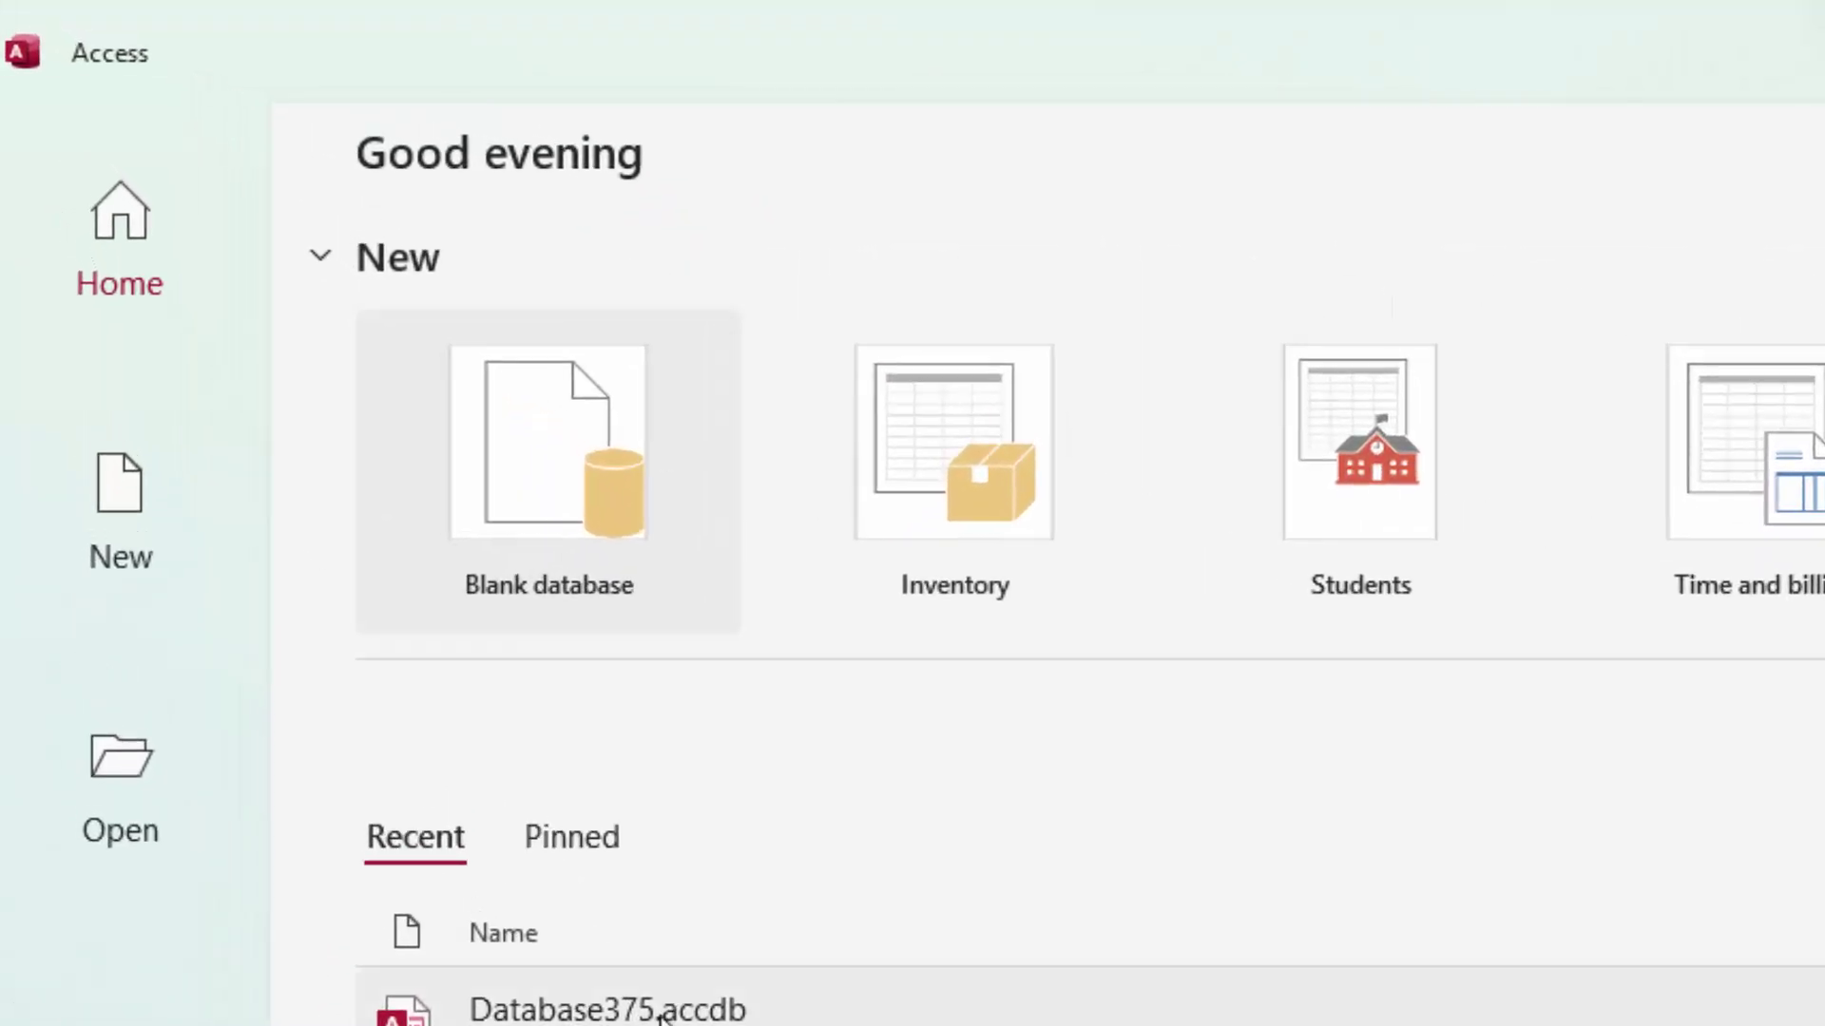
left_click(1456, 920)
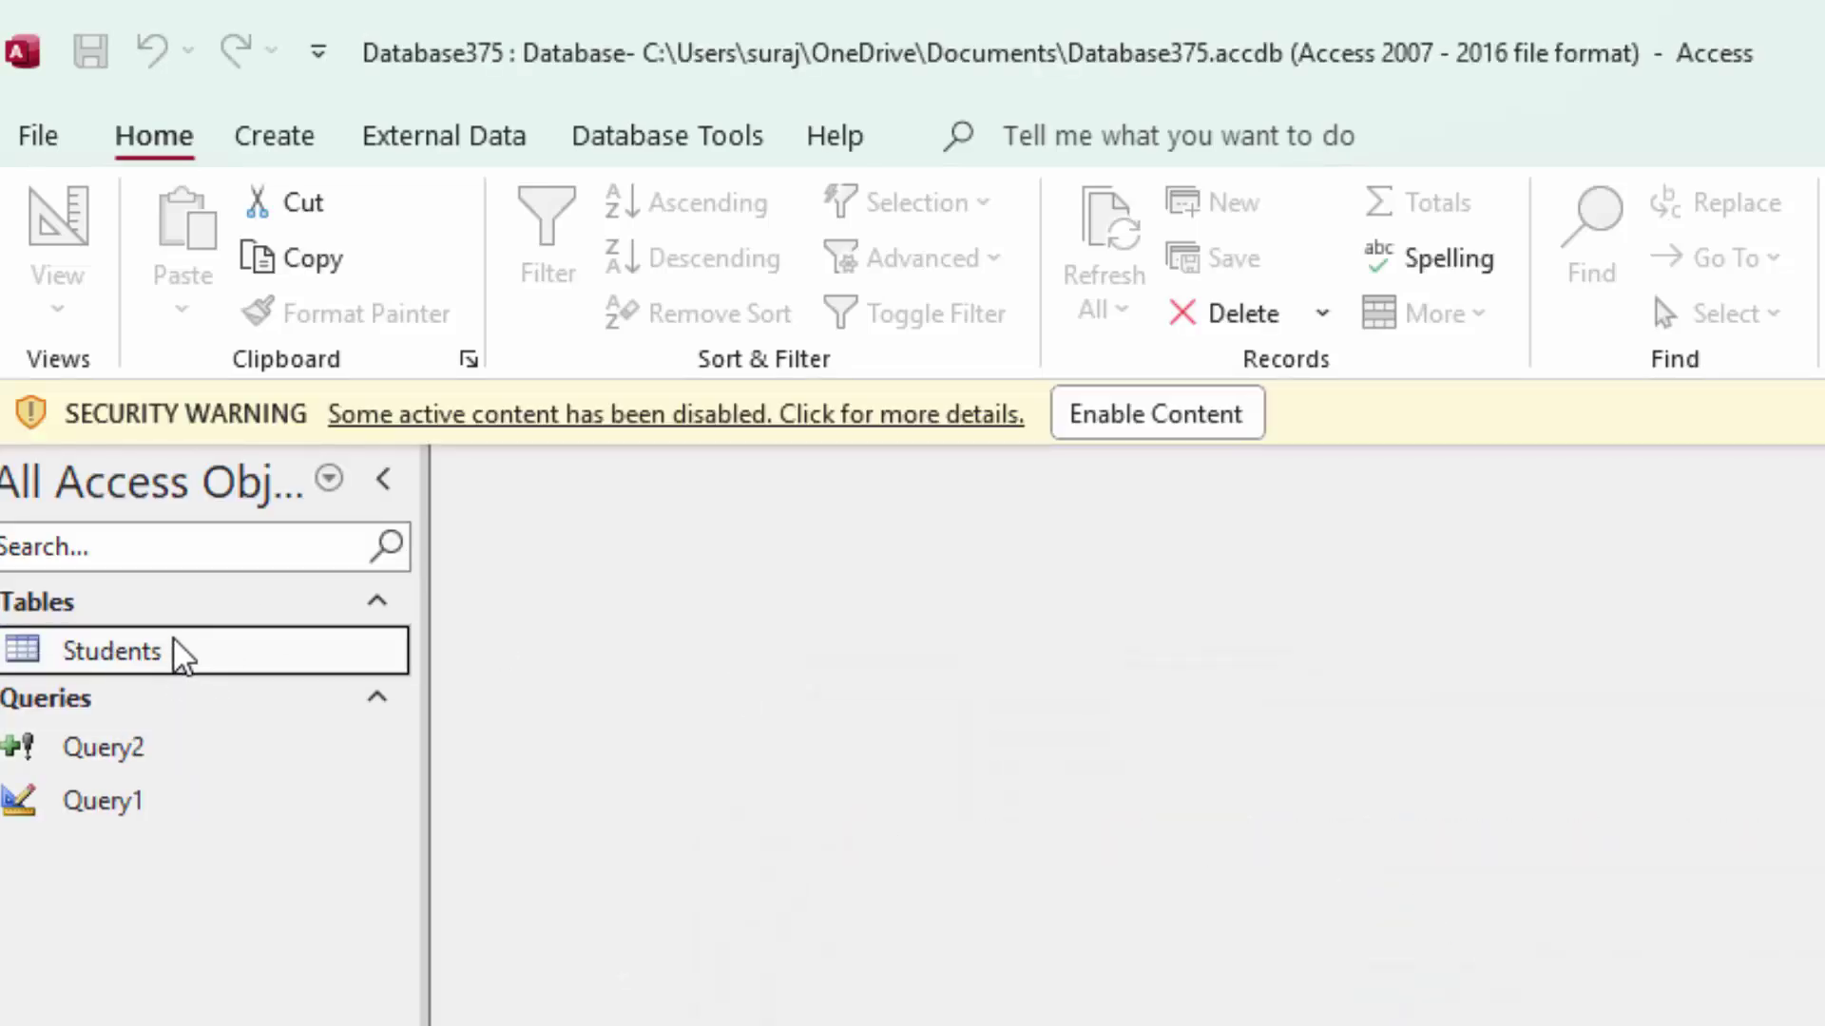
Open the Students table and enable the database's disabled active content
double_click(175, 652)
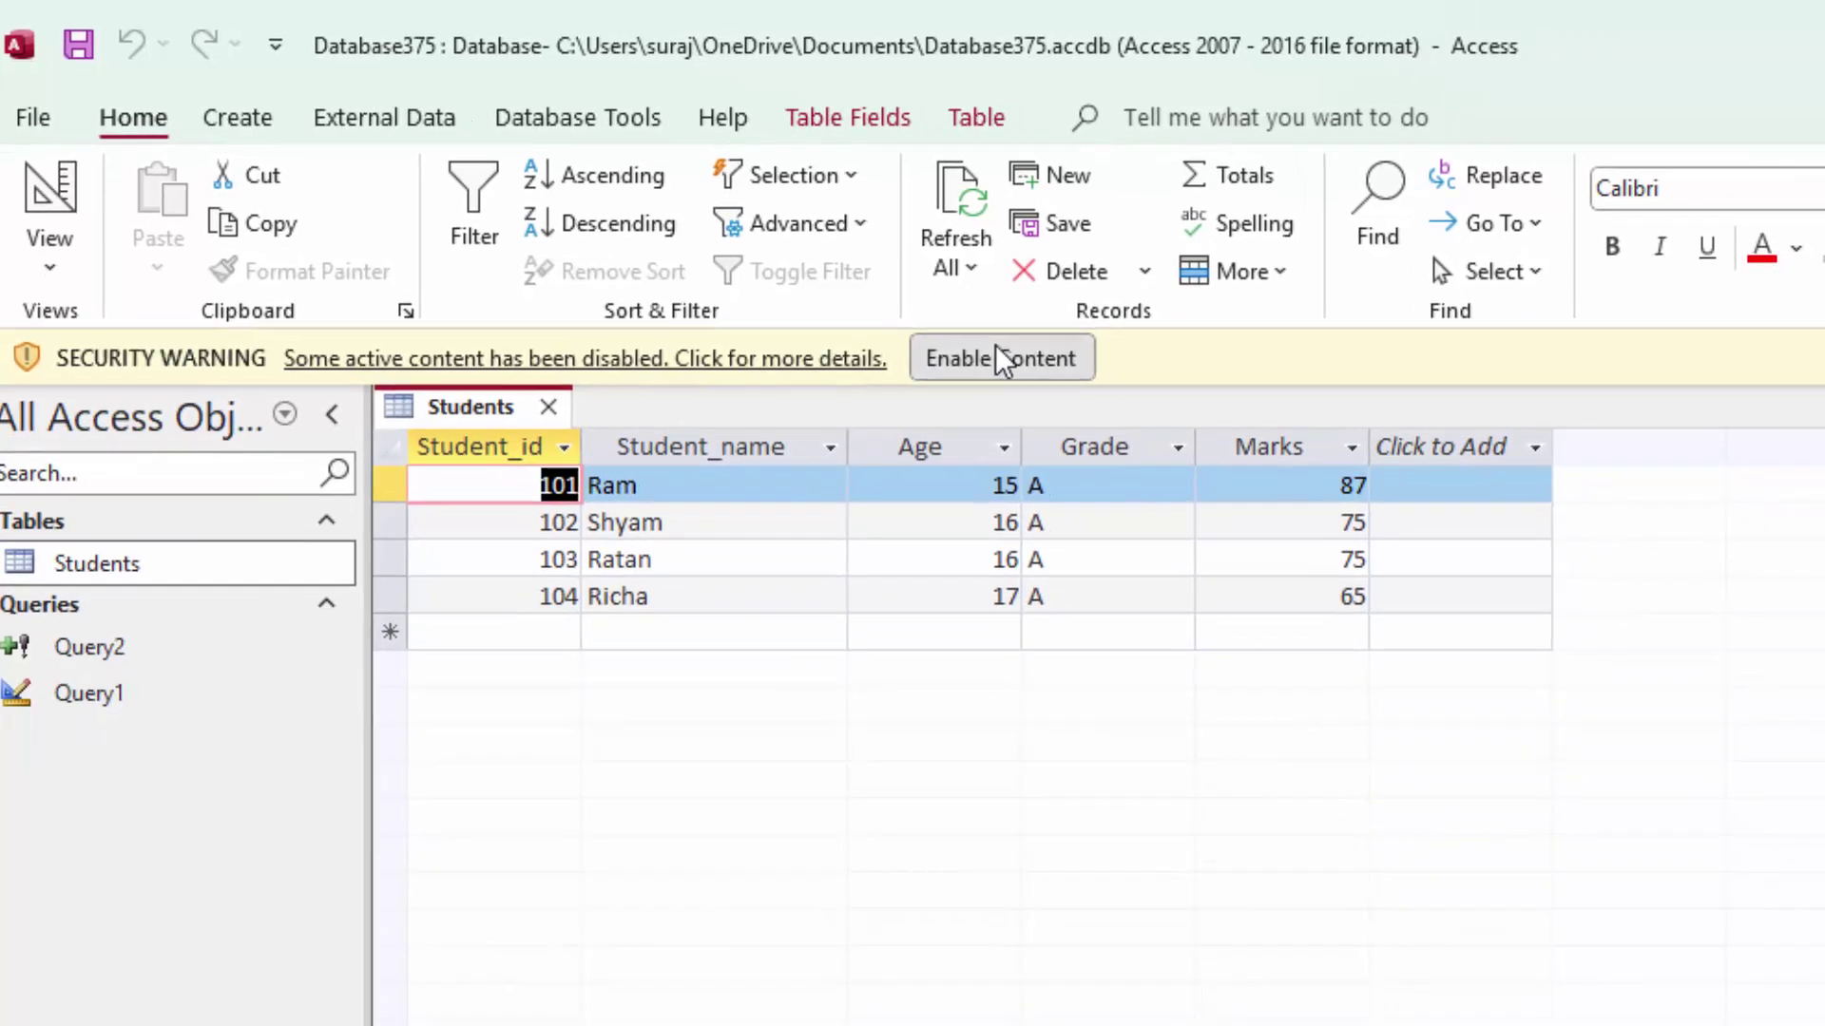
left_click(1070, 380)
double_click(157, 513)
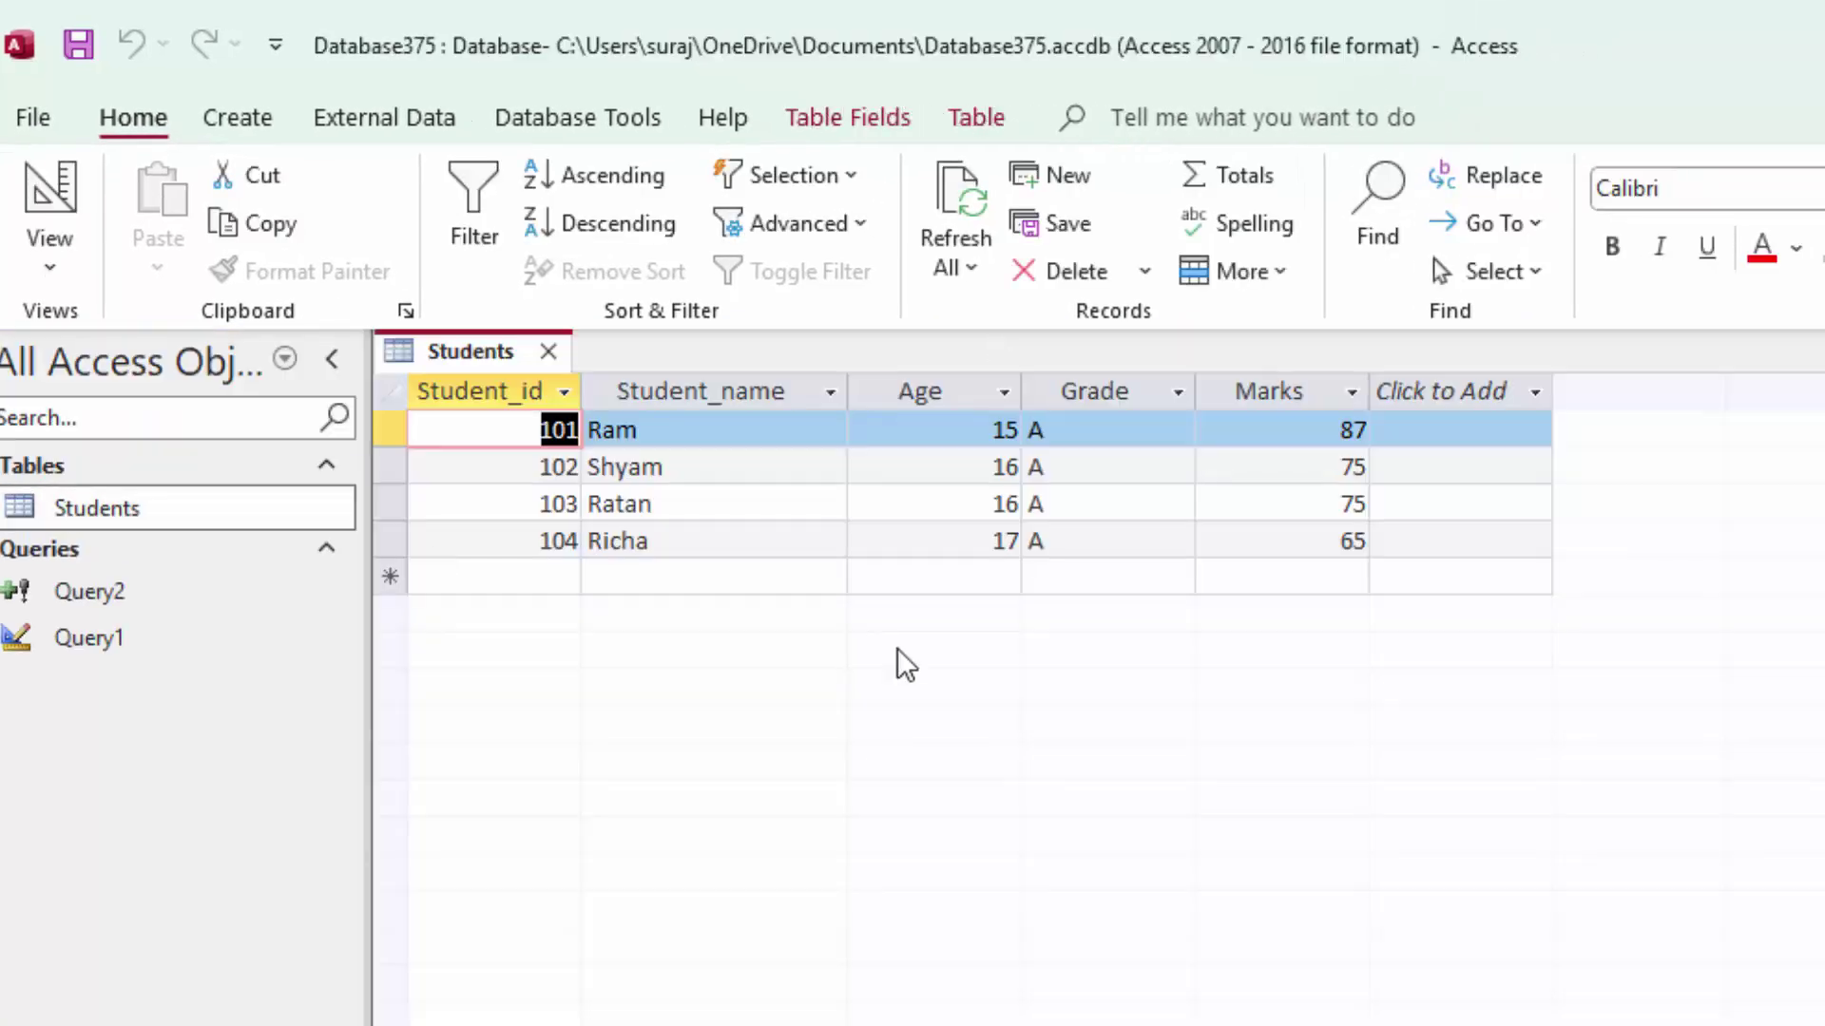
left_click(818, 433)
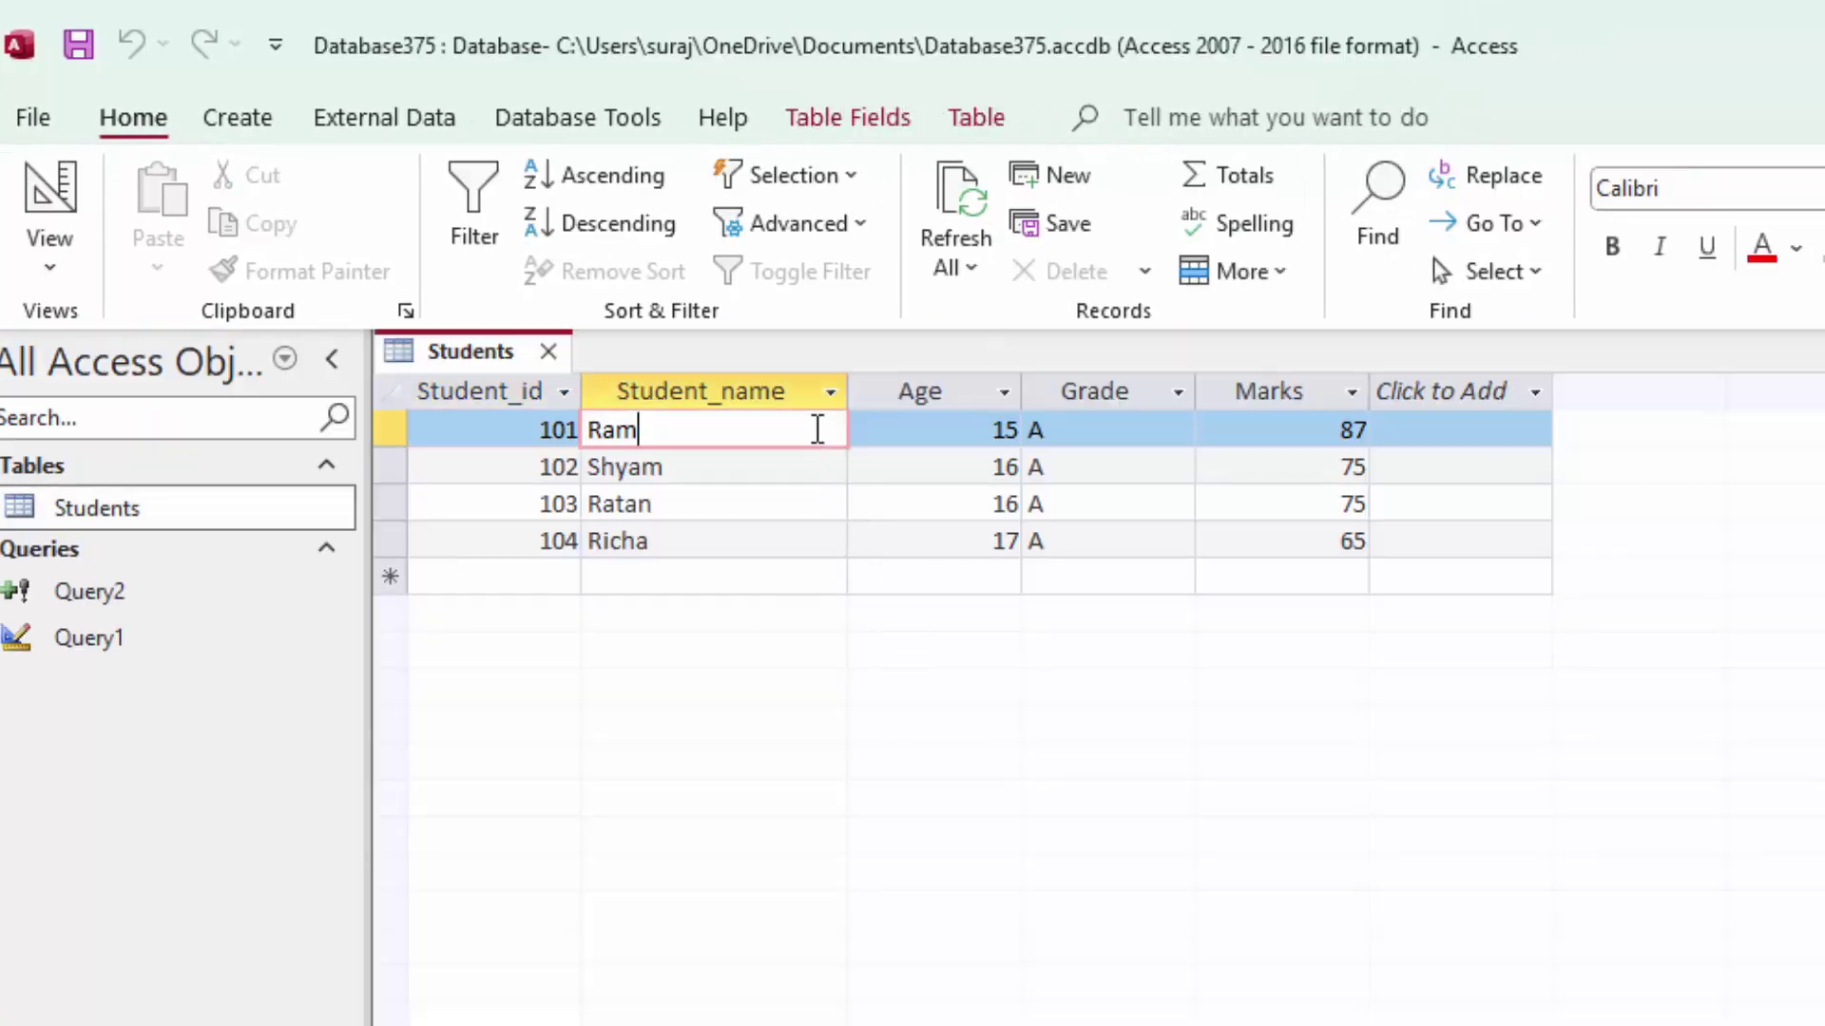
left_click(923, 426)
left_click(1098, 429)
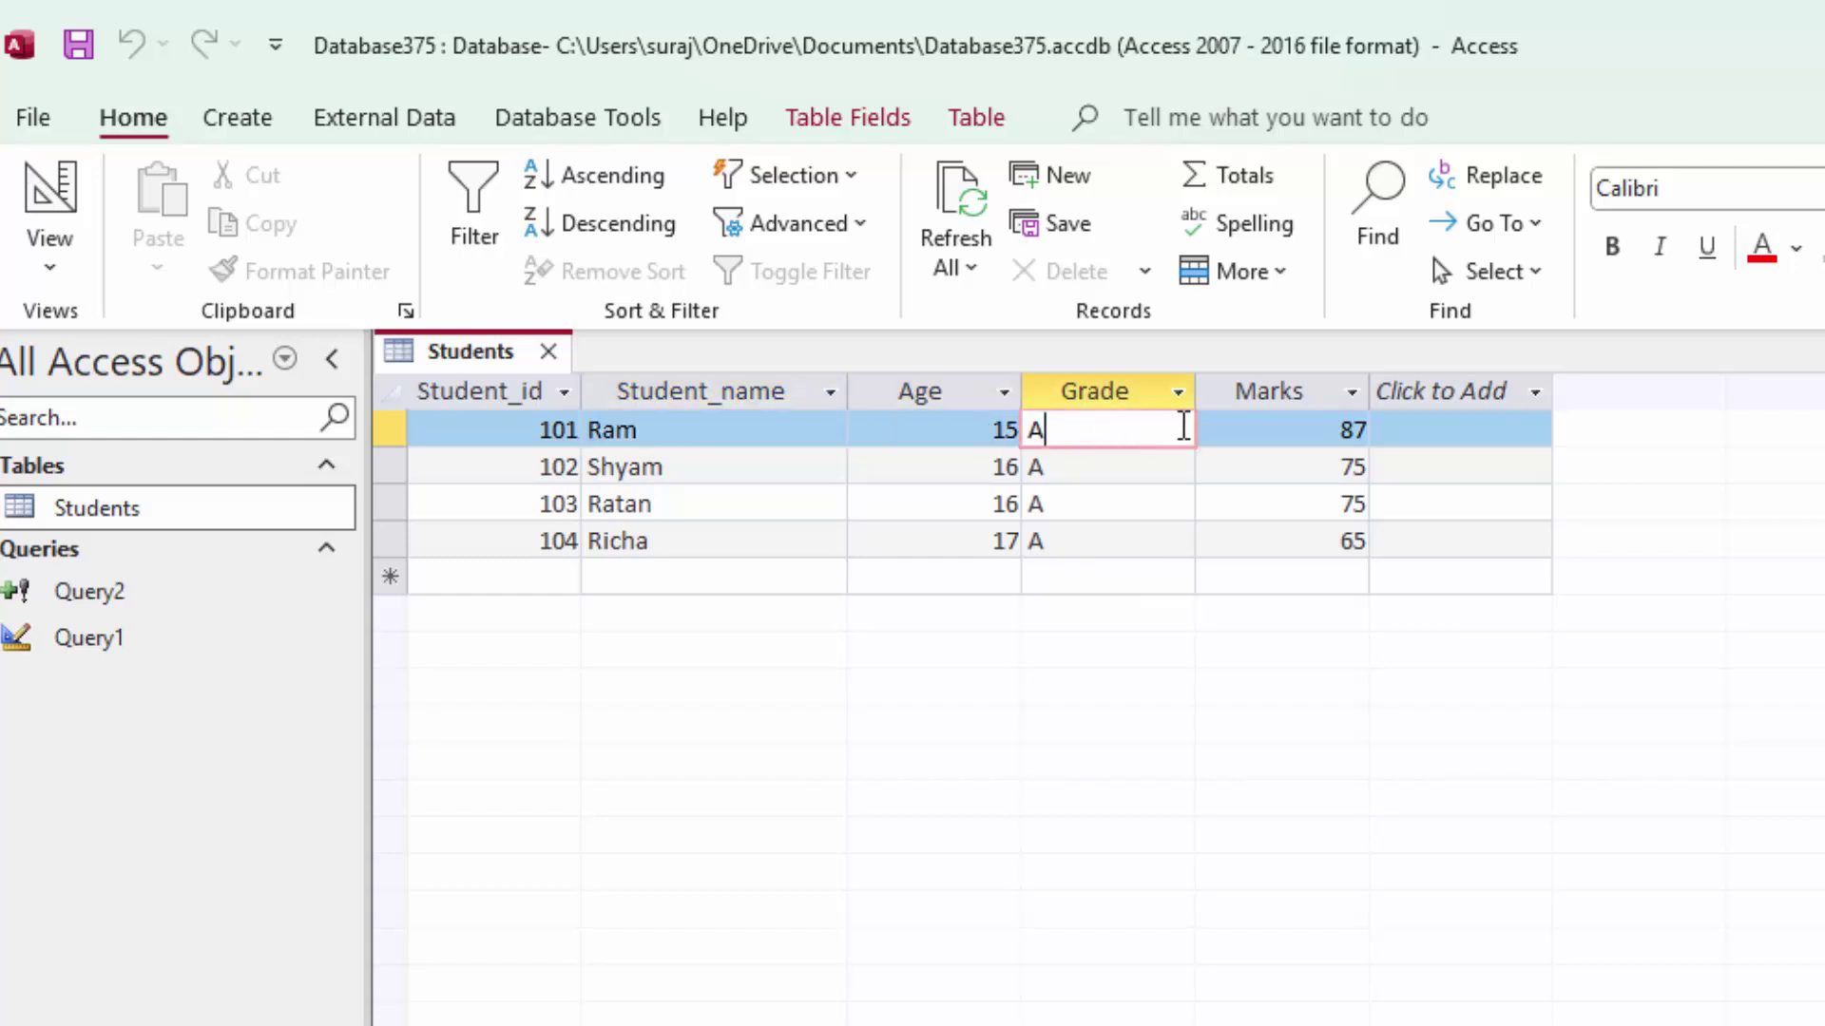
left_click(1232, 422)
left_click_drag(1231, 422, 1370, 460)
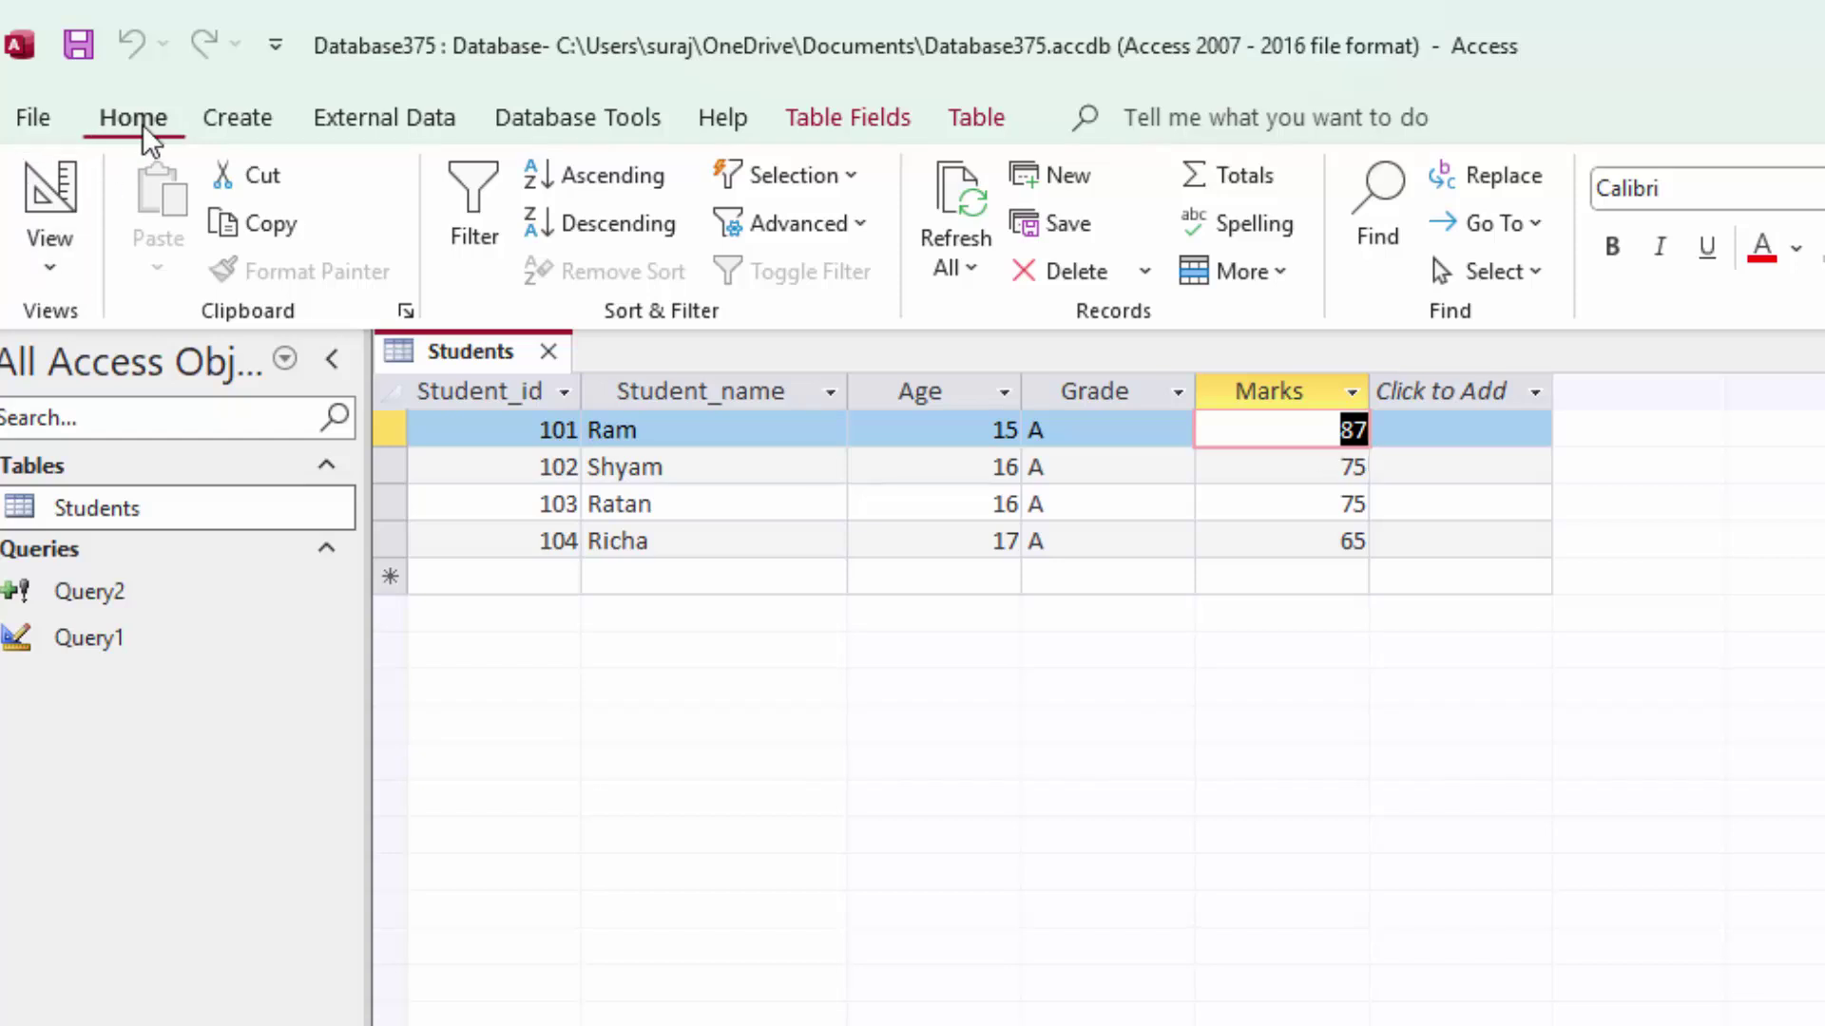
Add a totals row to the Students table and set the Marks column to show the Sum
left_click(1201, 173)
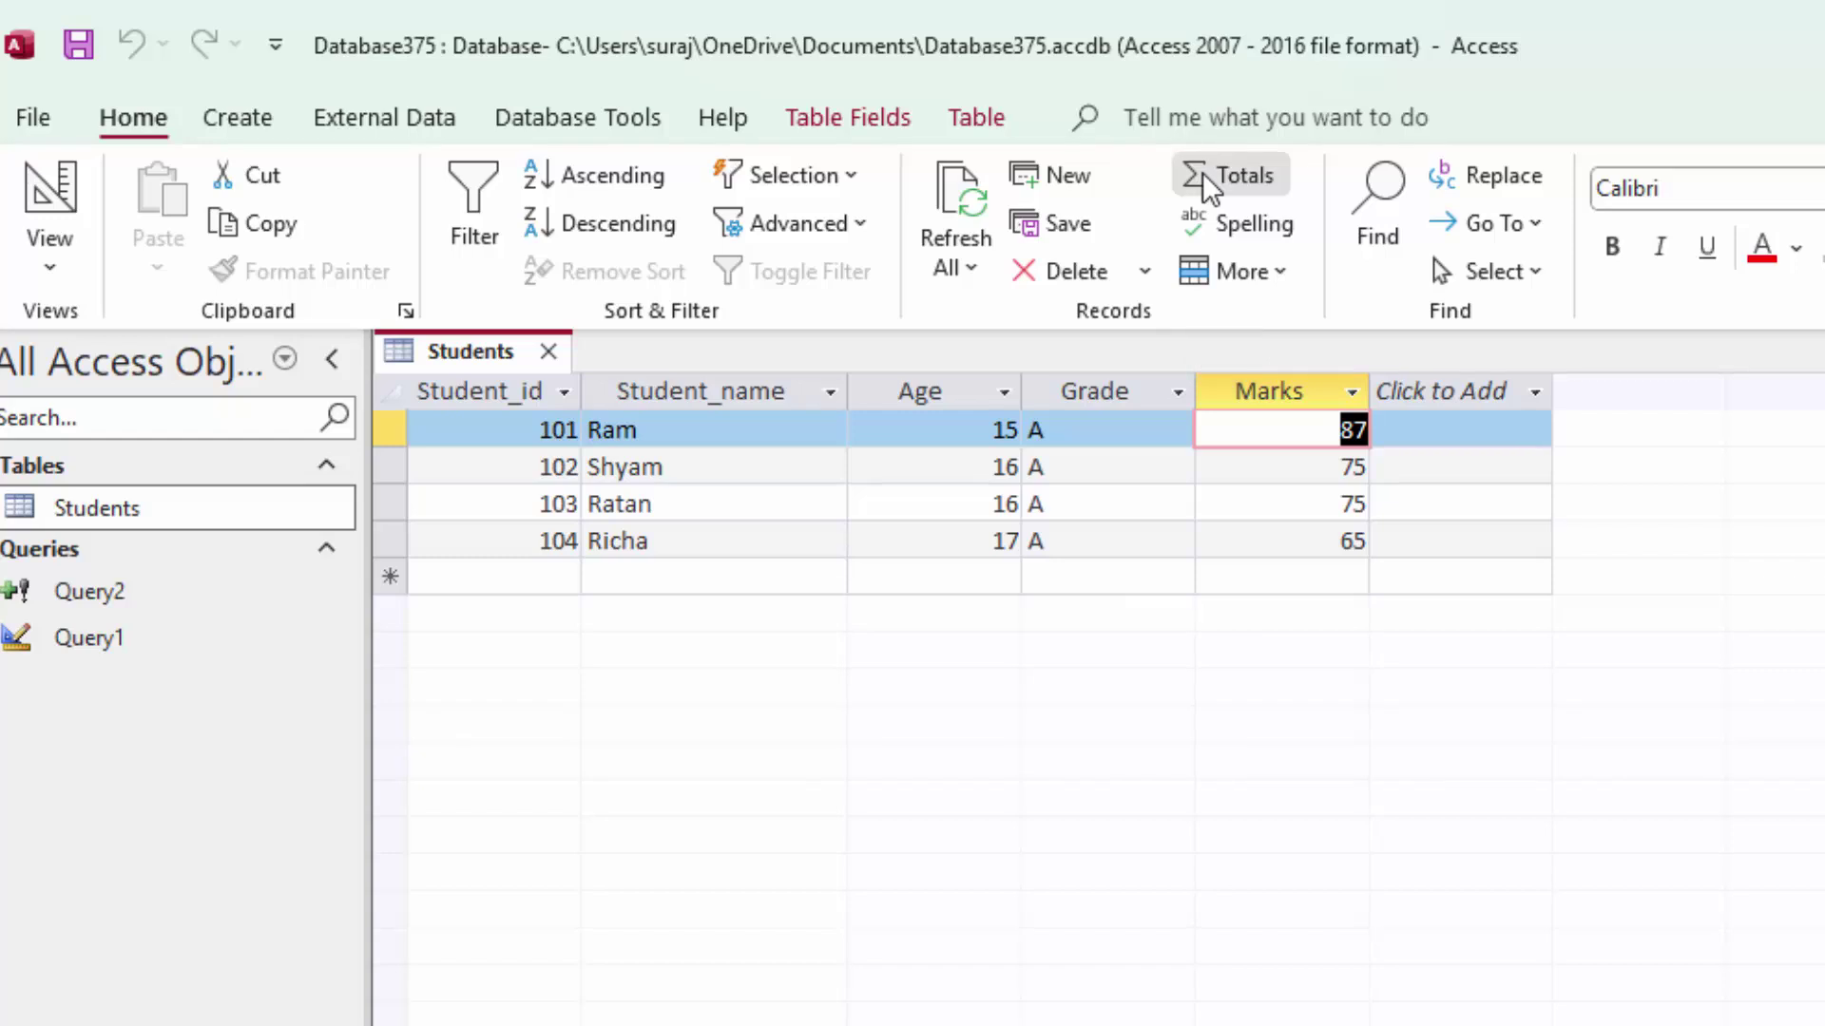
left_click(630, 618)
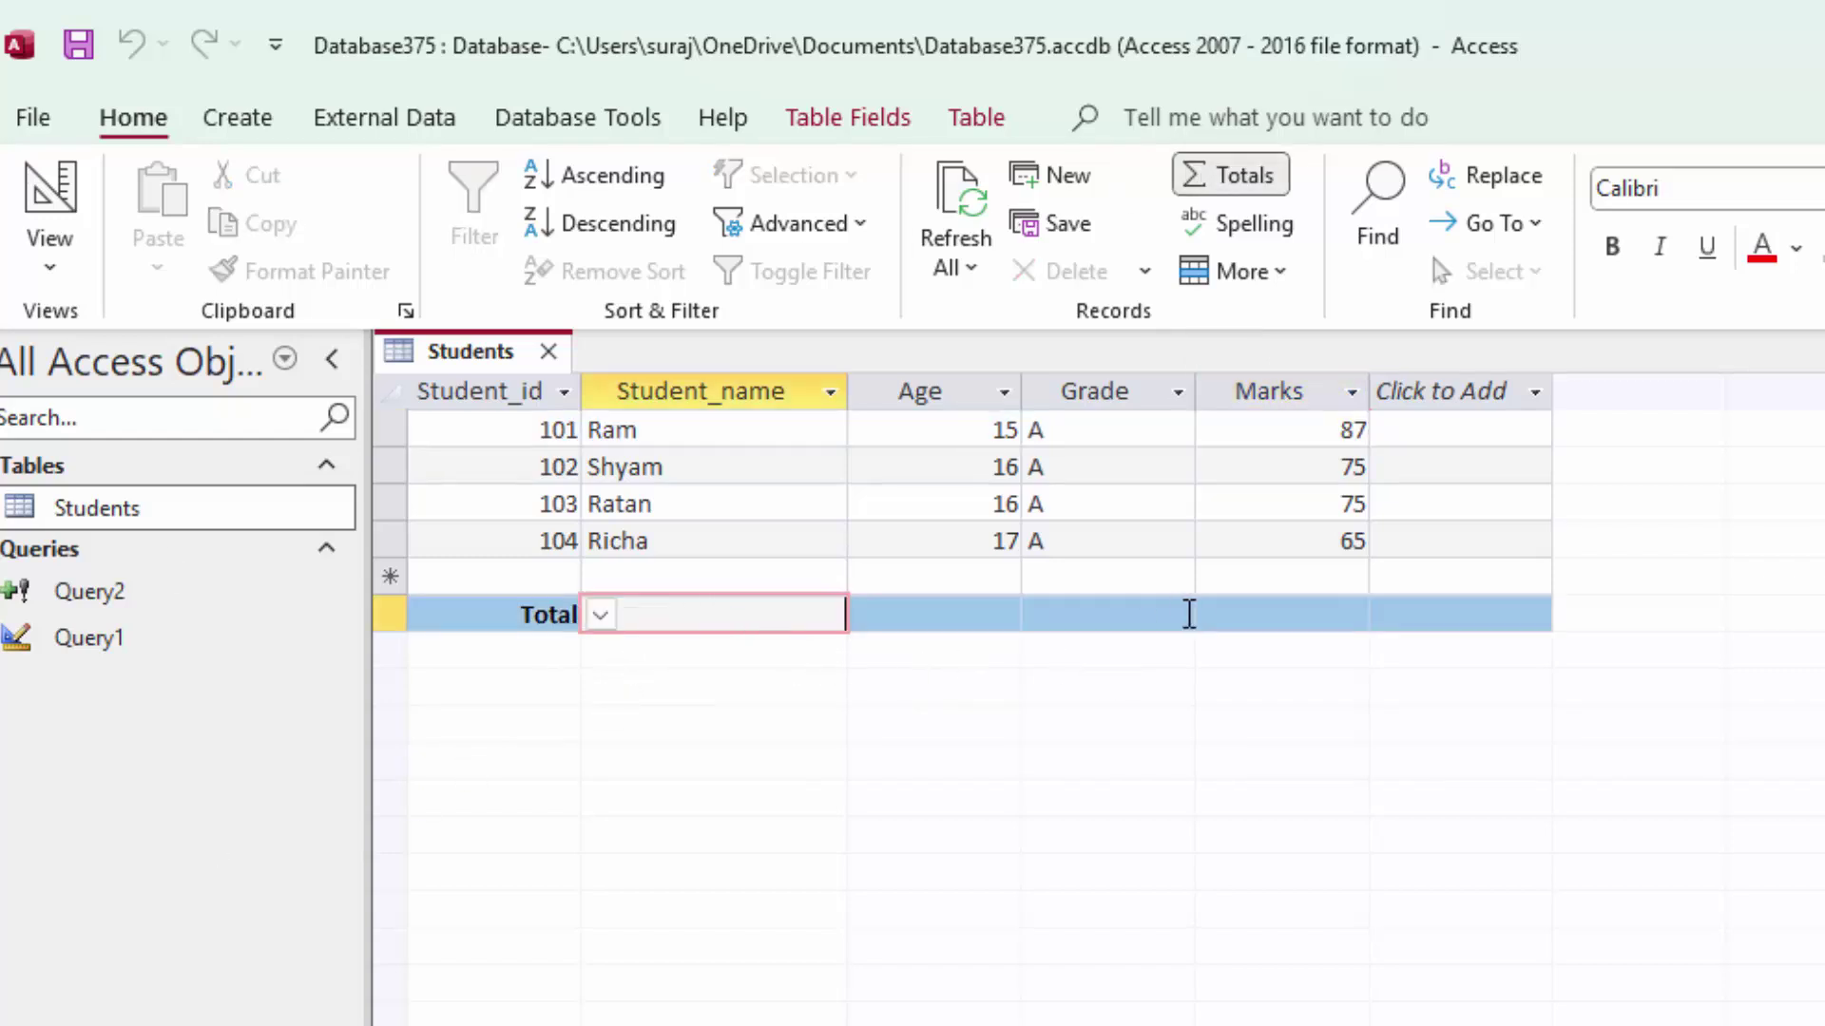
left_click(1236, 616)
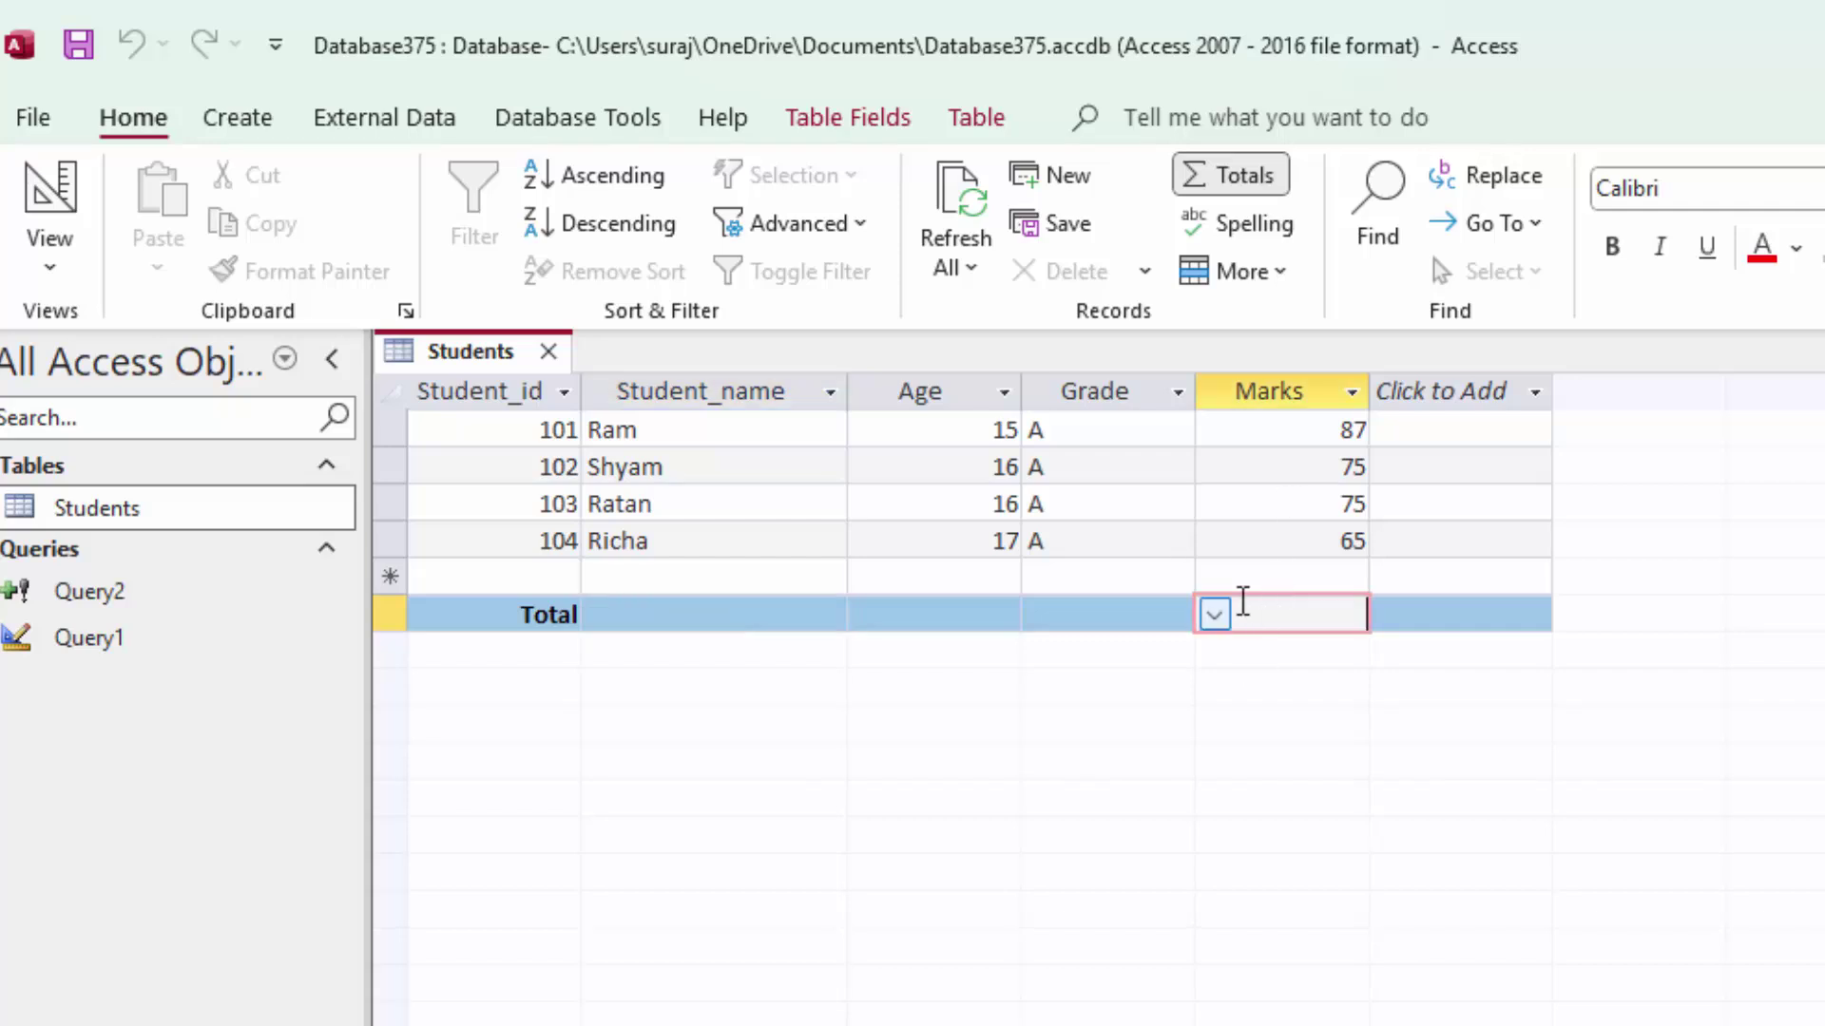
left_click(1214, 616)
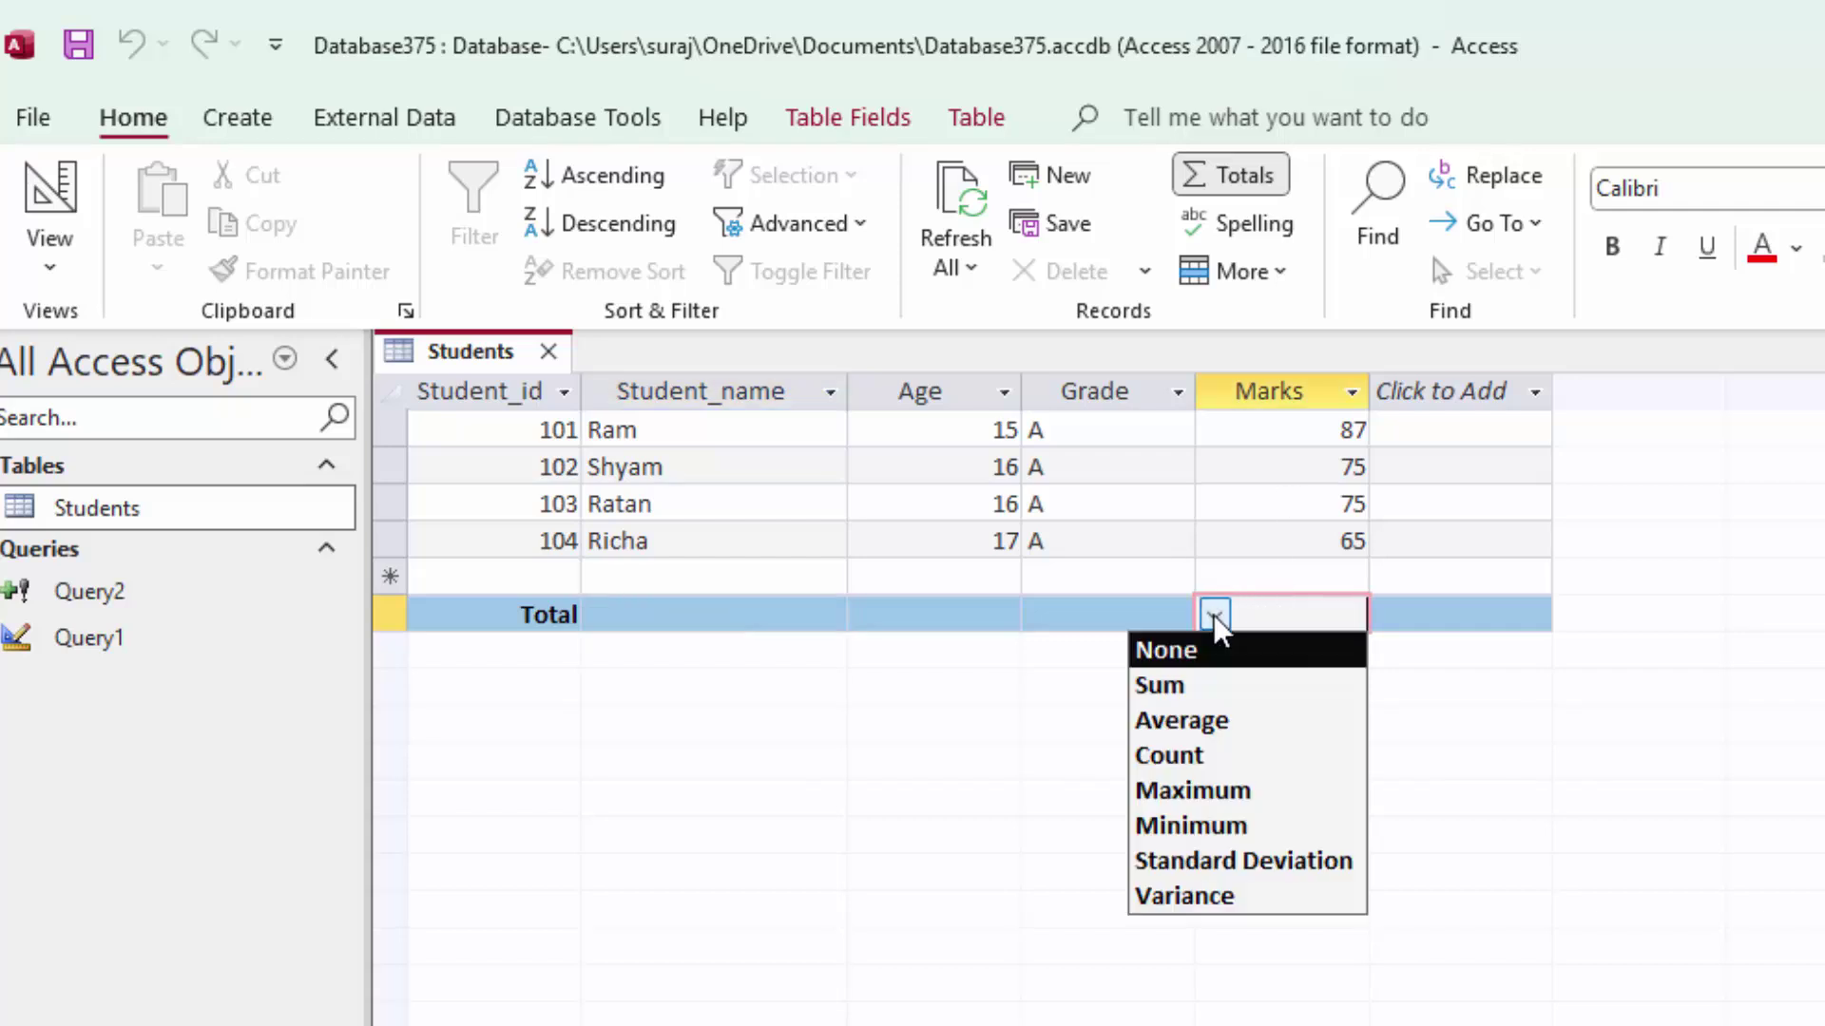
left_click(1206, 684)
left_click(1258, 615)
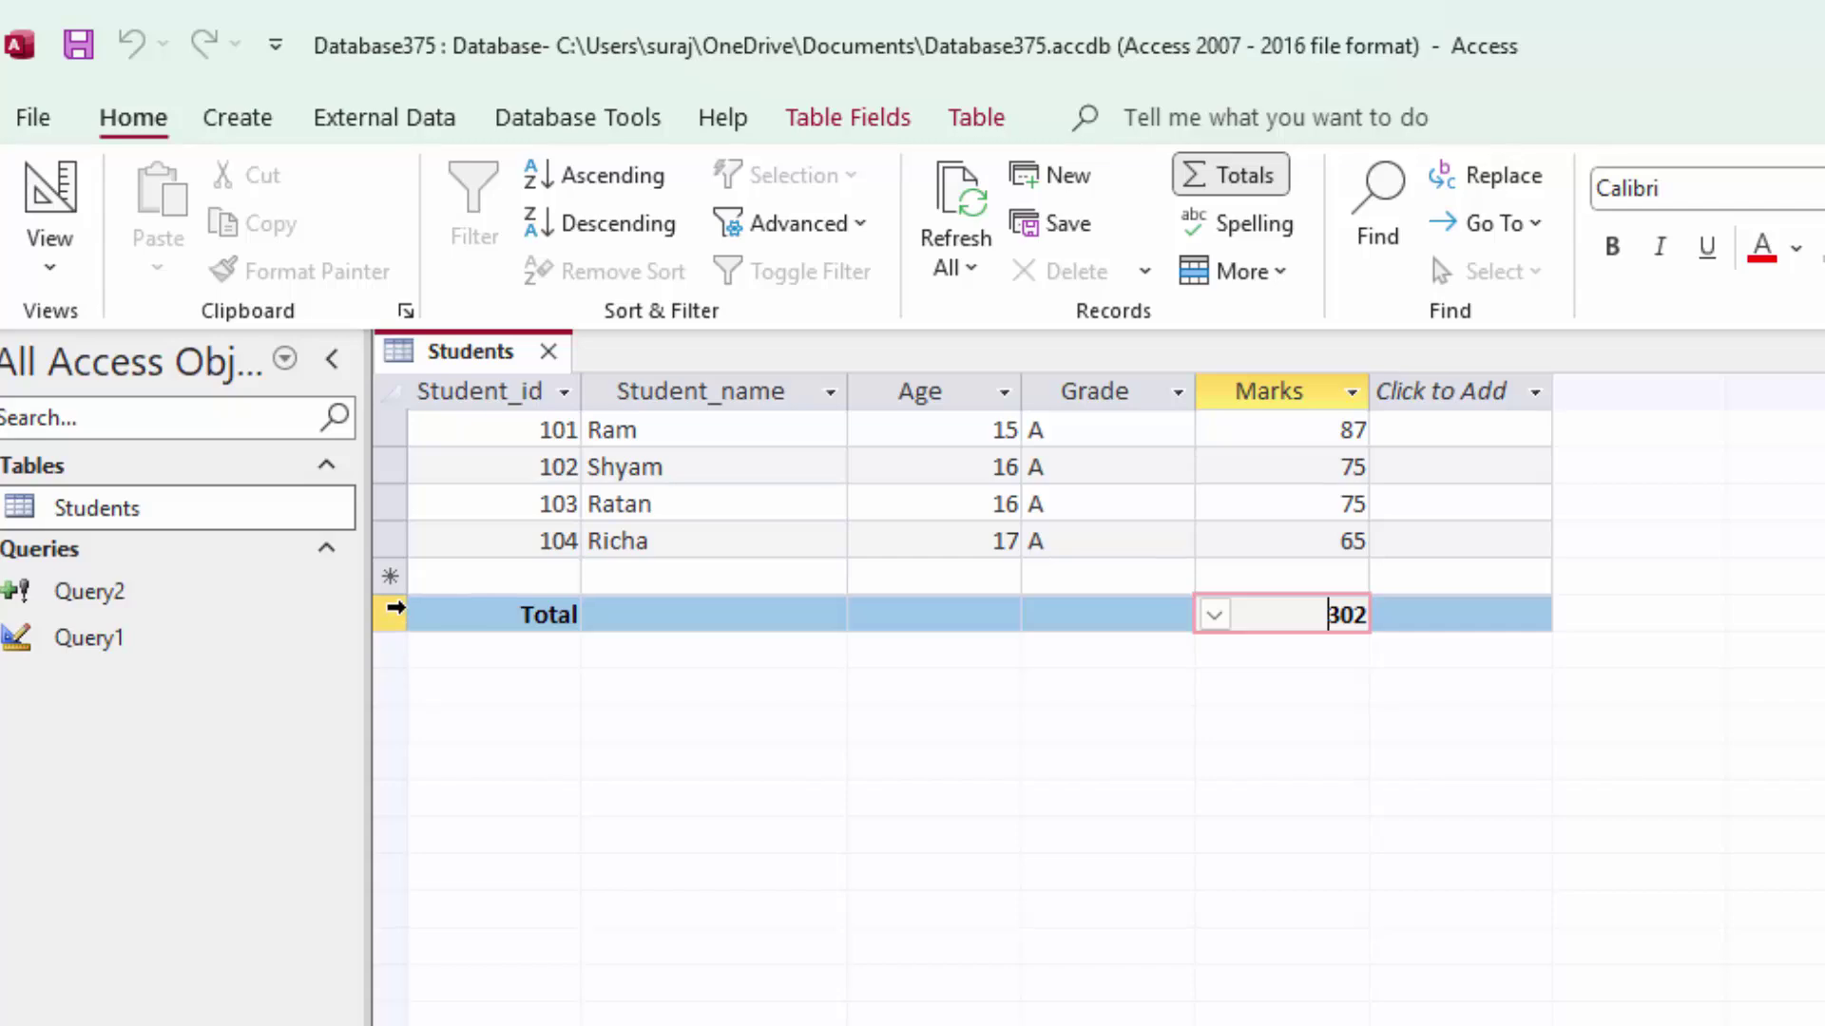
Remove the totals row from the Students table
right_click(391, 615)
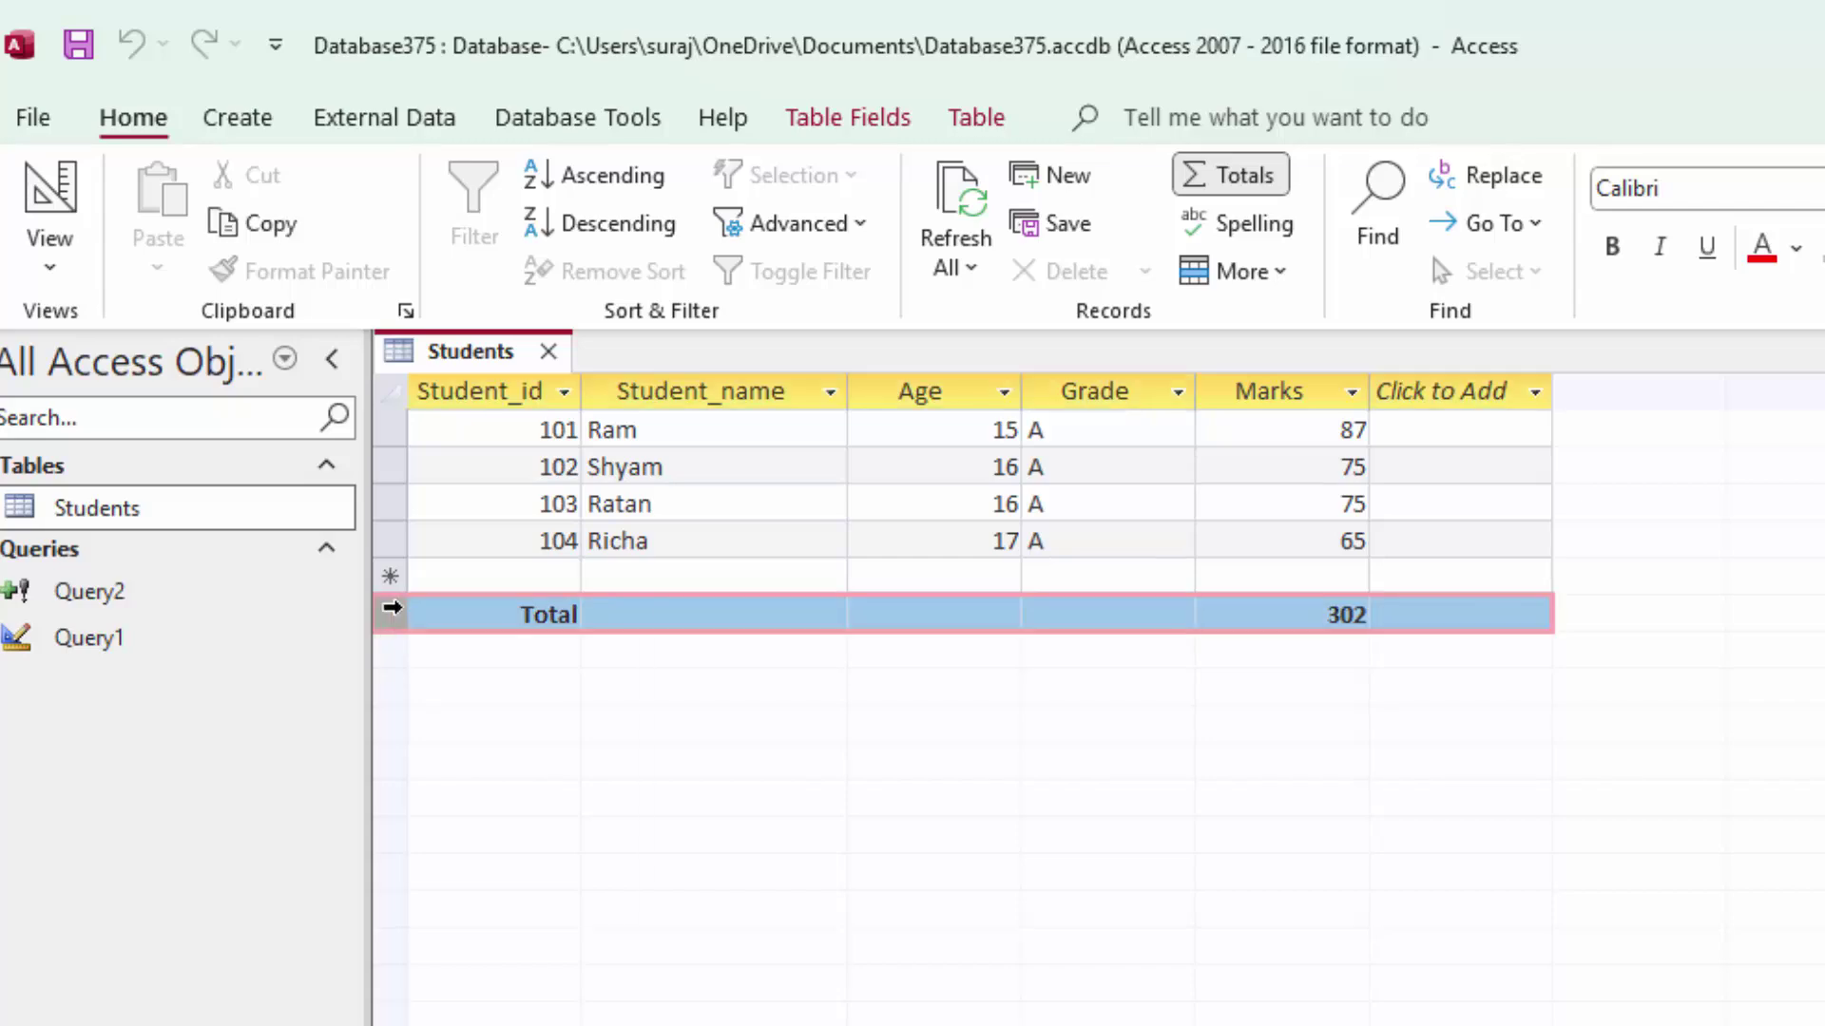
left_click(936, 796)
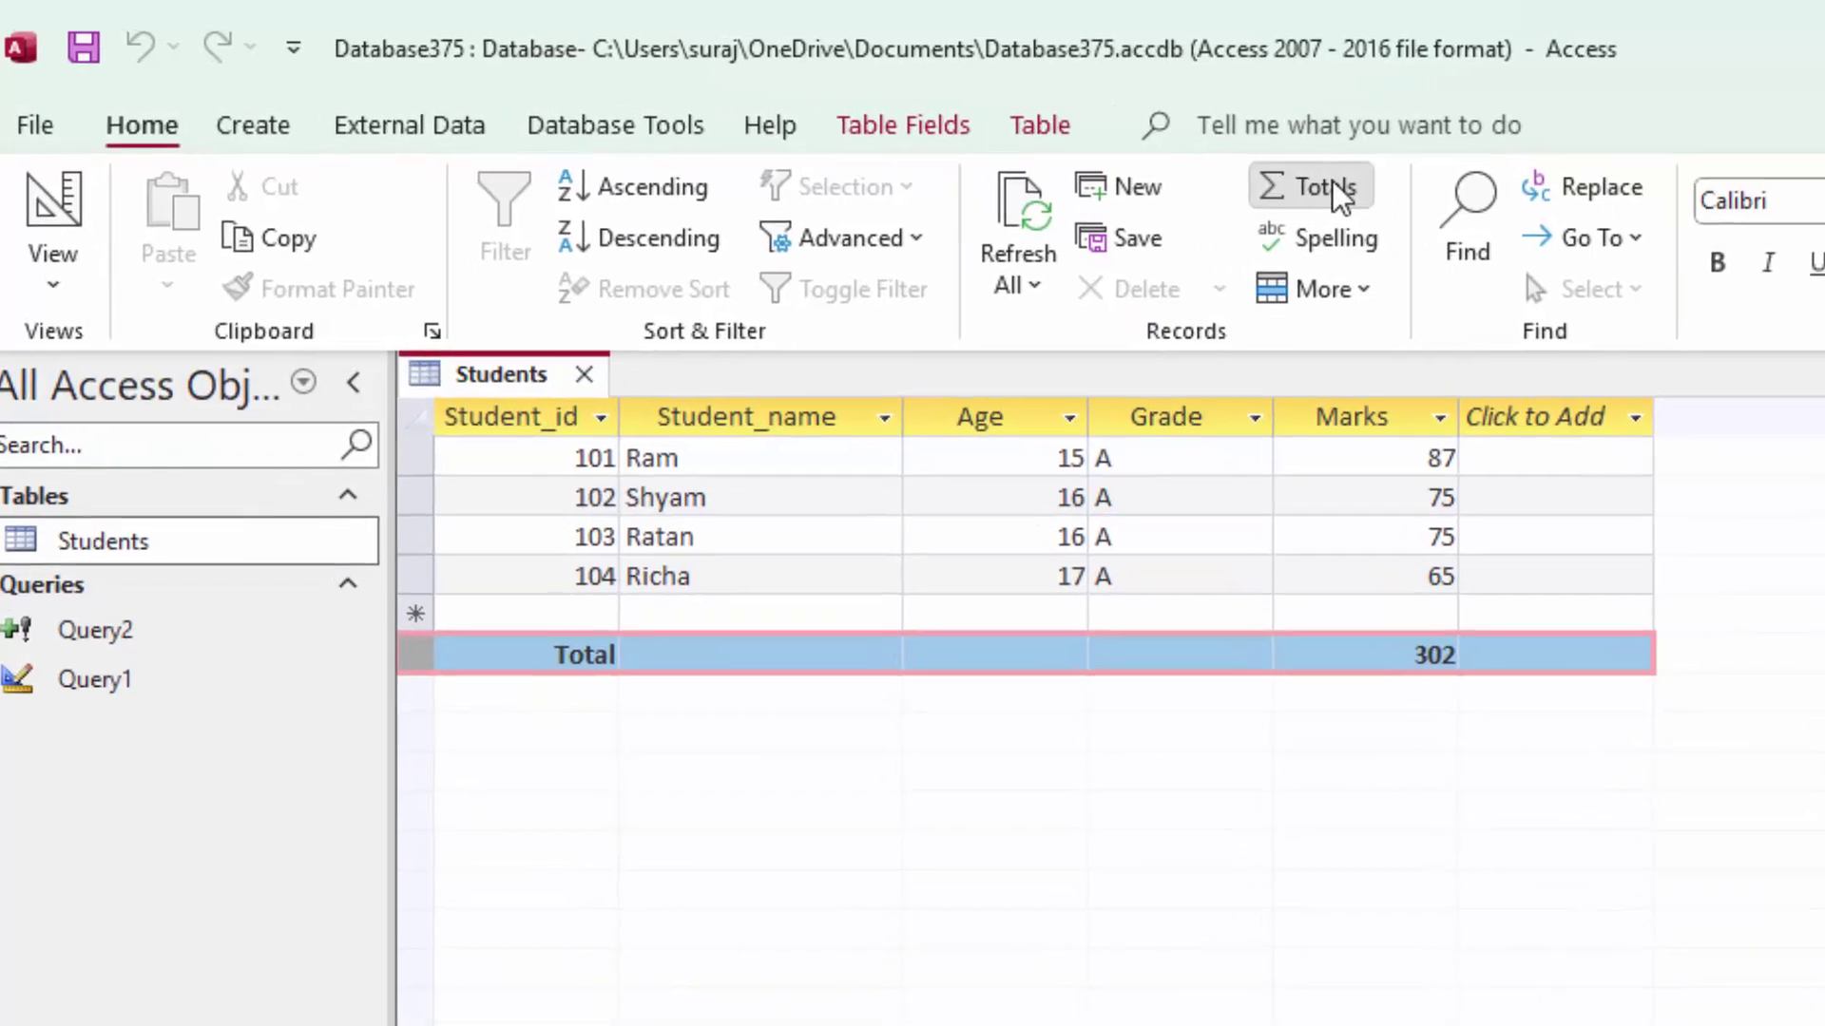
left_click(1241, 178)
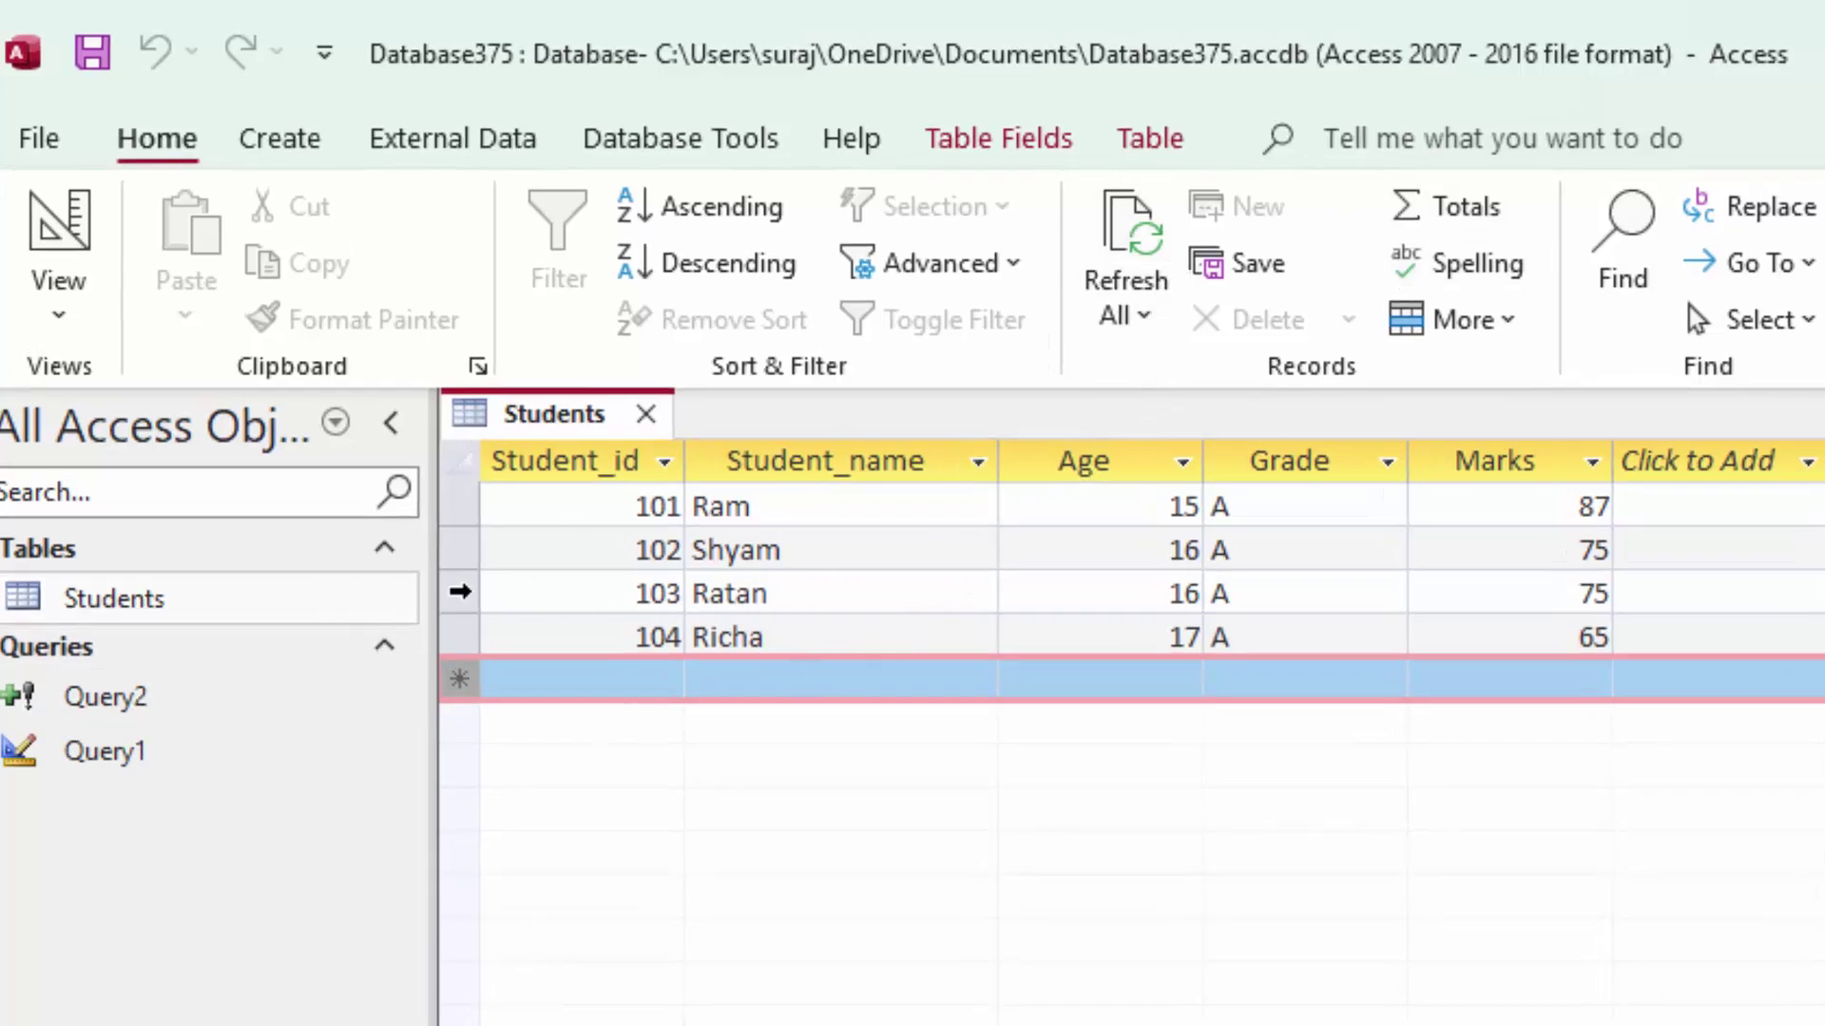
Narrow the Student_name column slightly in the Students datasheet
left_click(853, 506)
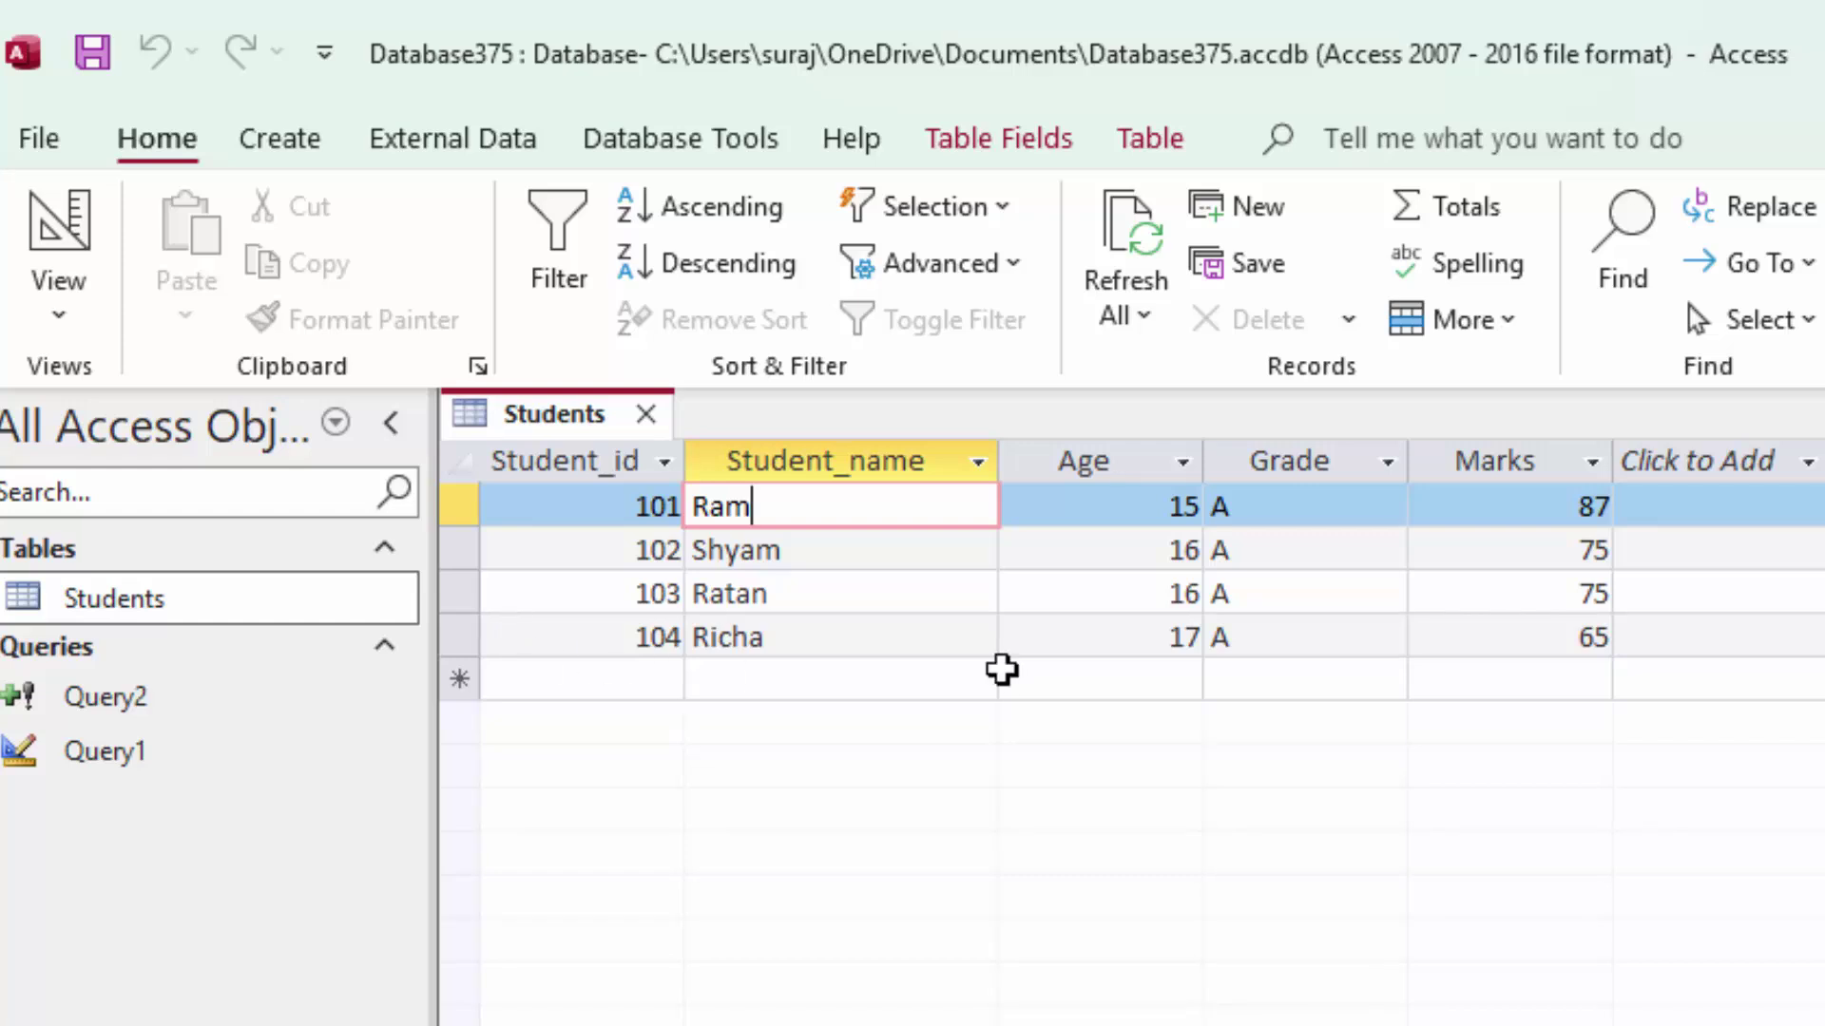
left_click_drag(998, 460, 960, 504)
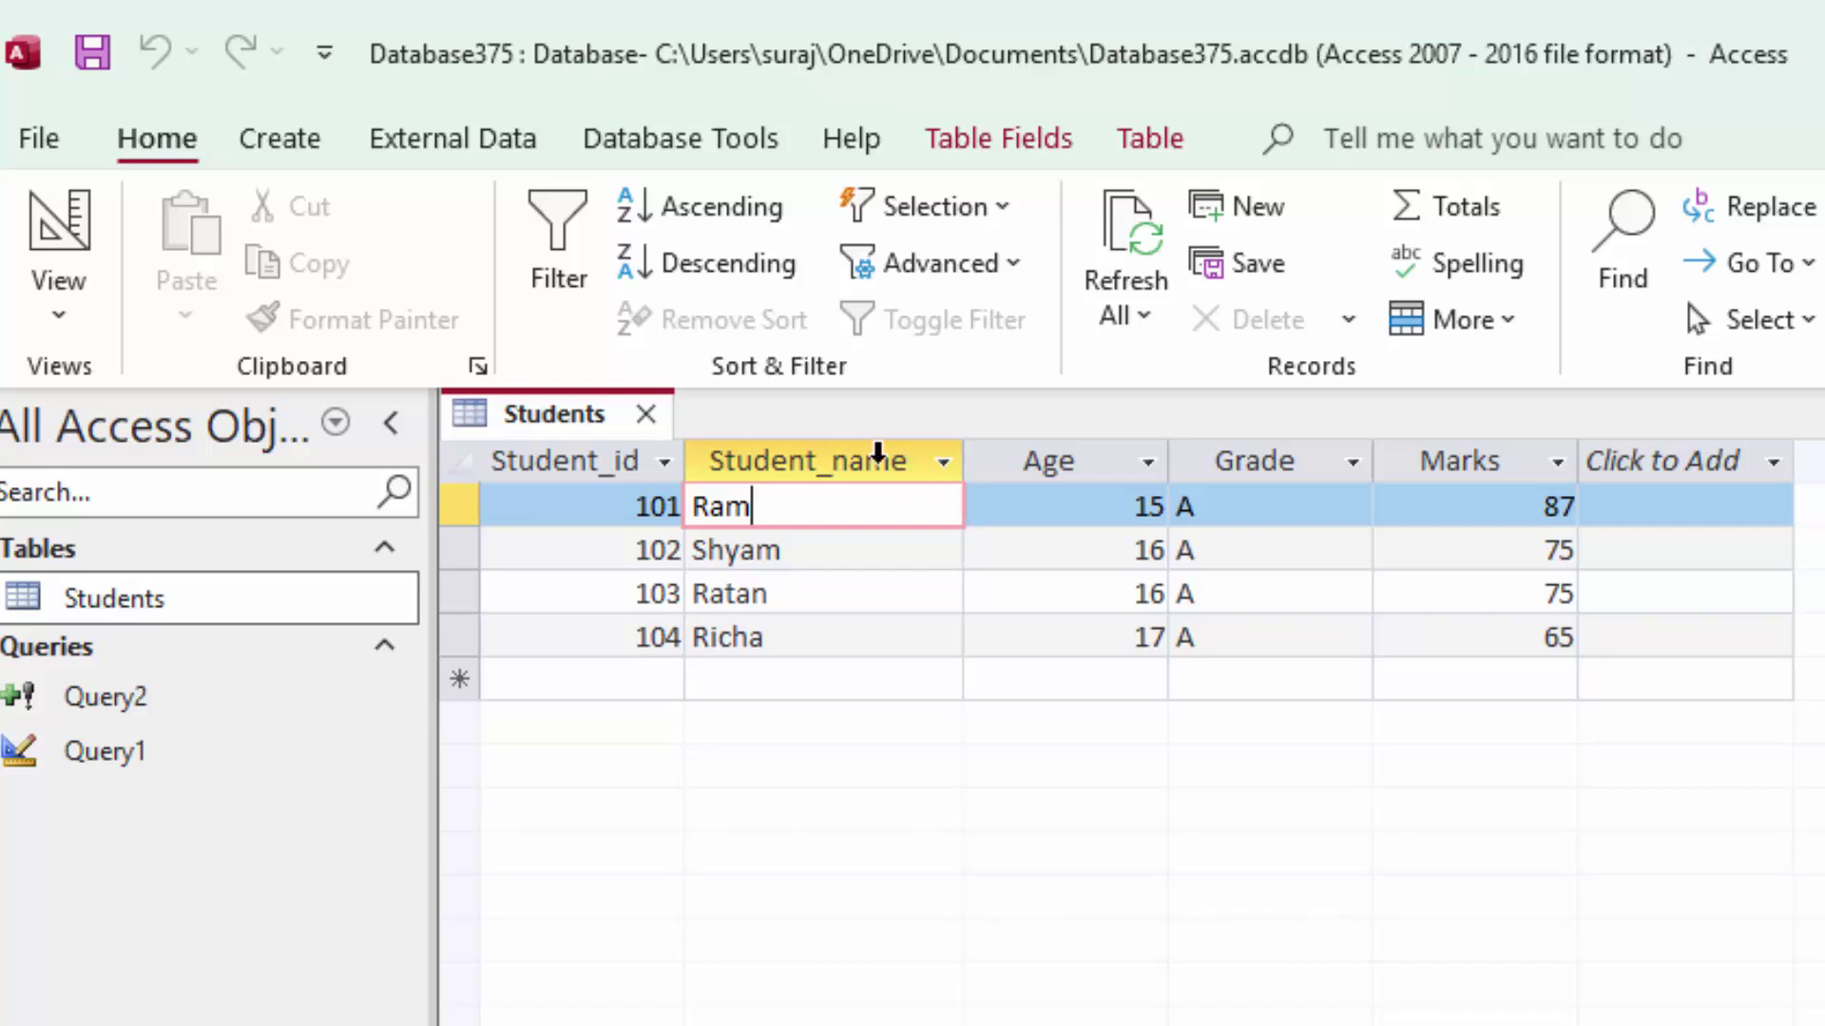
Create a new table and switch it to Design view, saving it as Students1
left_click(276, 142)
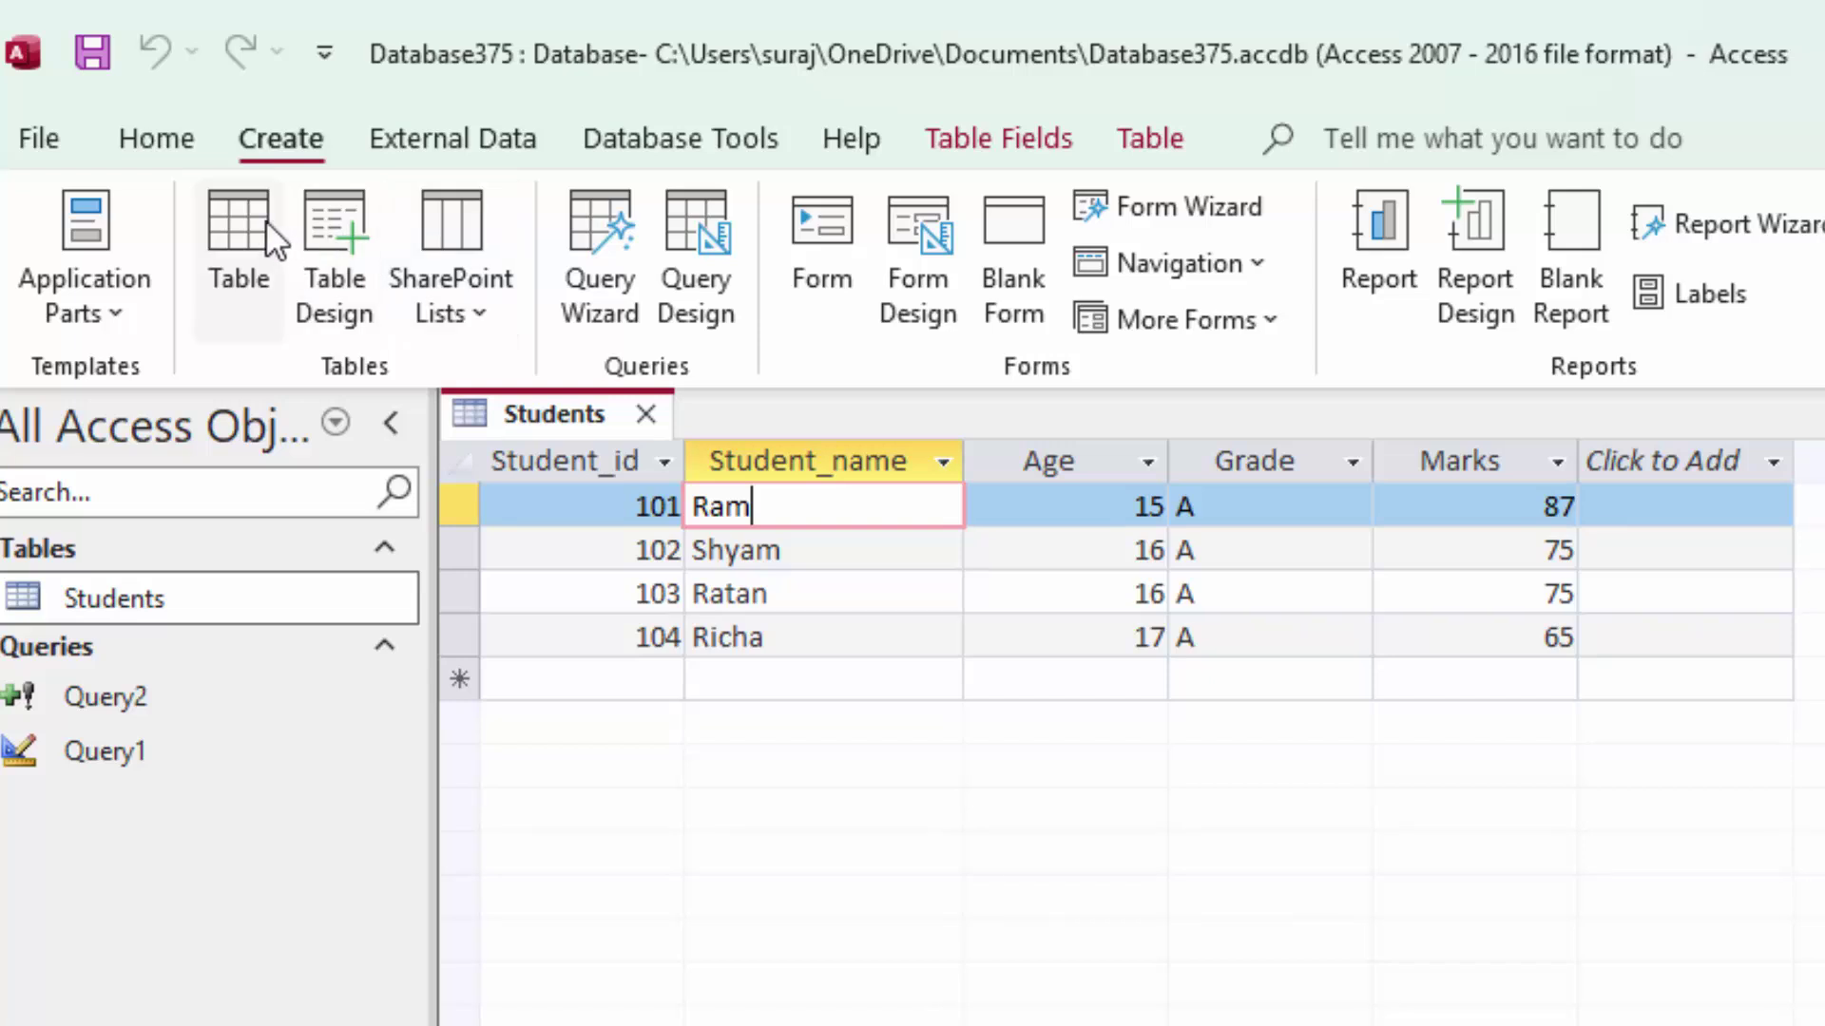
left_click(242, 228)
left_click(57, 242)
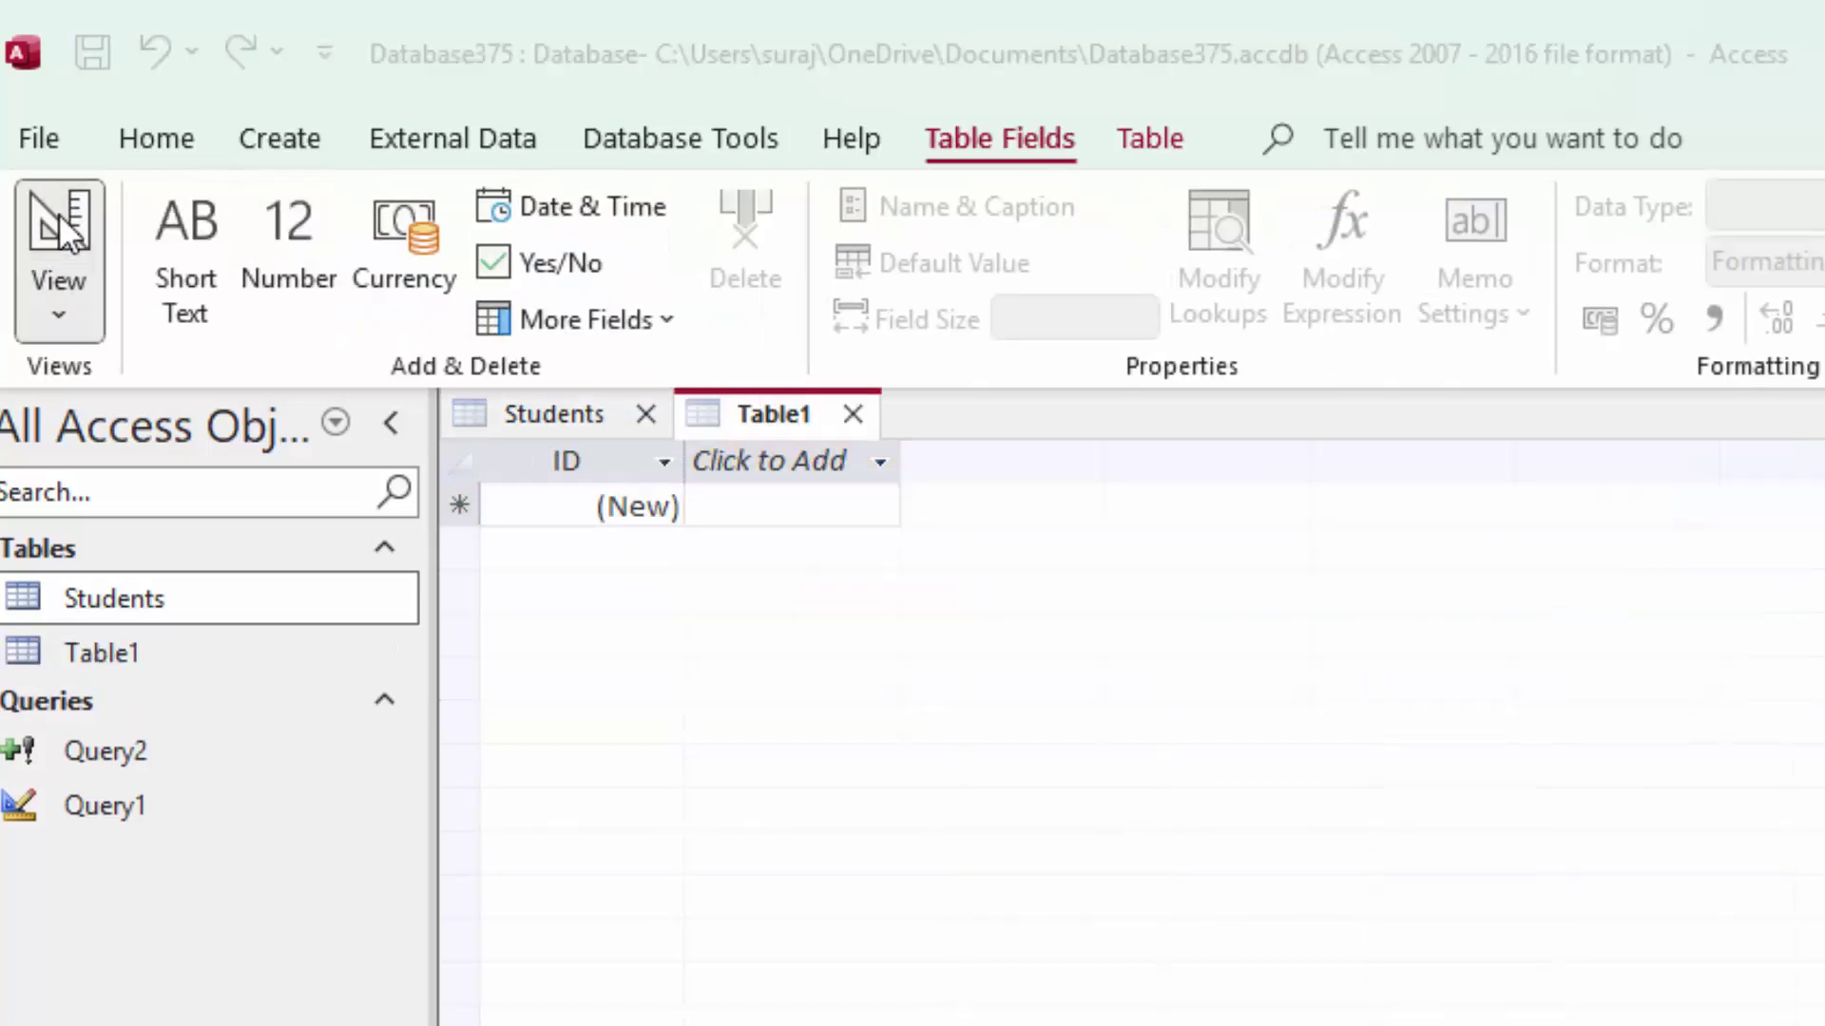
left_click_drag(1316, 577, 1153, 590)
key("BackSpace")
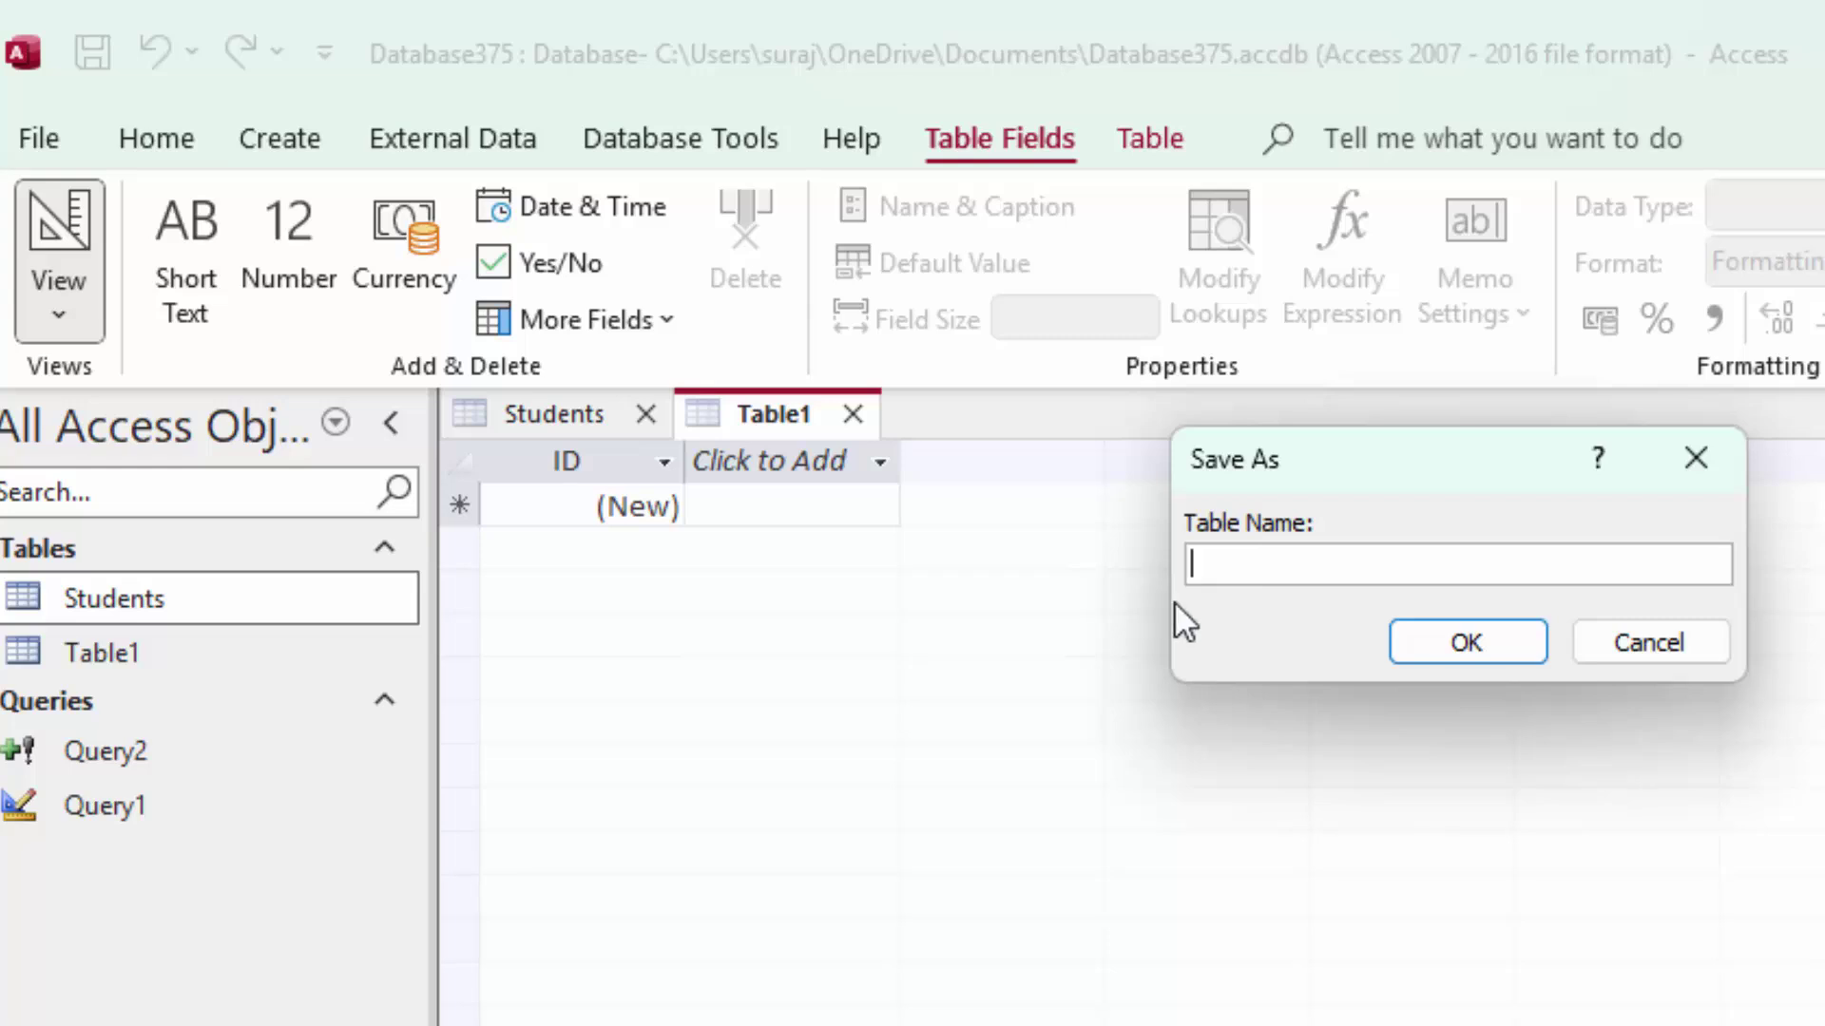
type("Students1")
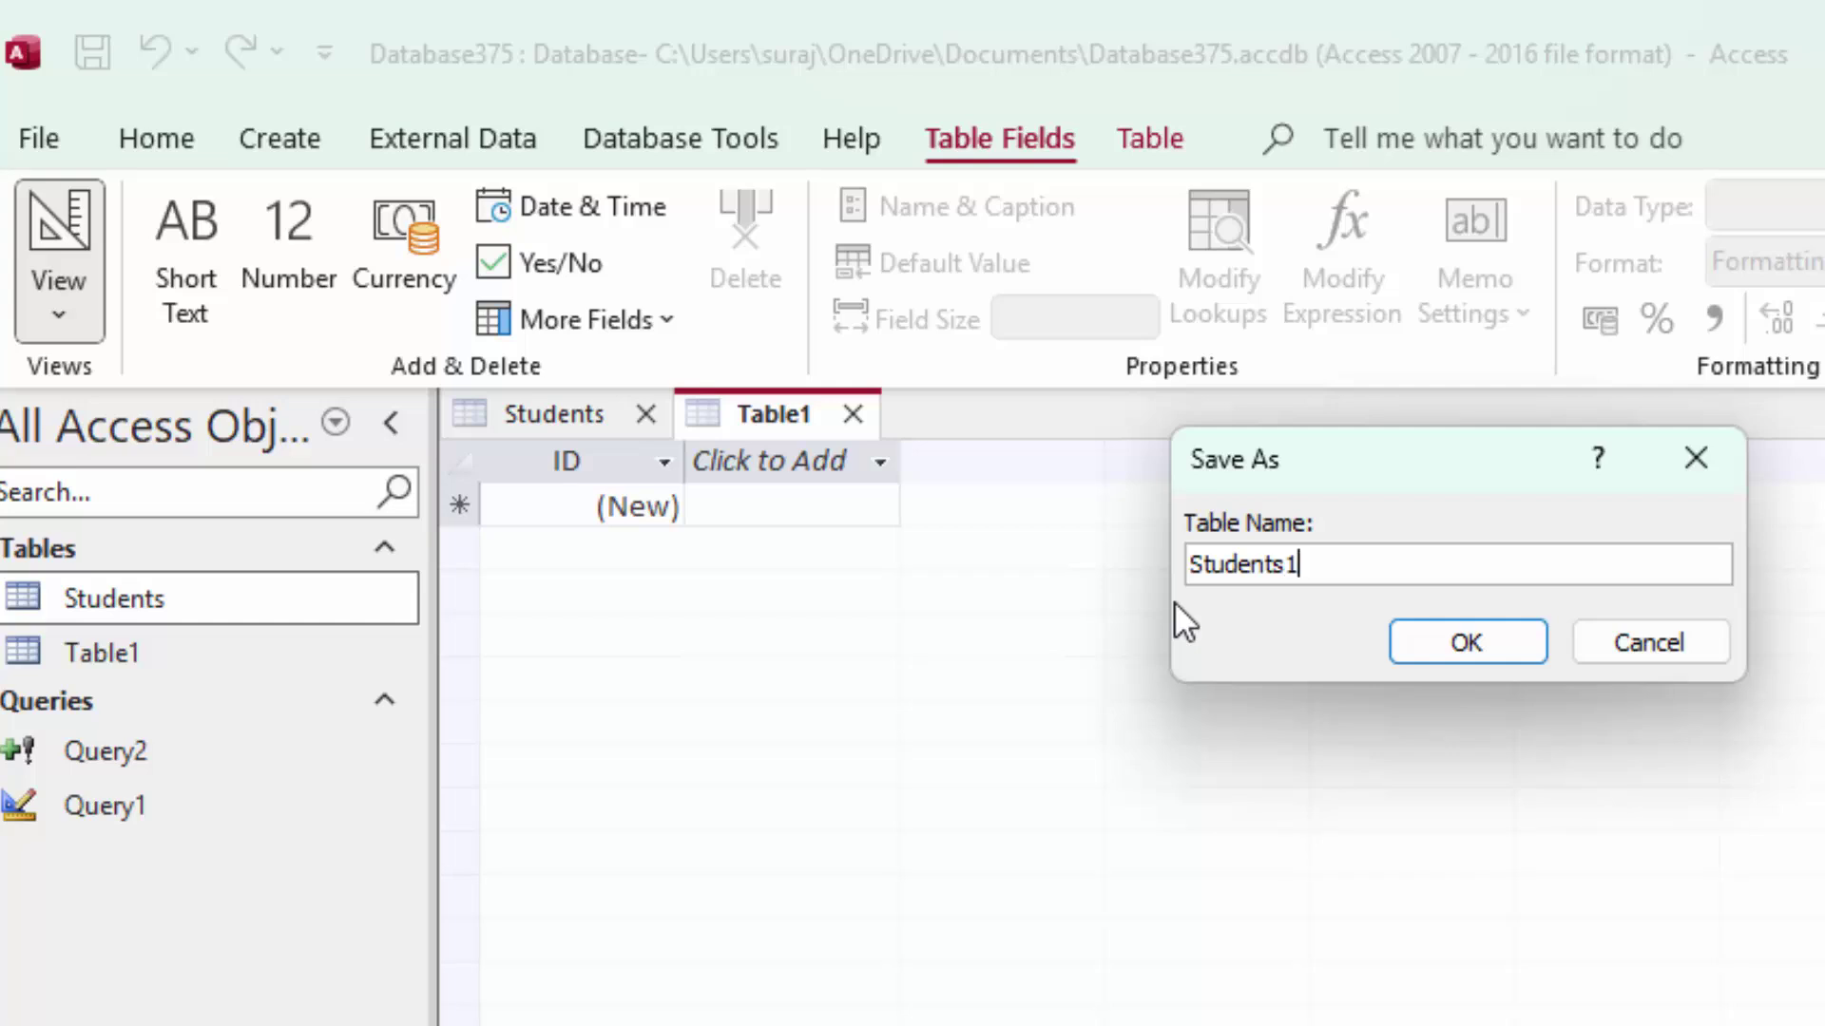
key("Return")
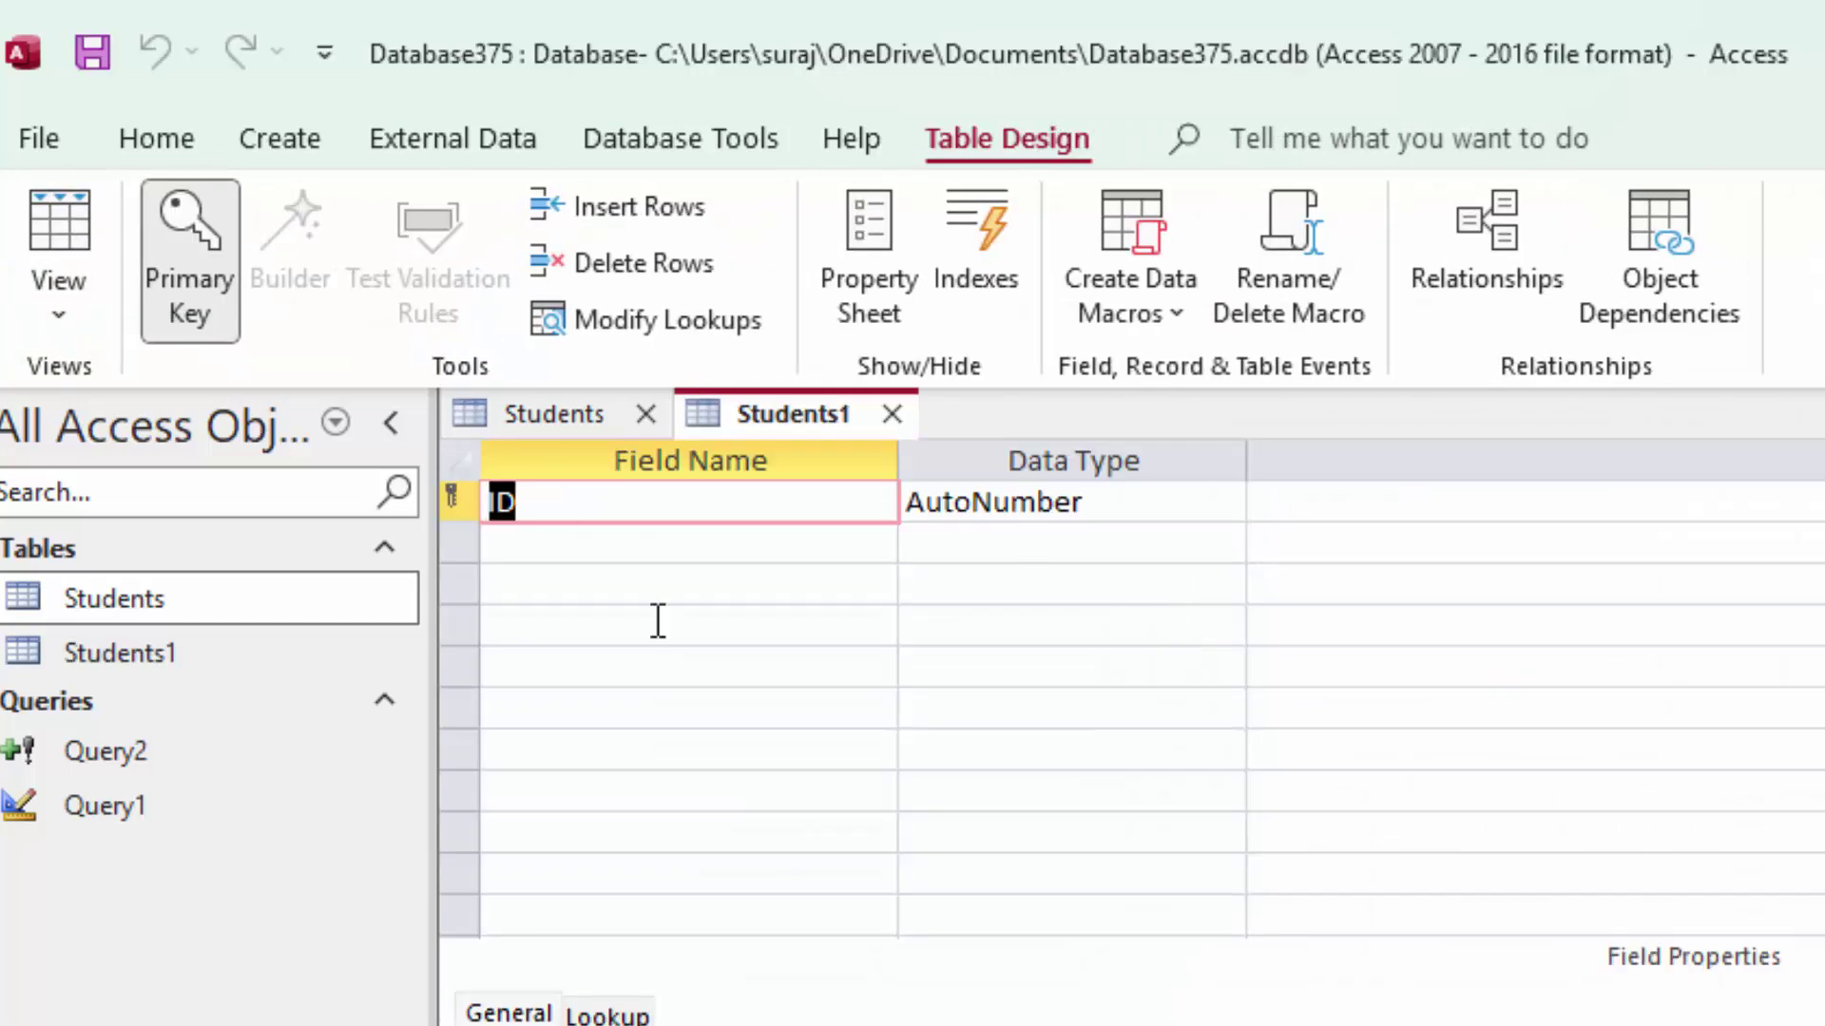
Rename the primary key field to Scholar_id and set its data type to Short Text
left_click(525, 498)
key("BackSpace")
key("BackSpace")
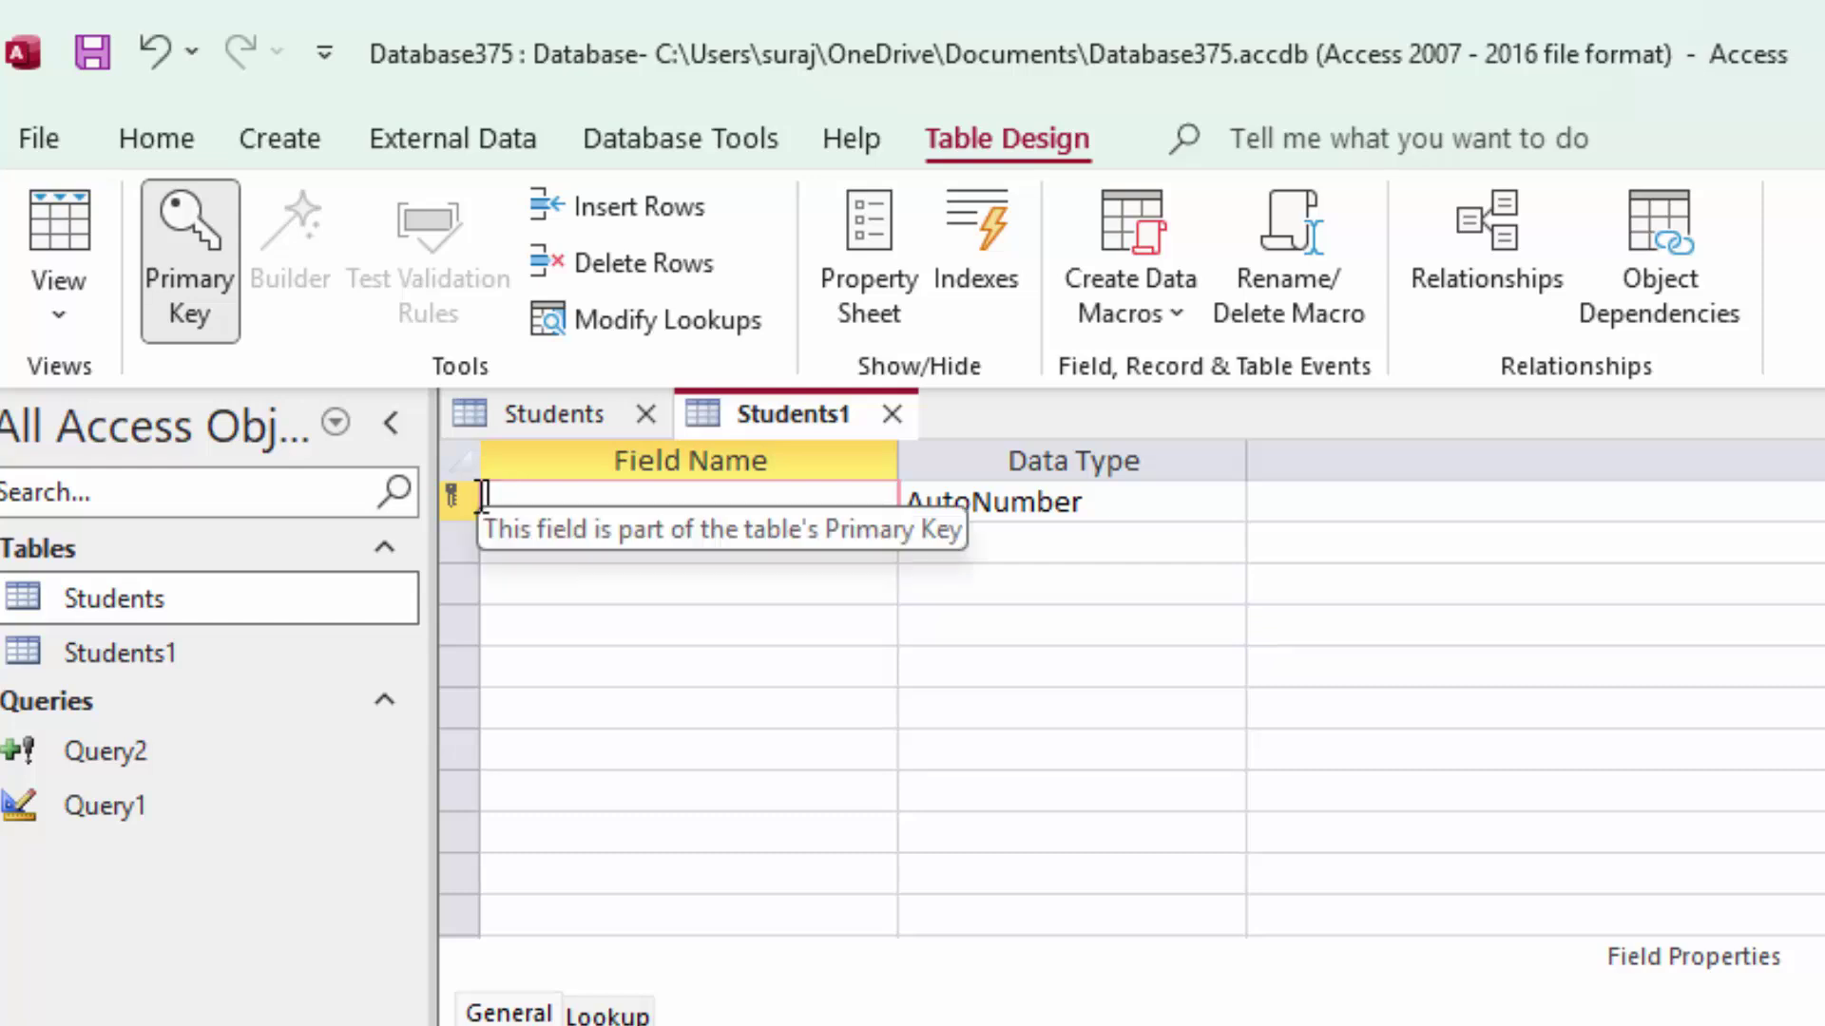
type("R")
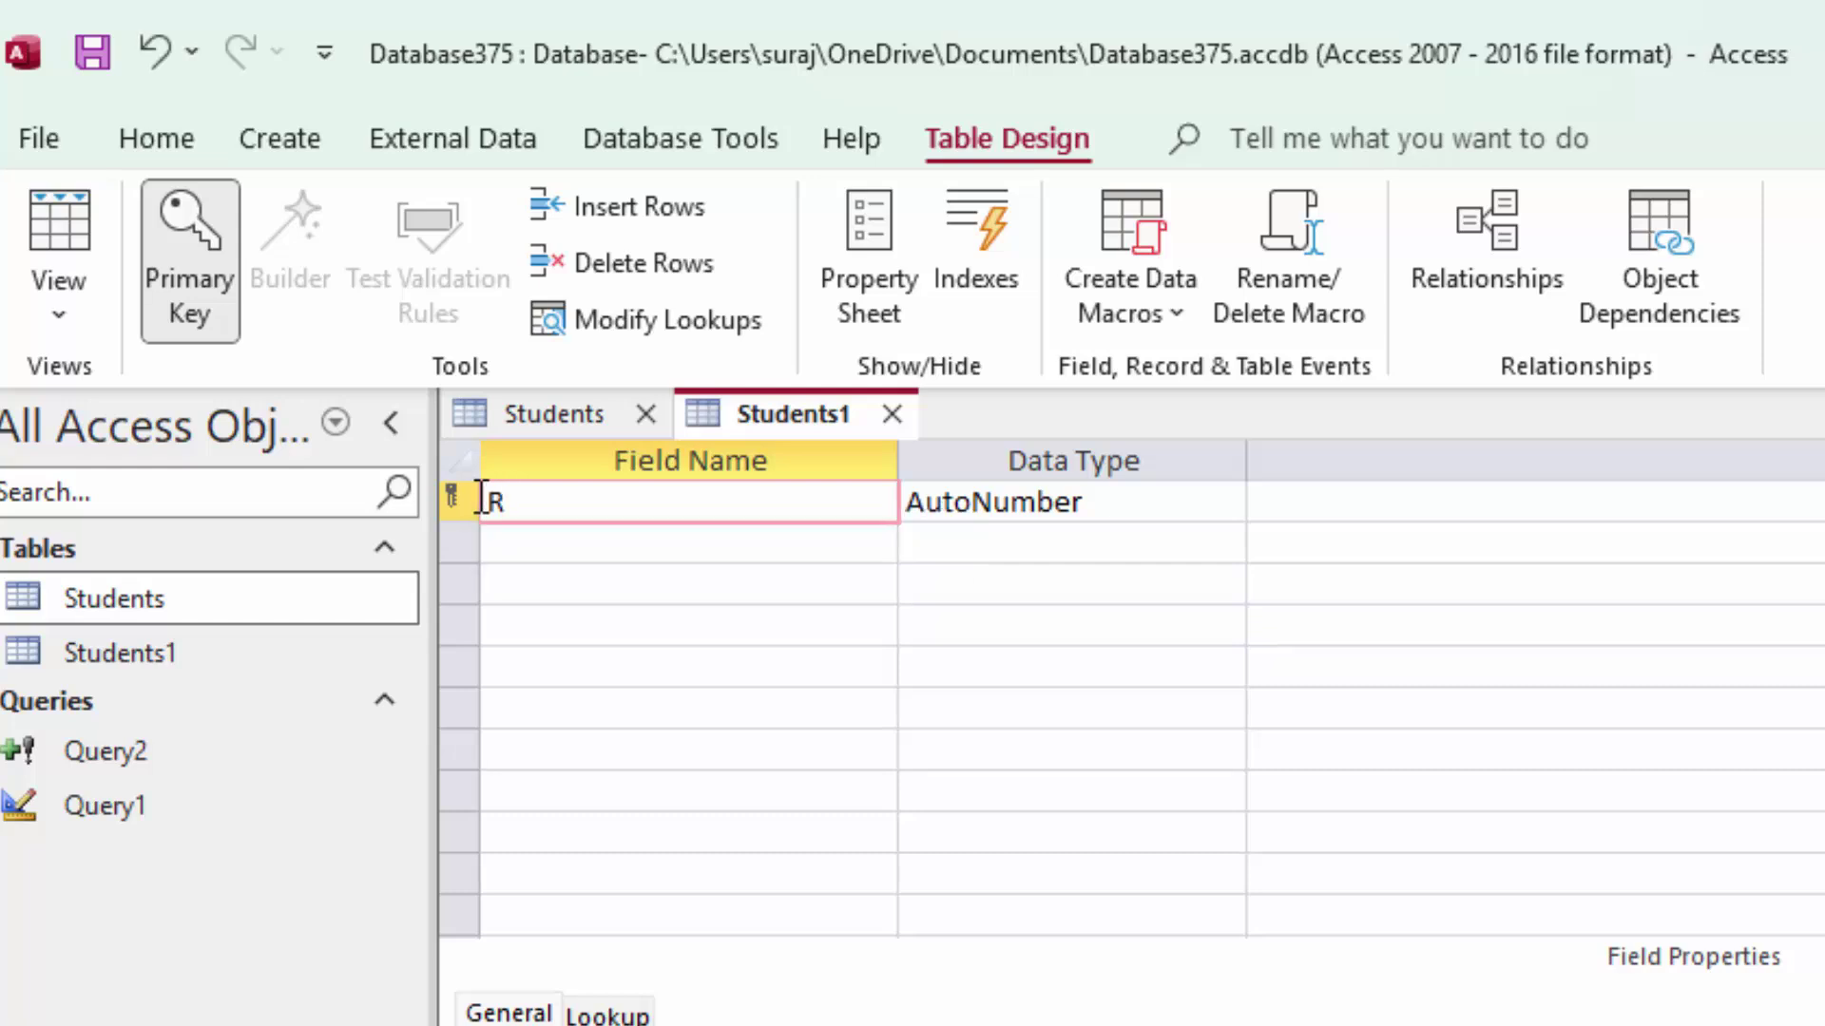
key("BackSpace")
type("Scholar_id")
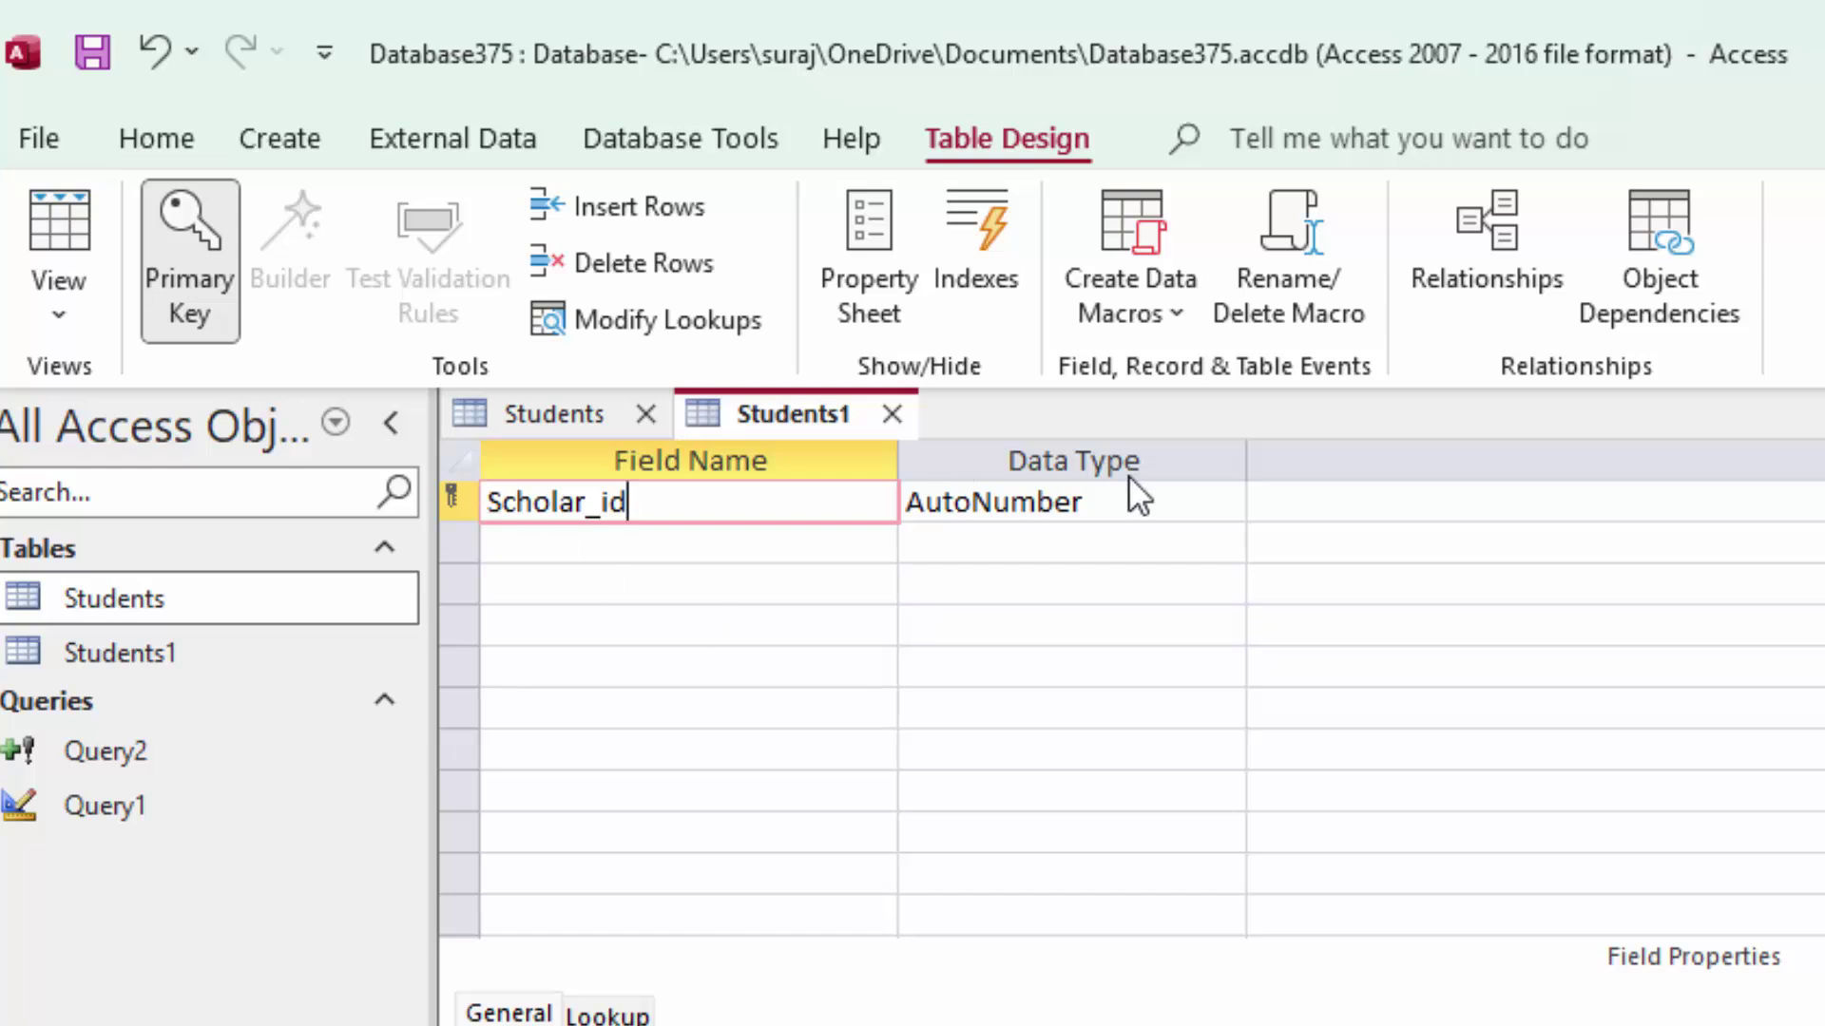
left_click(1164, 488)
left_click(1225, 502)
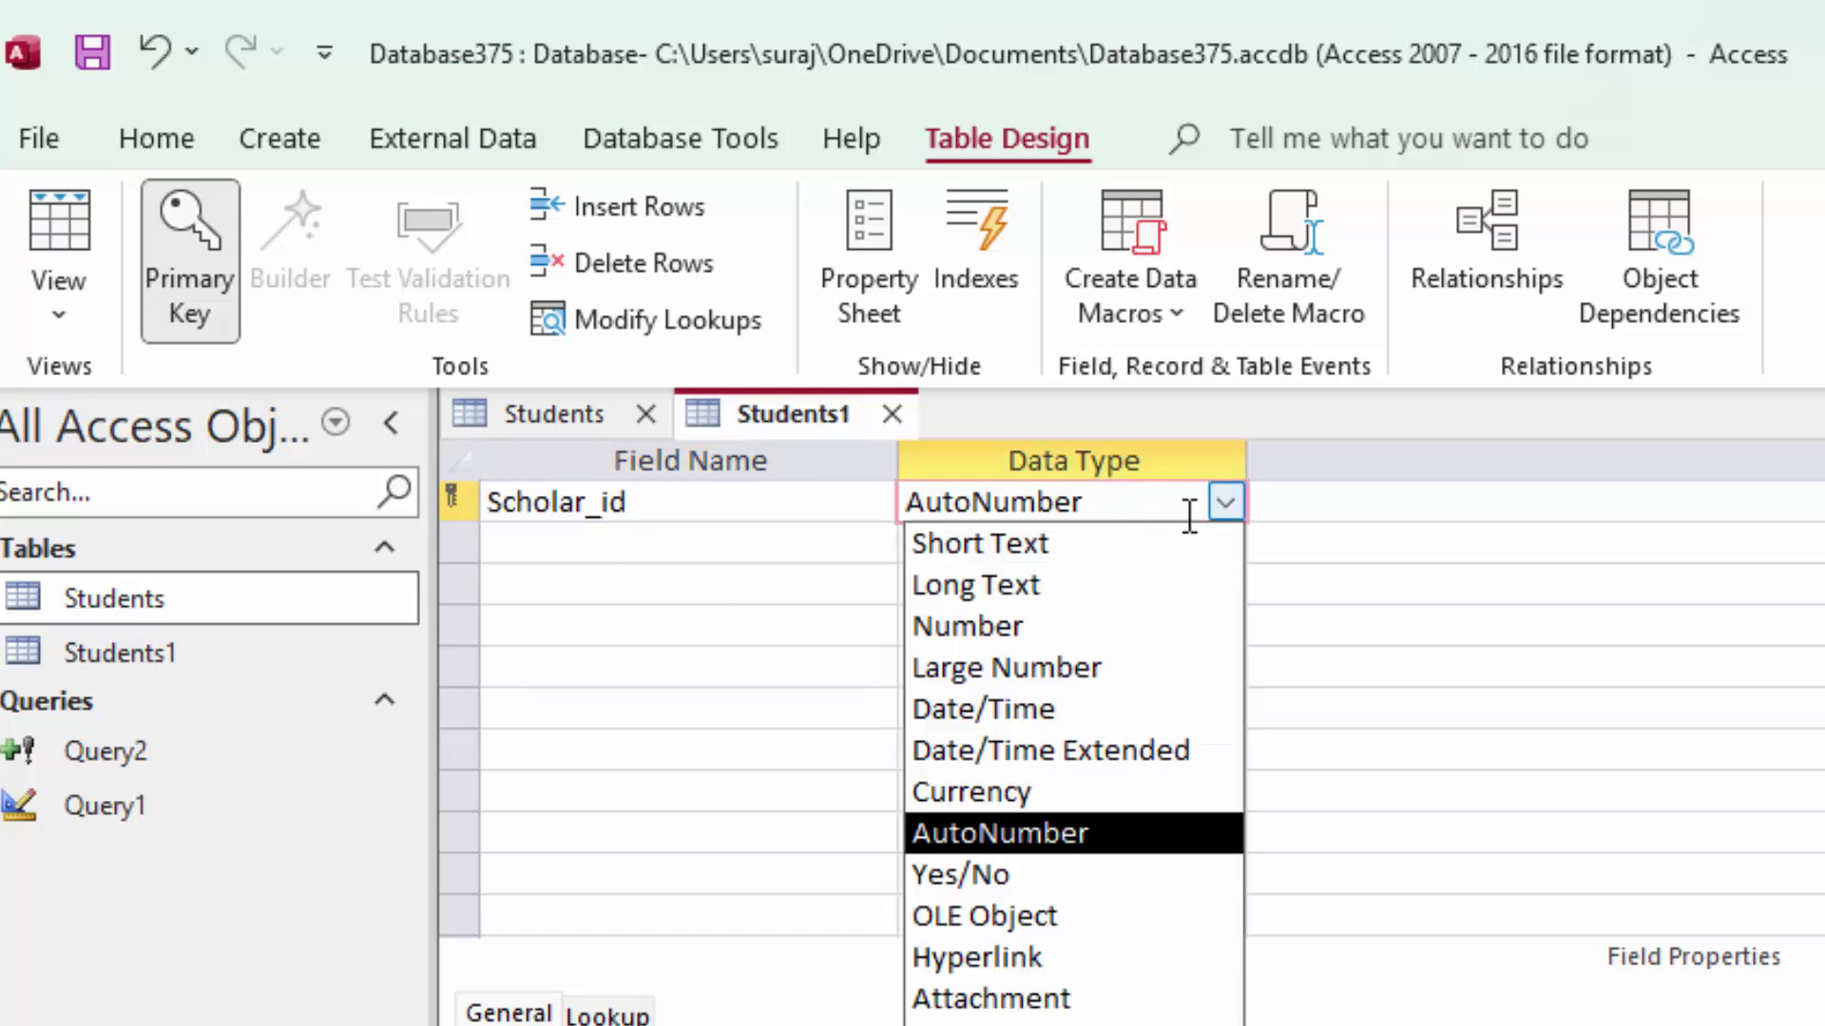
left_click(1117, 544)
Add a Student_id field with the Number data type to the Students1 table, checking the Students table for the matching field name
left_click(513, 539)
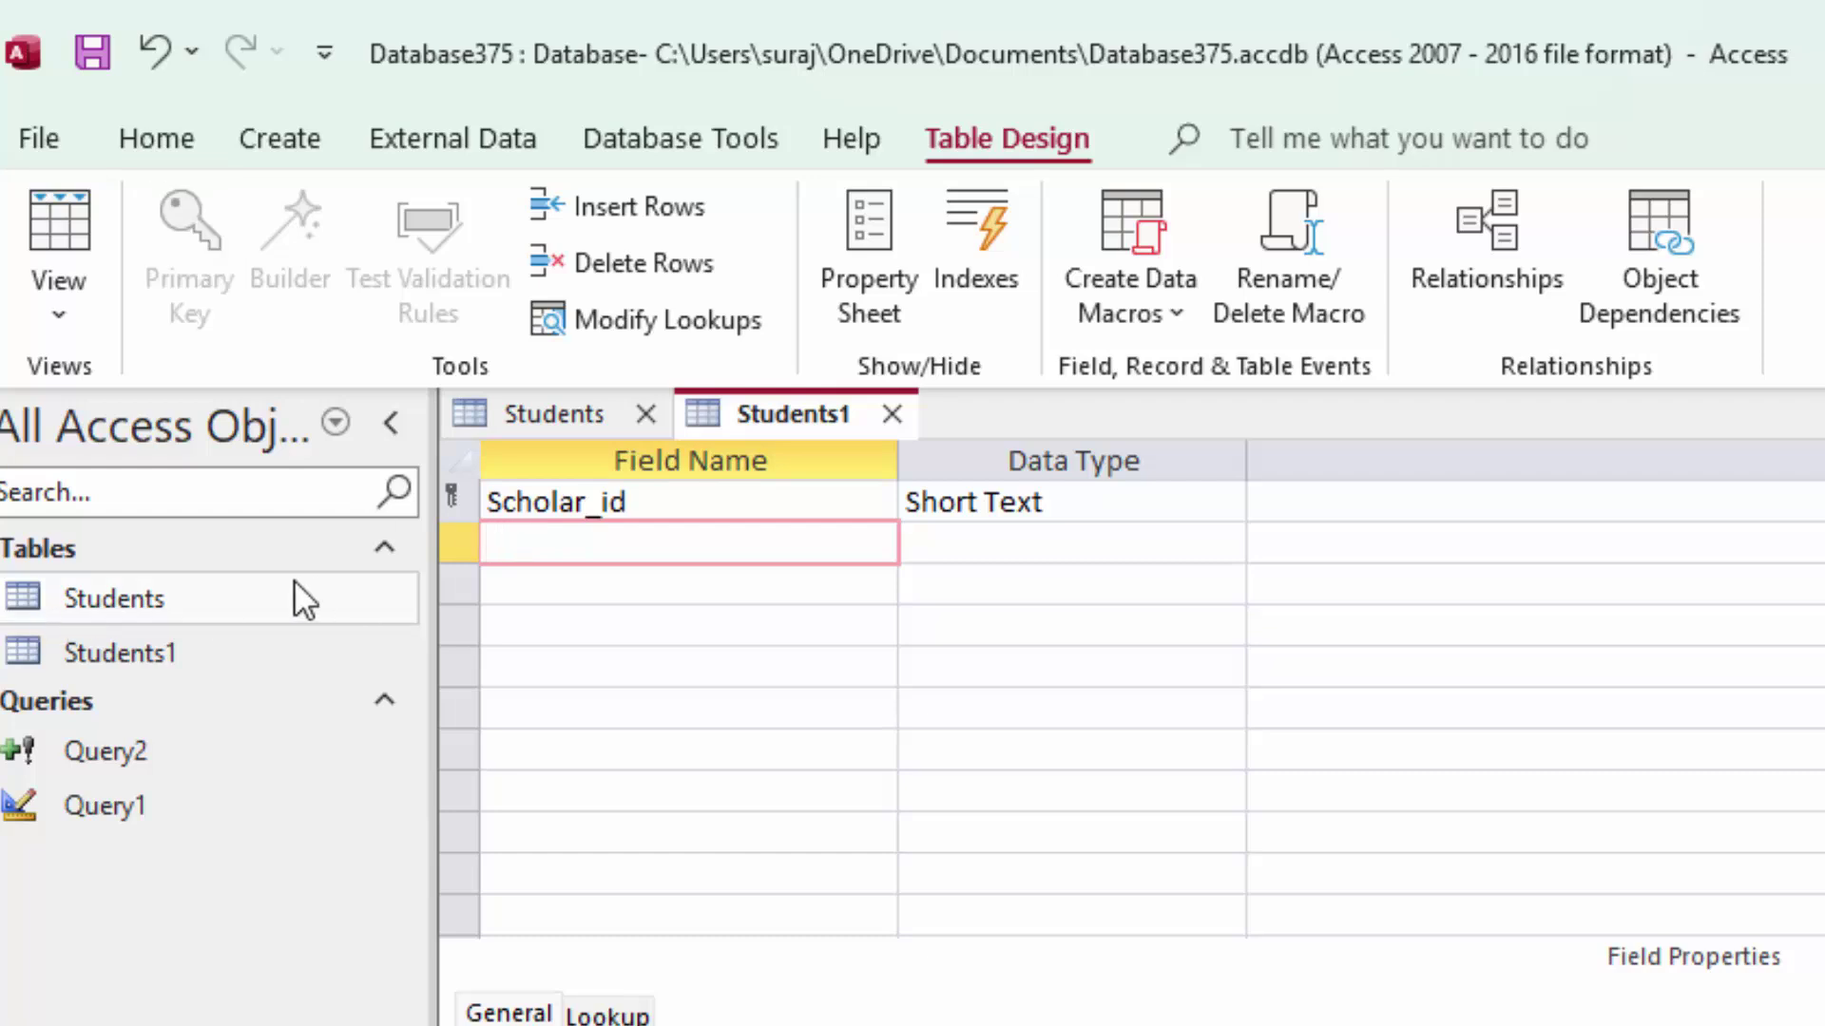
double_click(253, 599)
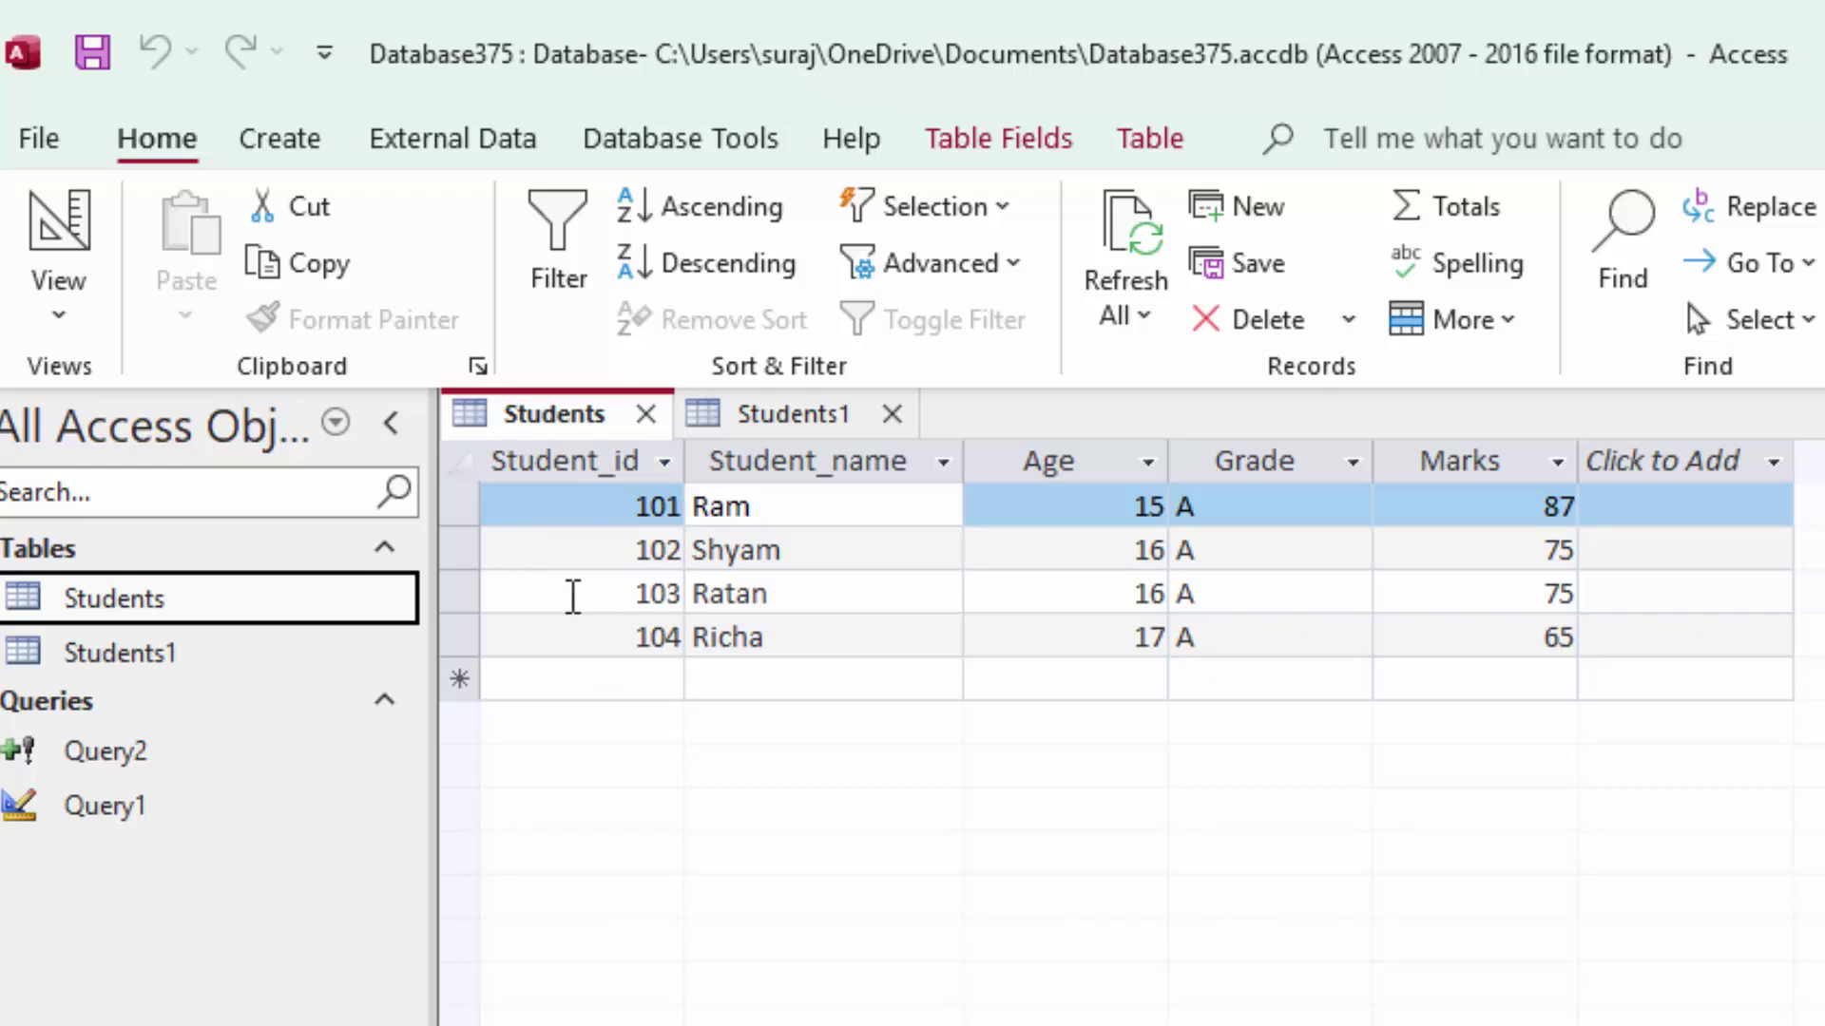
left_click(772, 415)
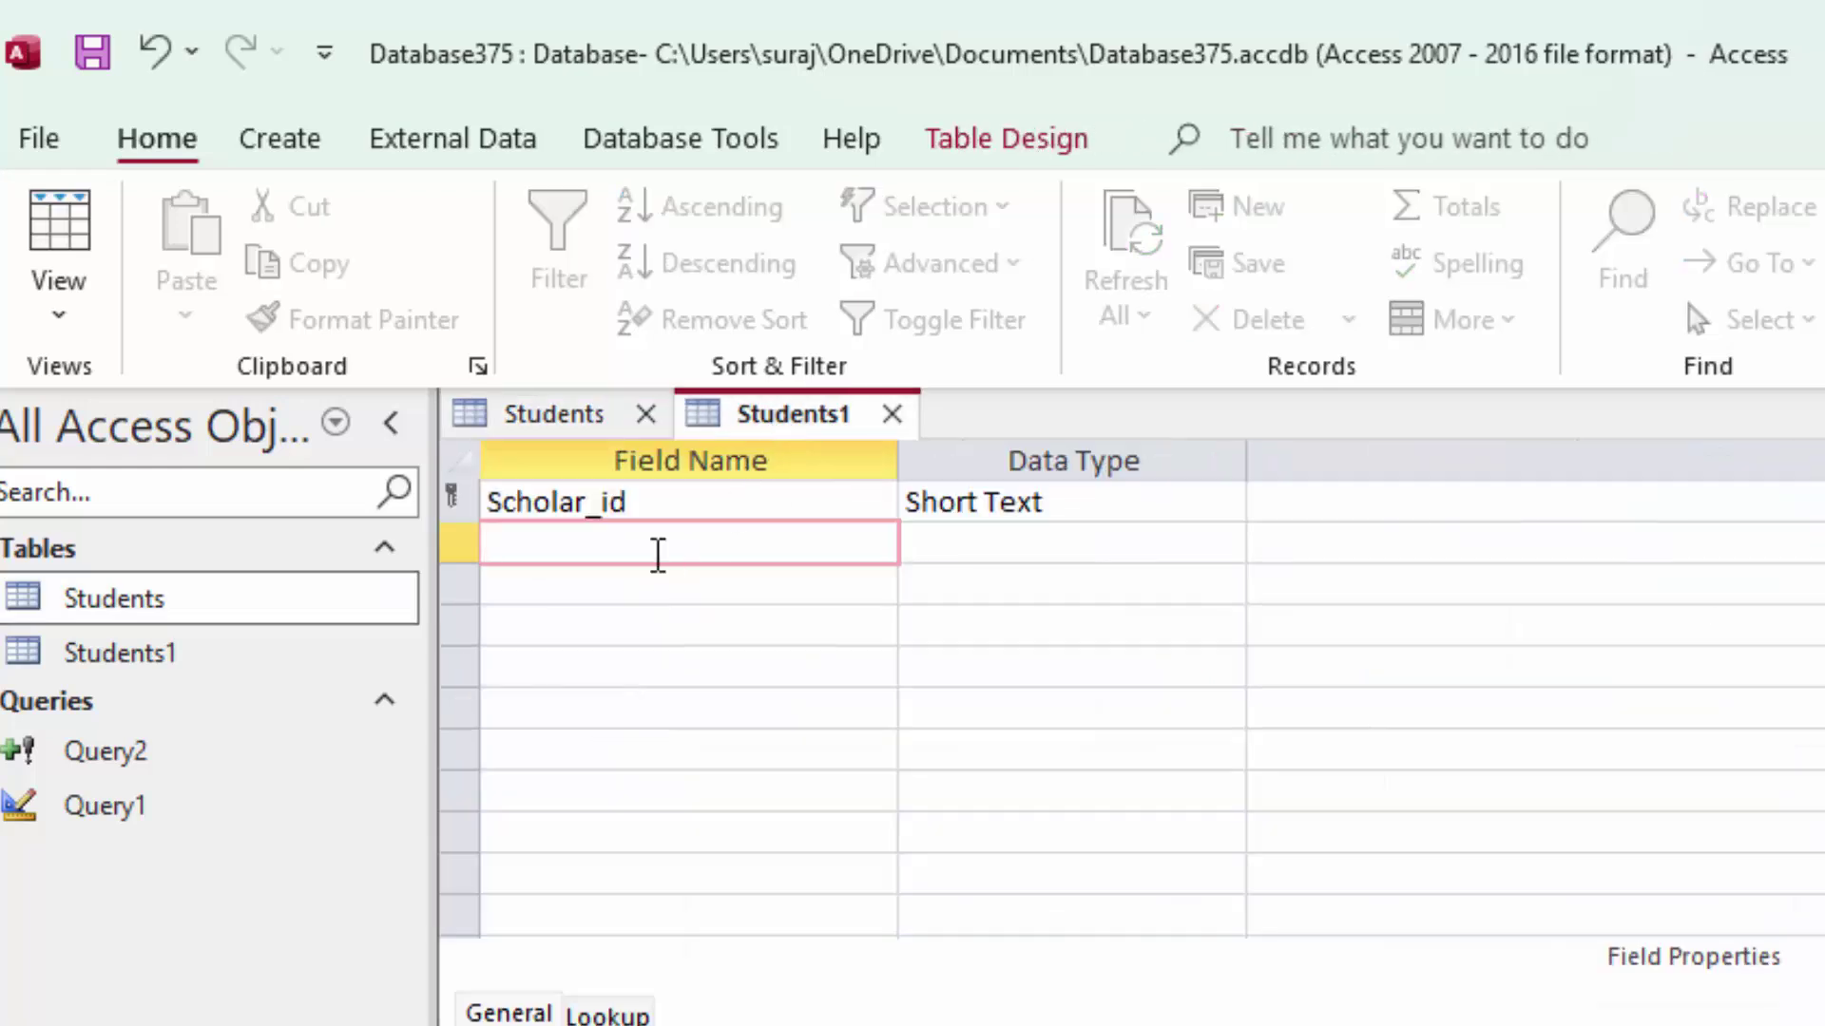
type("Student_id")
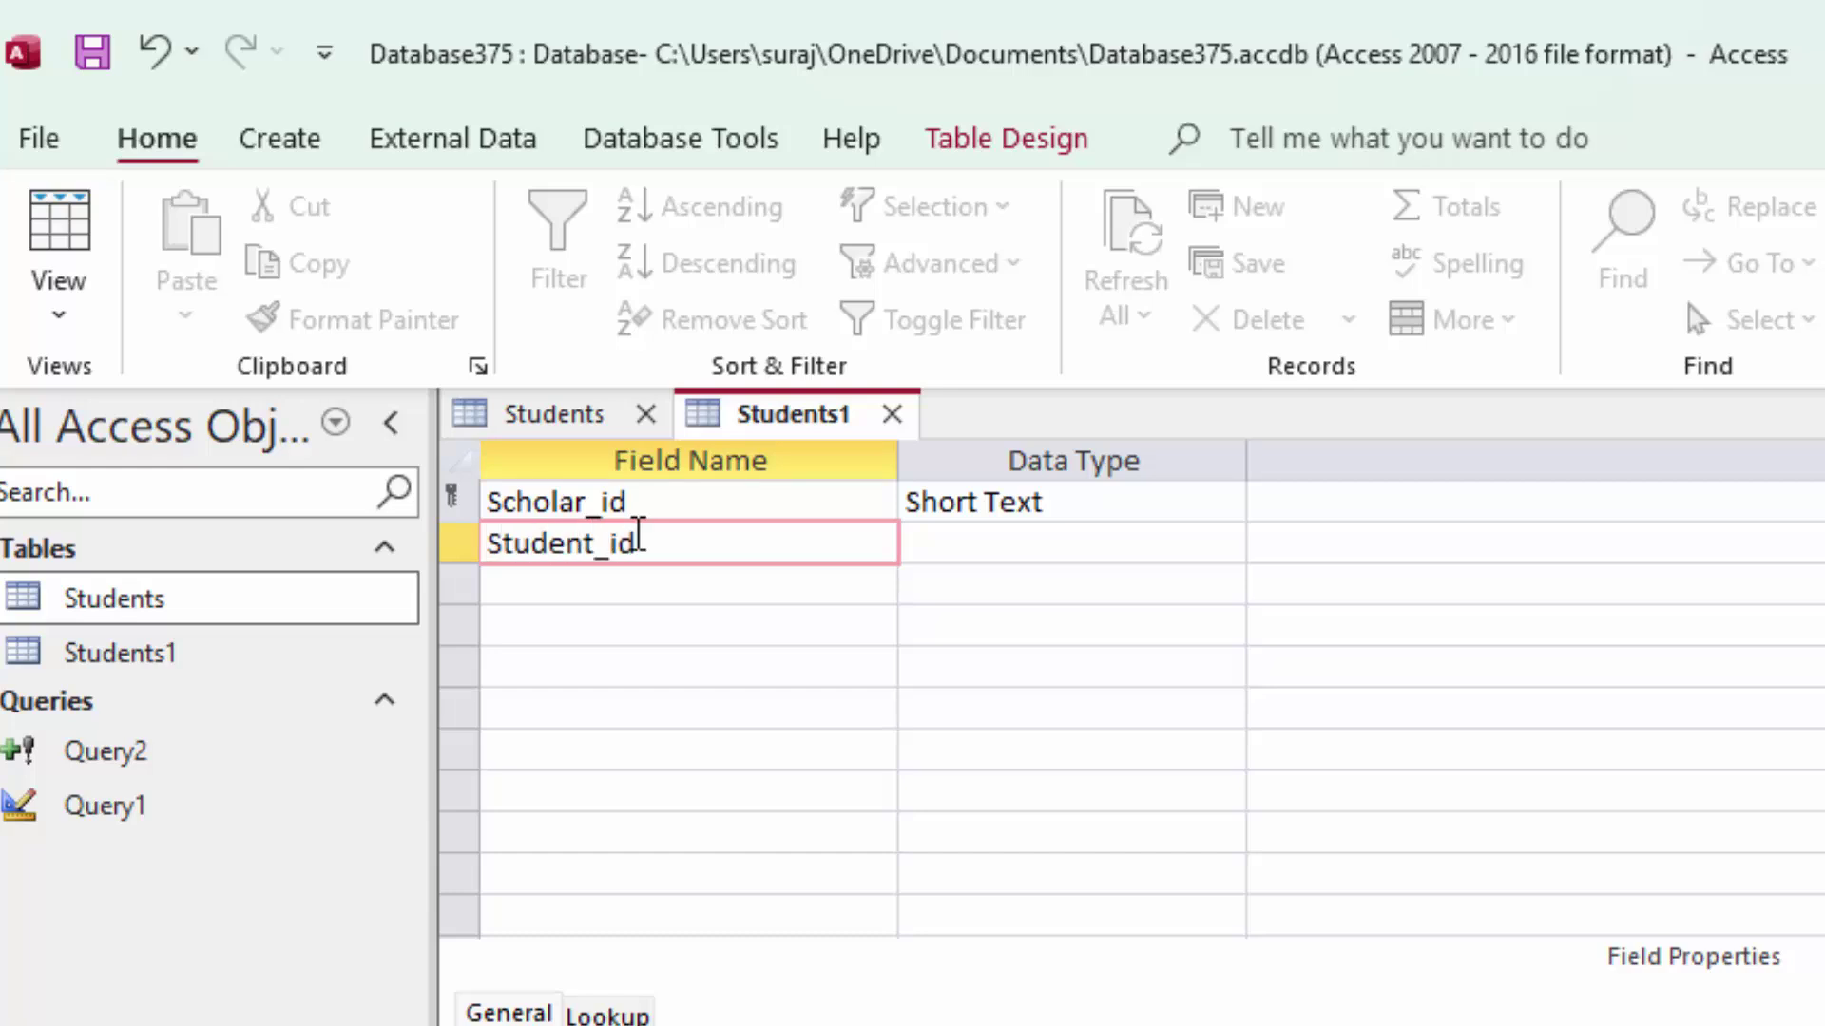
left_click(1000, 543)
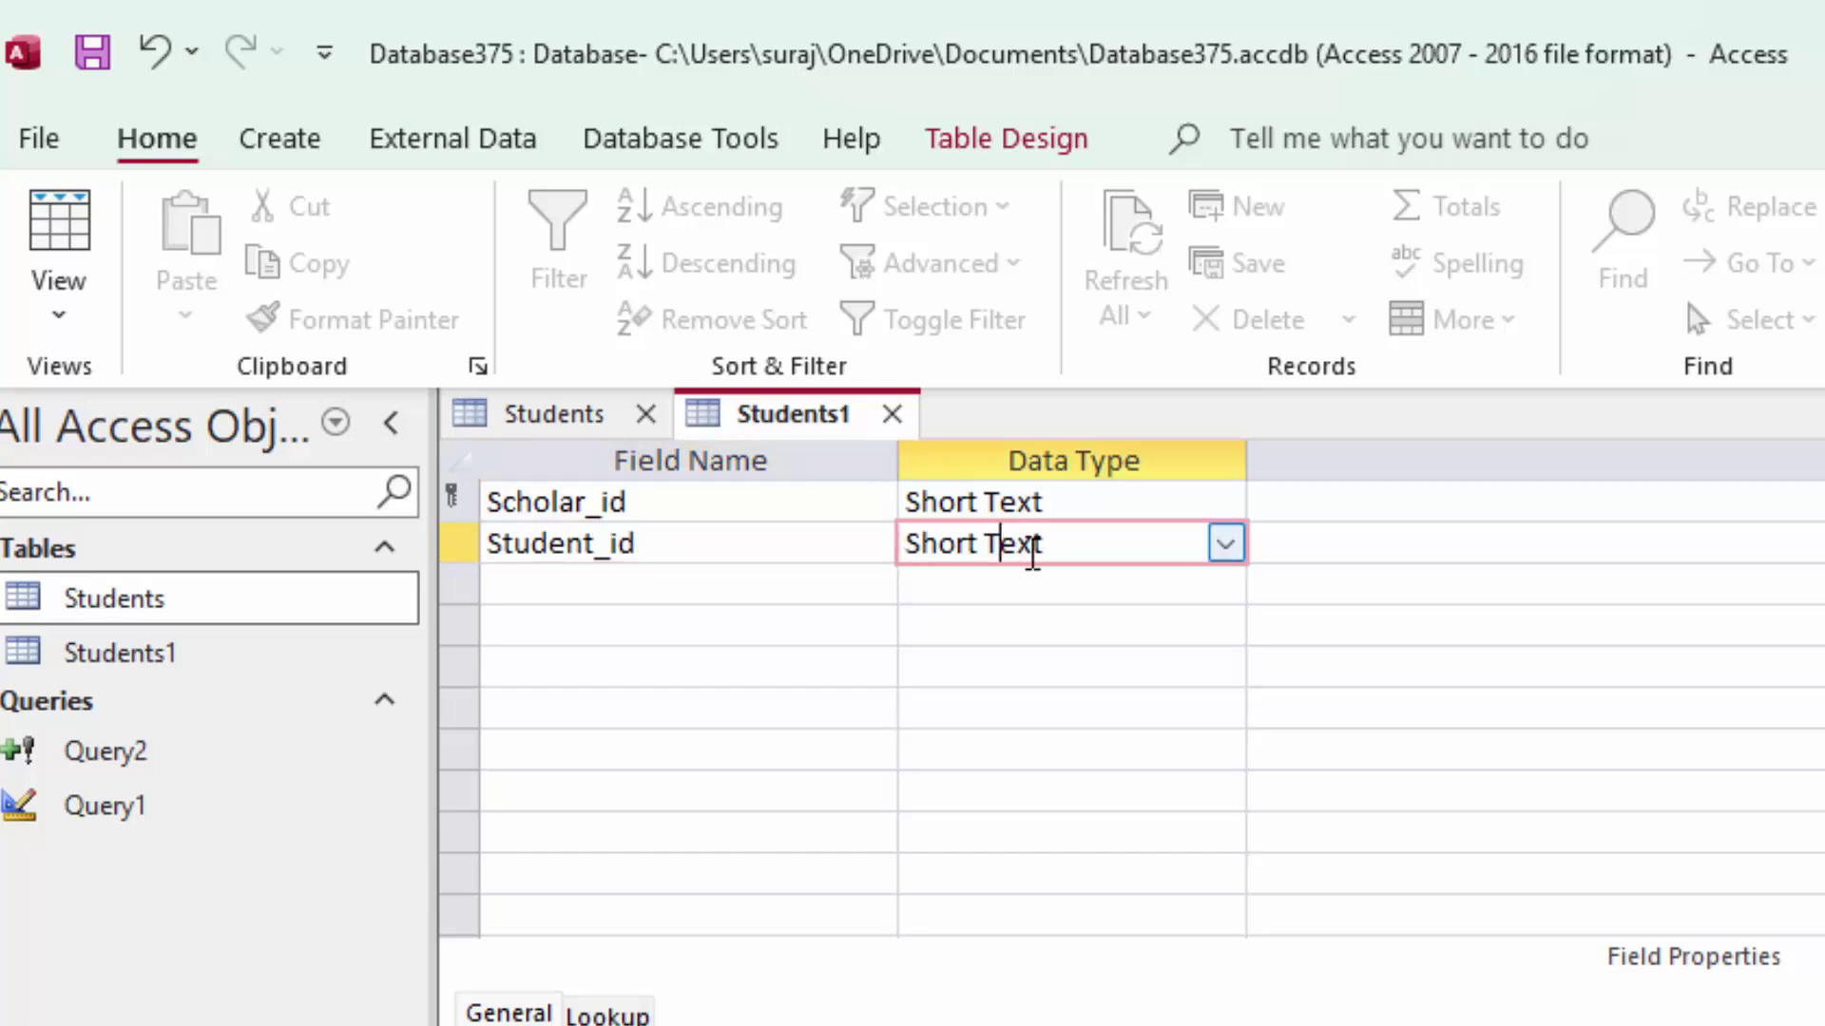
left_click(1225, 546)
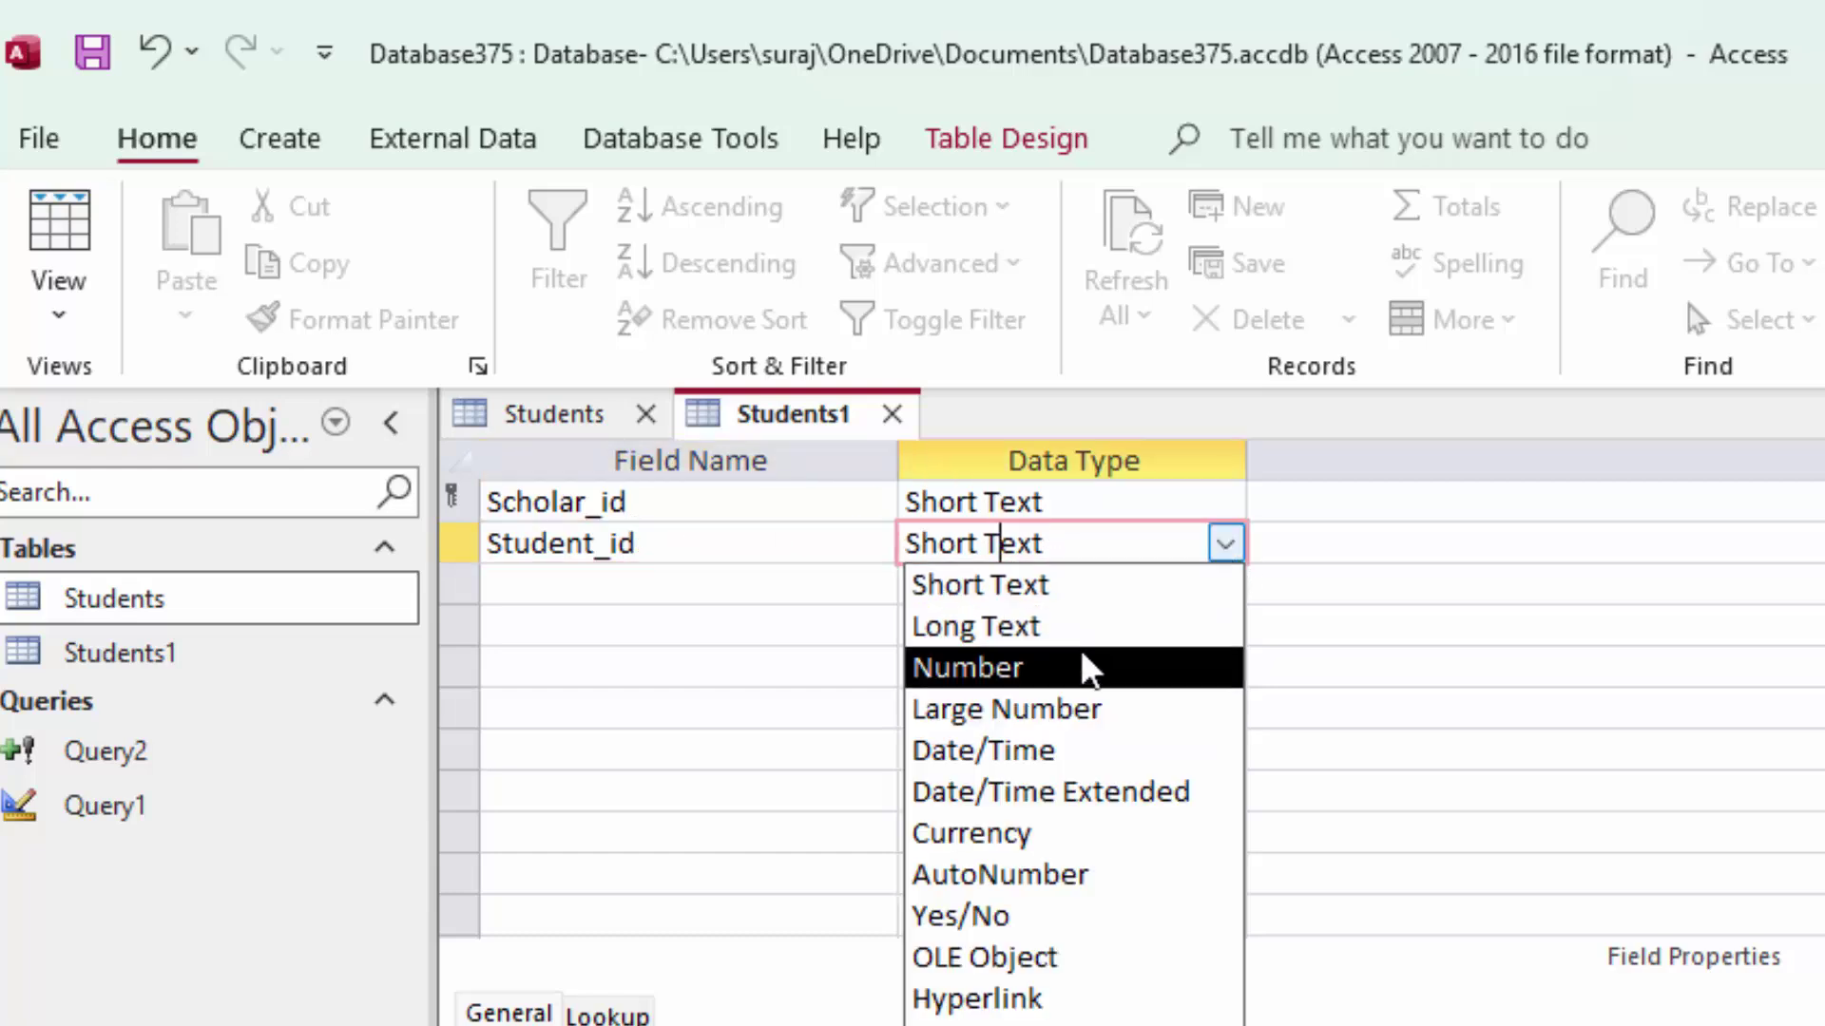
left_click(1088, 668)
Check the data type of Student_id in the Students table's design and return to the Students1 design
left_click(231, 617)
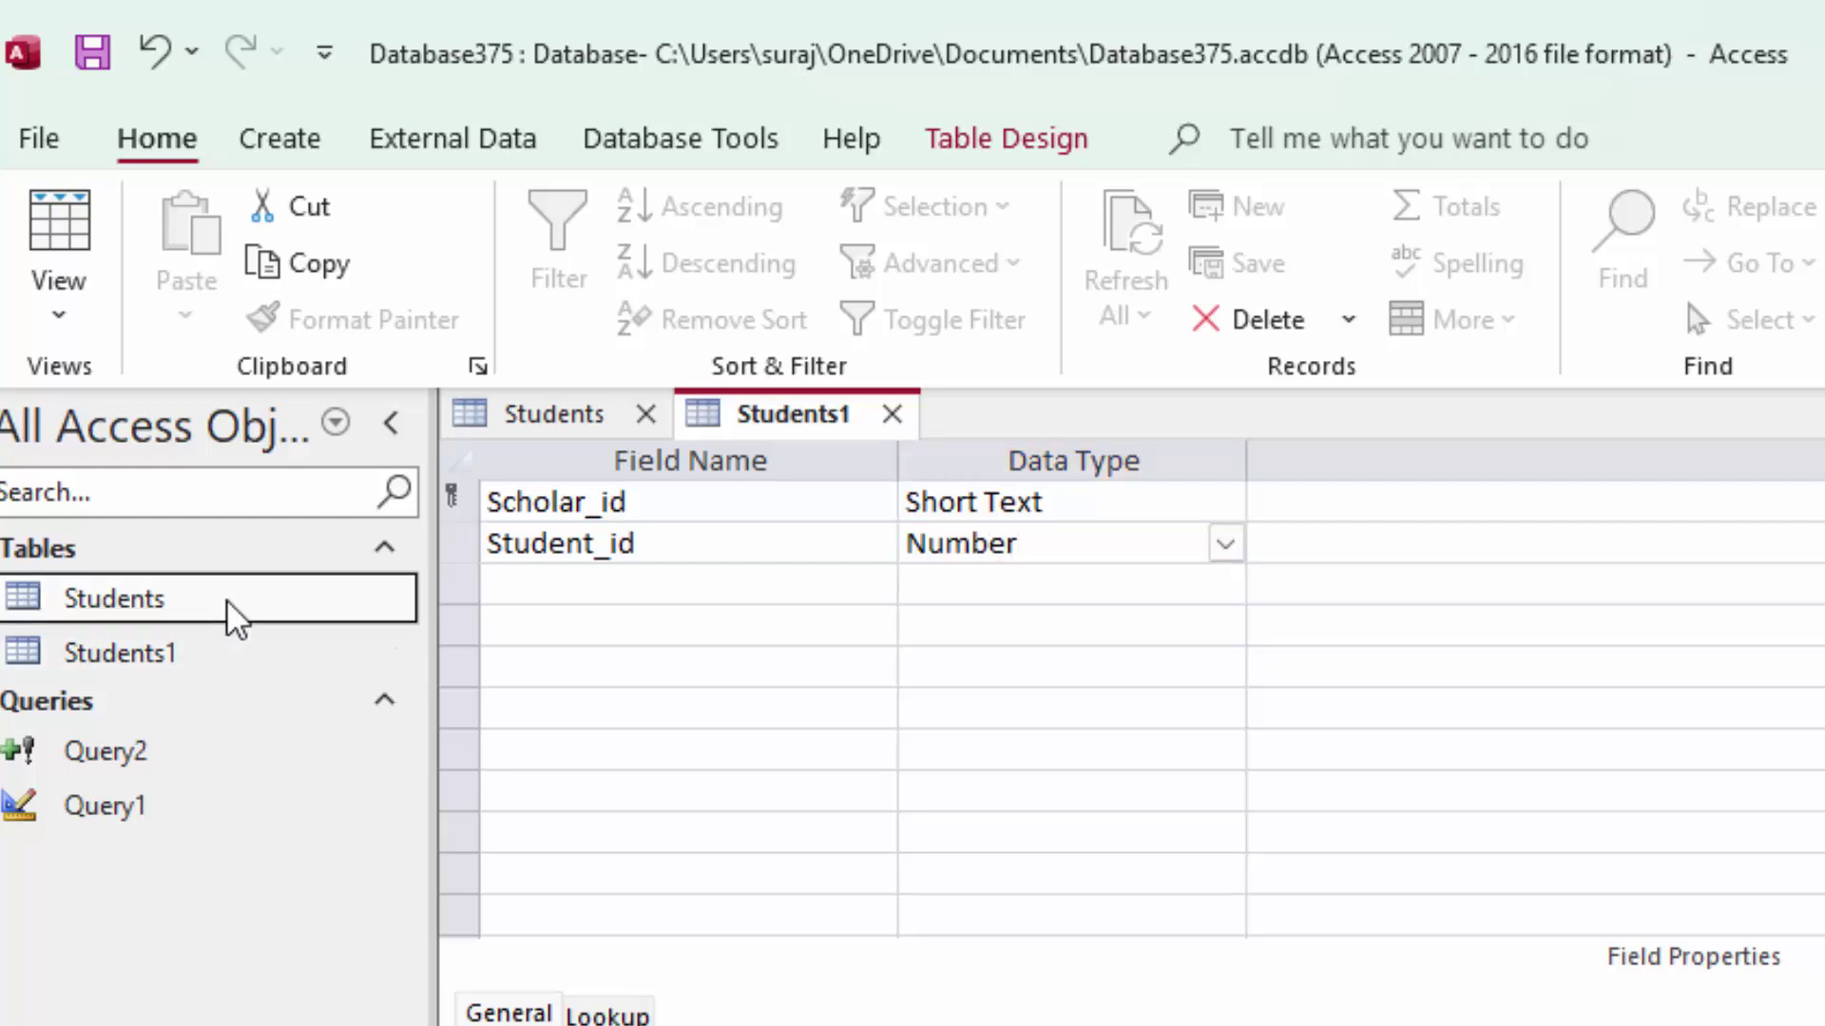
right_click(230, 617)
left_click(314, 700)
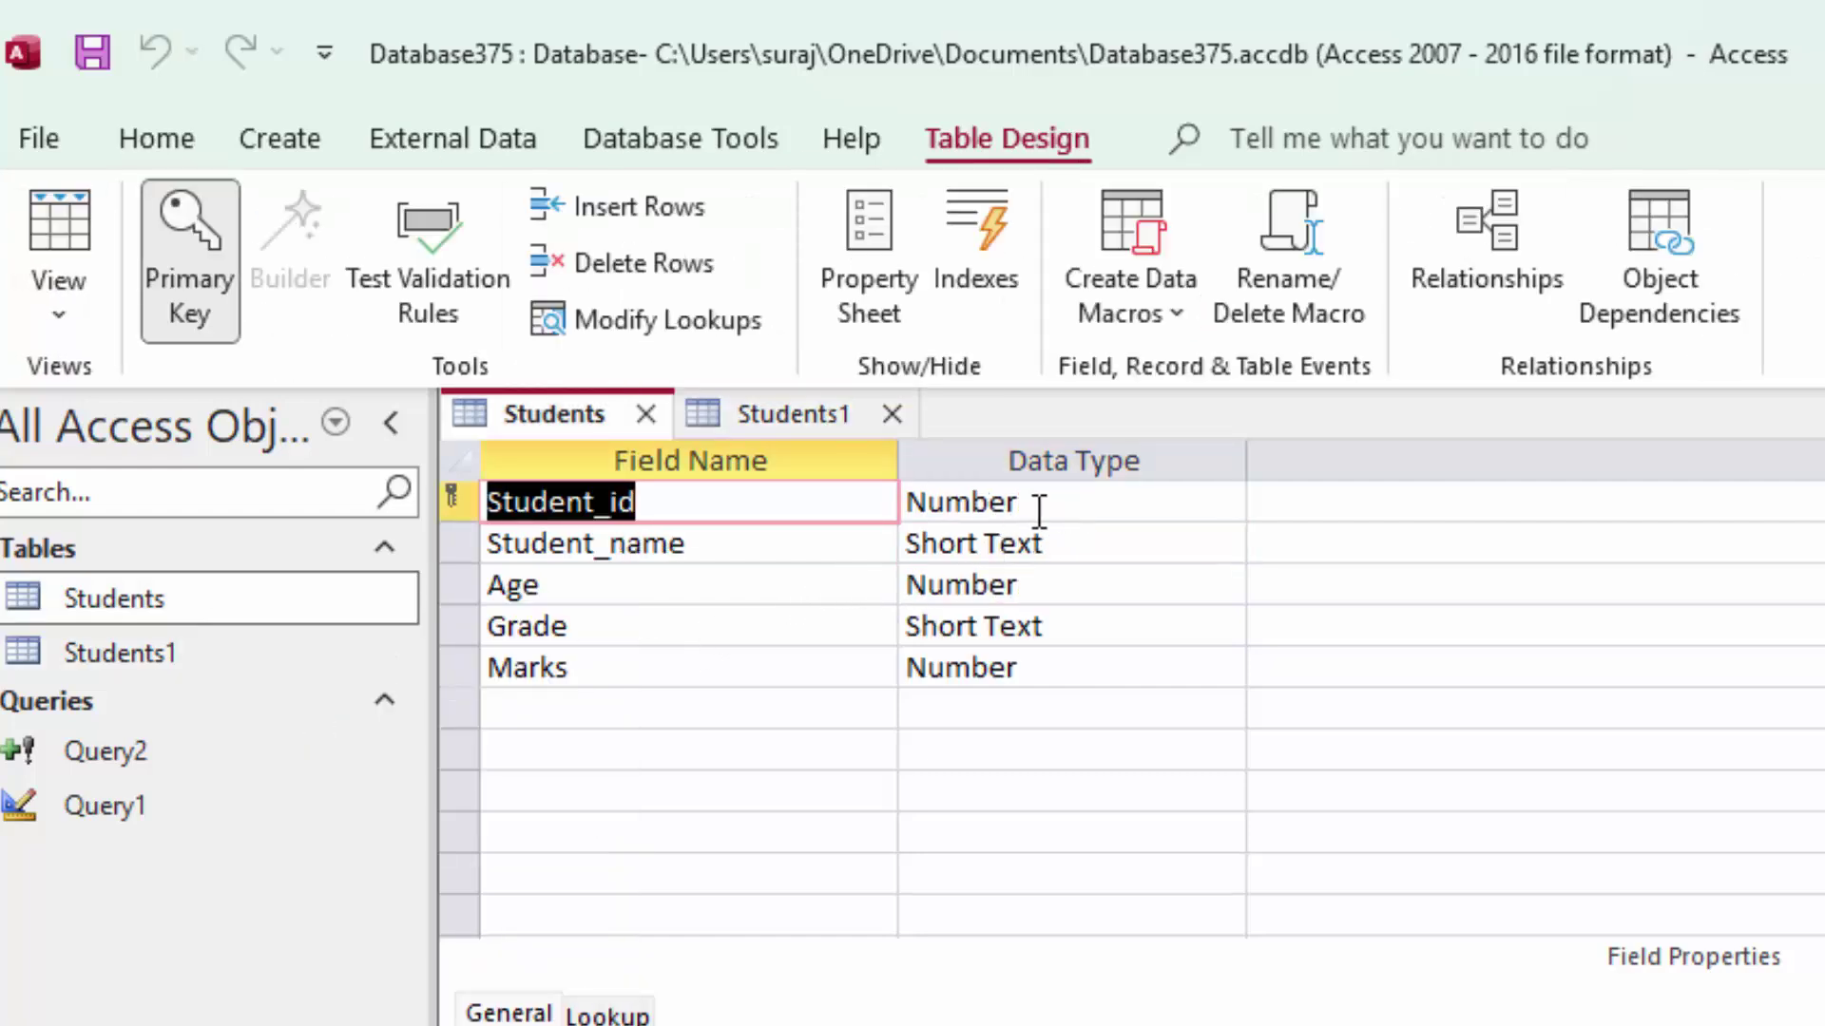
left_click(59, 224)
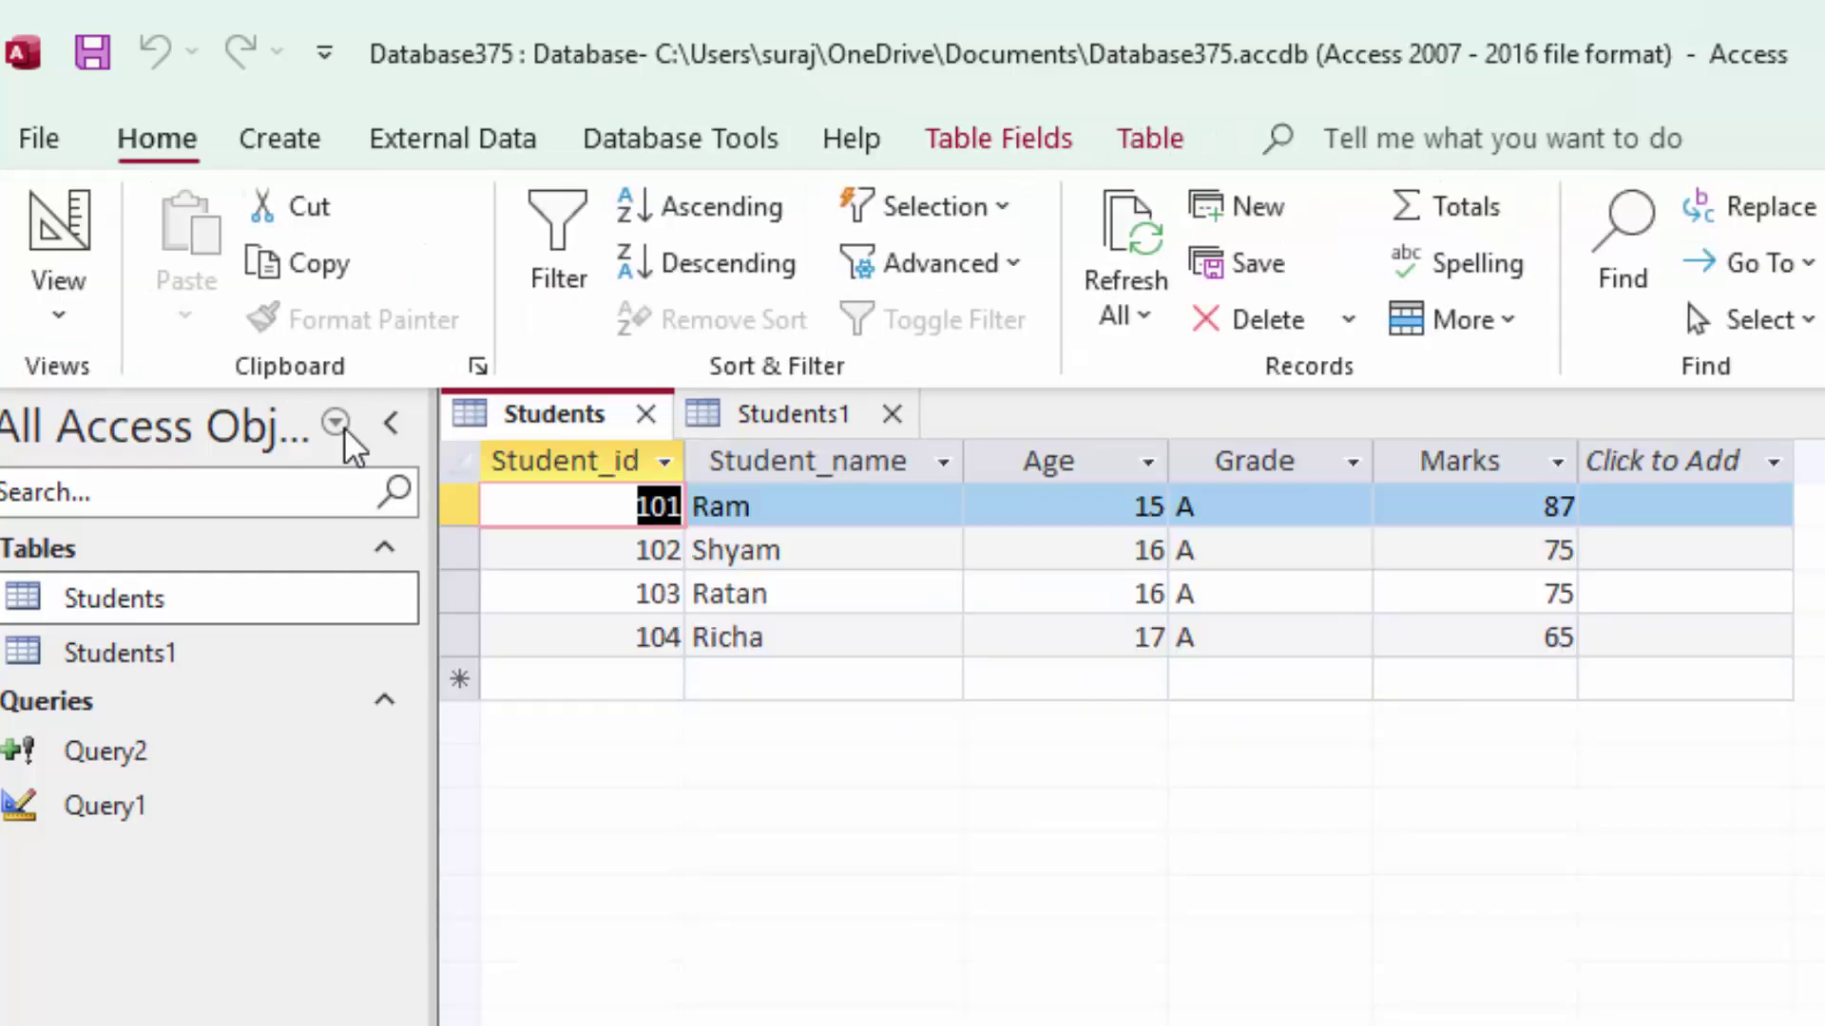
left_click(143, 654)
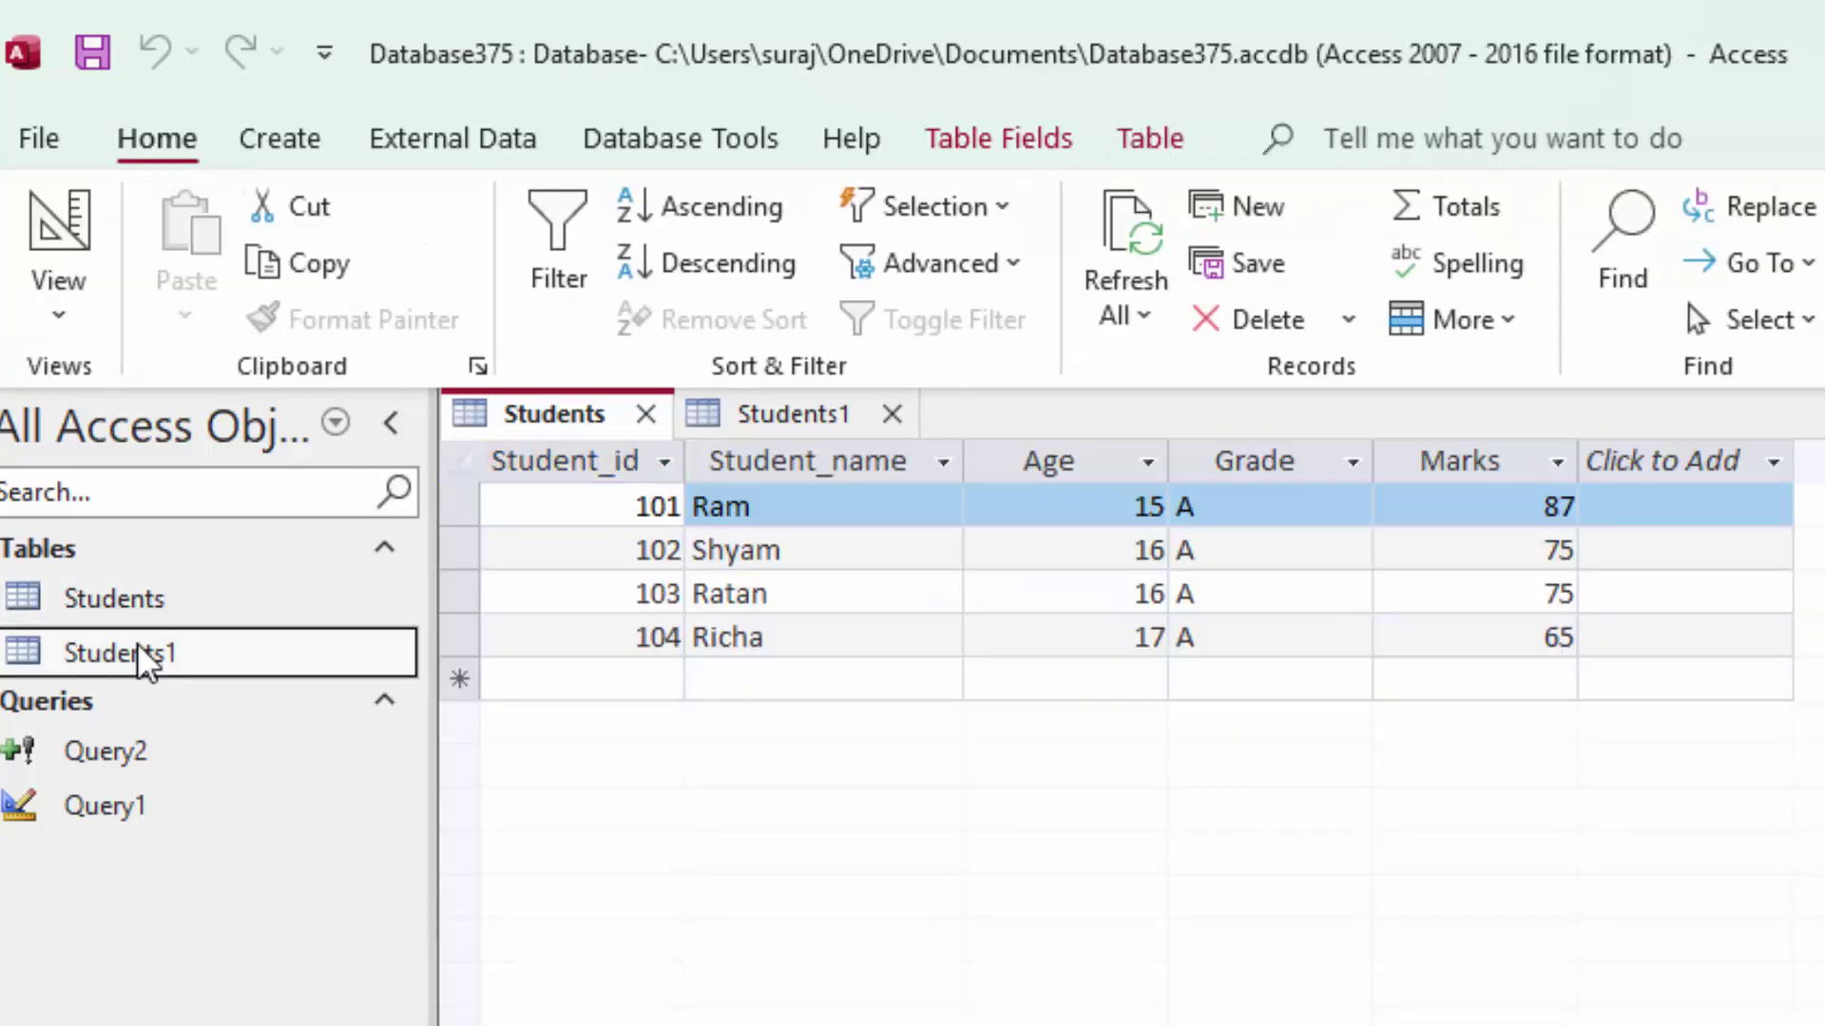
right_click(142, 659)
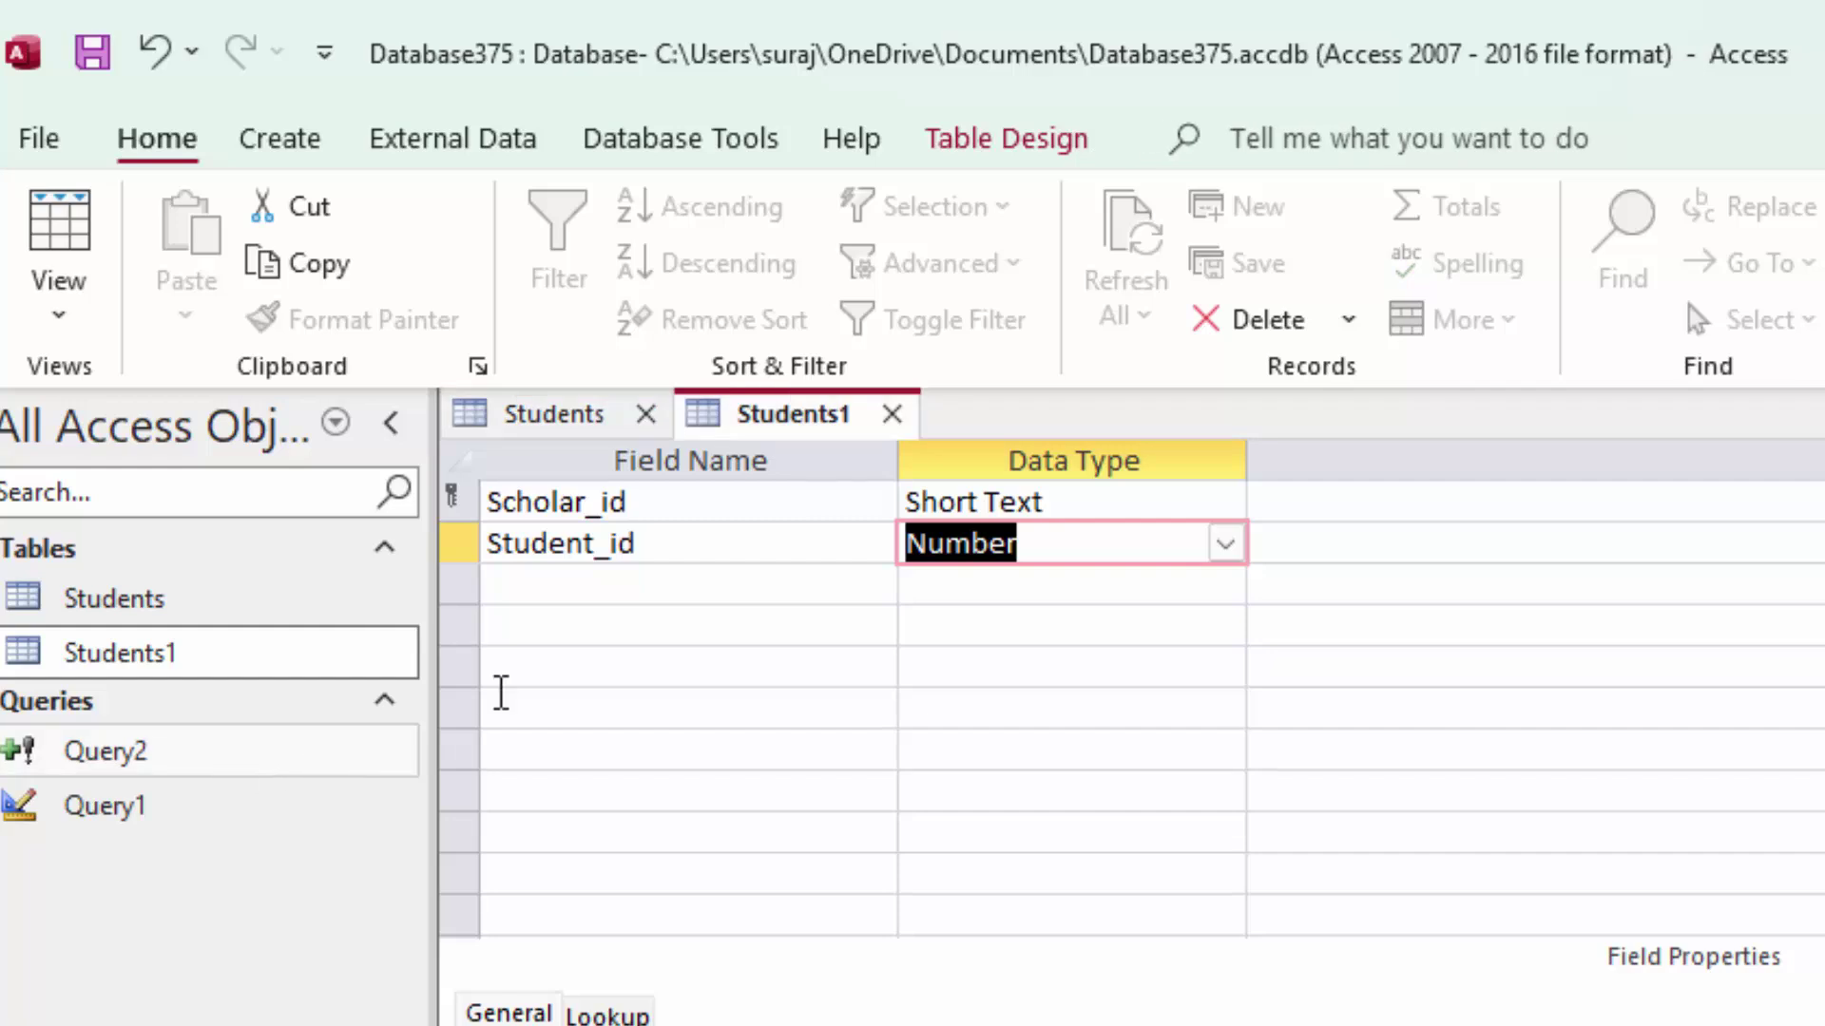
Add a City field to Students1 and start the Lookup Wizard for it with manually entered values
left_click(589, 583)
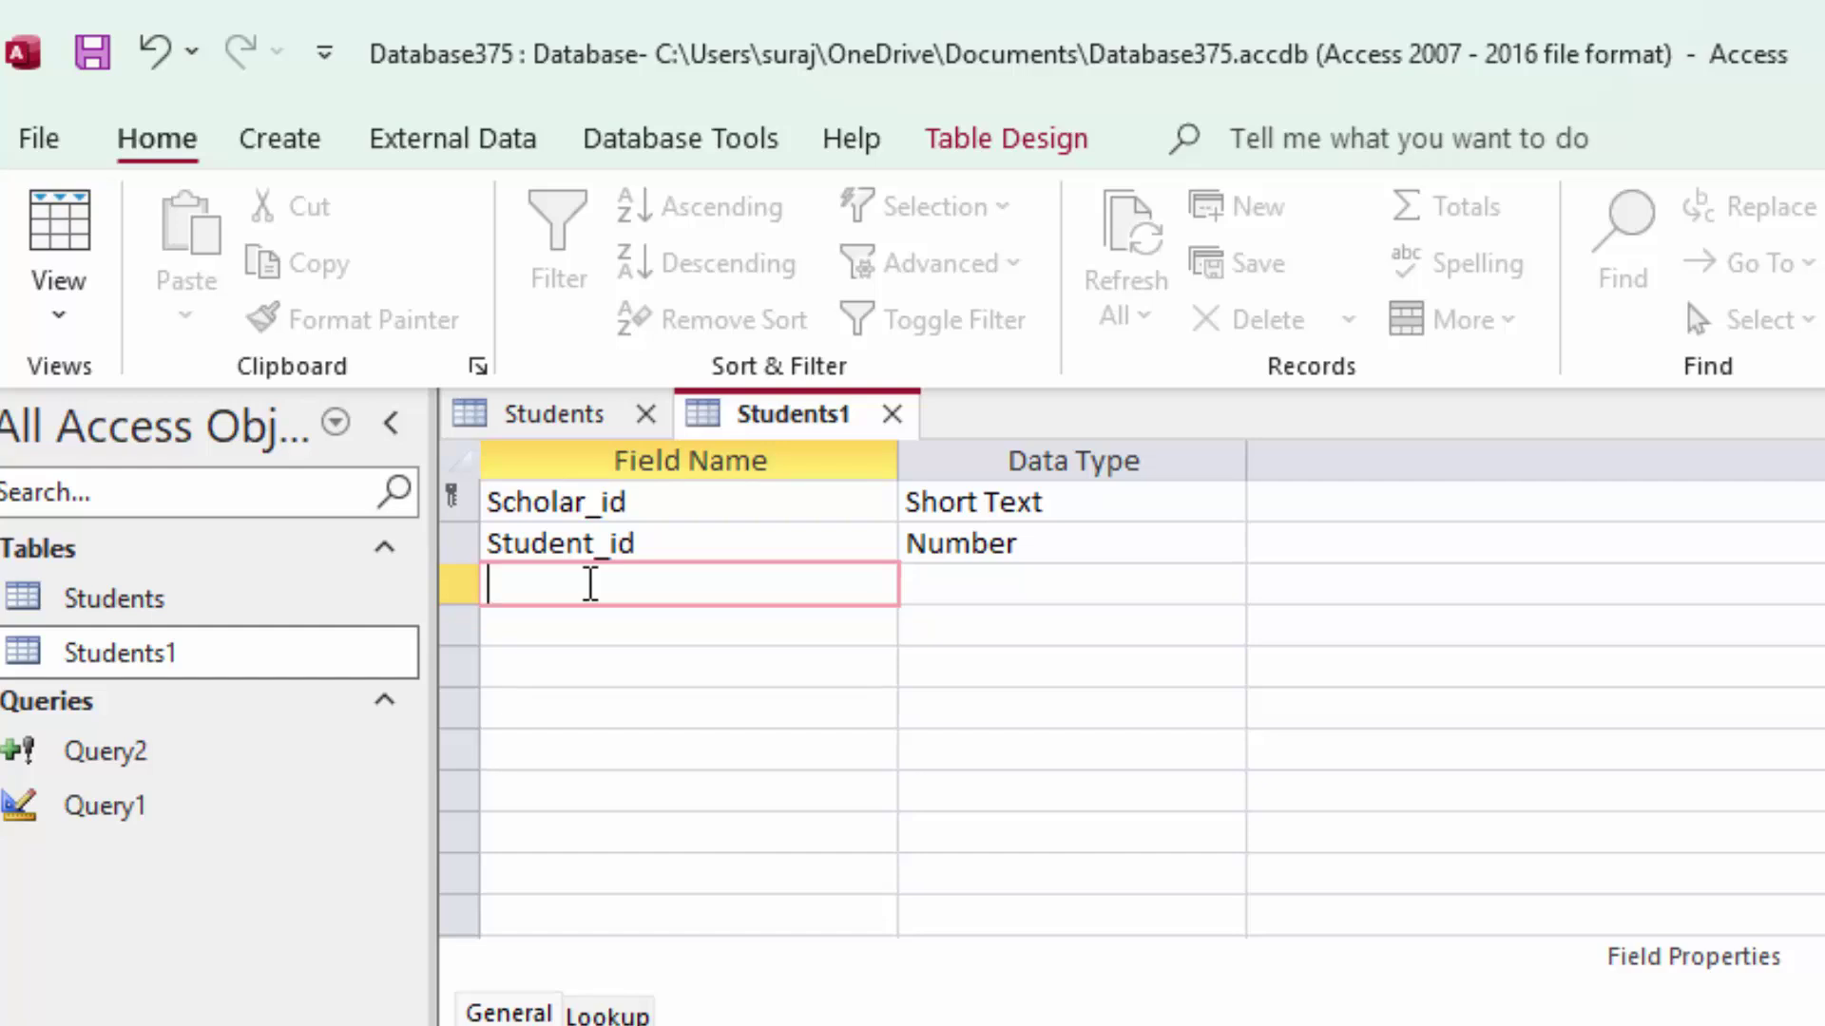
type("City")
left_click(1019, 585)
left_click(1224, 586)
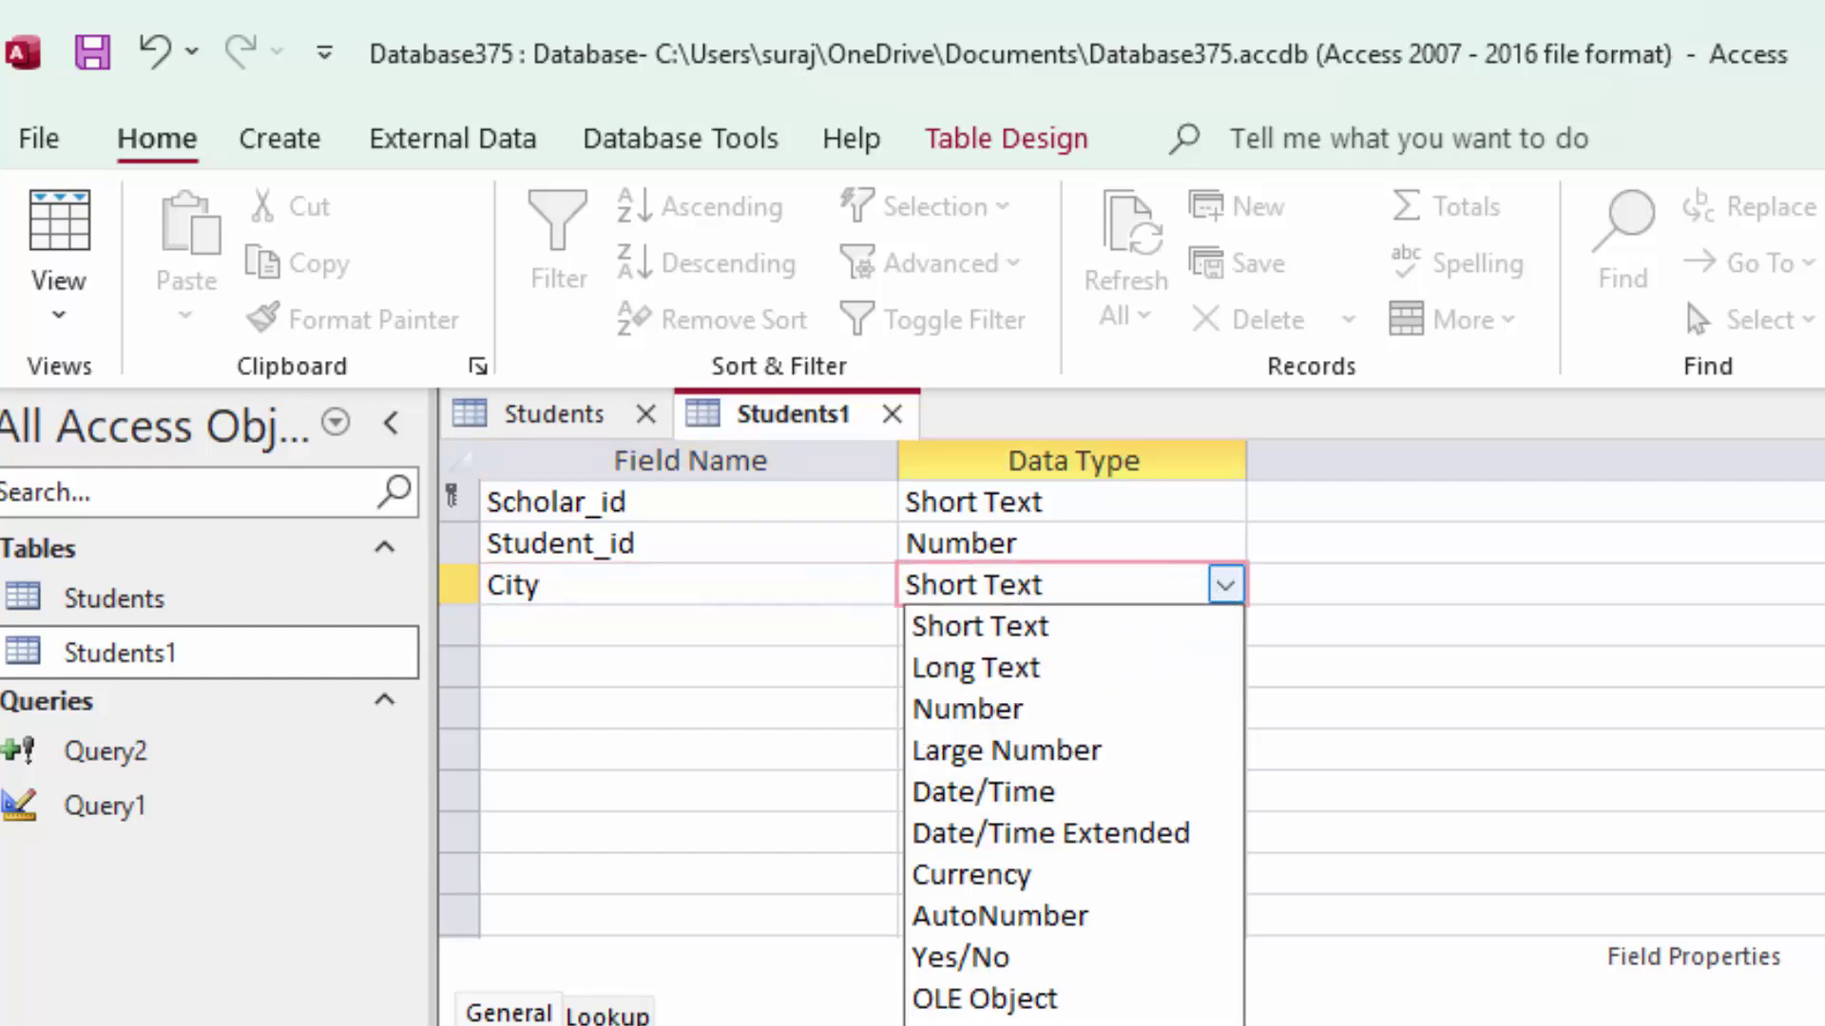
left_click(1012, 1025)
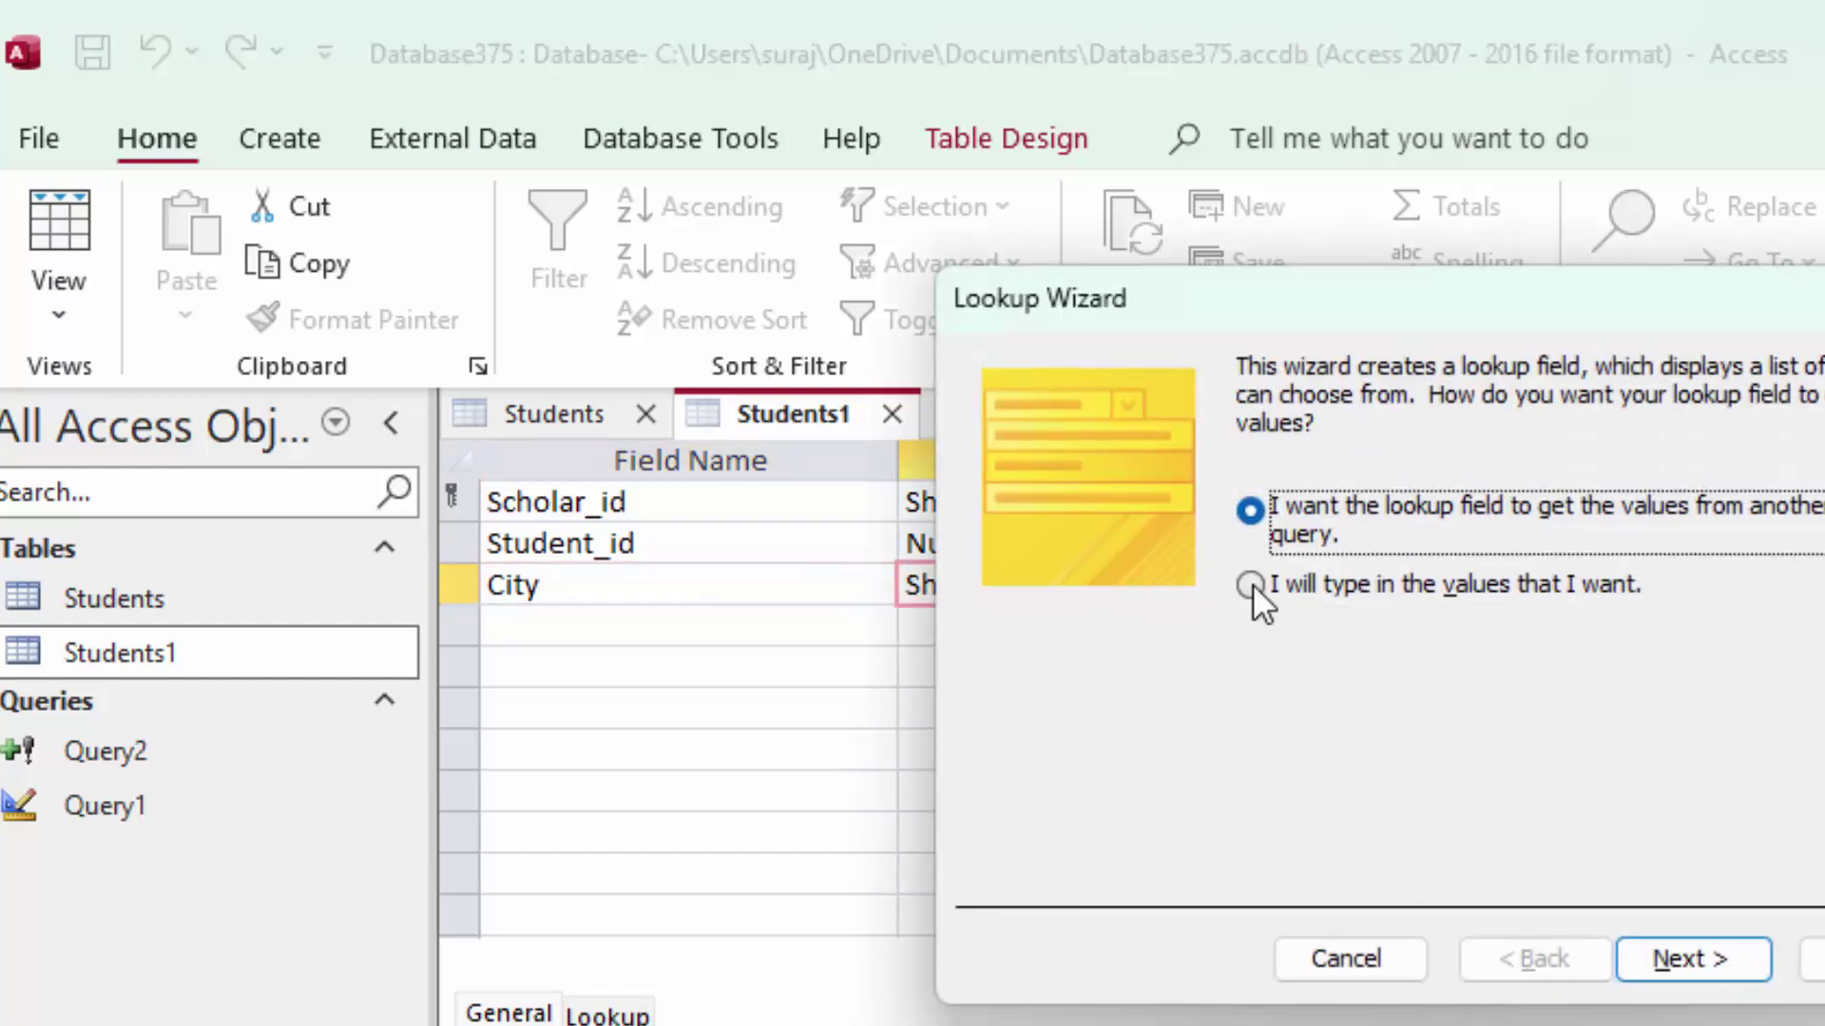
left_click(1252, 584)
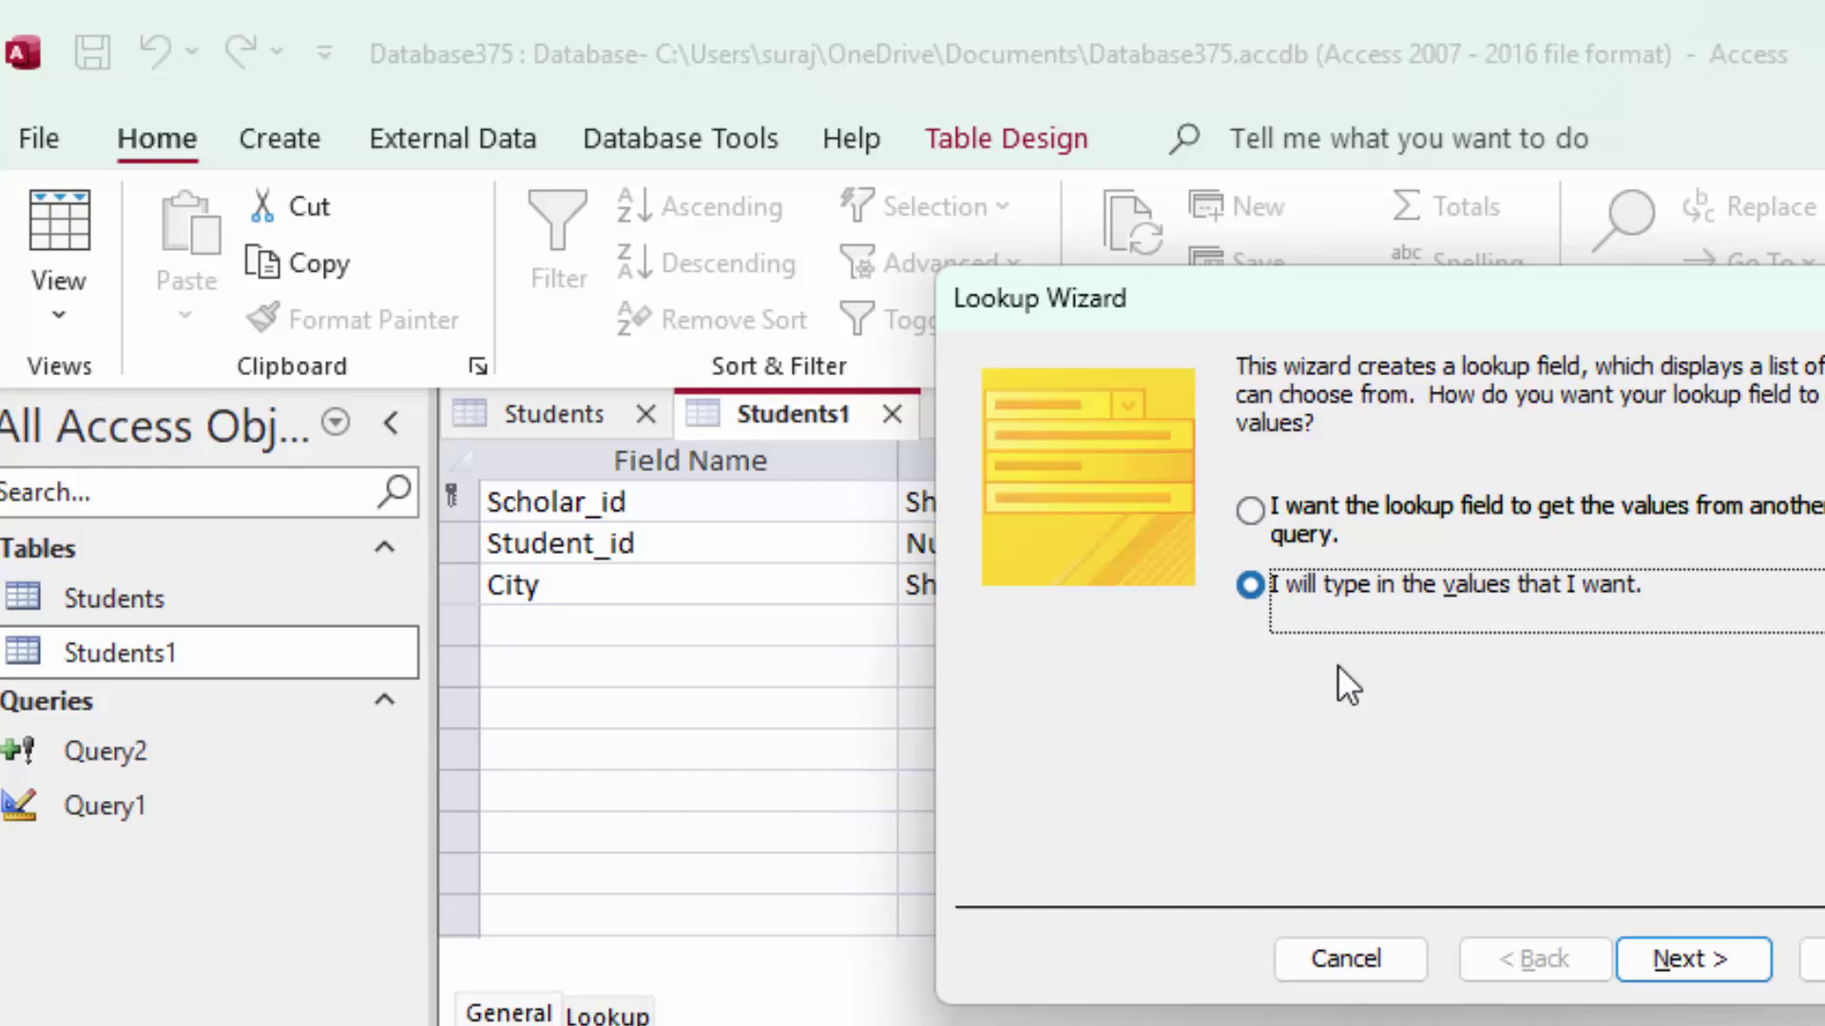
left_click(1685, 952)
Enter Deoria, Lucknow, Gorakhpur and Varanasi as the City lookup values and finish the wizard
left_click(1073, 628)
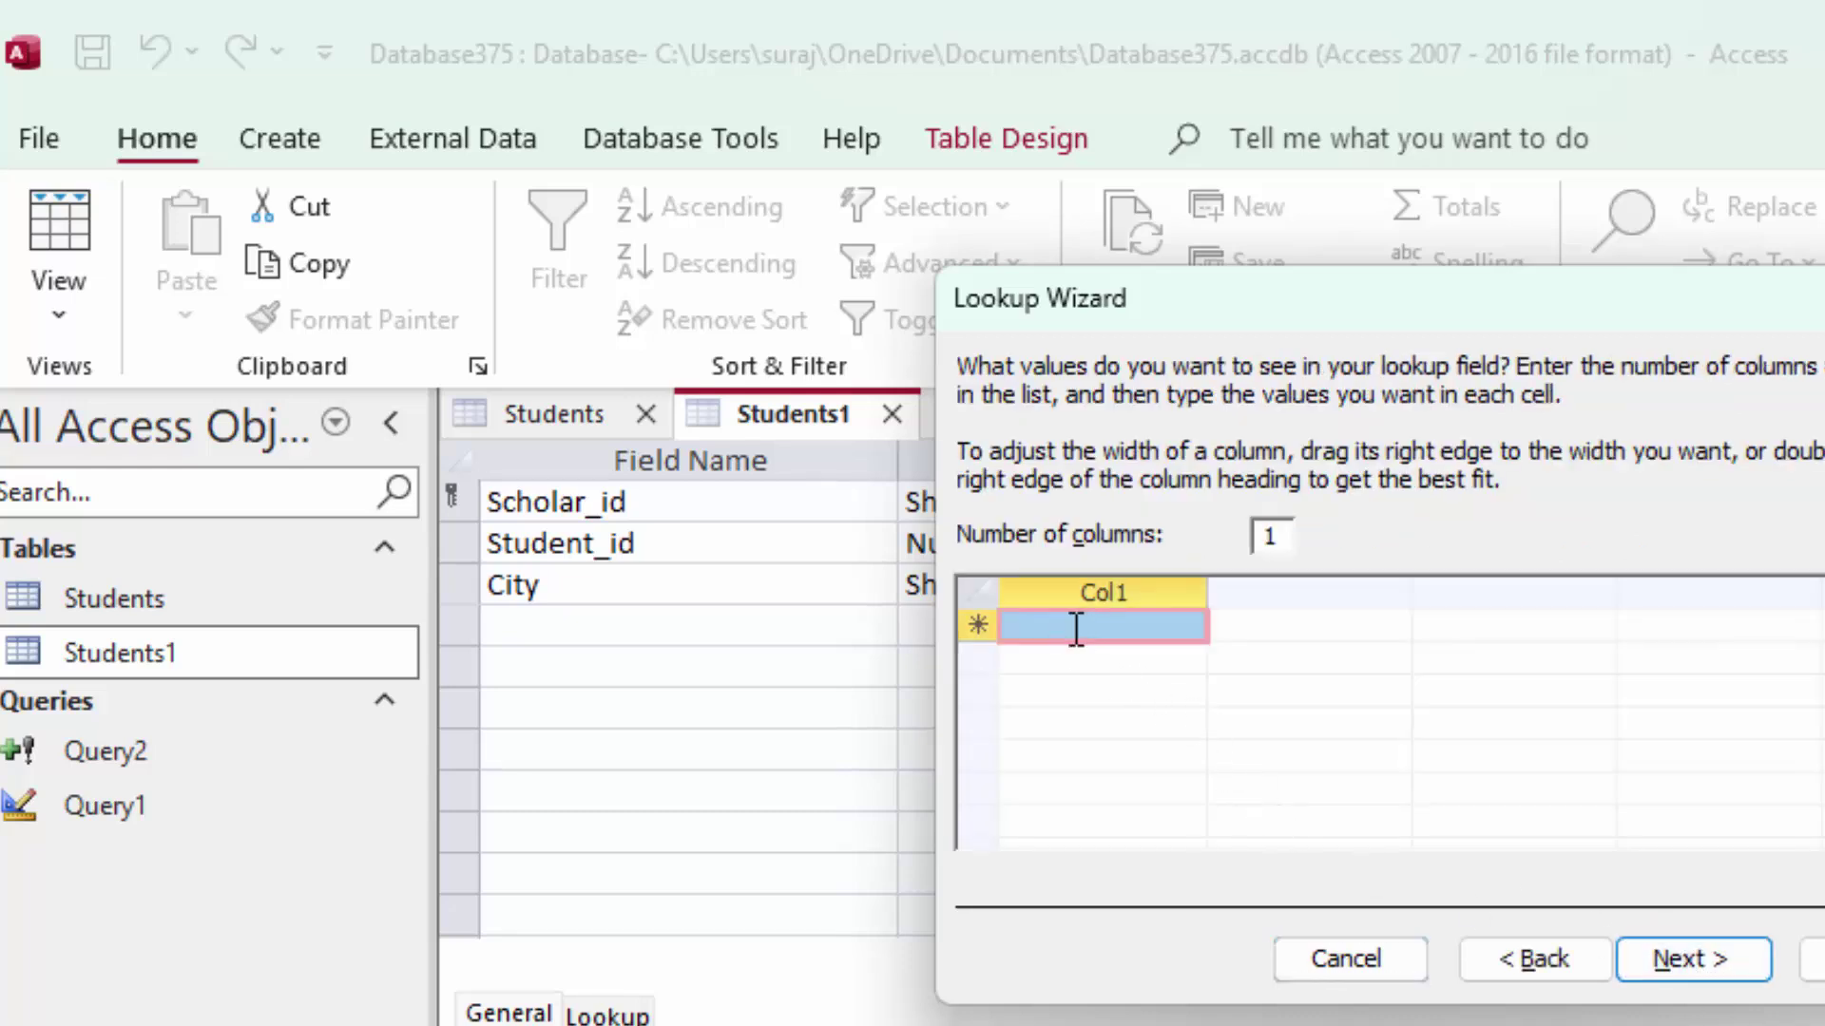
type("D")
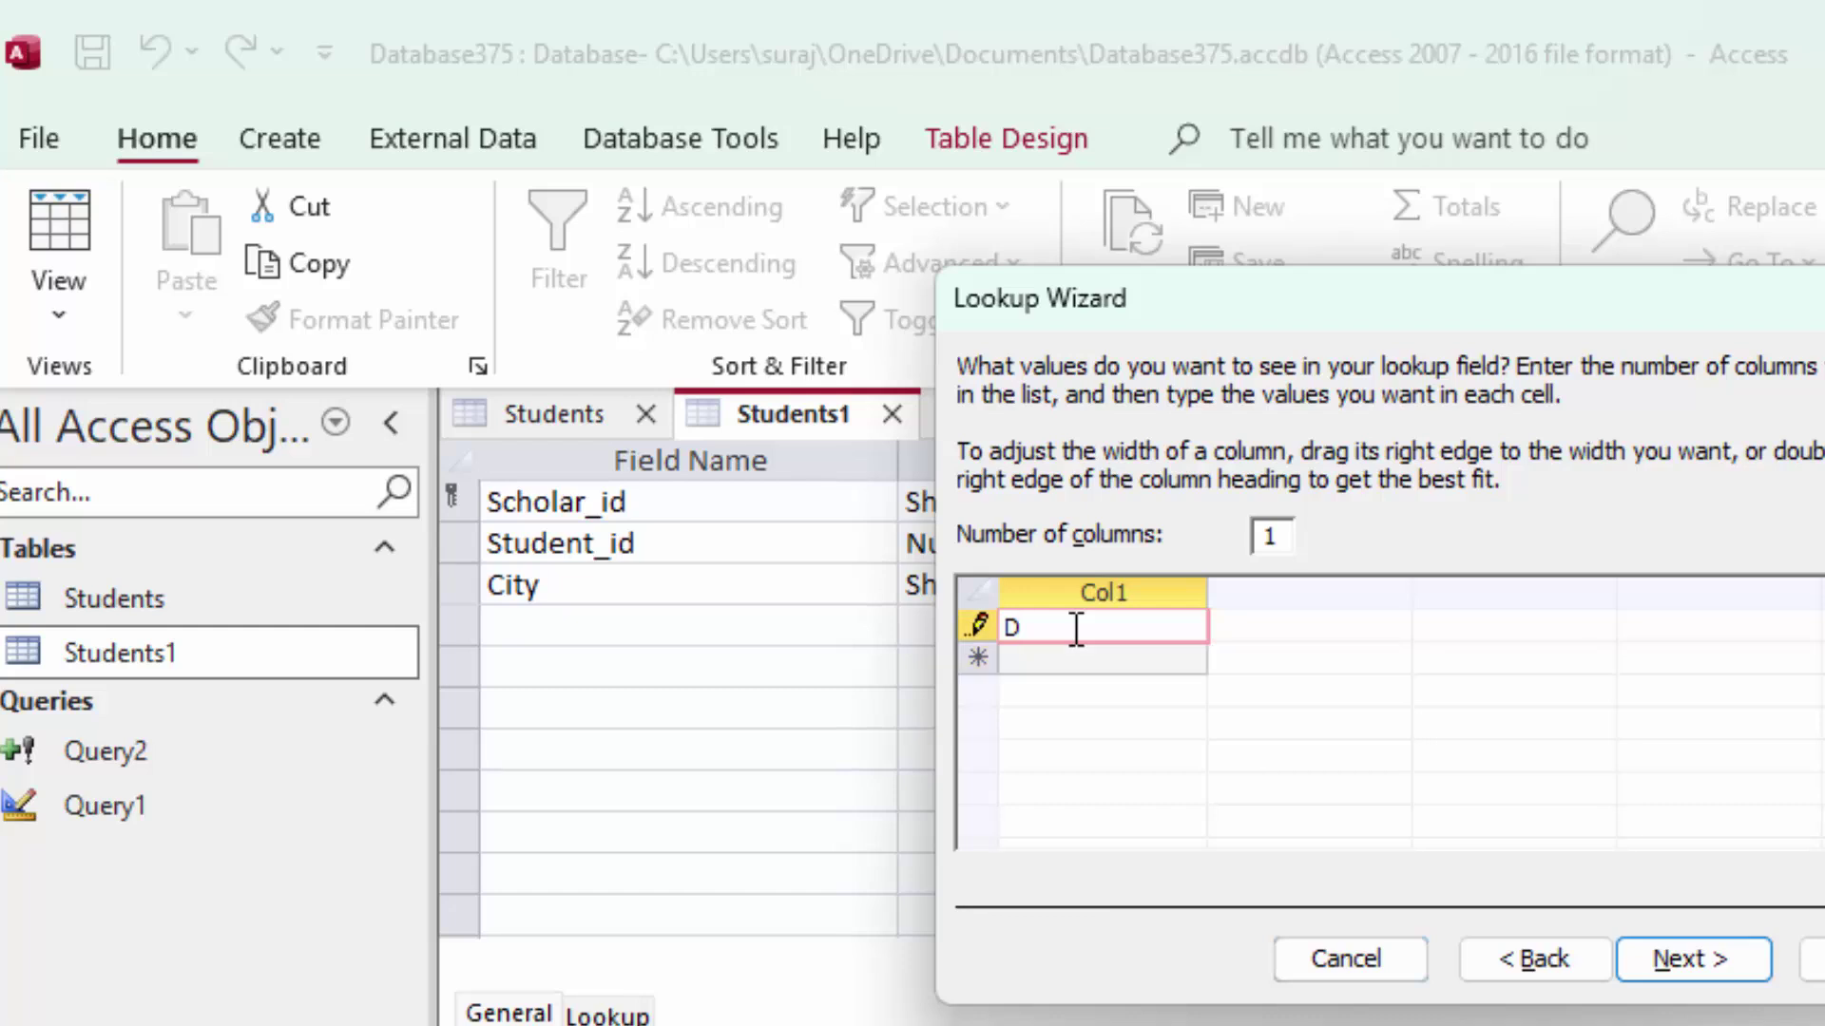
type("eoria")
key("Return")
type("L")
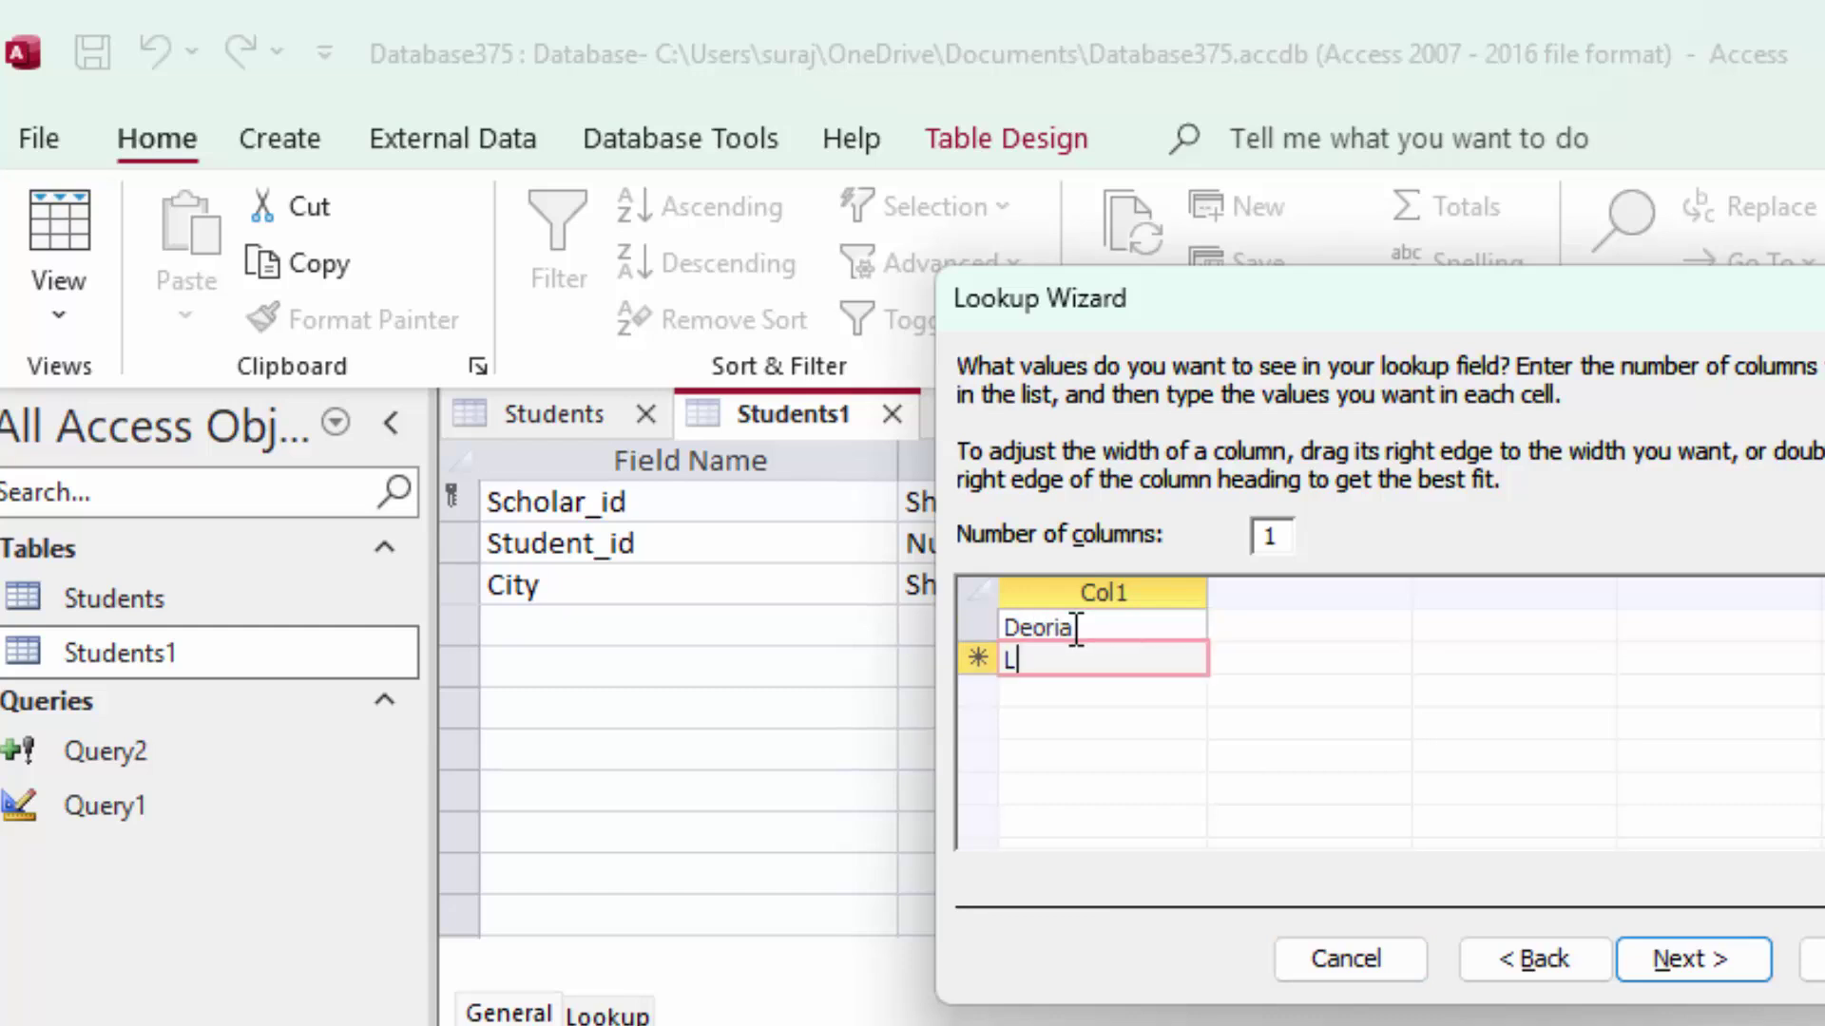
type("ucknow")
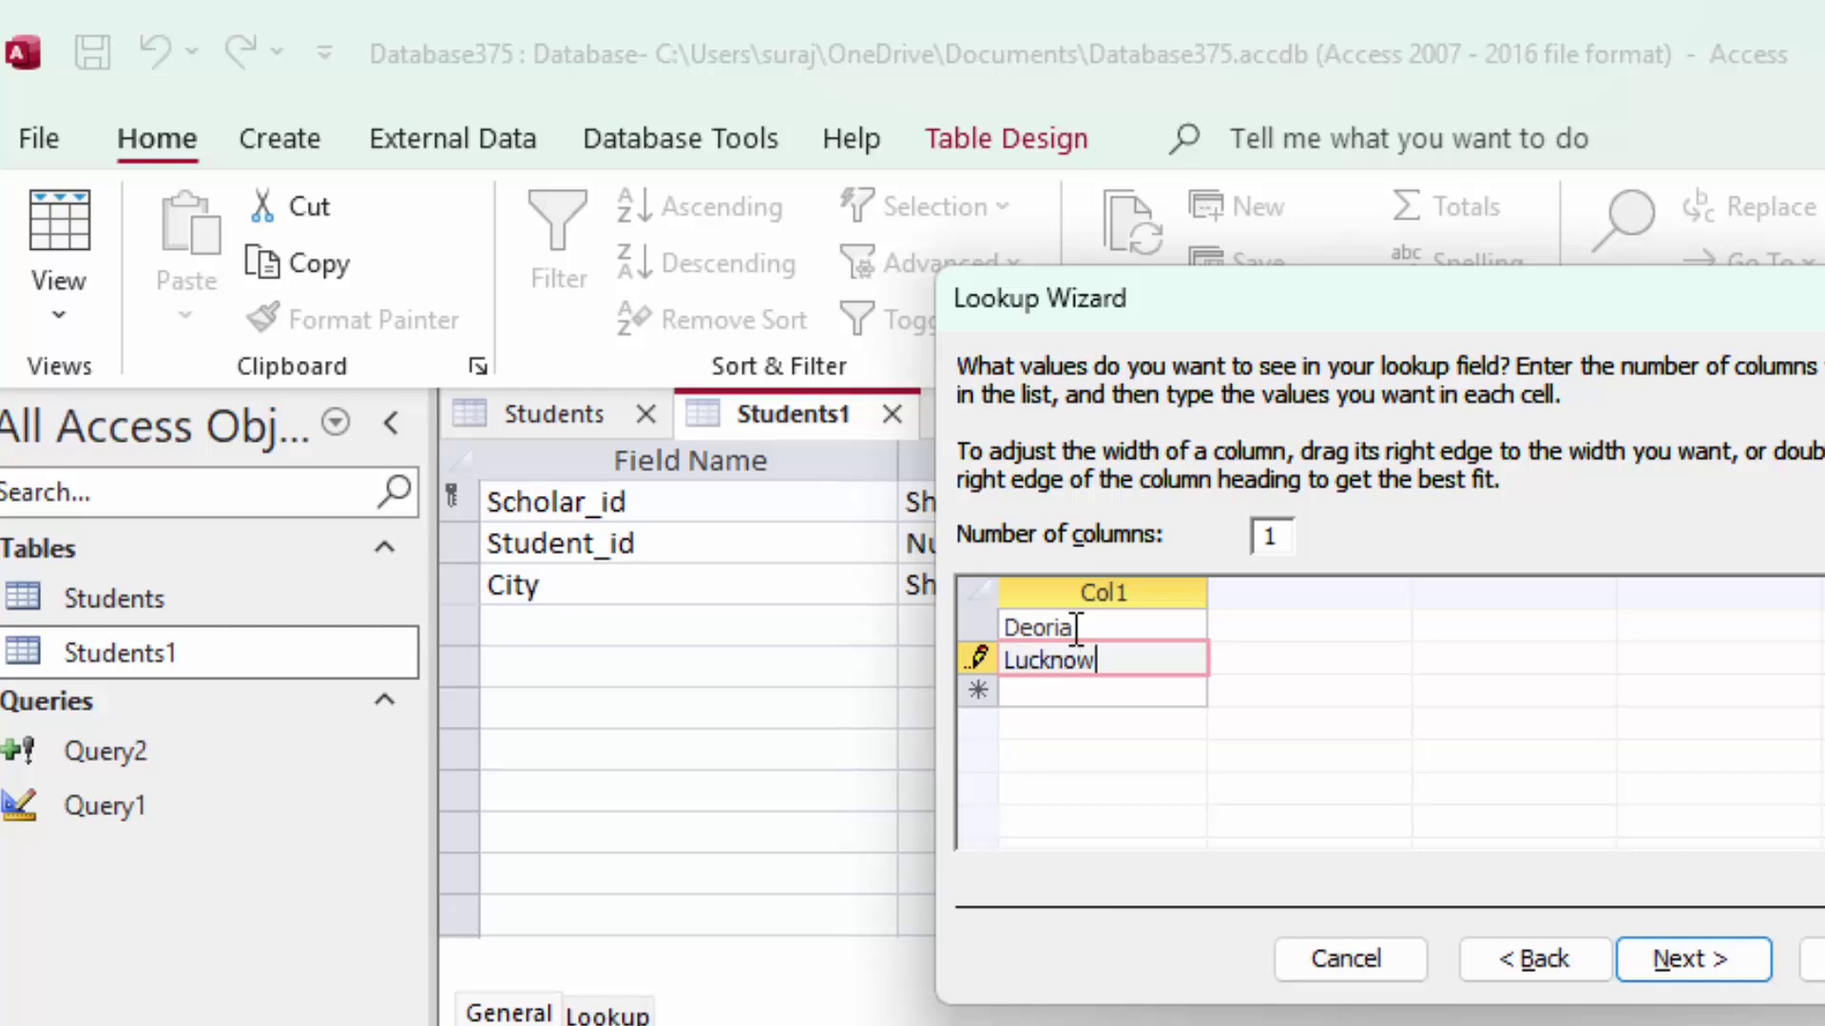
key("Return")
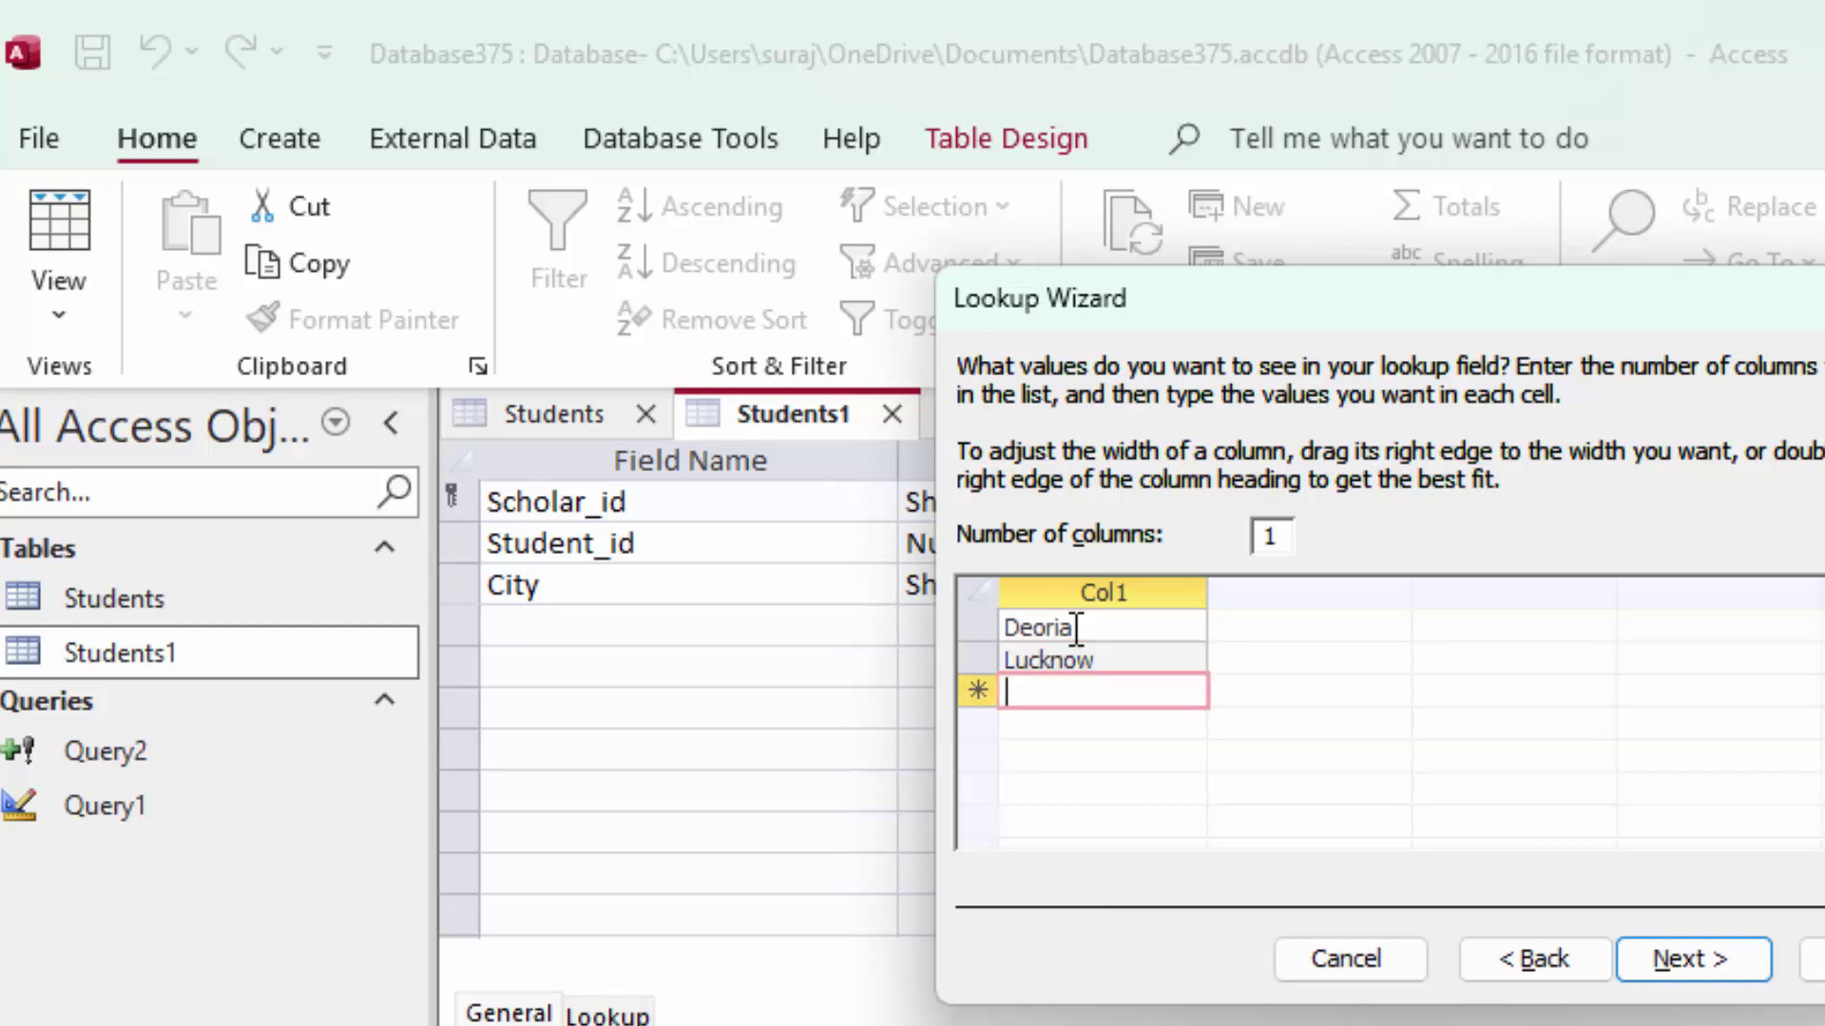
type("Gora")
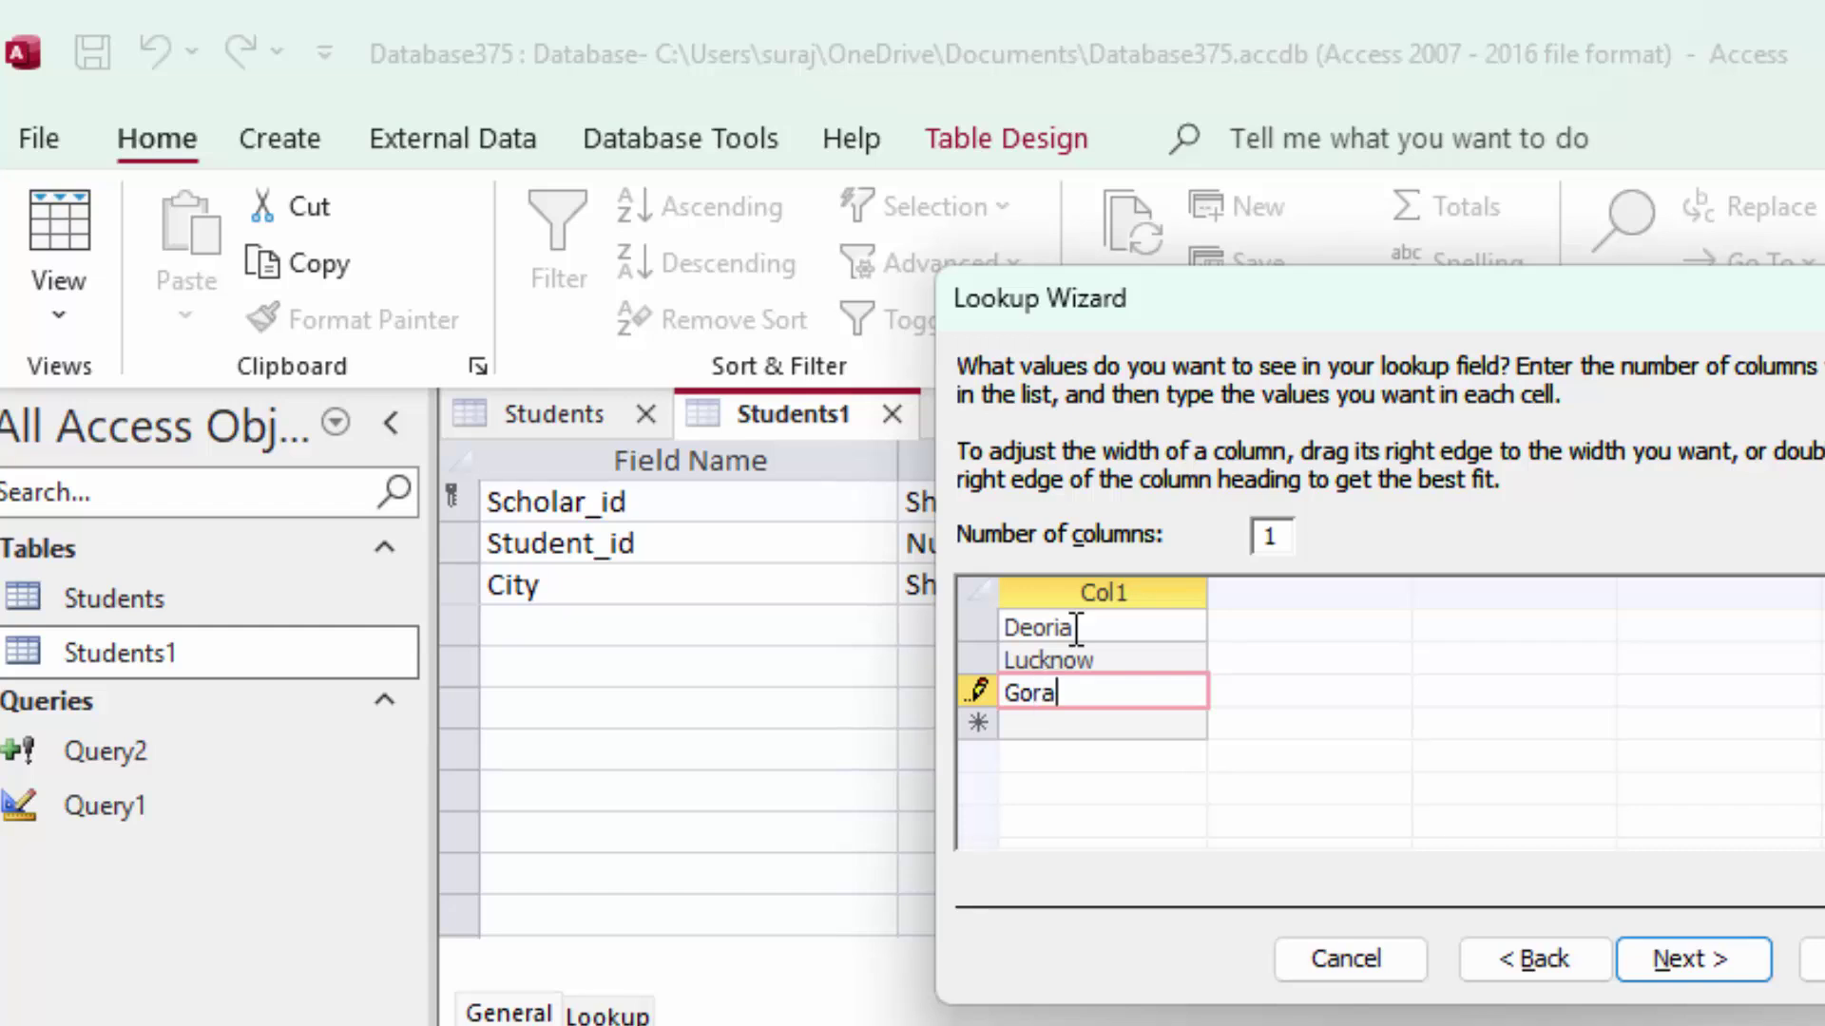
type("khpur")
left_click(1081, 725)
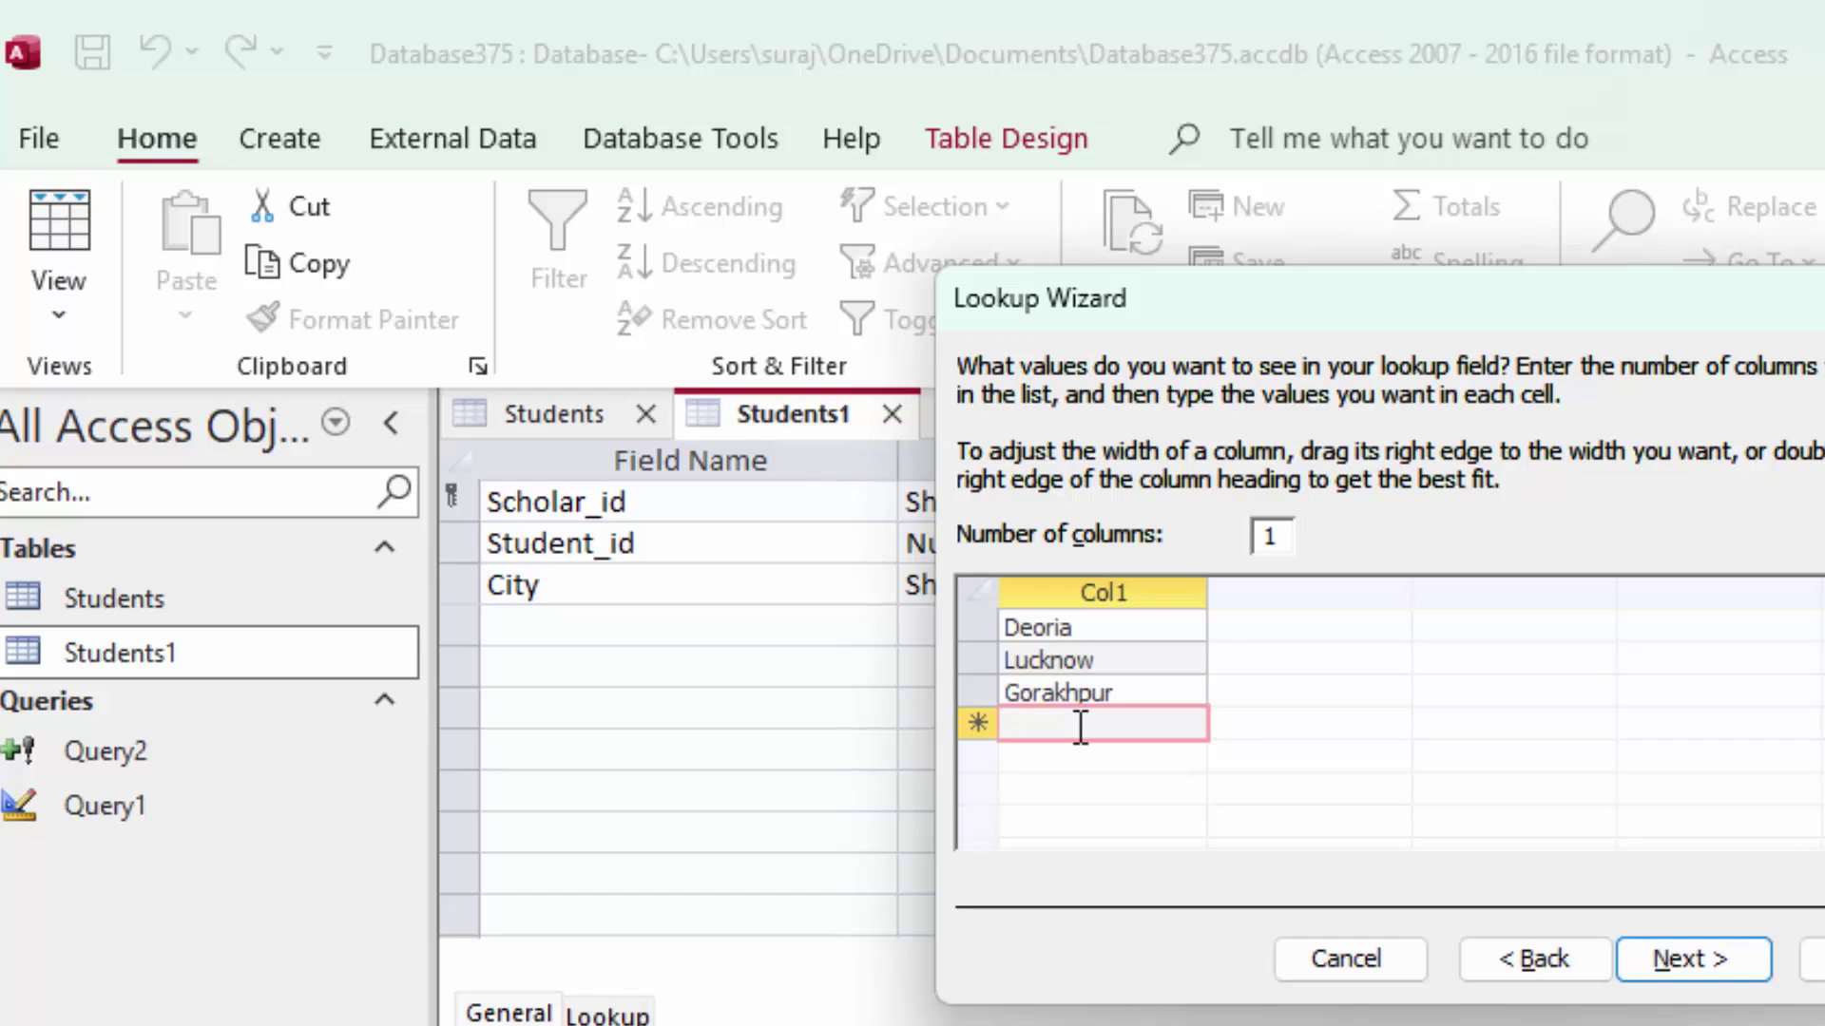
type("Va")
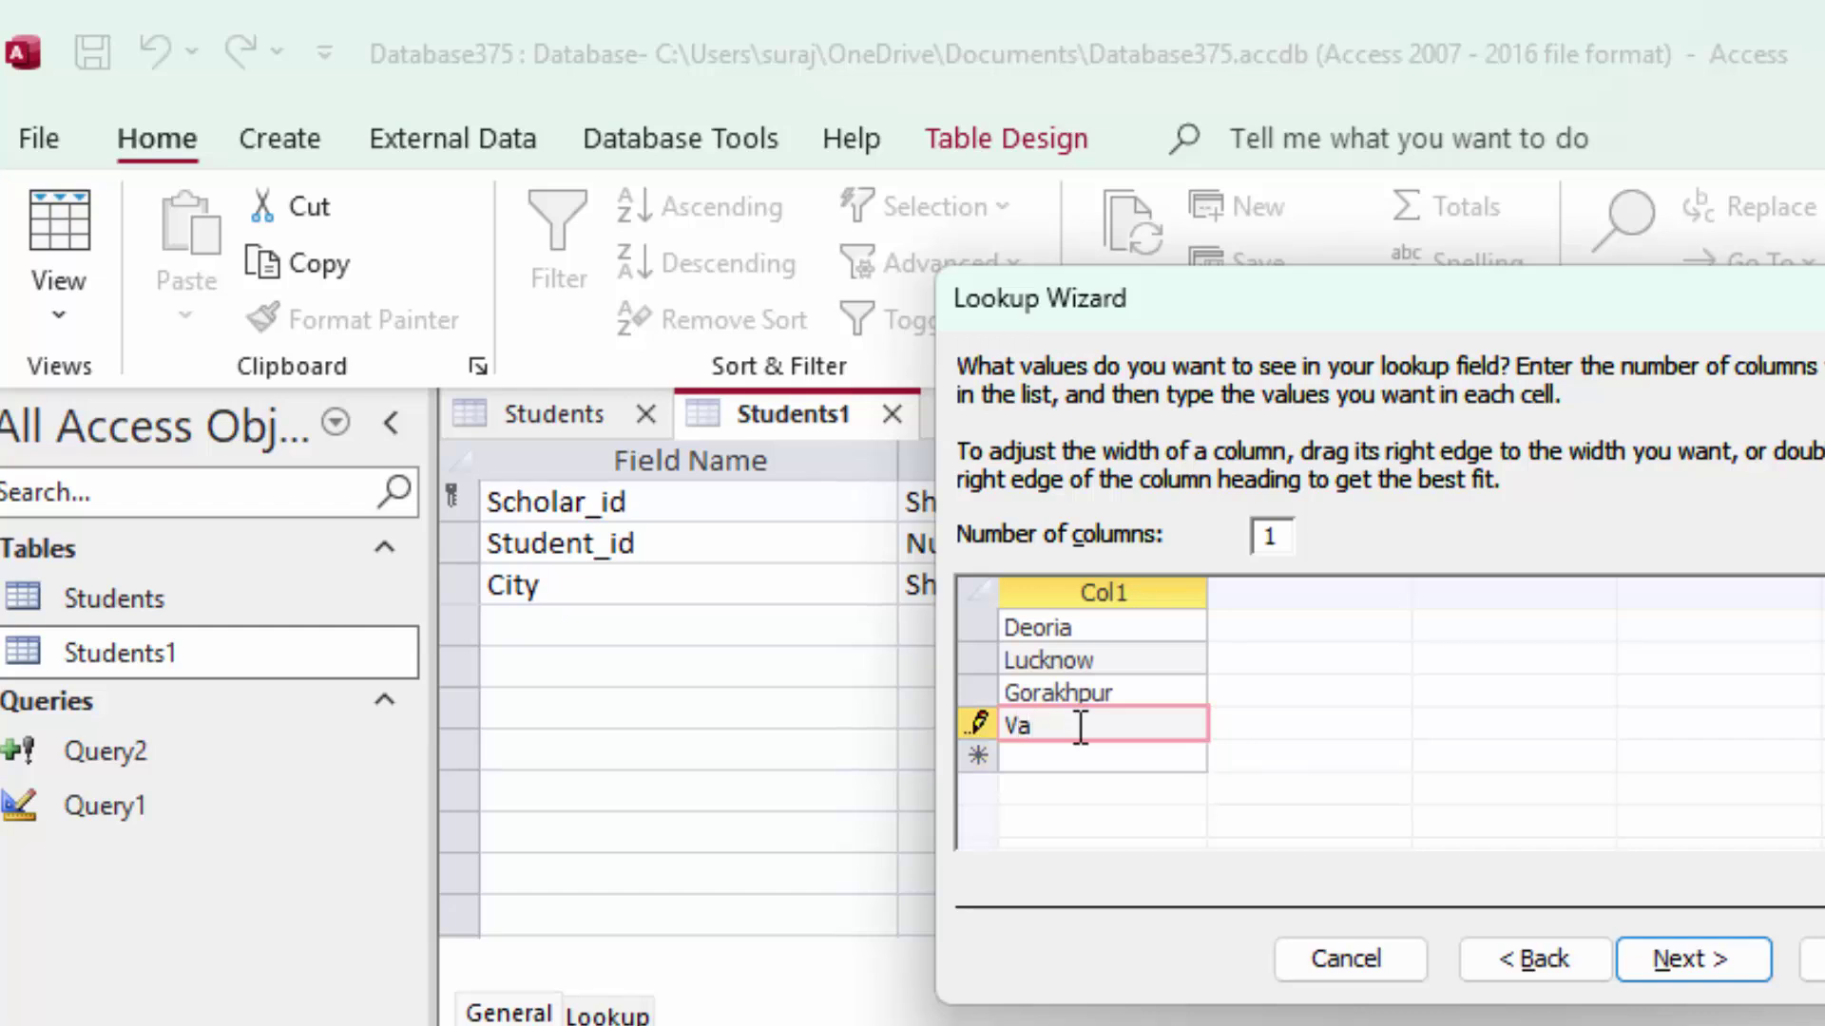
type("ranasi")
left_click(1699, 961)
left_click(1811, 961)
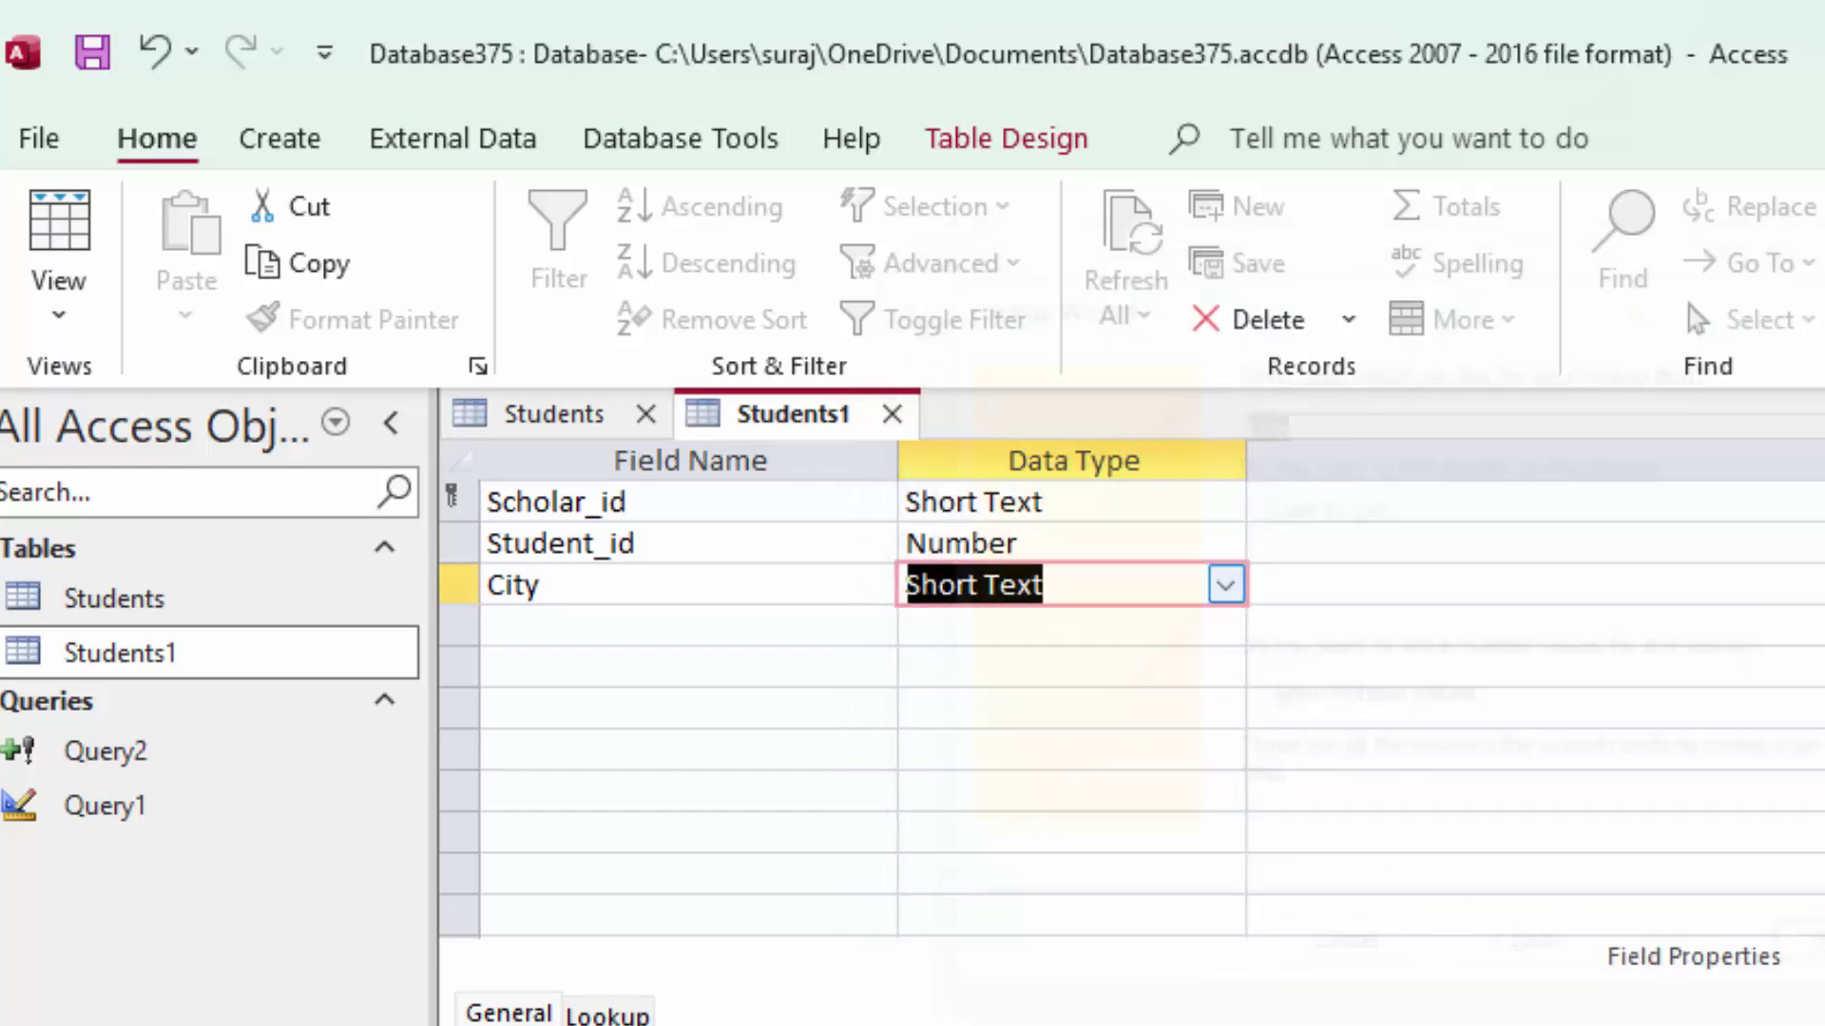
Save Students1, switch it to Datasheet view and widen the Student_id column
left_click(64, 228)
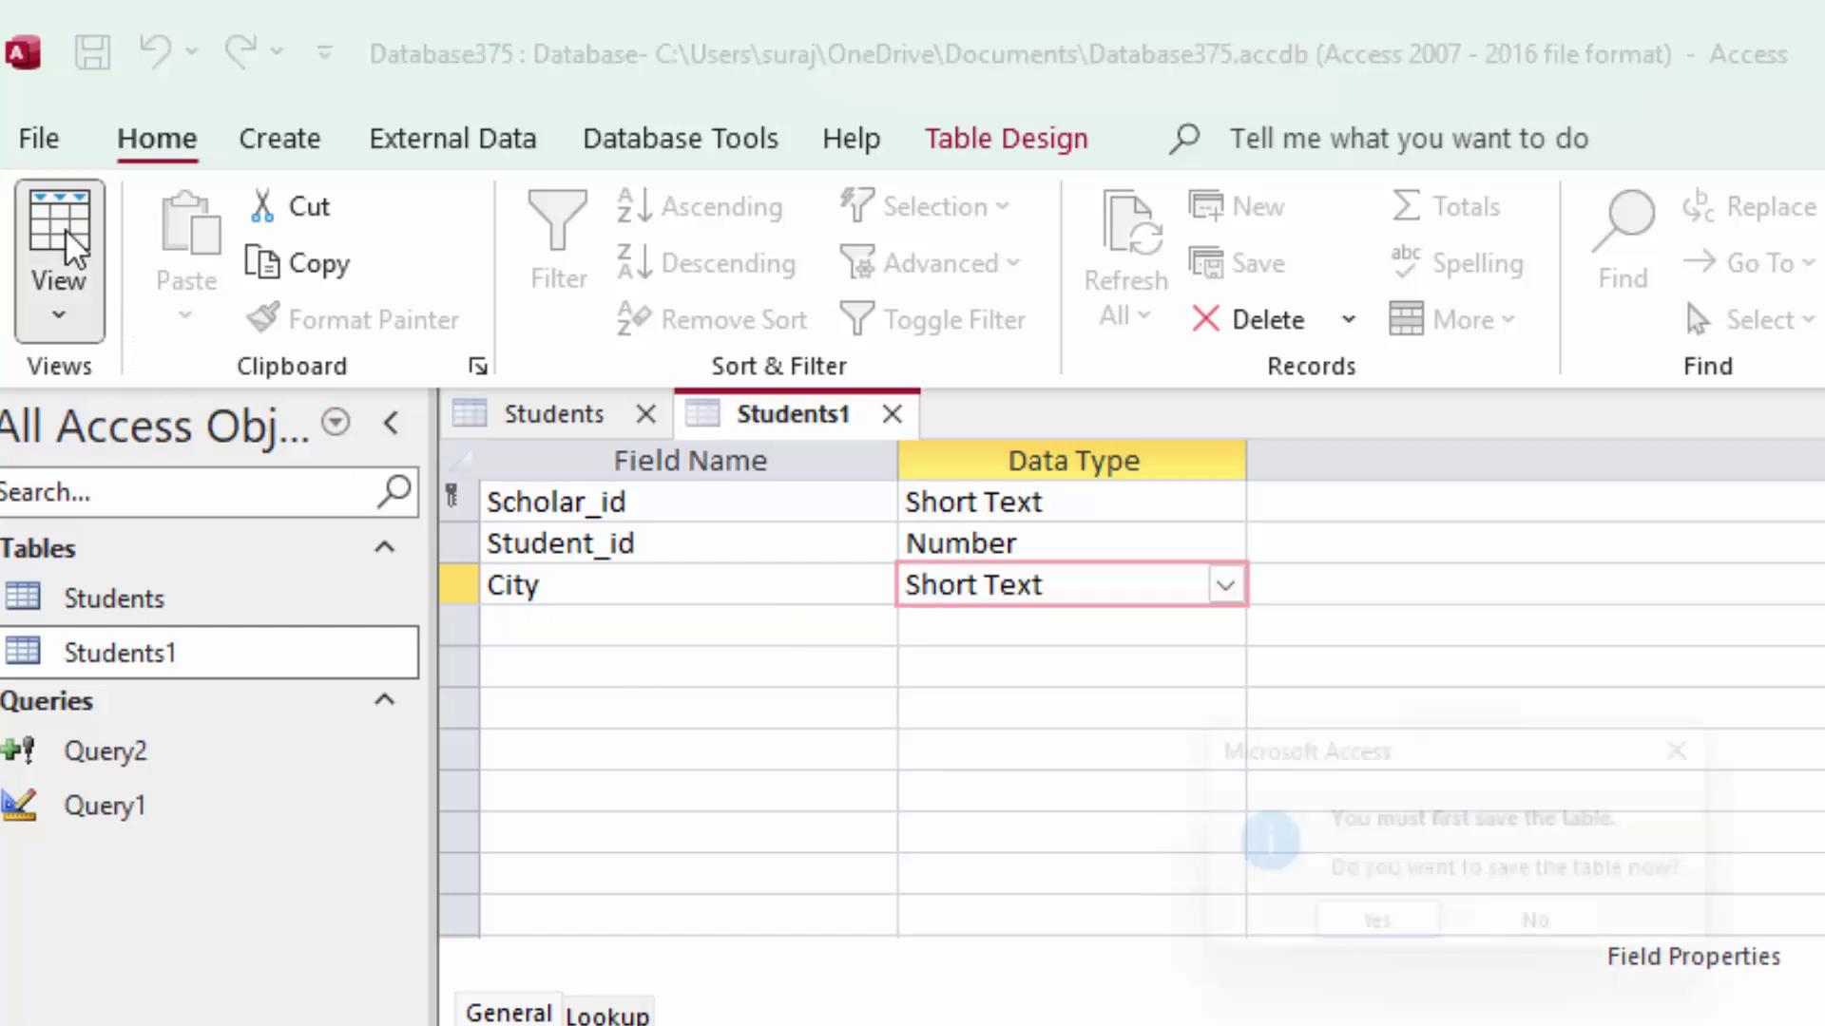
left_click(1368, 941)
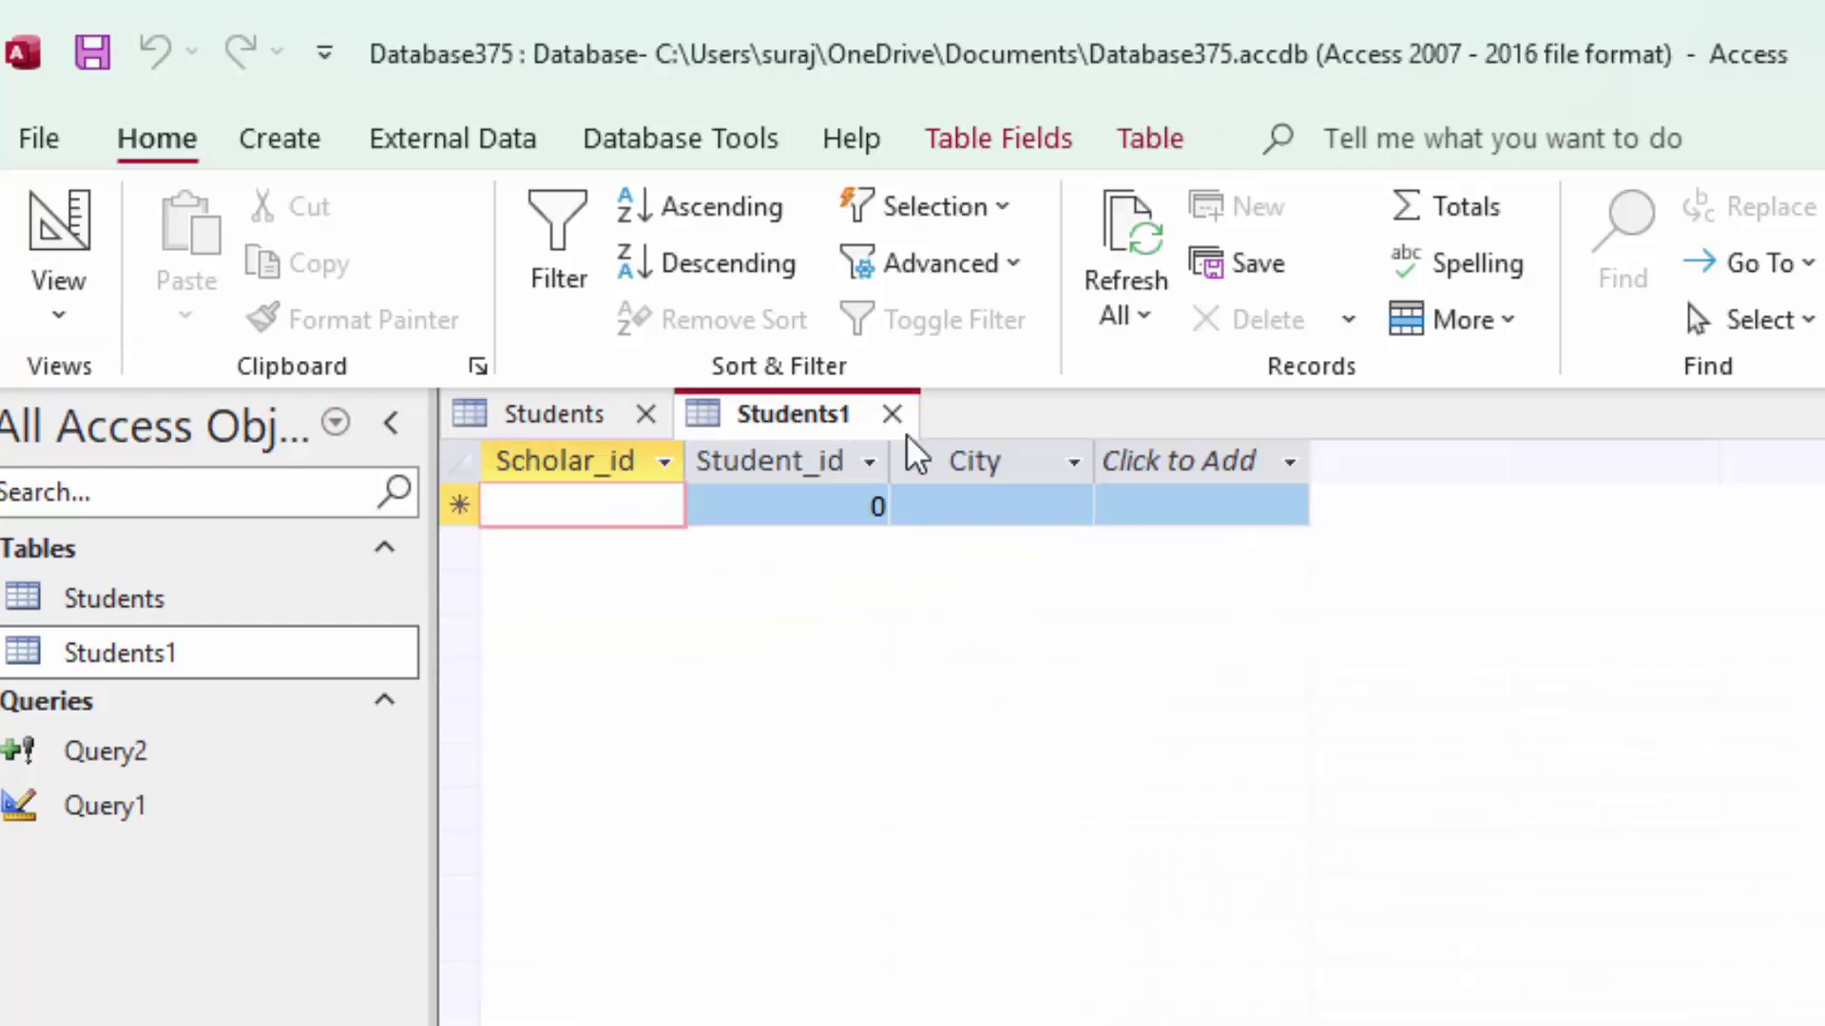
left_click_drag(898, 461, 964, 527)
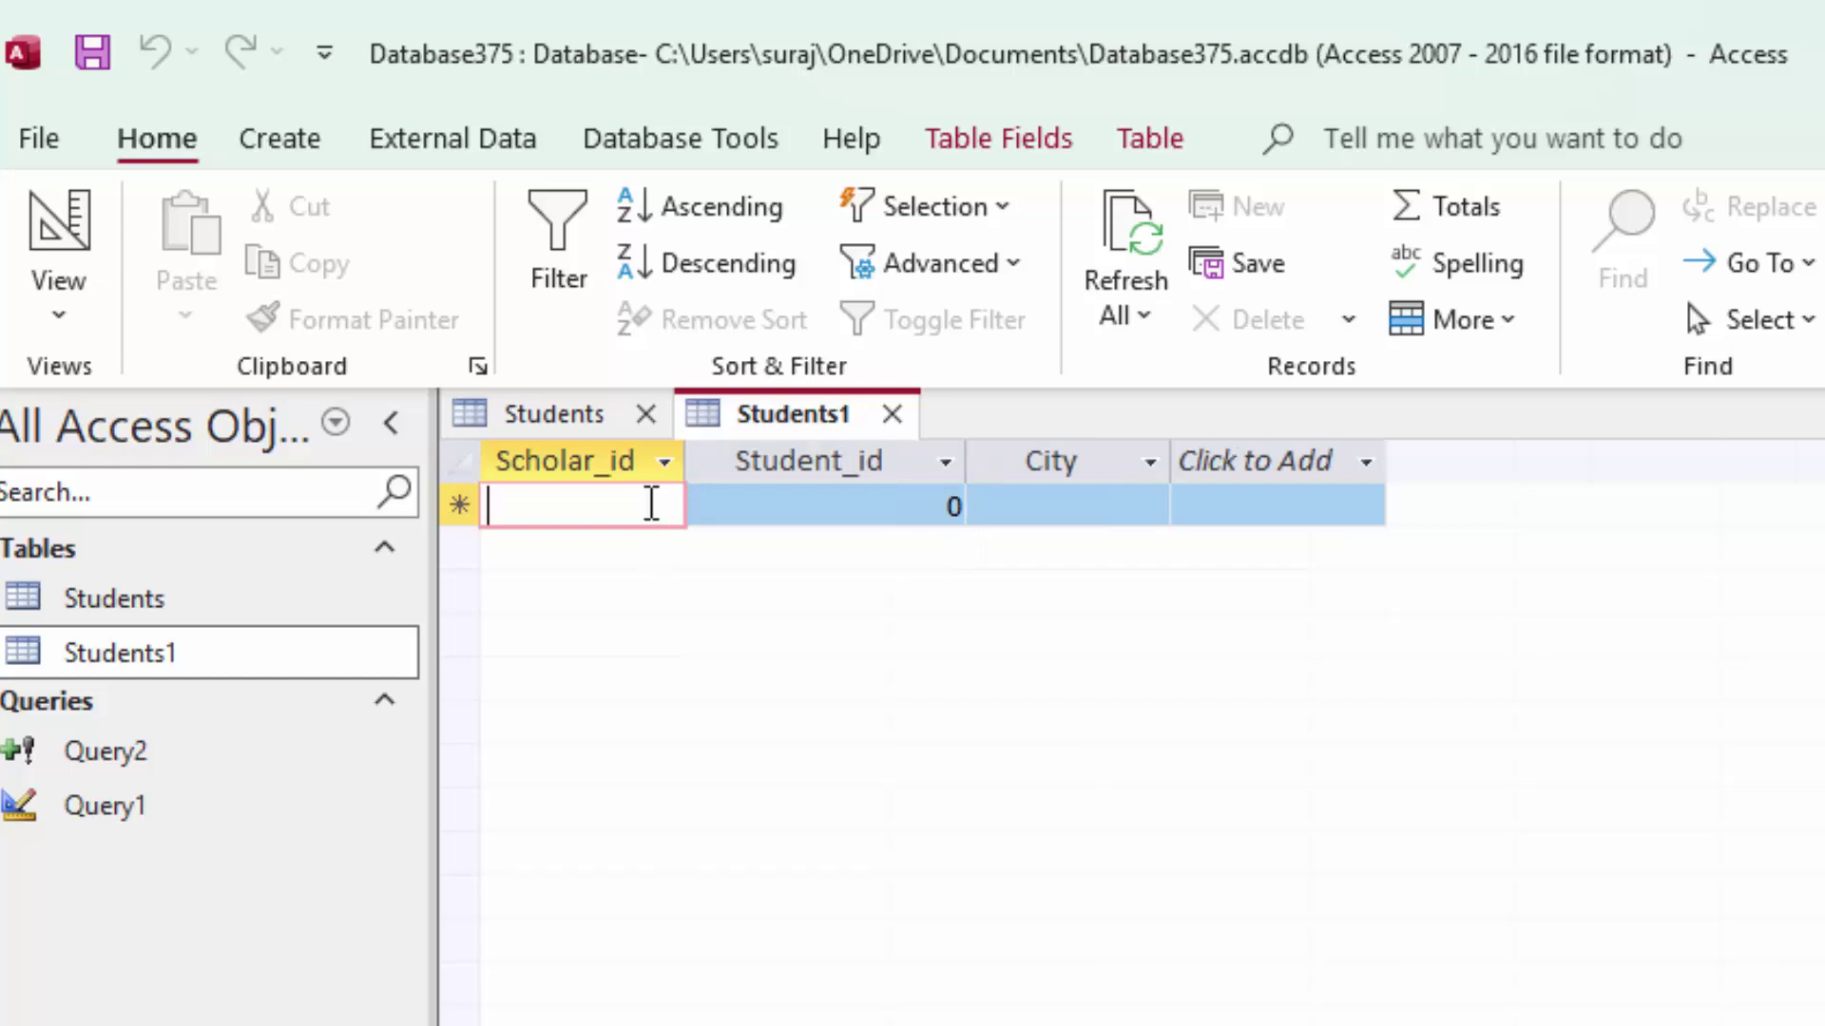
Enter the first Students1 record with Scholar_id E01, Student_id 1 and City Deoria
type("E01")
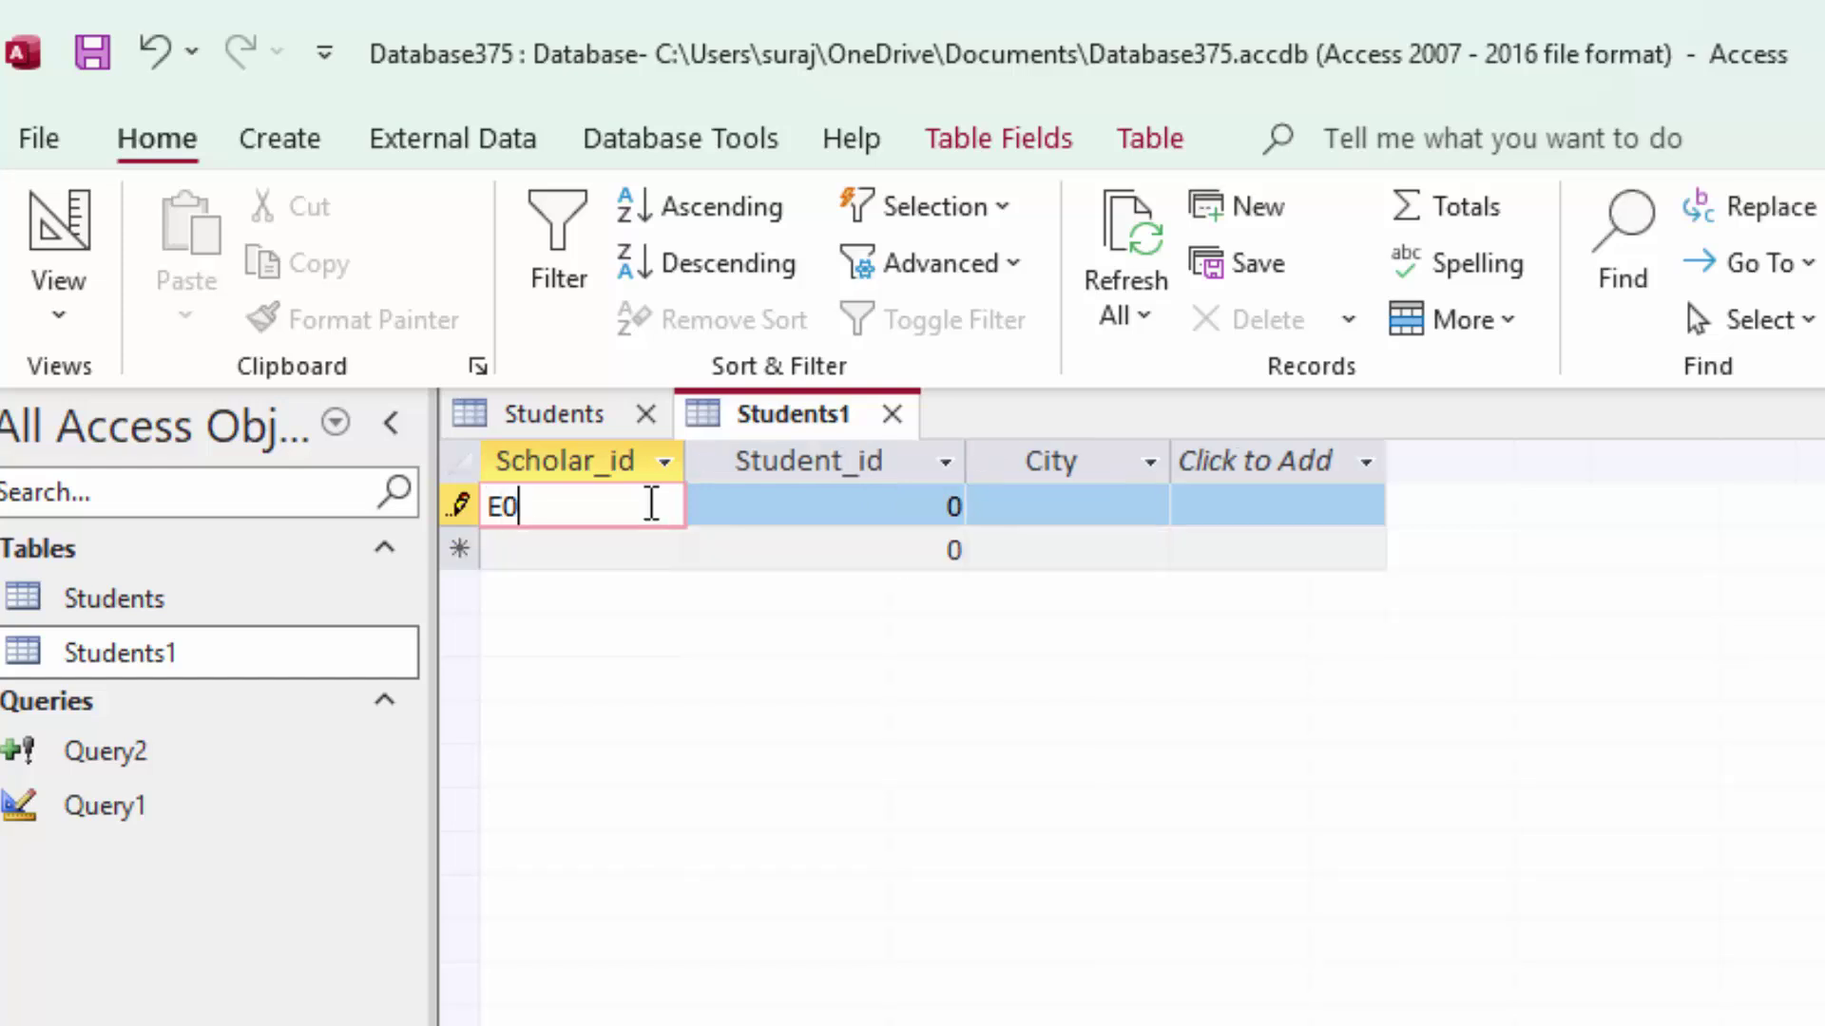
key("Tab")
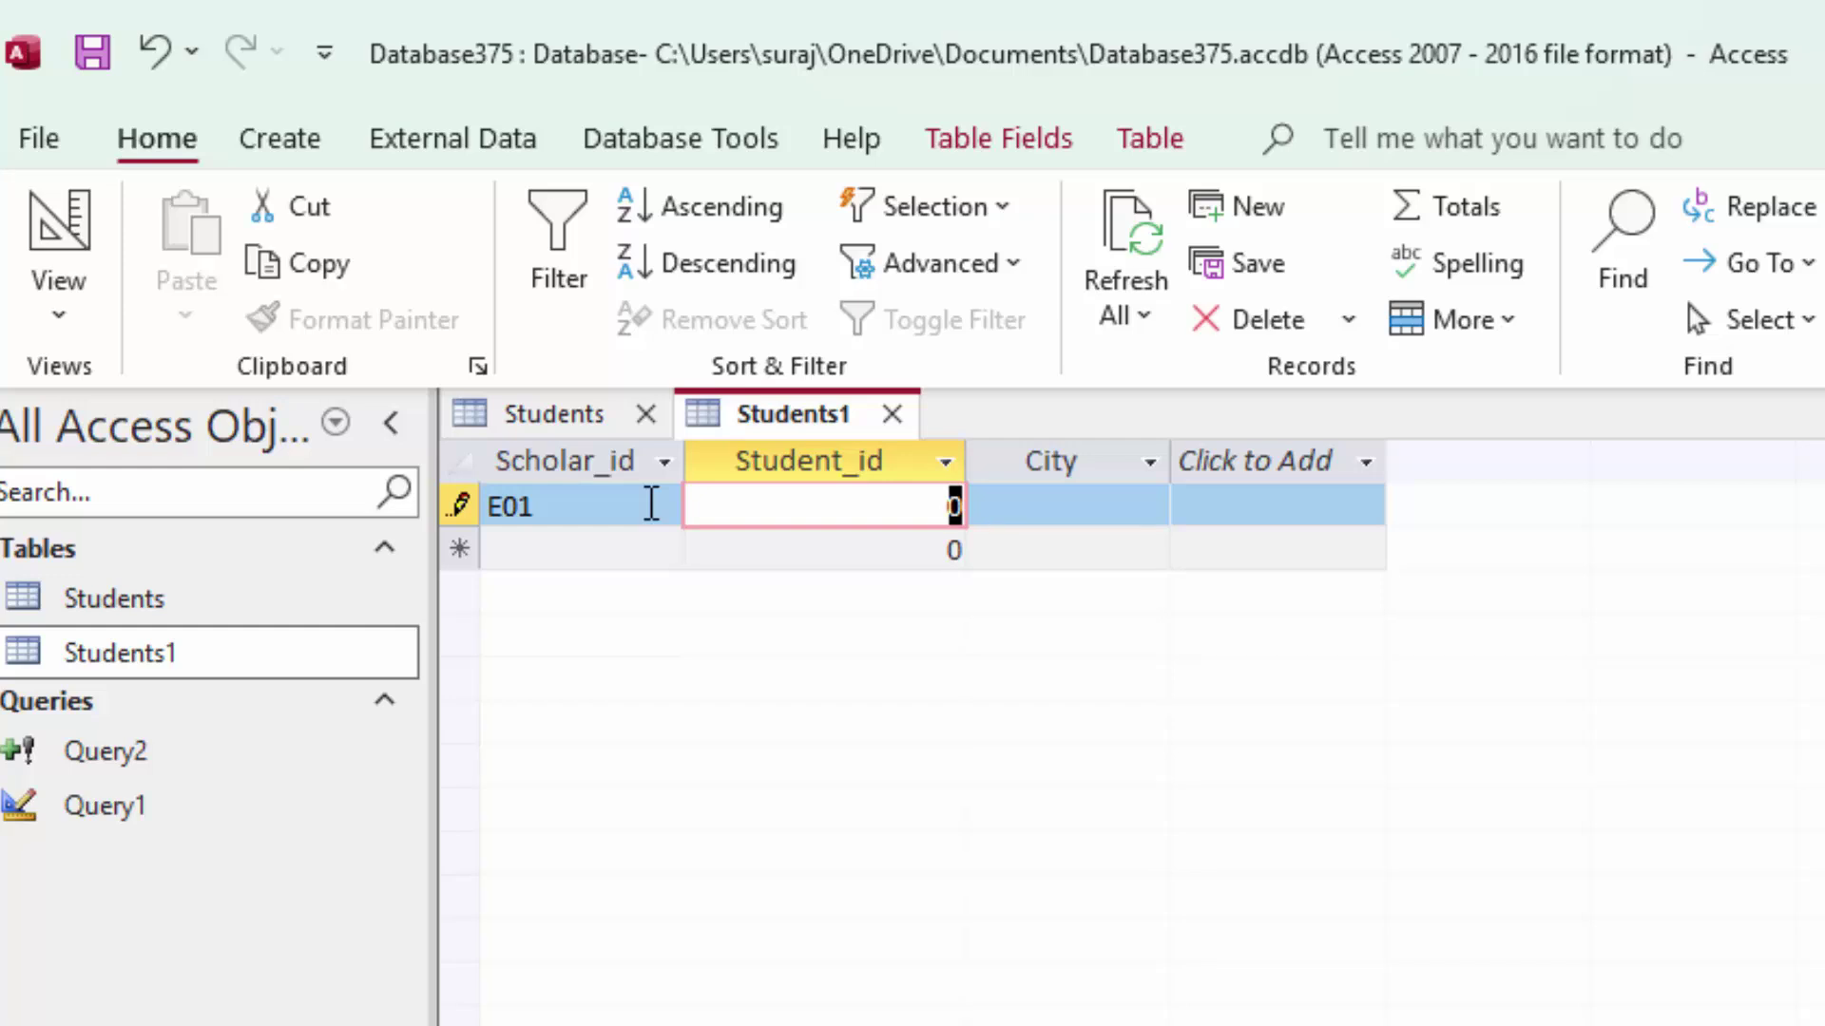
type("1")
key("Tab")
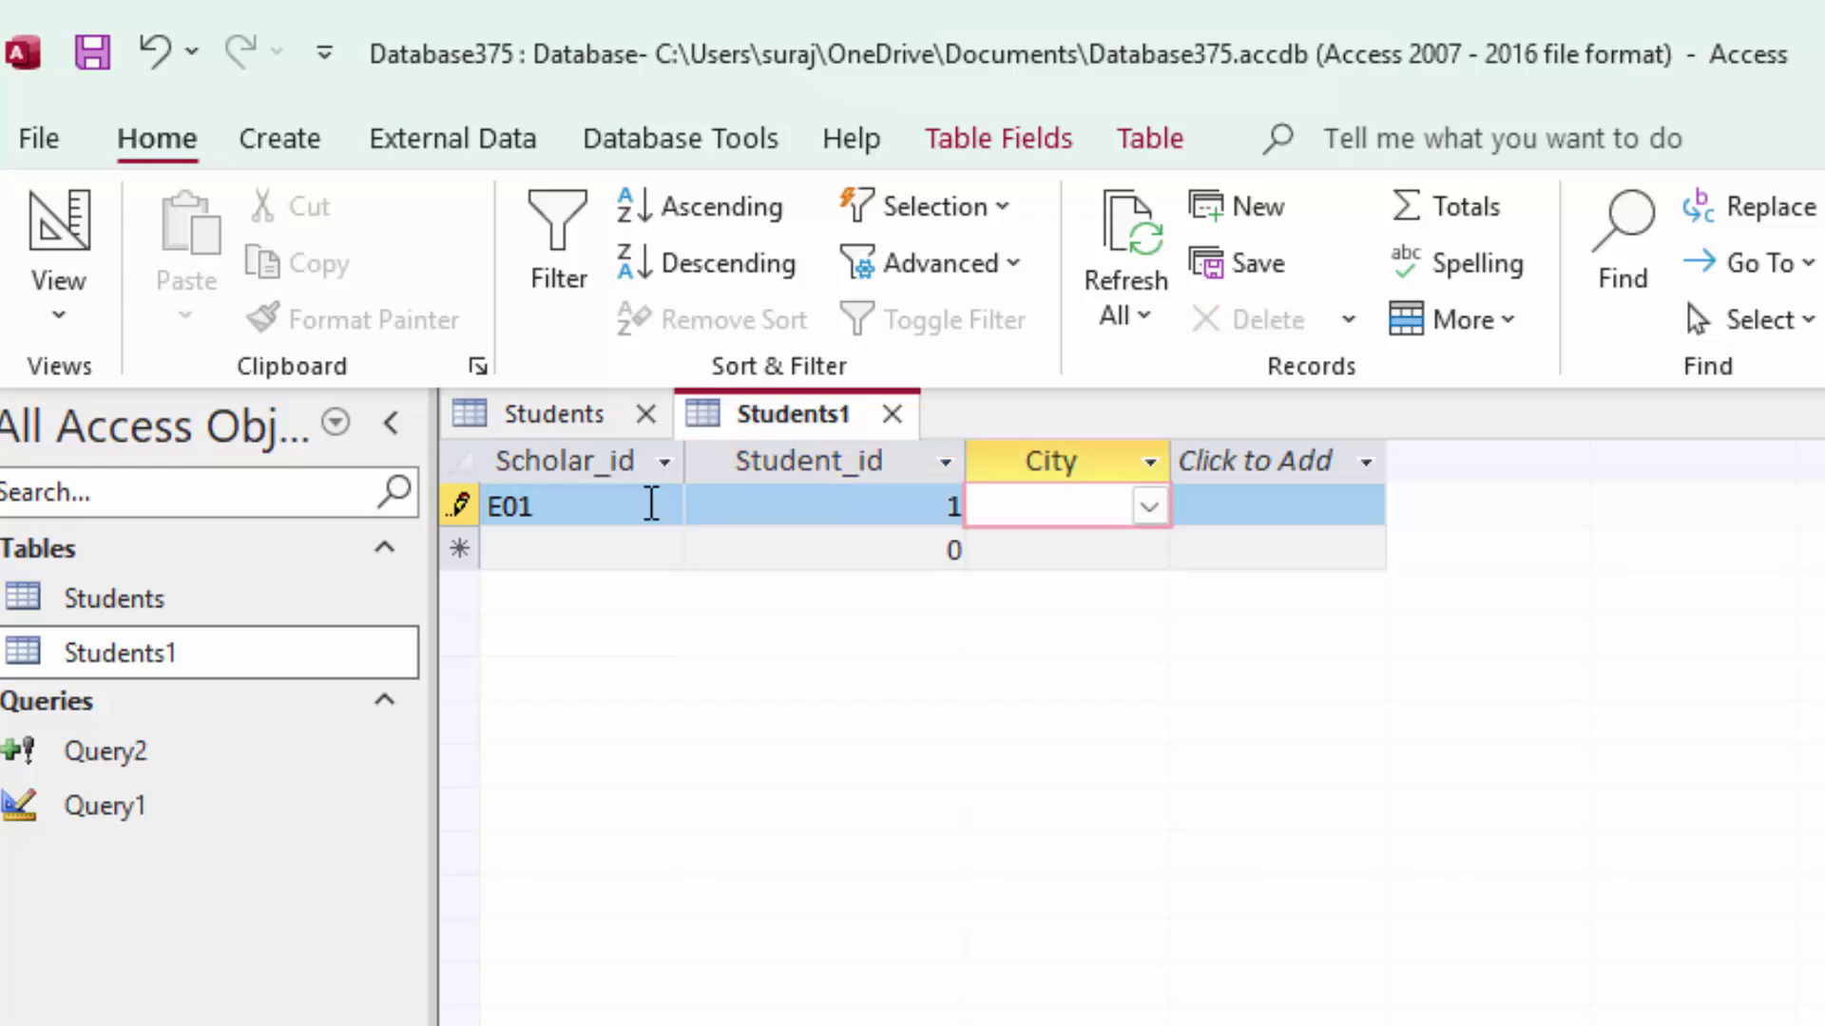
left_click(1148, 507)
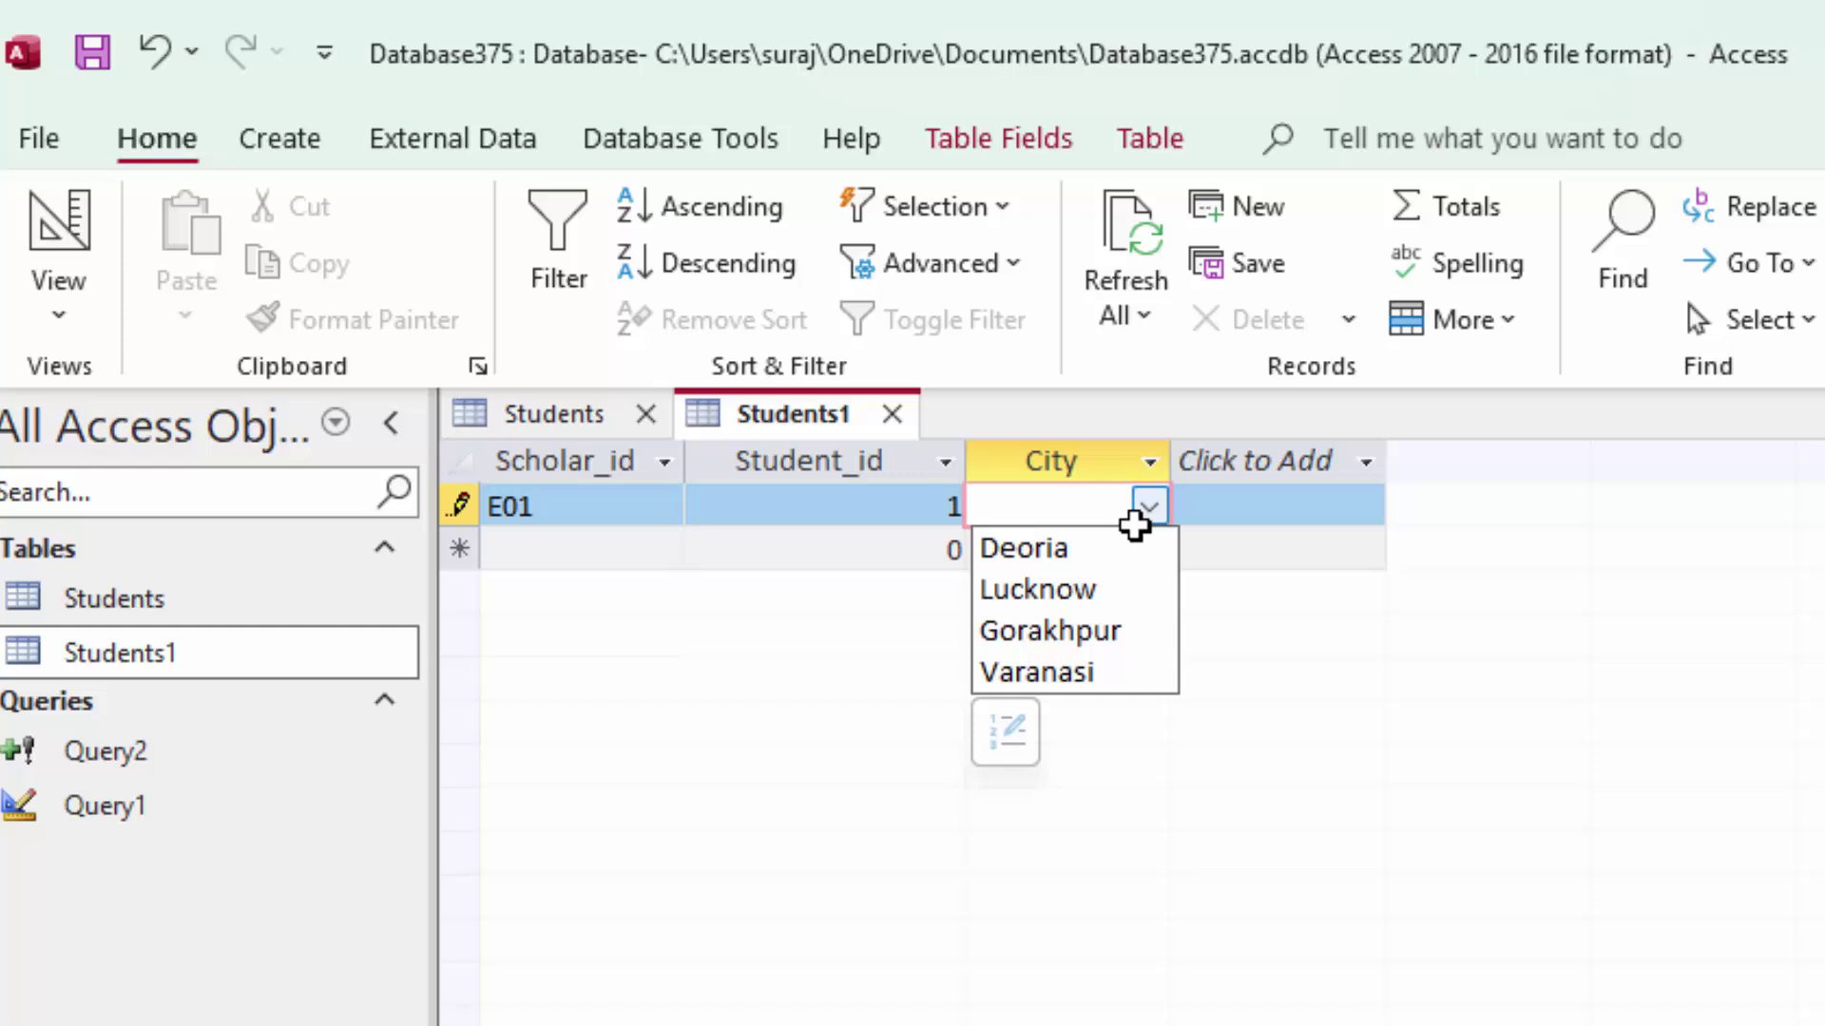
left_click(1081, 549)
Start a second record in Students1 with Scholar_id E02
left_click(571, 551)
type("E02")
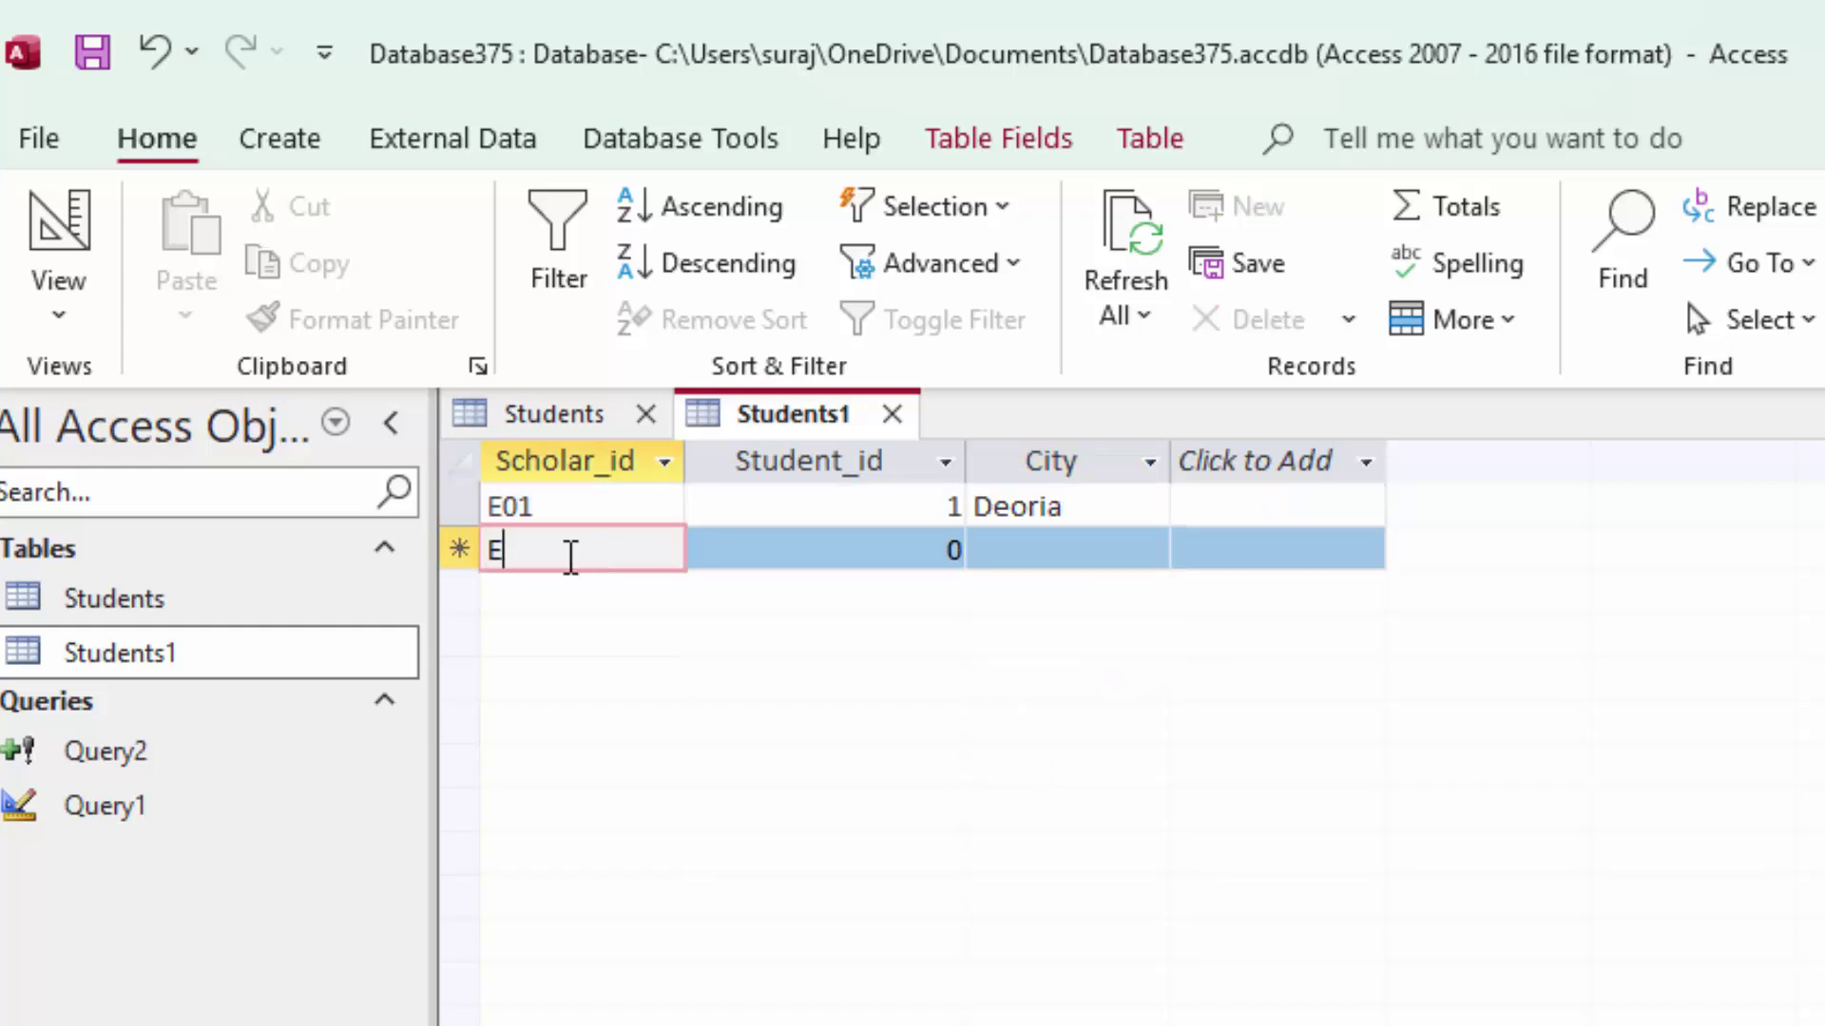
key("Tab")
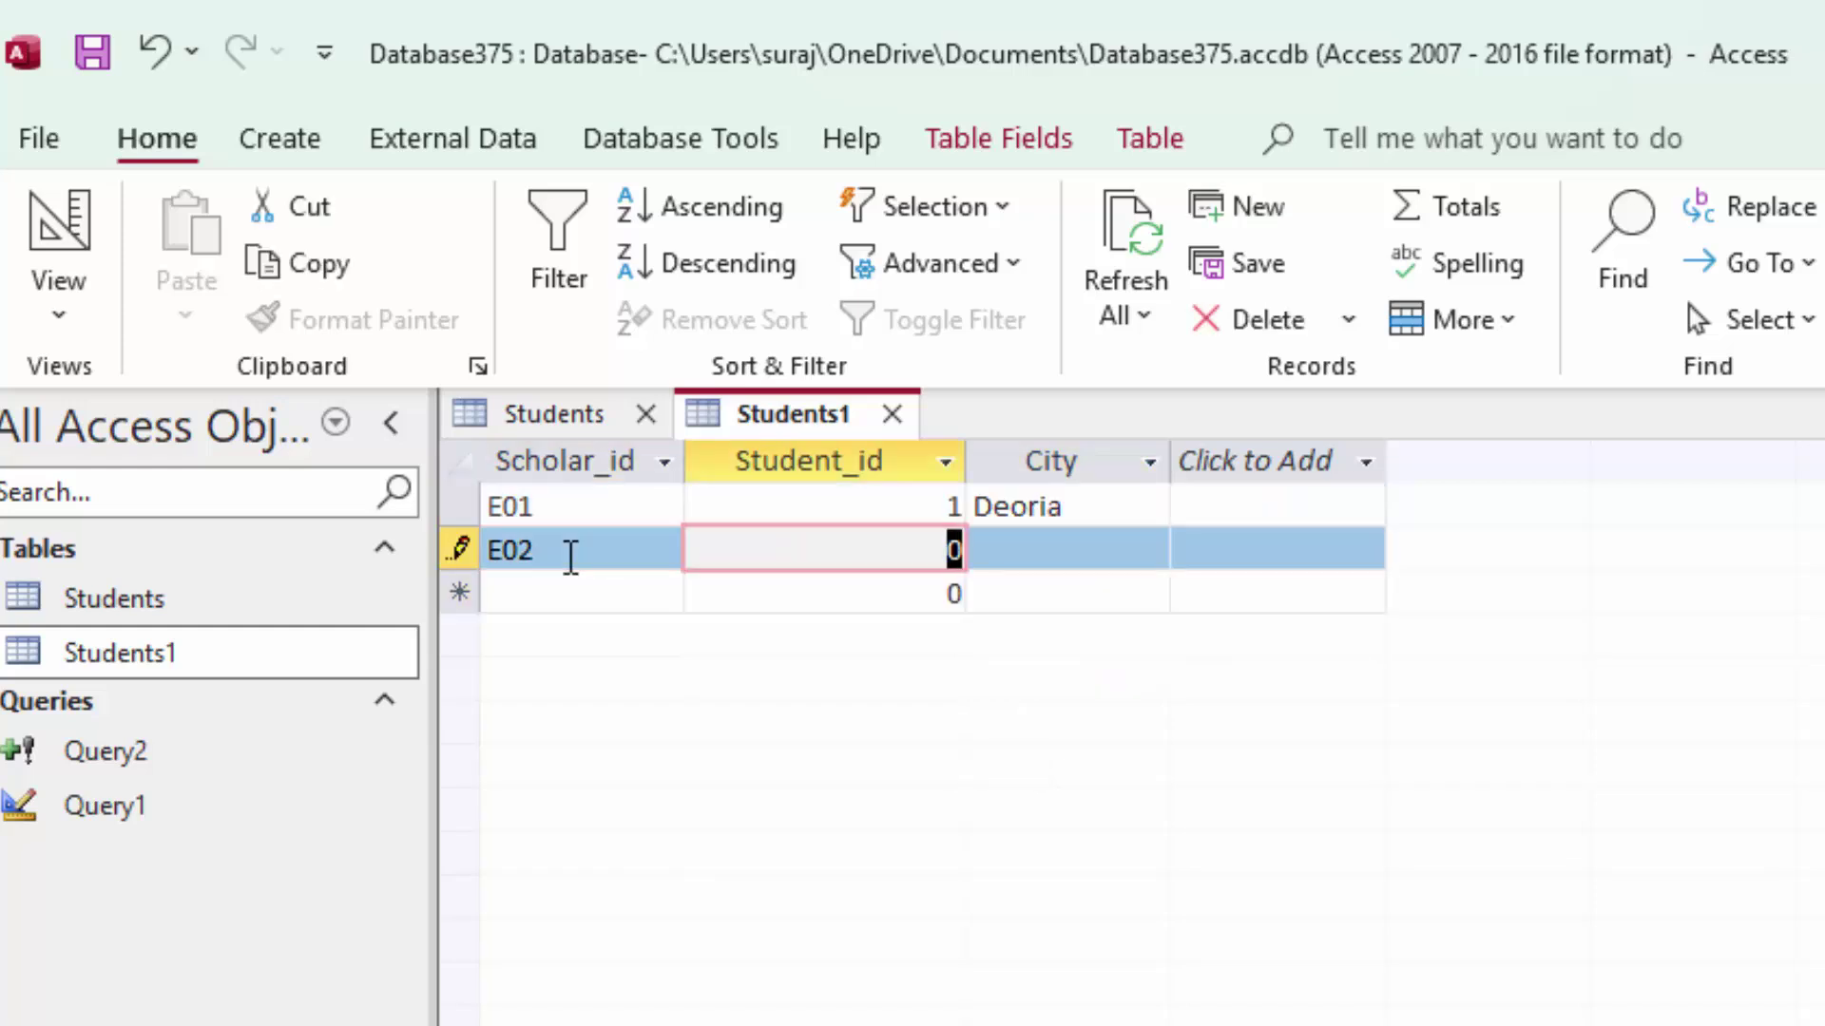
Change the second record's Scholar_id to E01, duplicating the first record's key
left_click(556, 554)
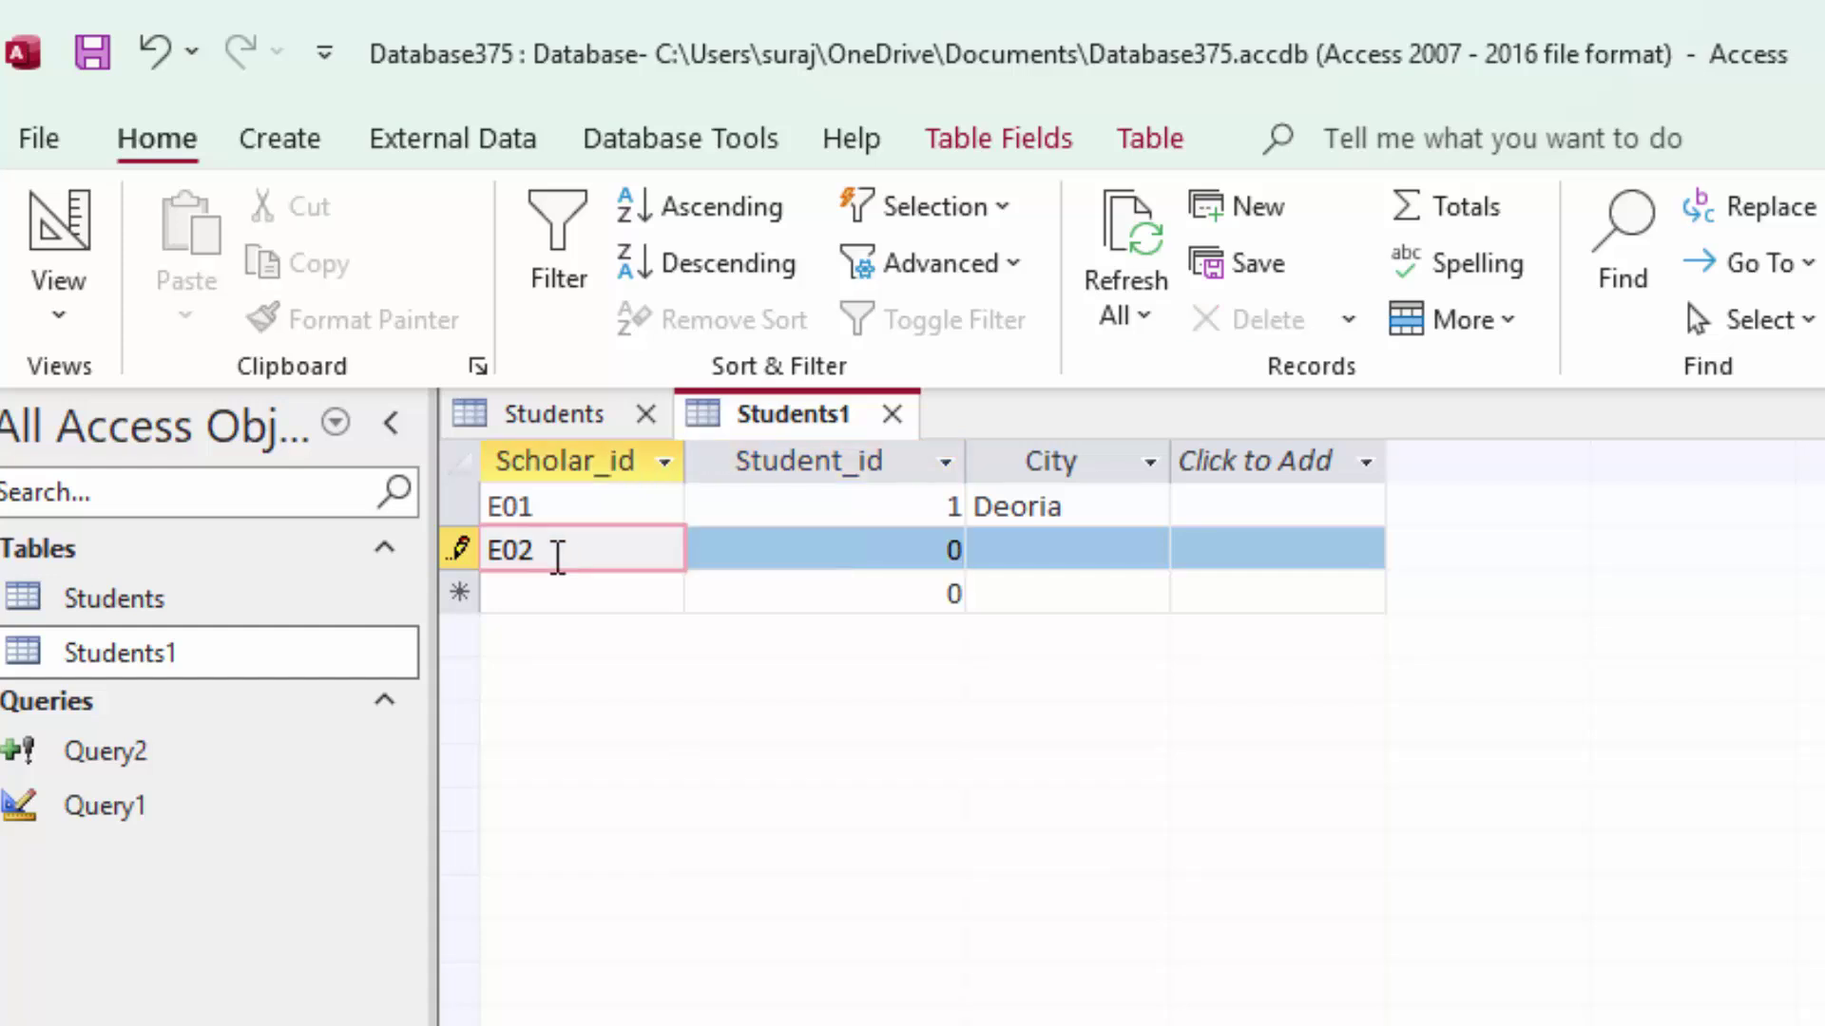
key("BackSpace")
type("1")
key("Tab")
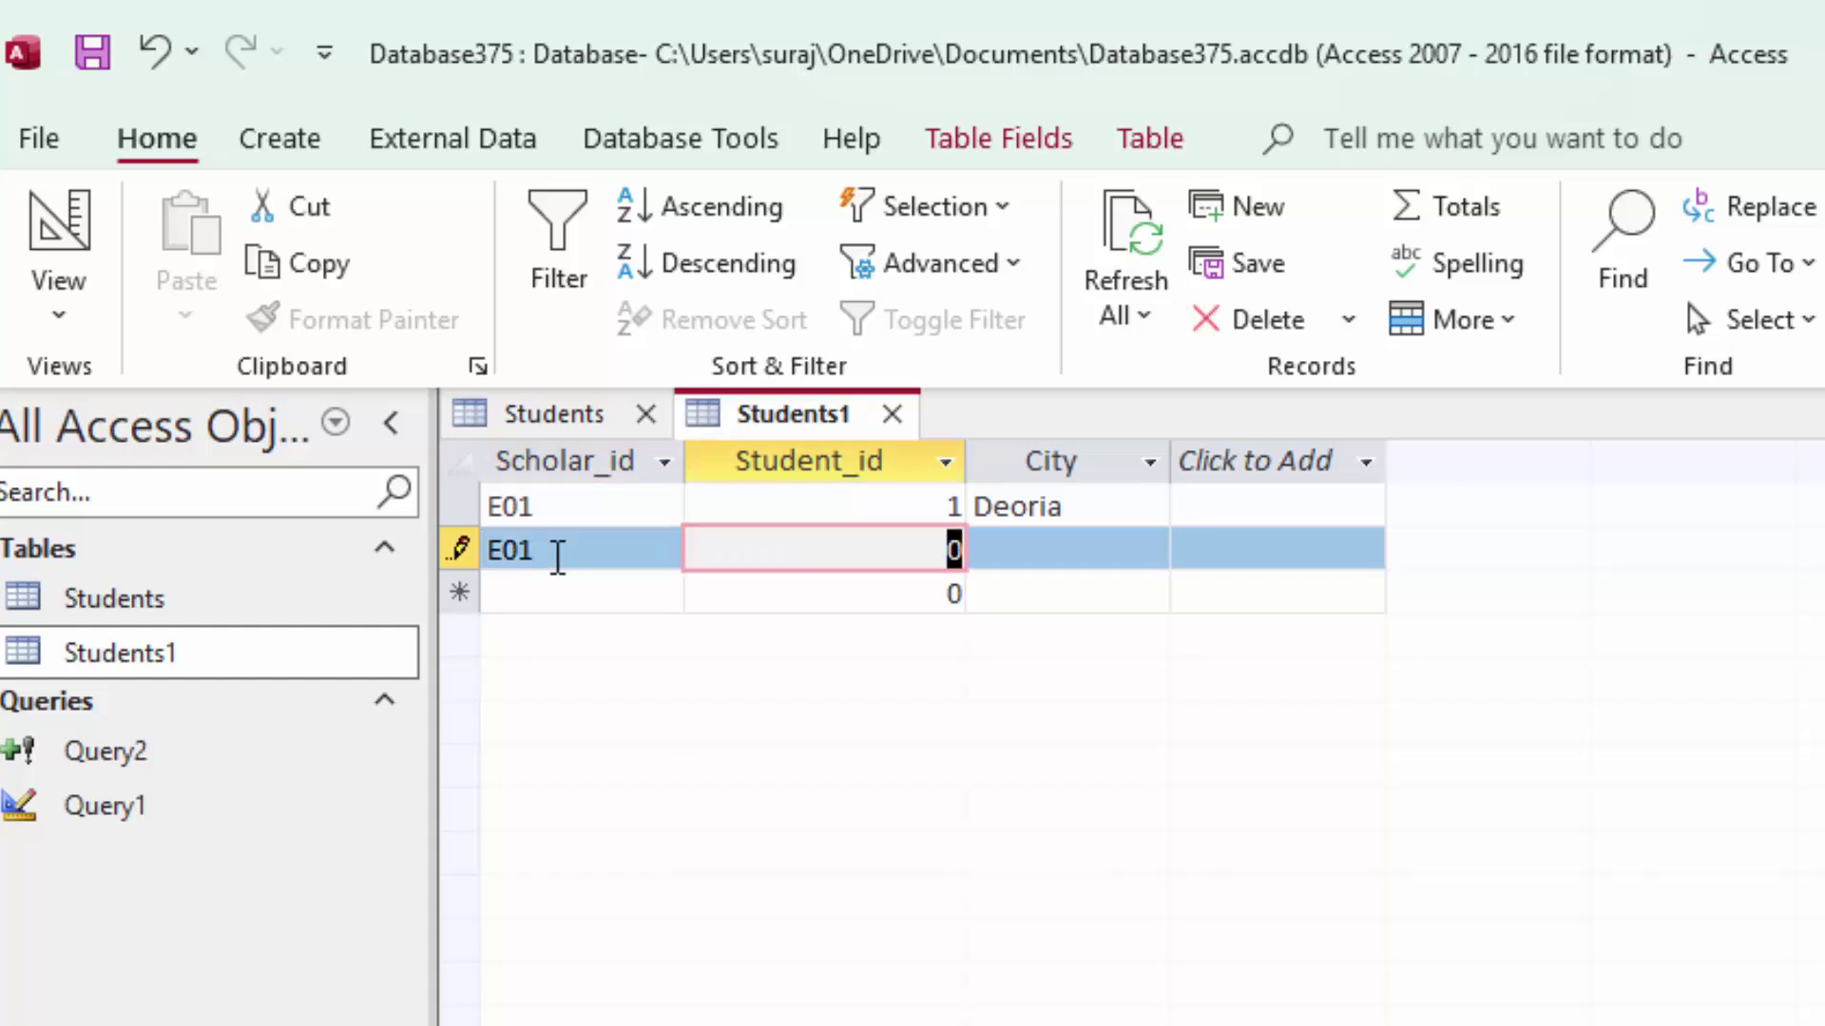
Complete the second Students1 record with Student_id 2 and City Gorakhpur
type("2")
key("Tab")
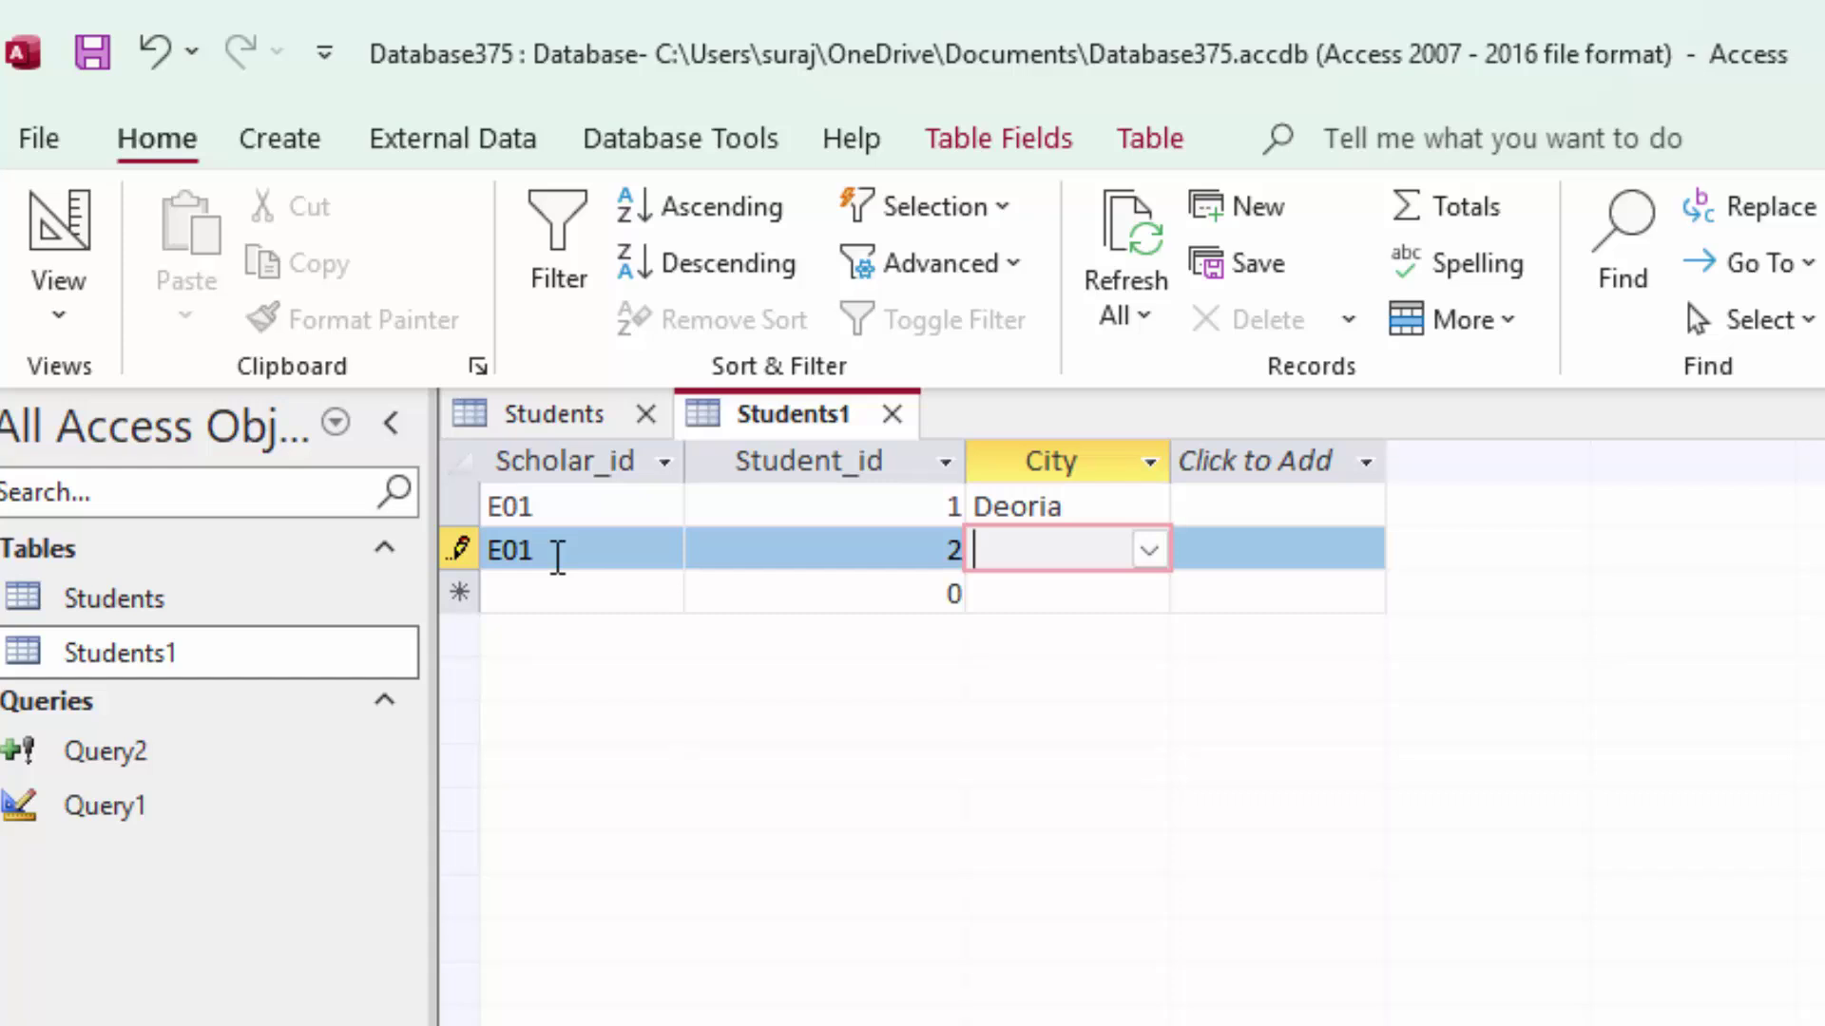
left_click(1150, 551)
left_click(1078, 678)
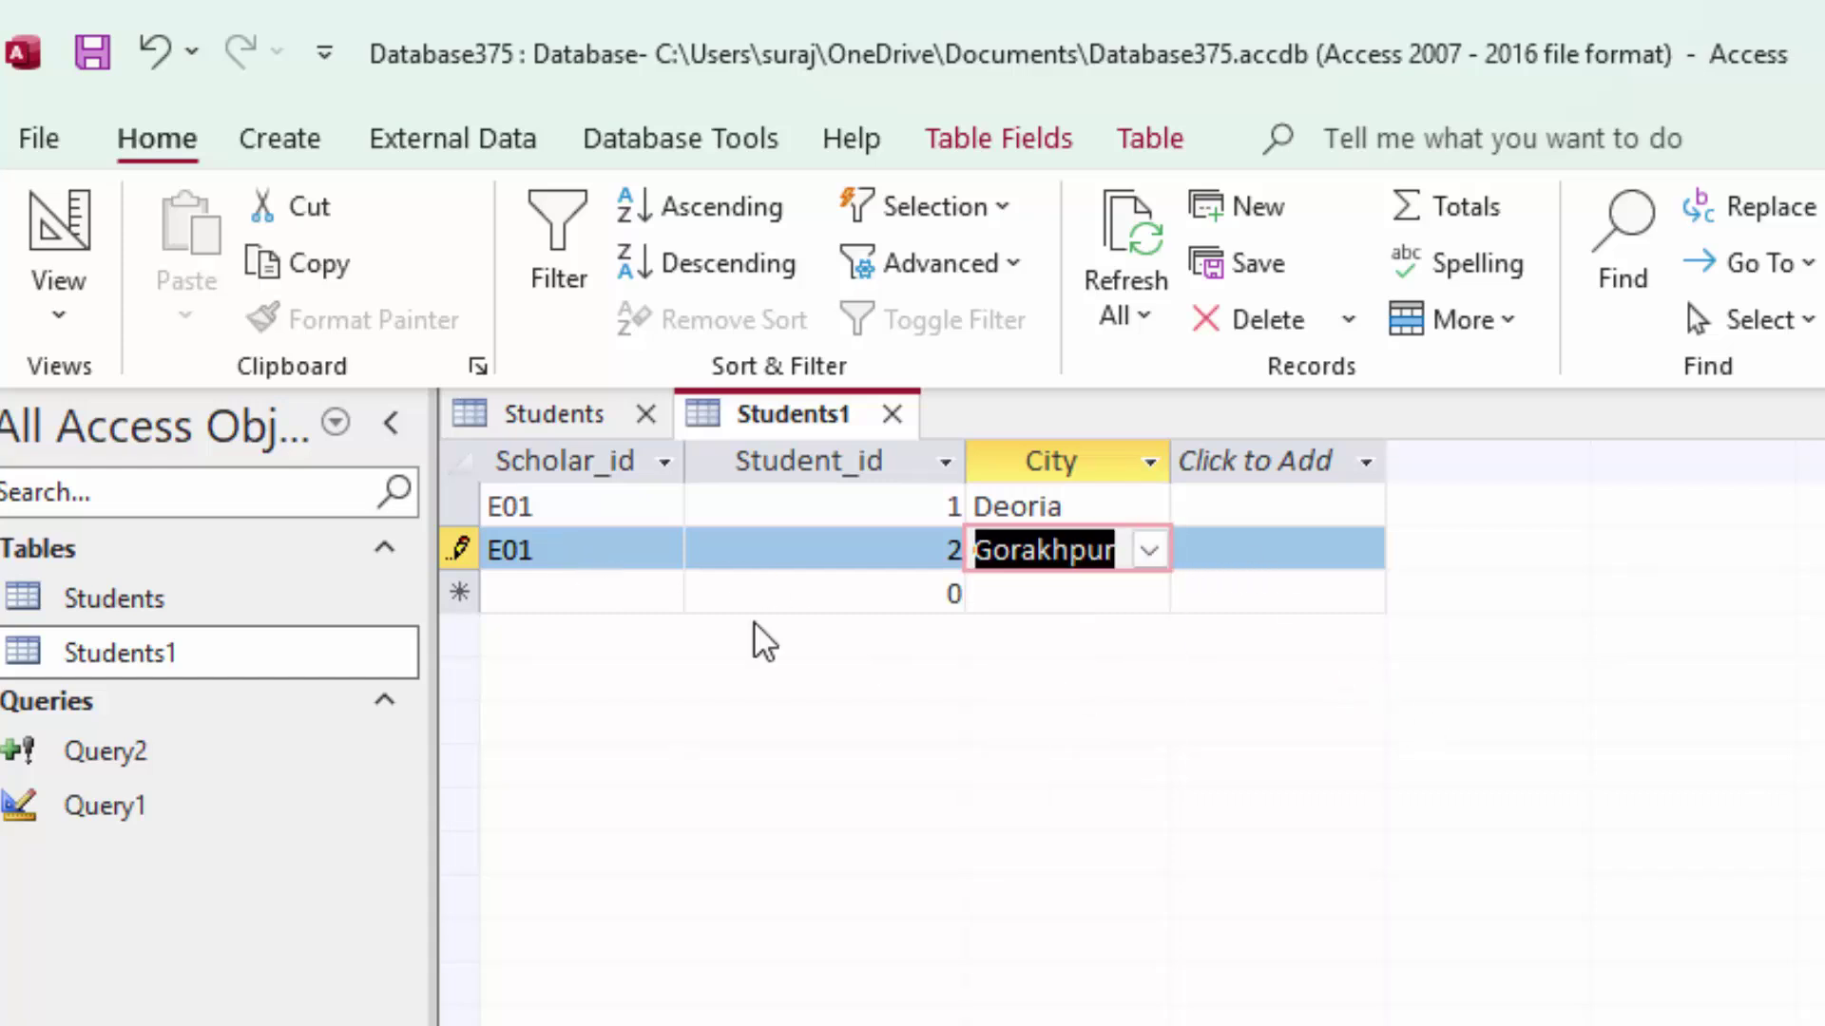
Try to save the second record with its duplicate Scholar_id E01 by moving on to the new record row
left_click(623, 601)
left_click(1349, 925)
left_click(631, 594)
left_click(1320, 917)
Change the second record's Scholar_id to E02 and save the record
left_click(568, 554)
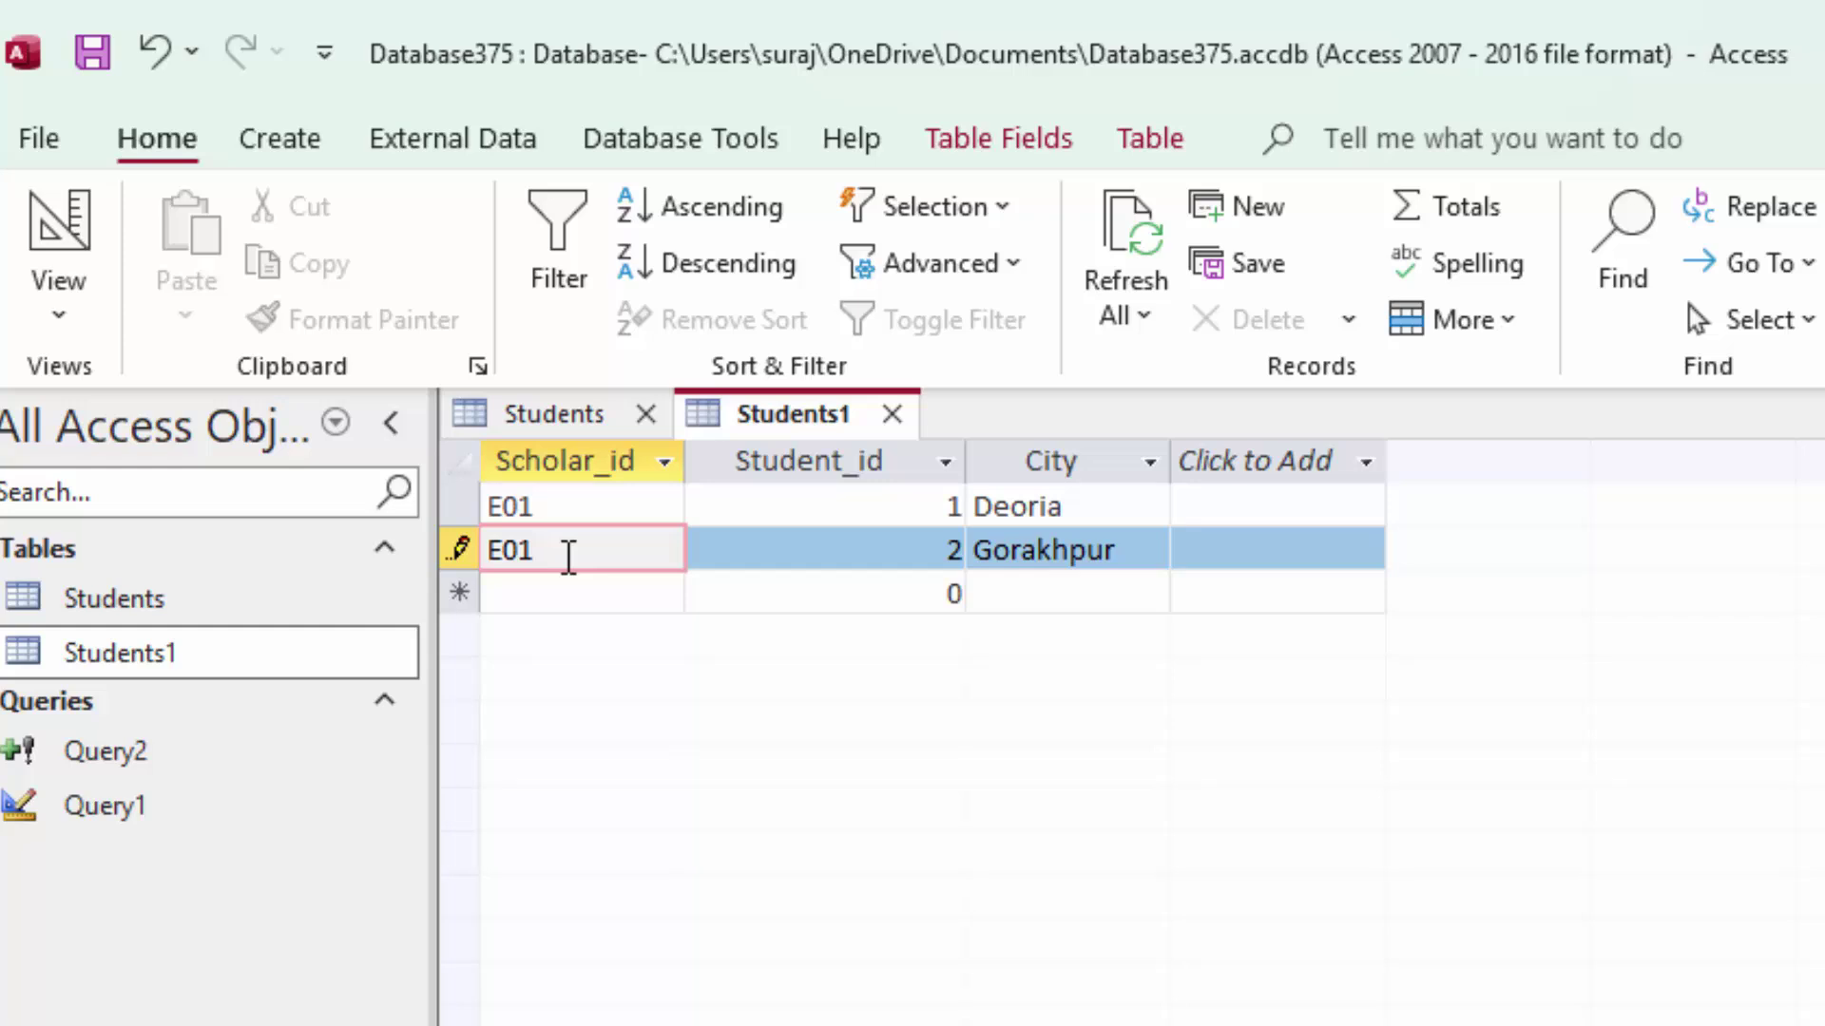
key("BackSpace")
type("2")
key("Tab")
key("Tab")
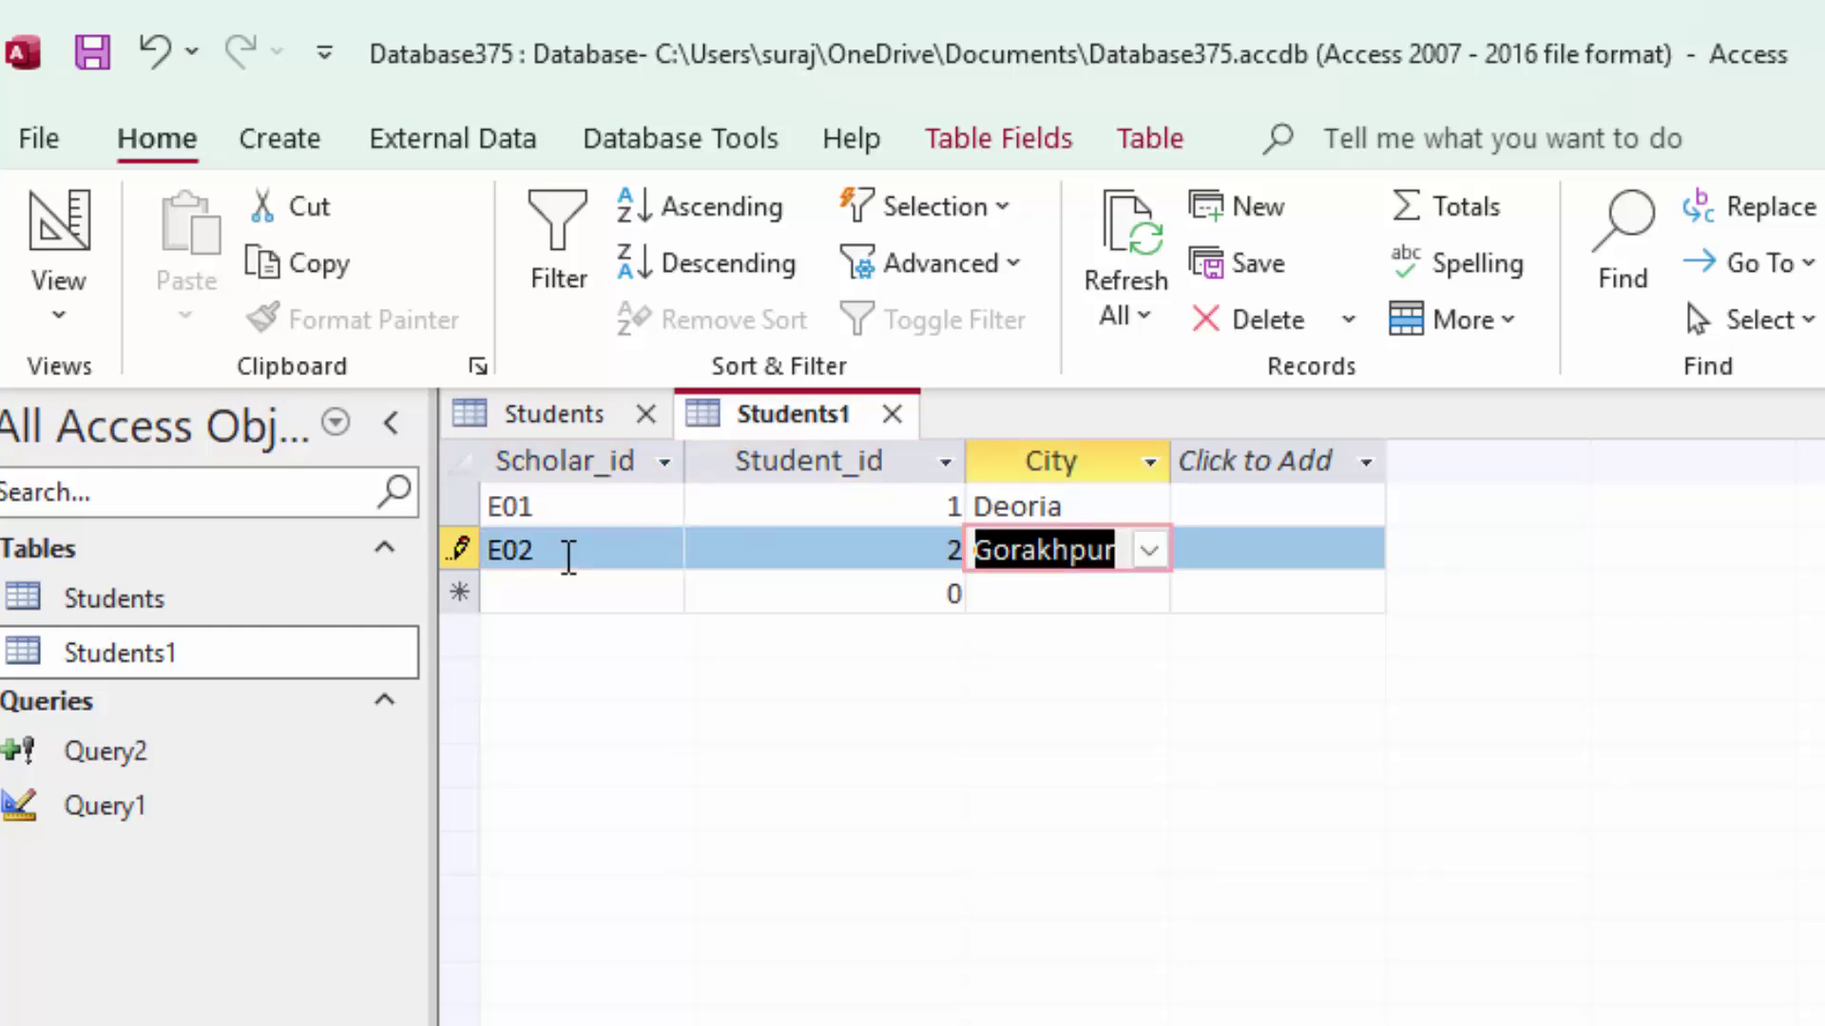
key("Tab")
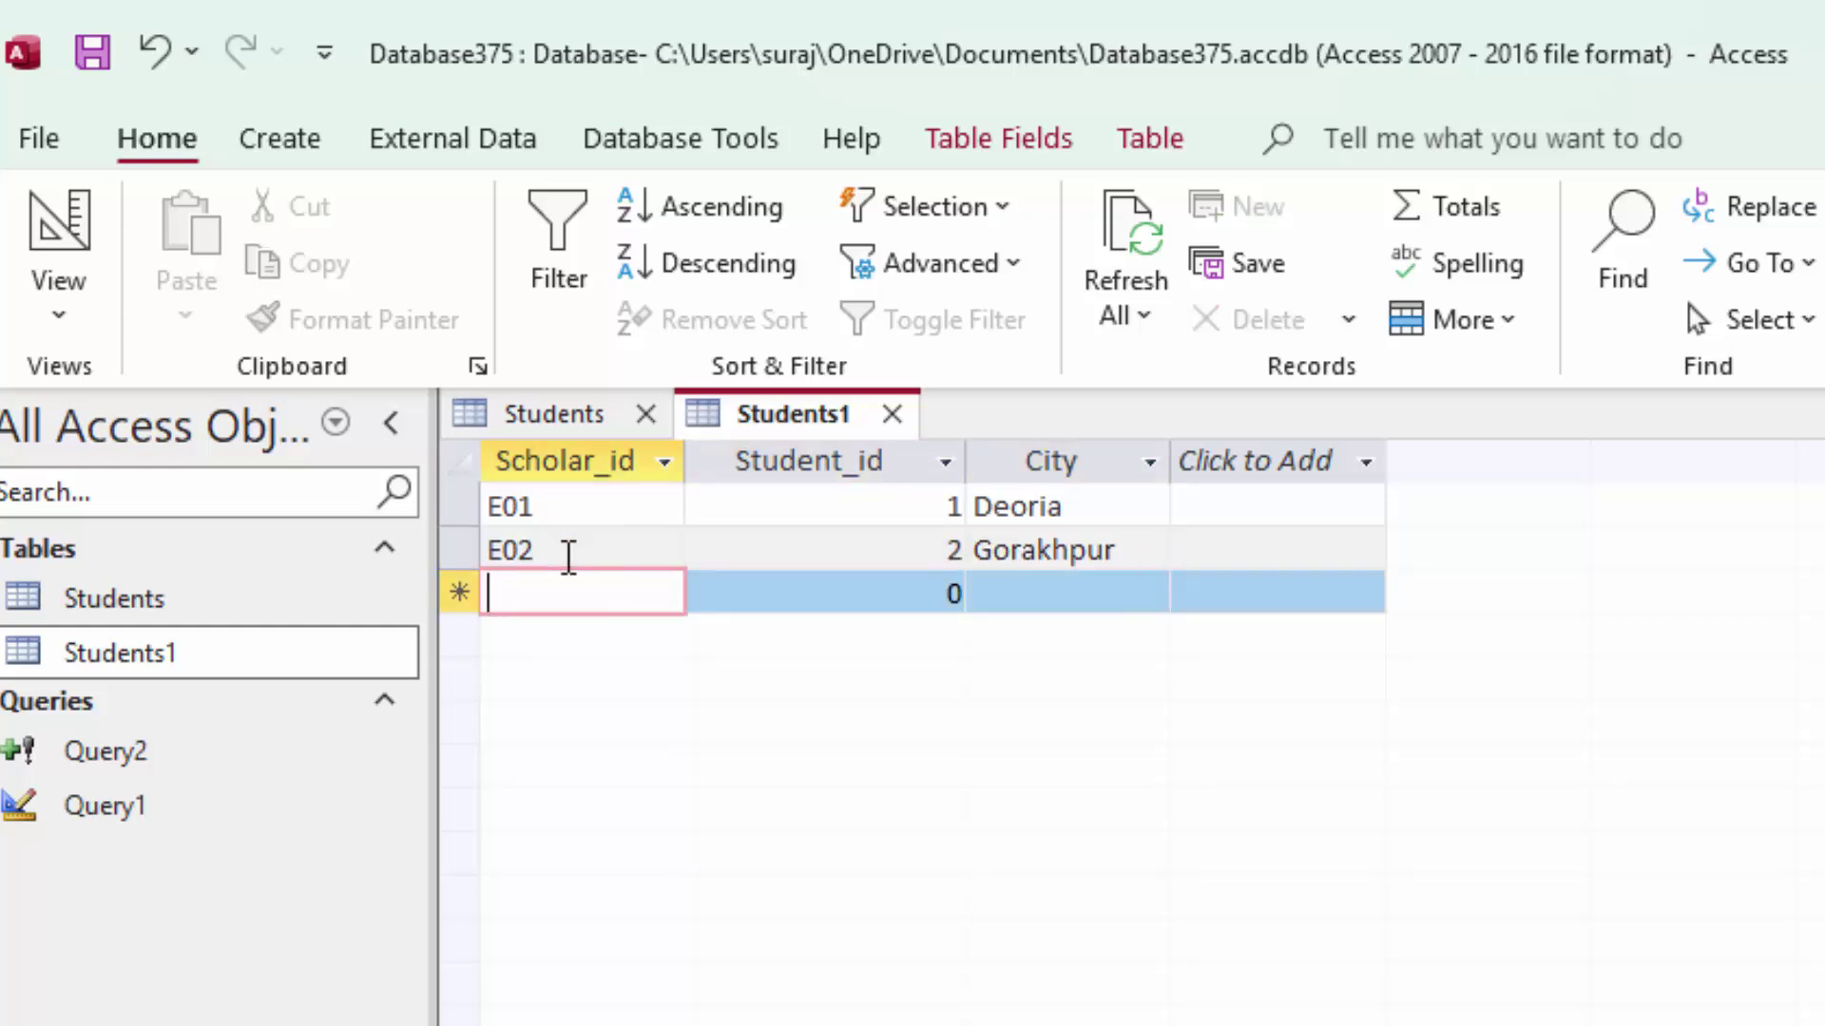
Enter the third Students1 record with Scholar_id E03, Student_id 3 and City Deoria
type("E03")
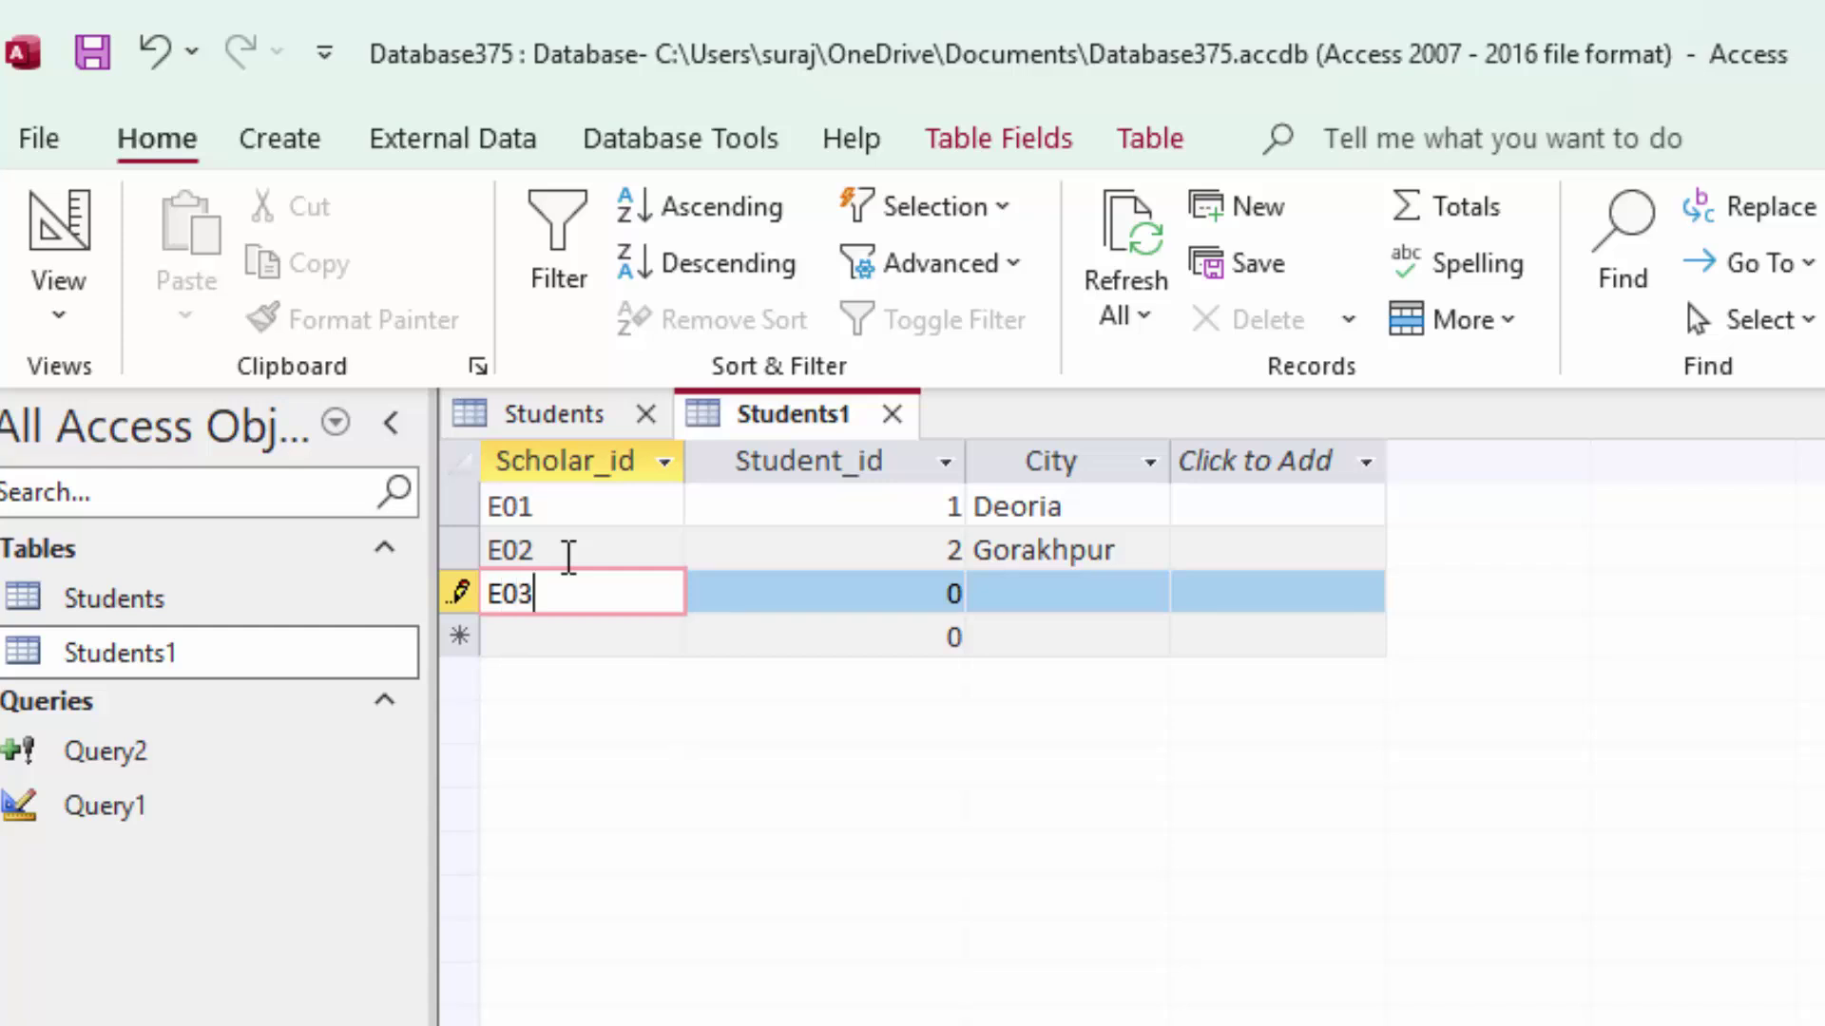
key("Tab")
type("3")
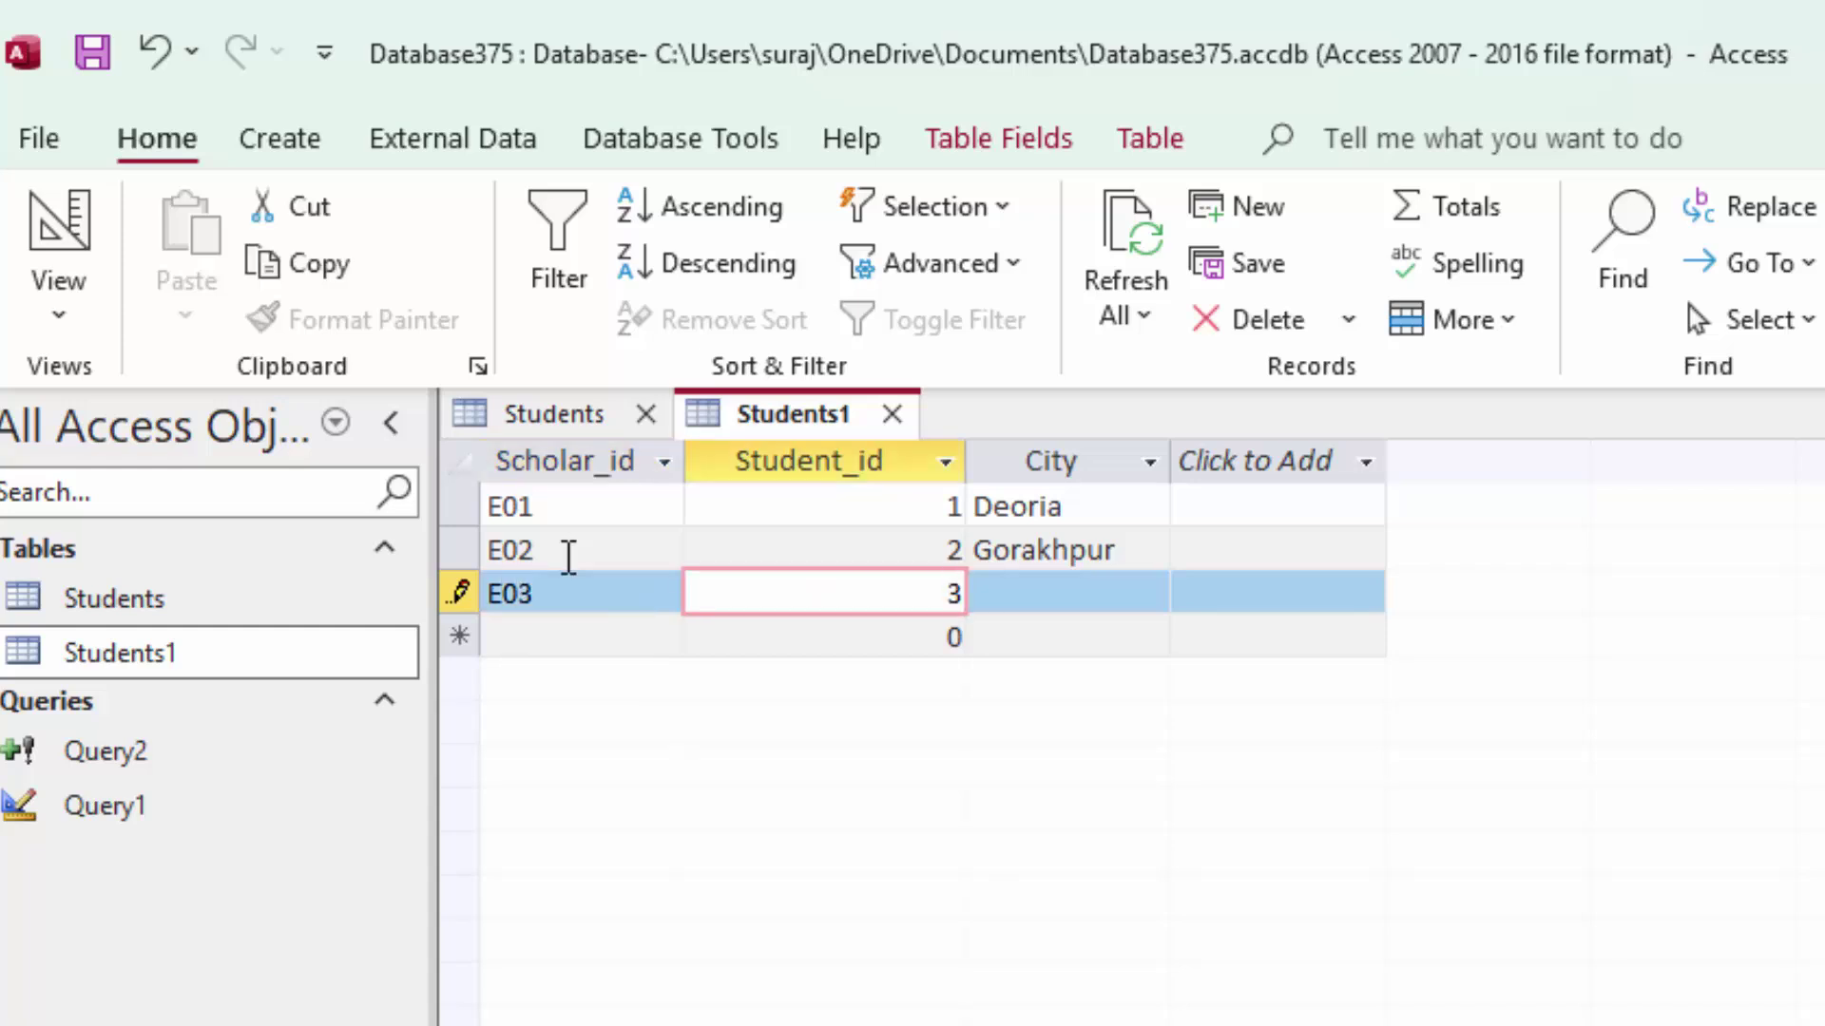
key("Tab")
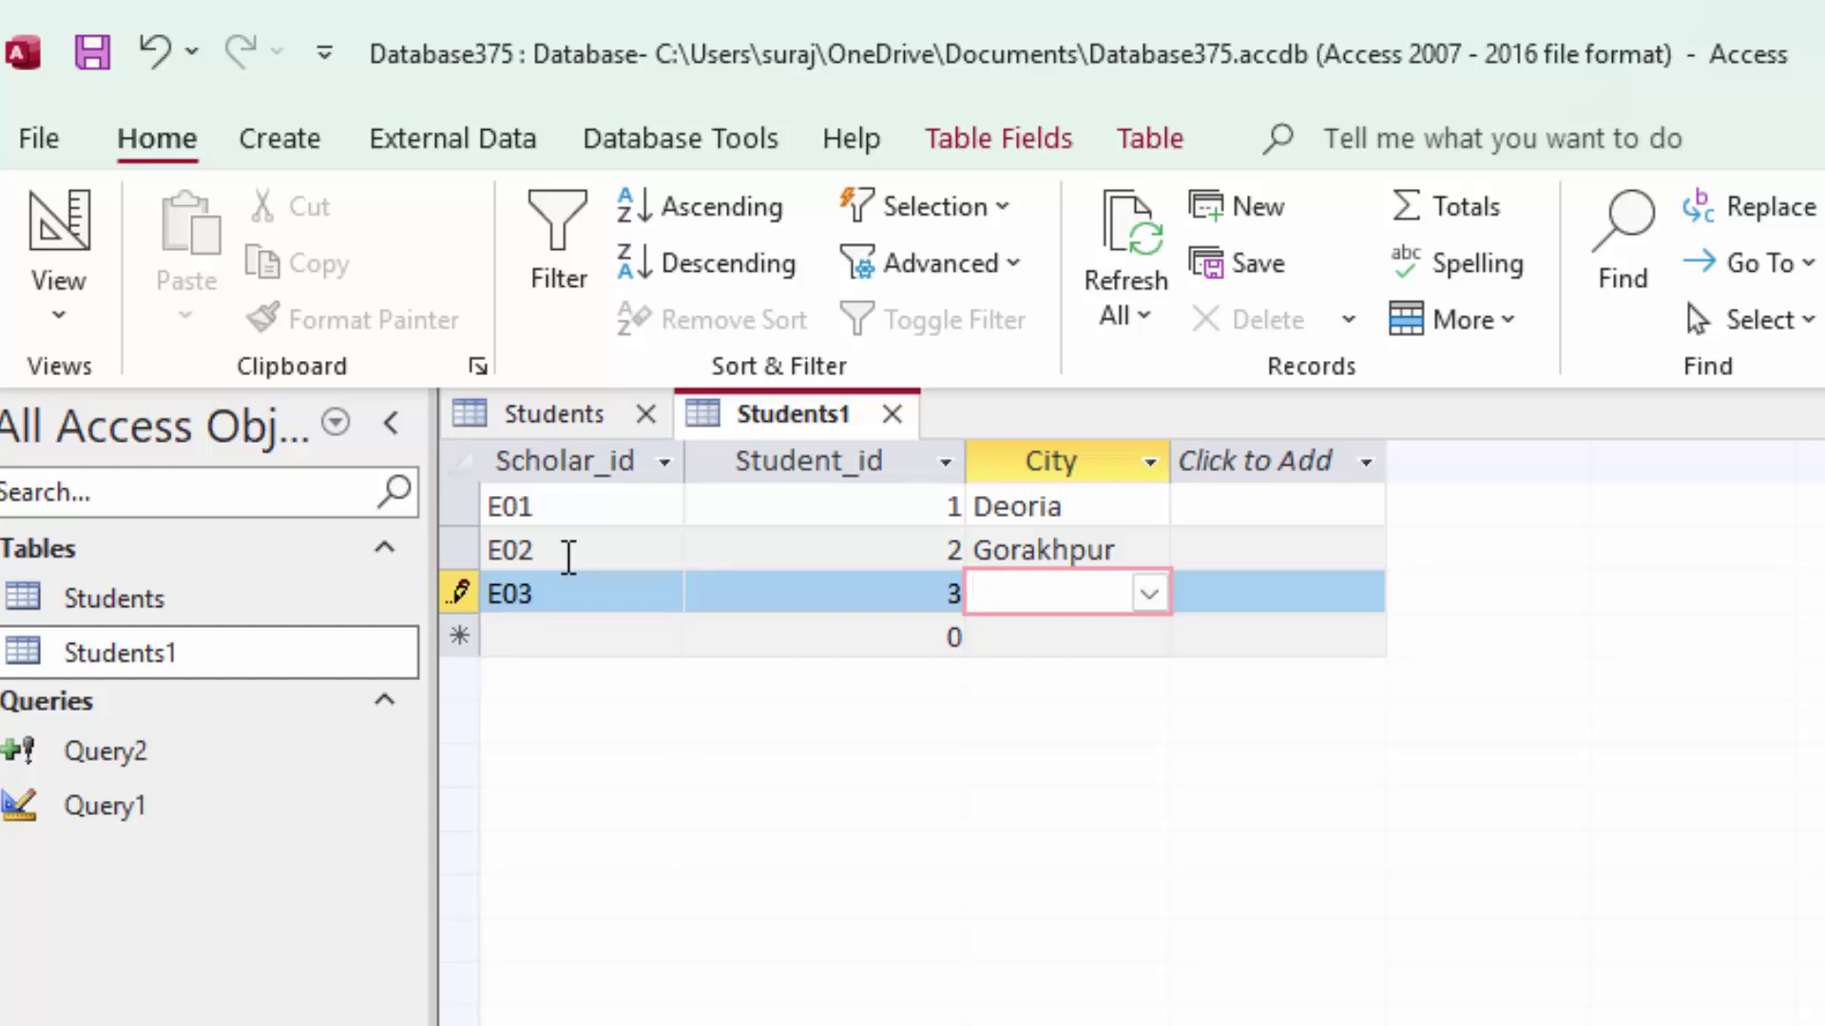
left_click(1148, 596)
left_click(1027, 635)
Enter the fourth Students1 record with Scholar_id E04, Student_id 4 and City Varanasi
left_click(580, 639)
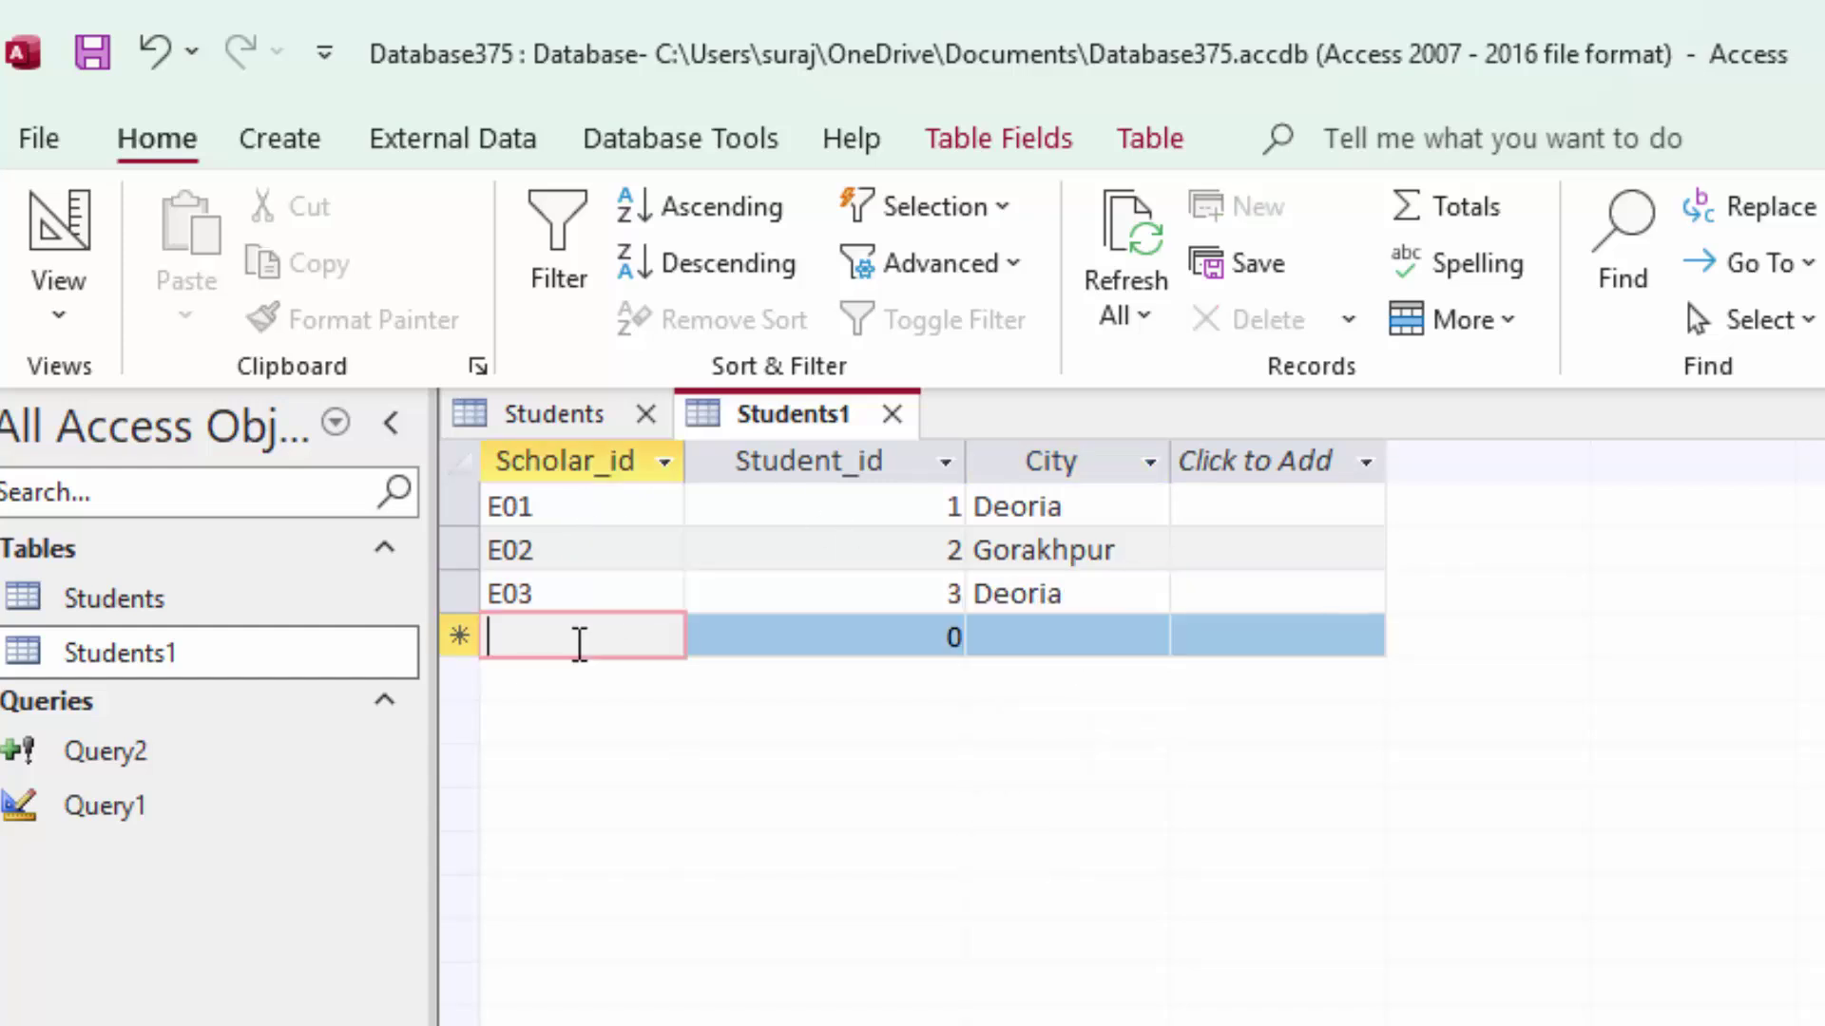
type("E0")
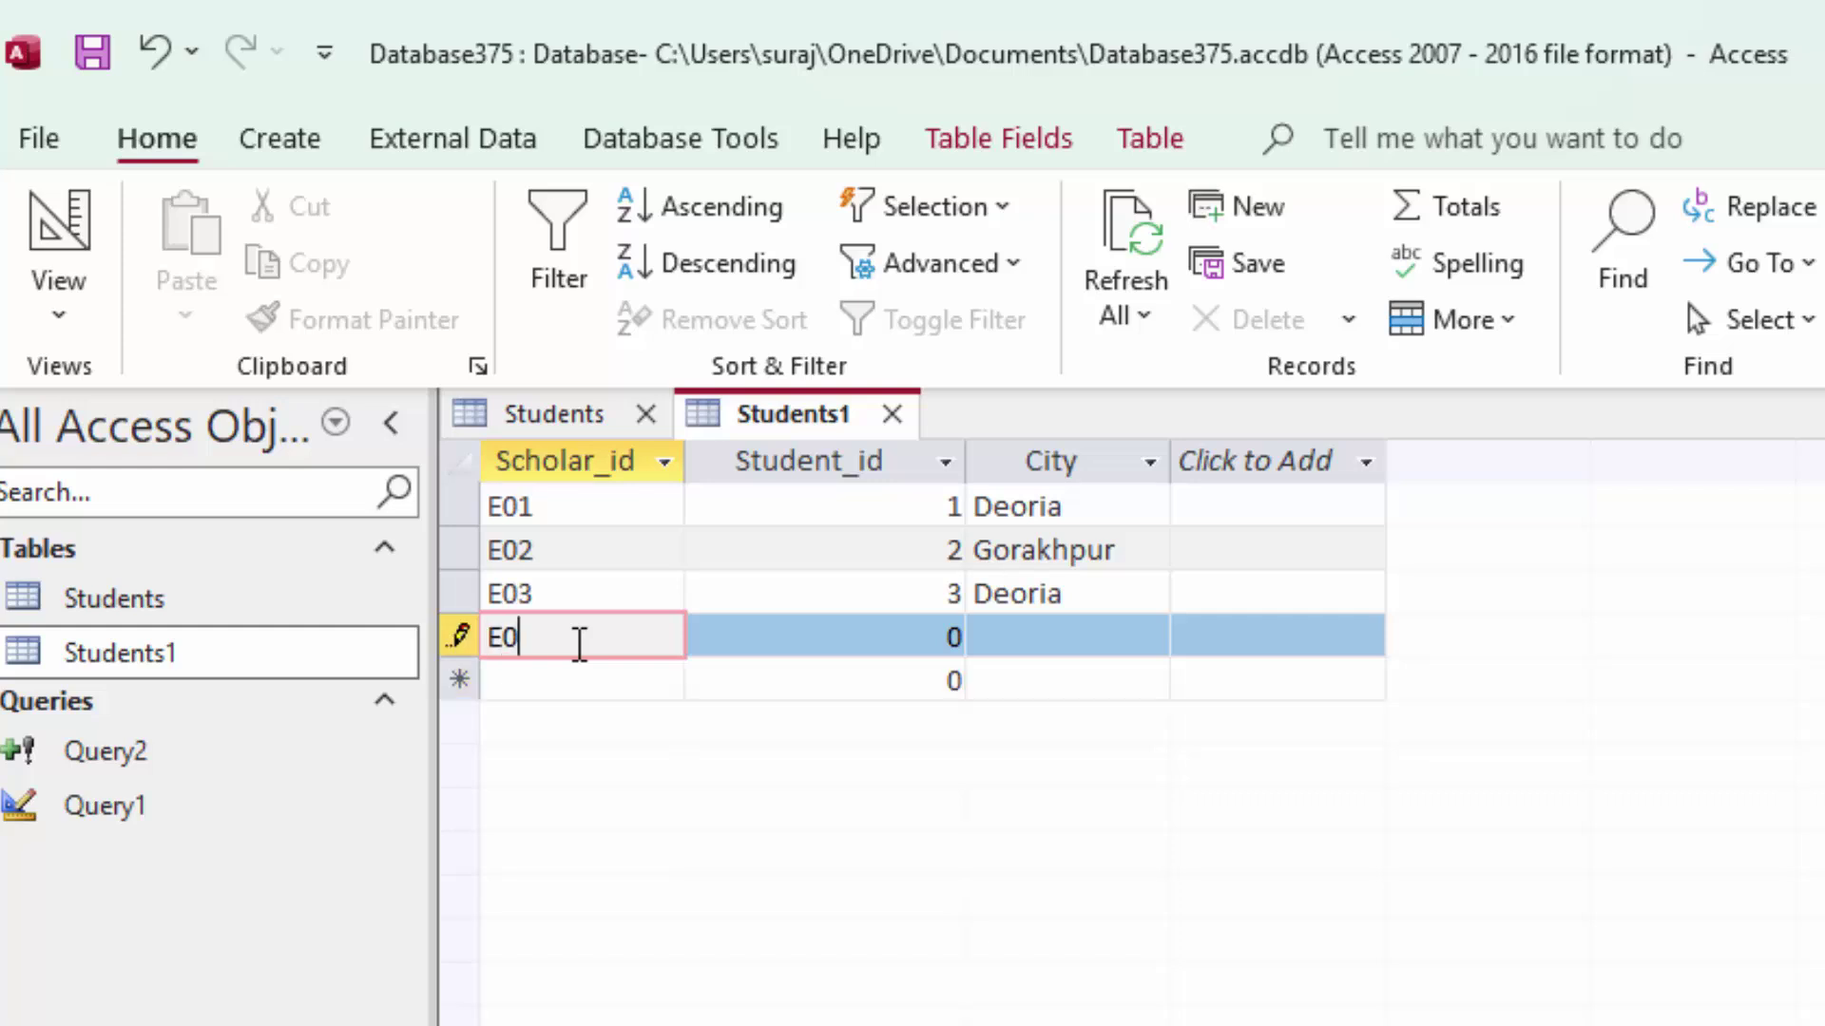
type("4")
key("Tab")
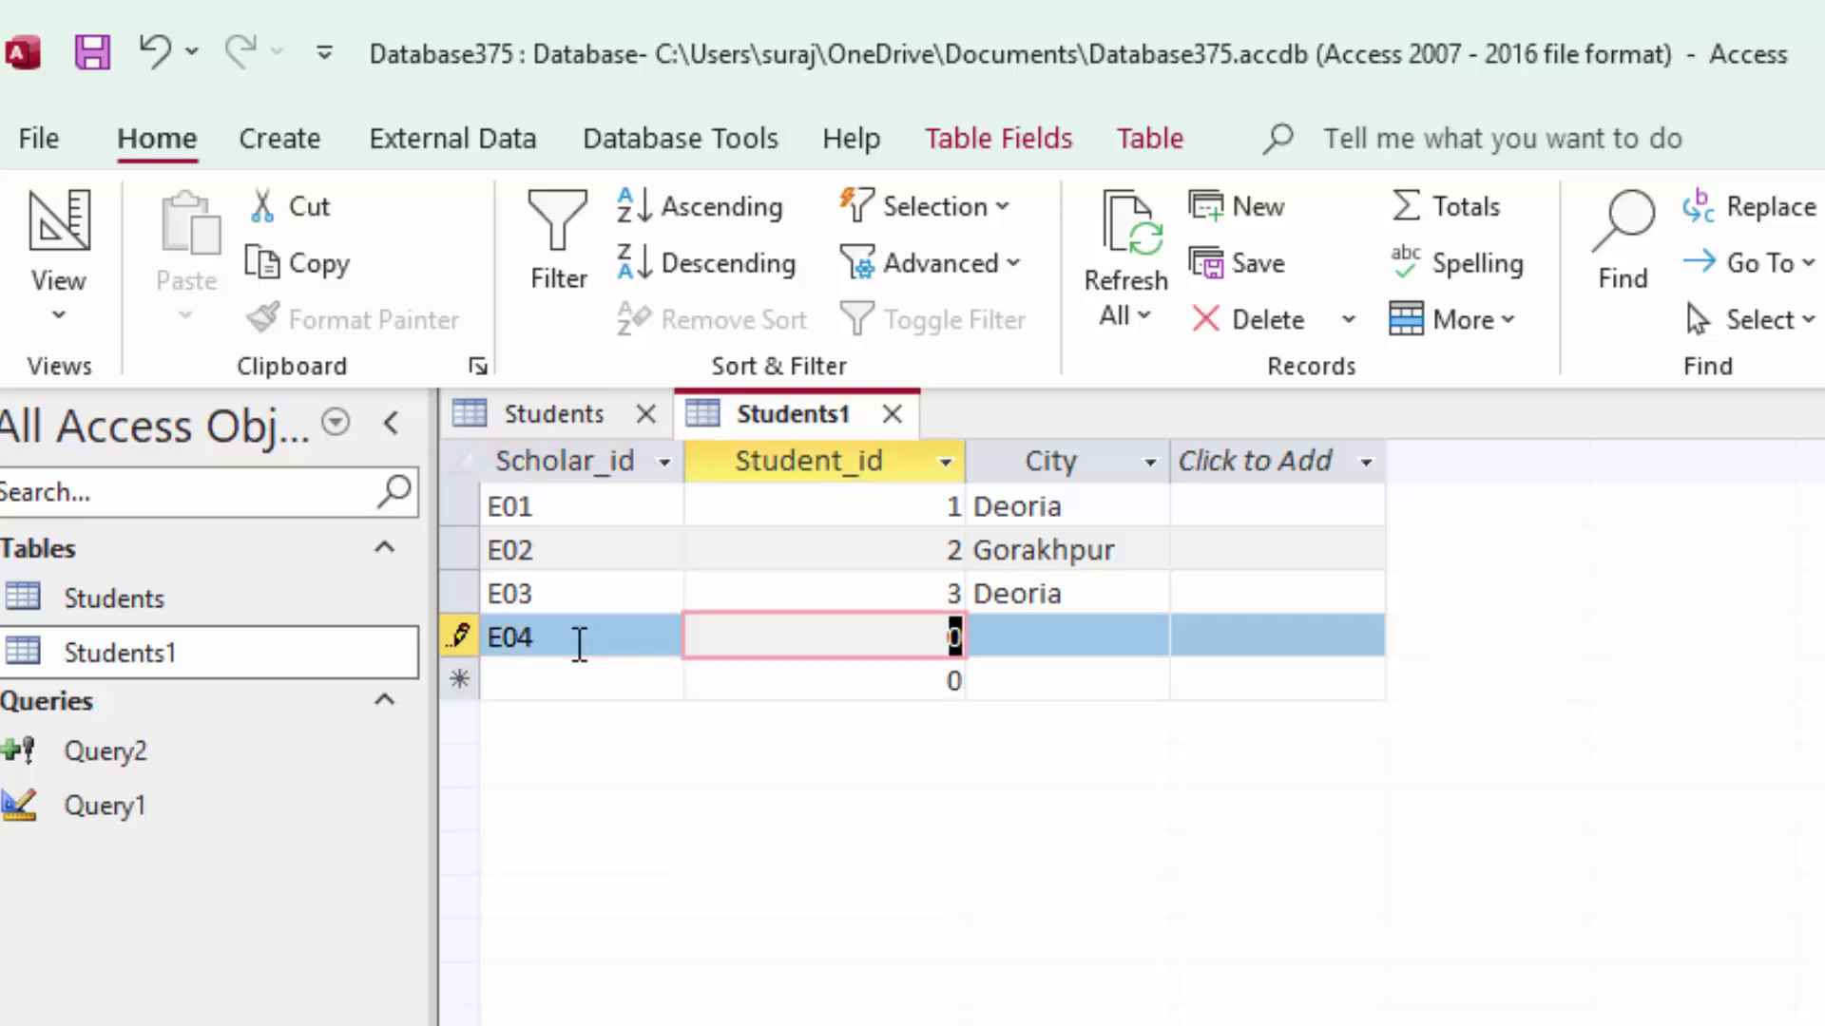
type("4")
key("Tab")
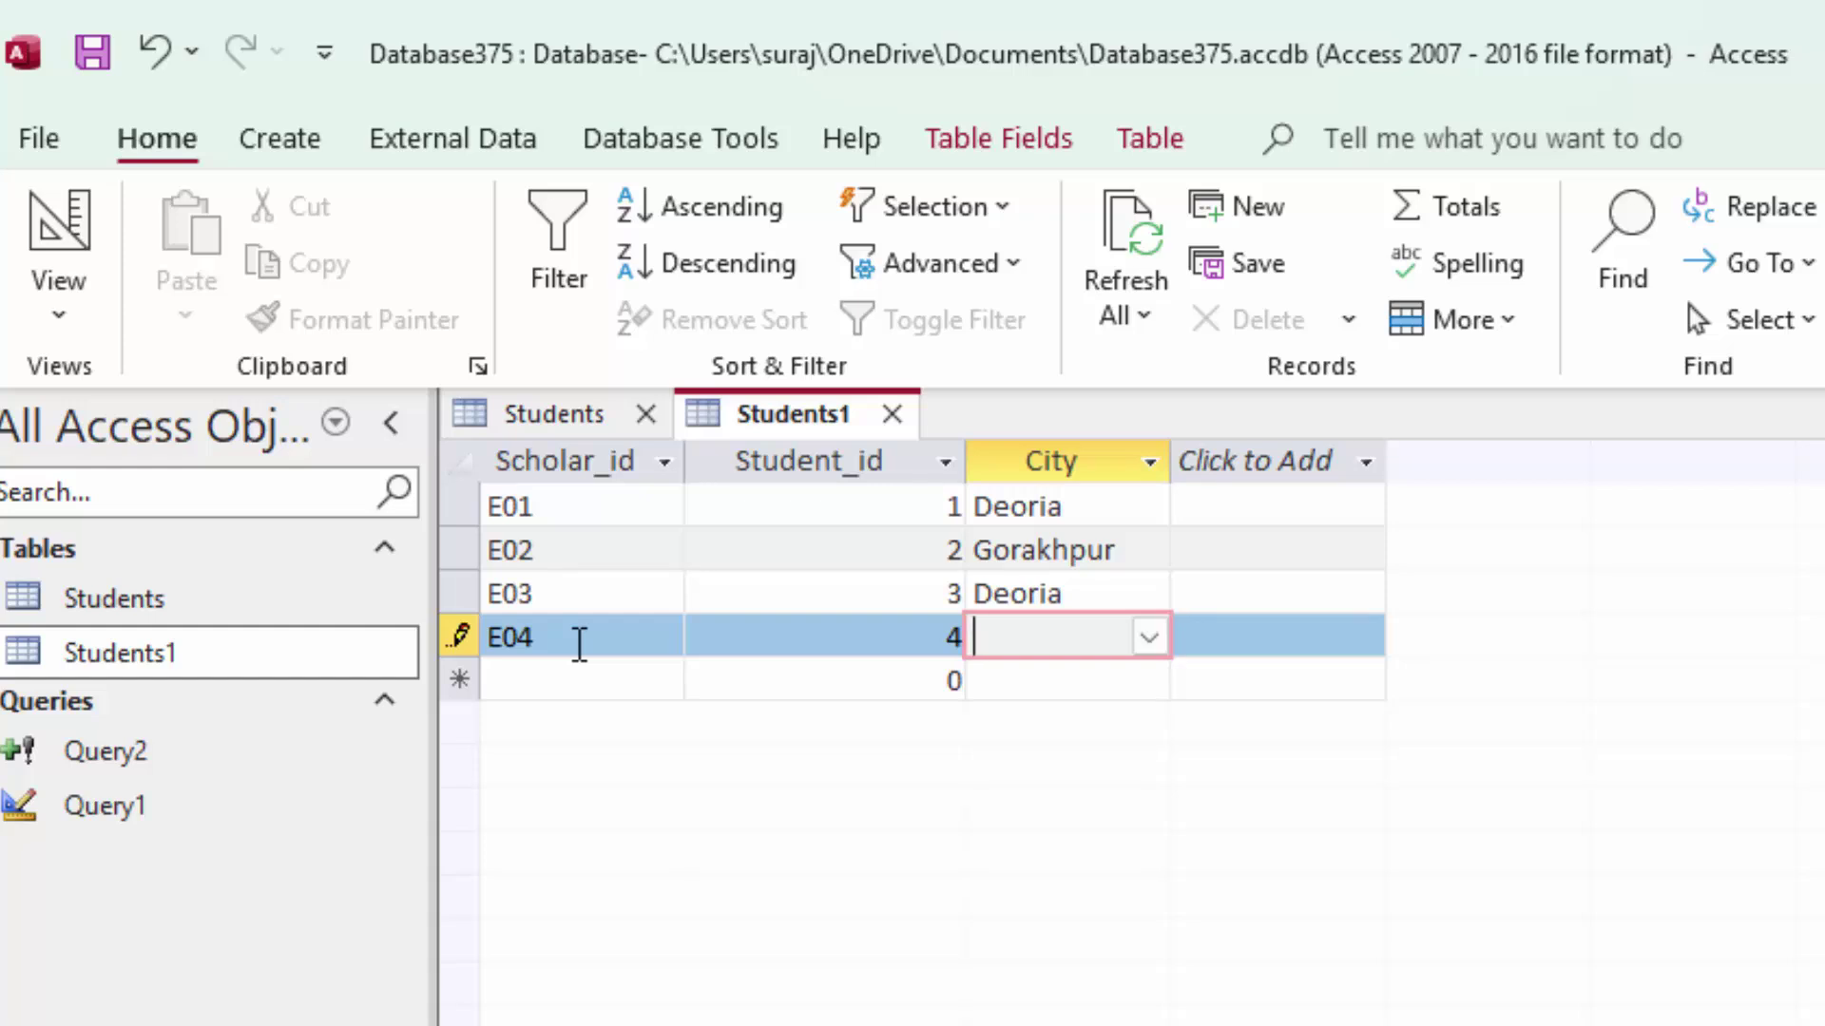
left_click(1147, 639)
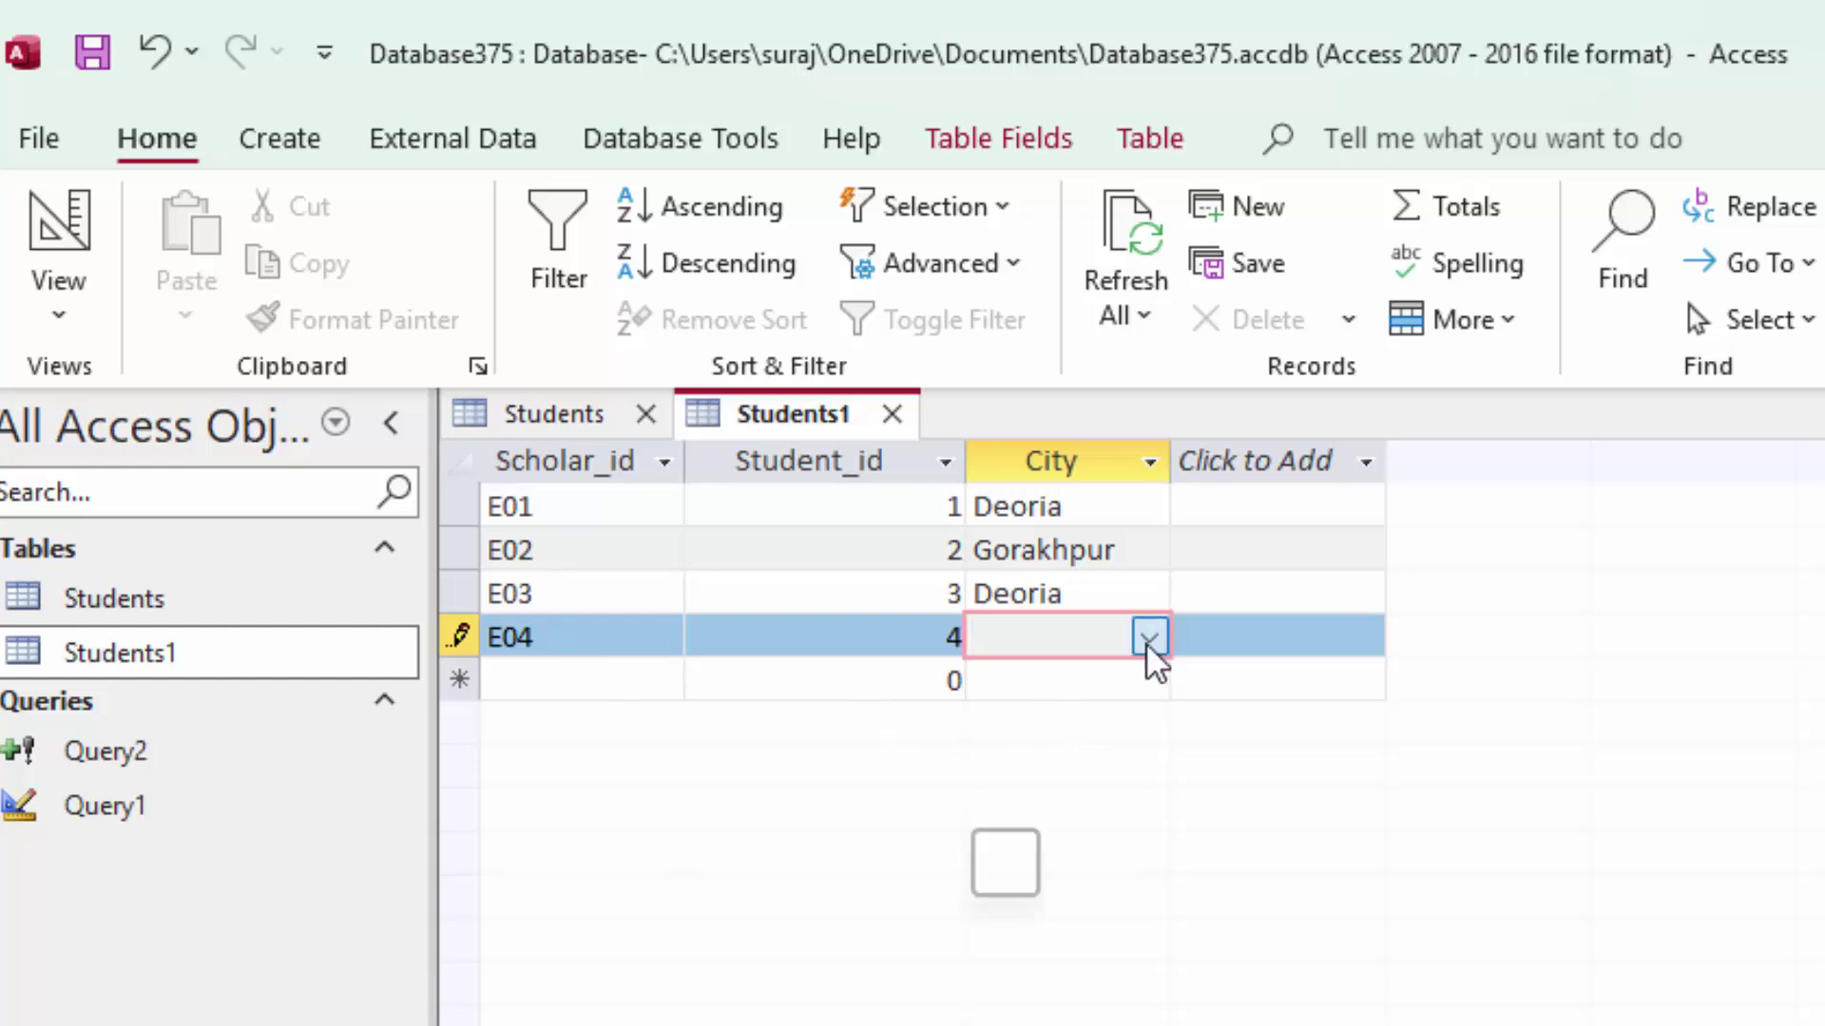
left_click(1064, 803)
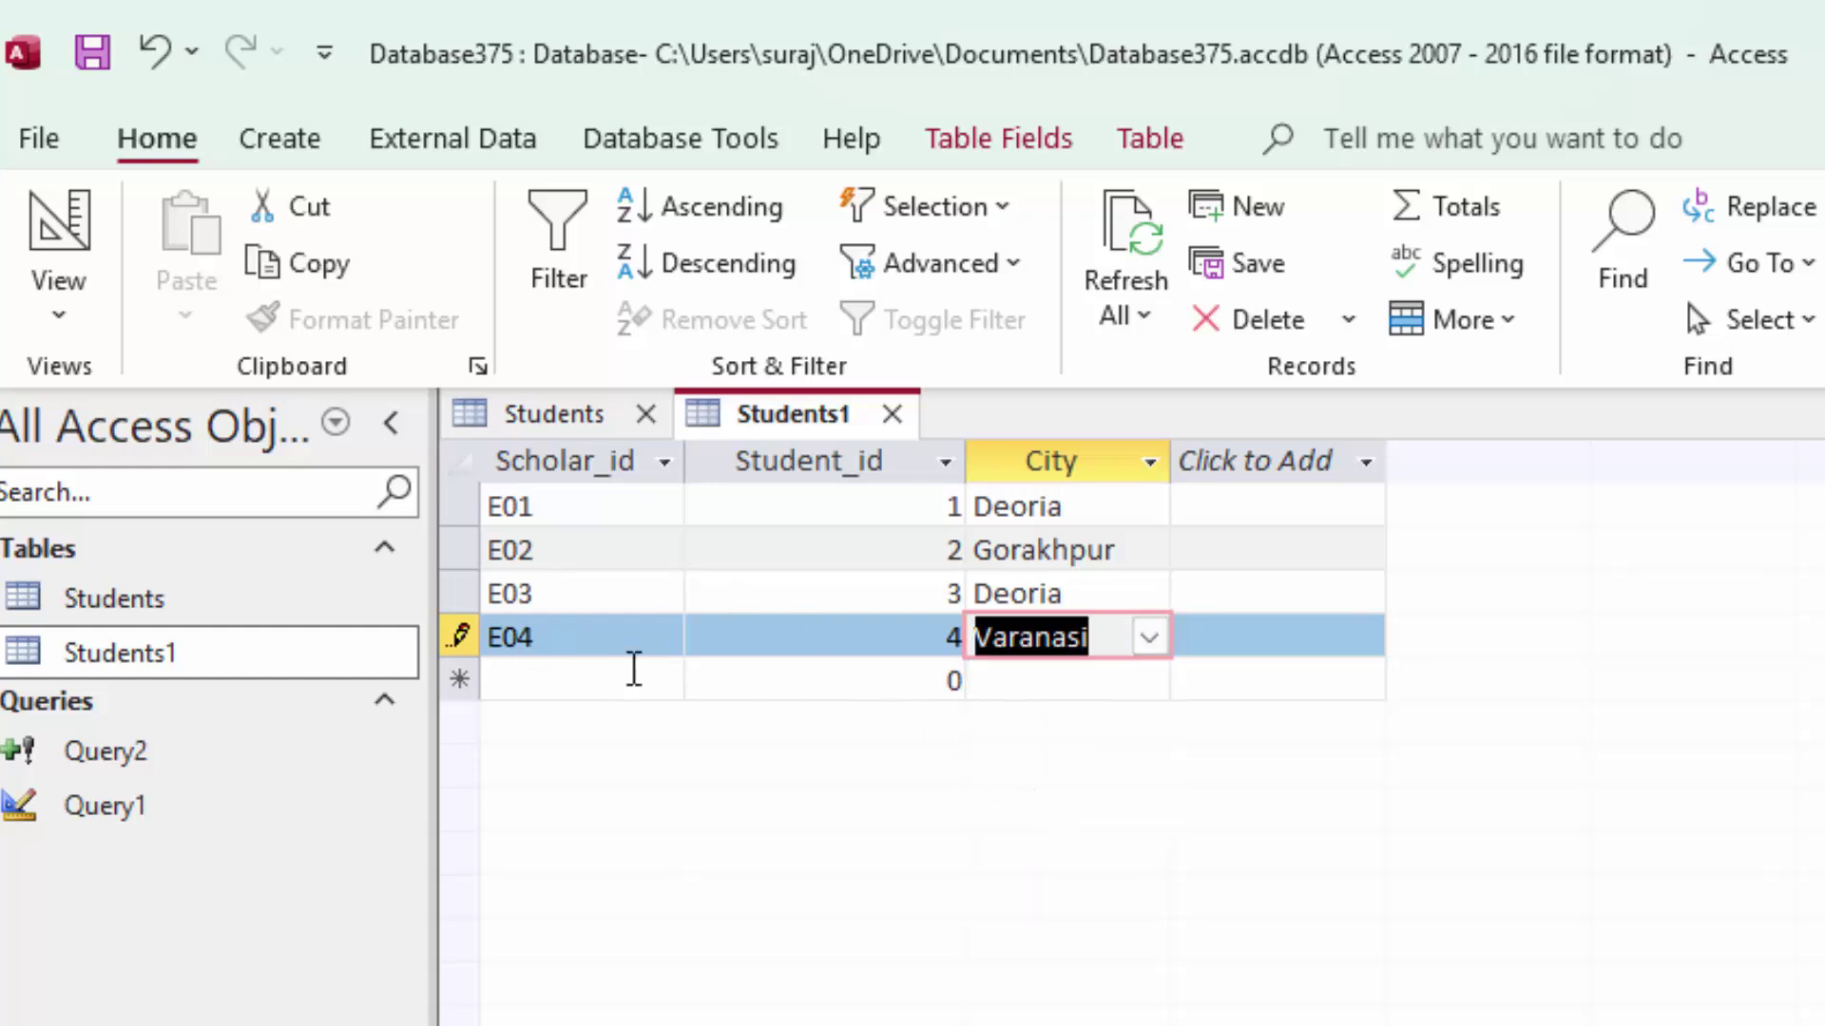
Close the Students1 and Students tables, saving their layout changes
left_click(892, 412)
left_click(1332, 937)
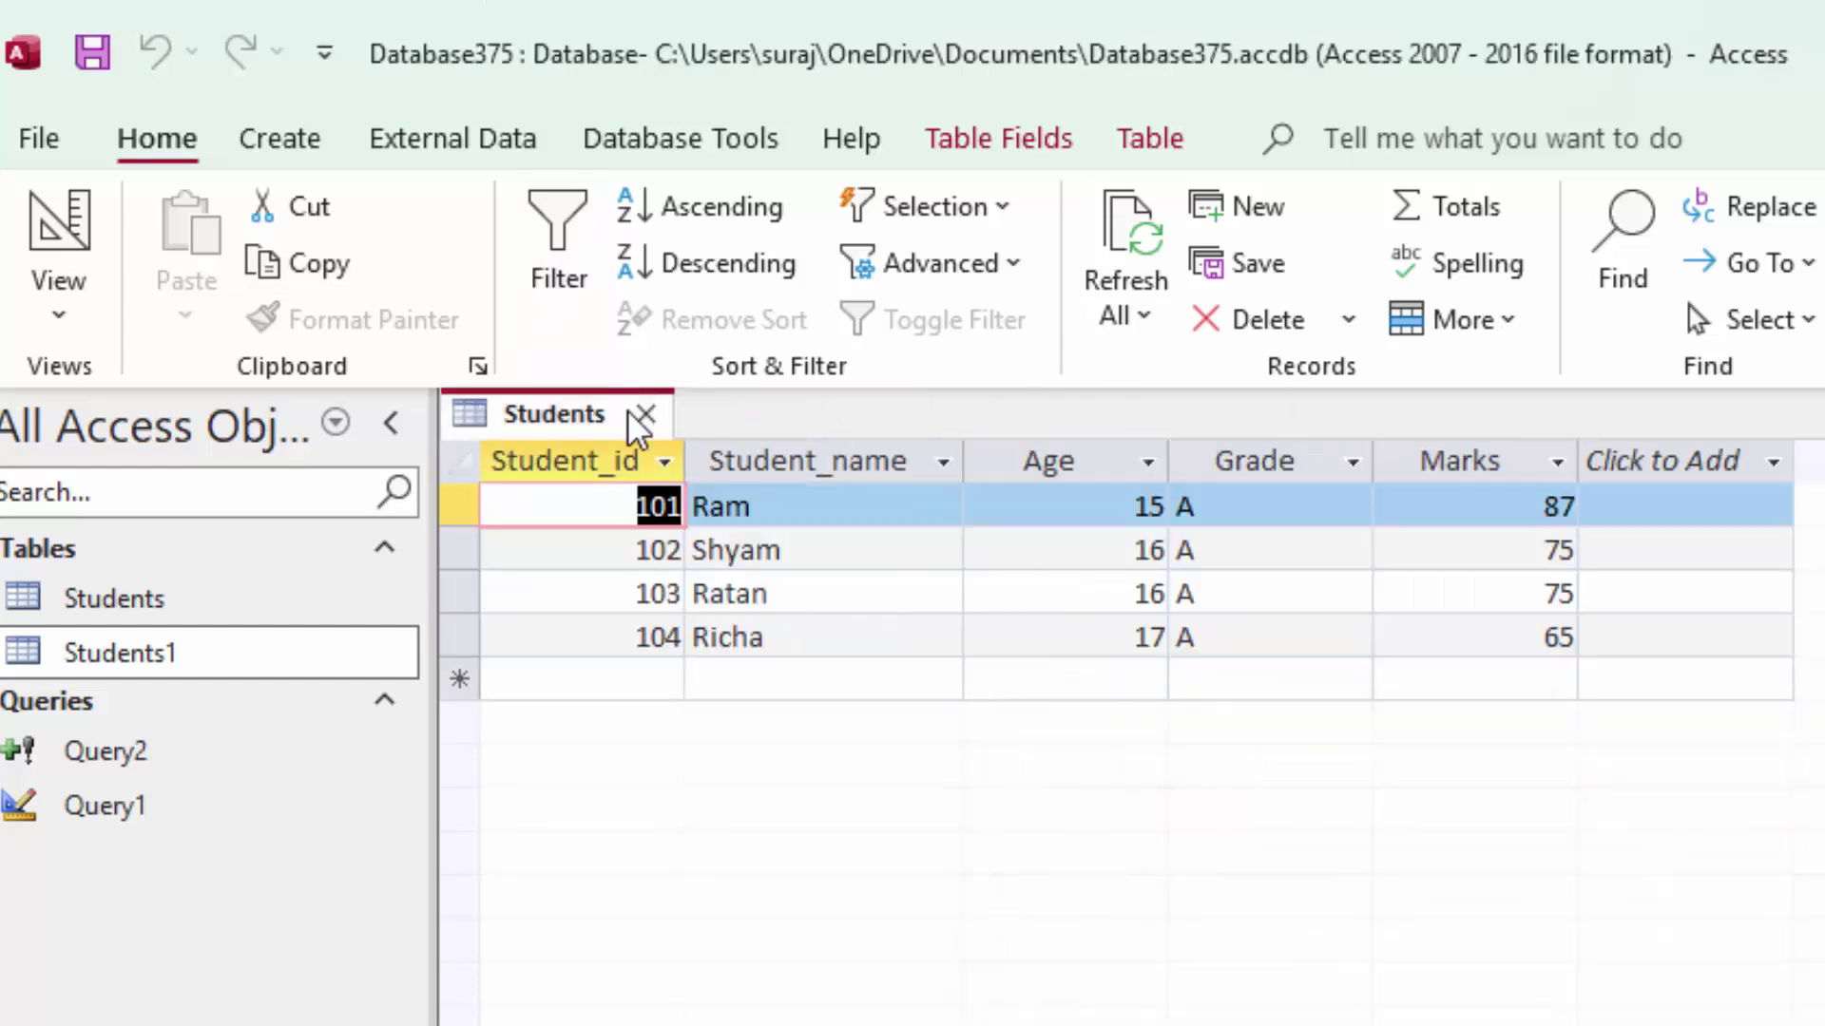
left_click(641, 416)
left_click(1271, 920)
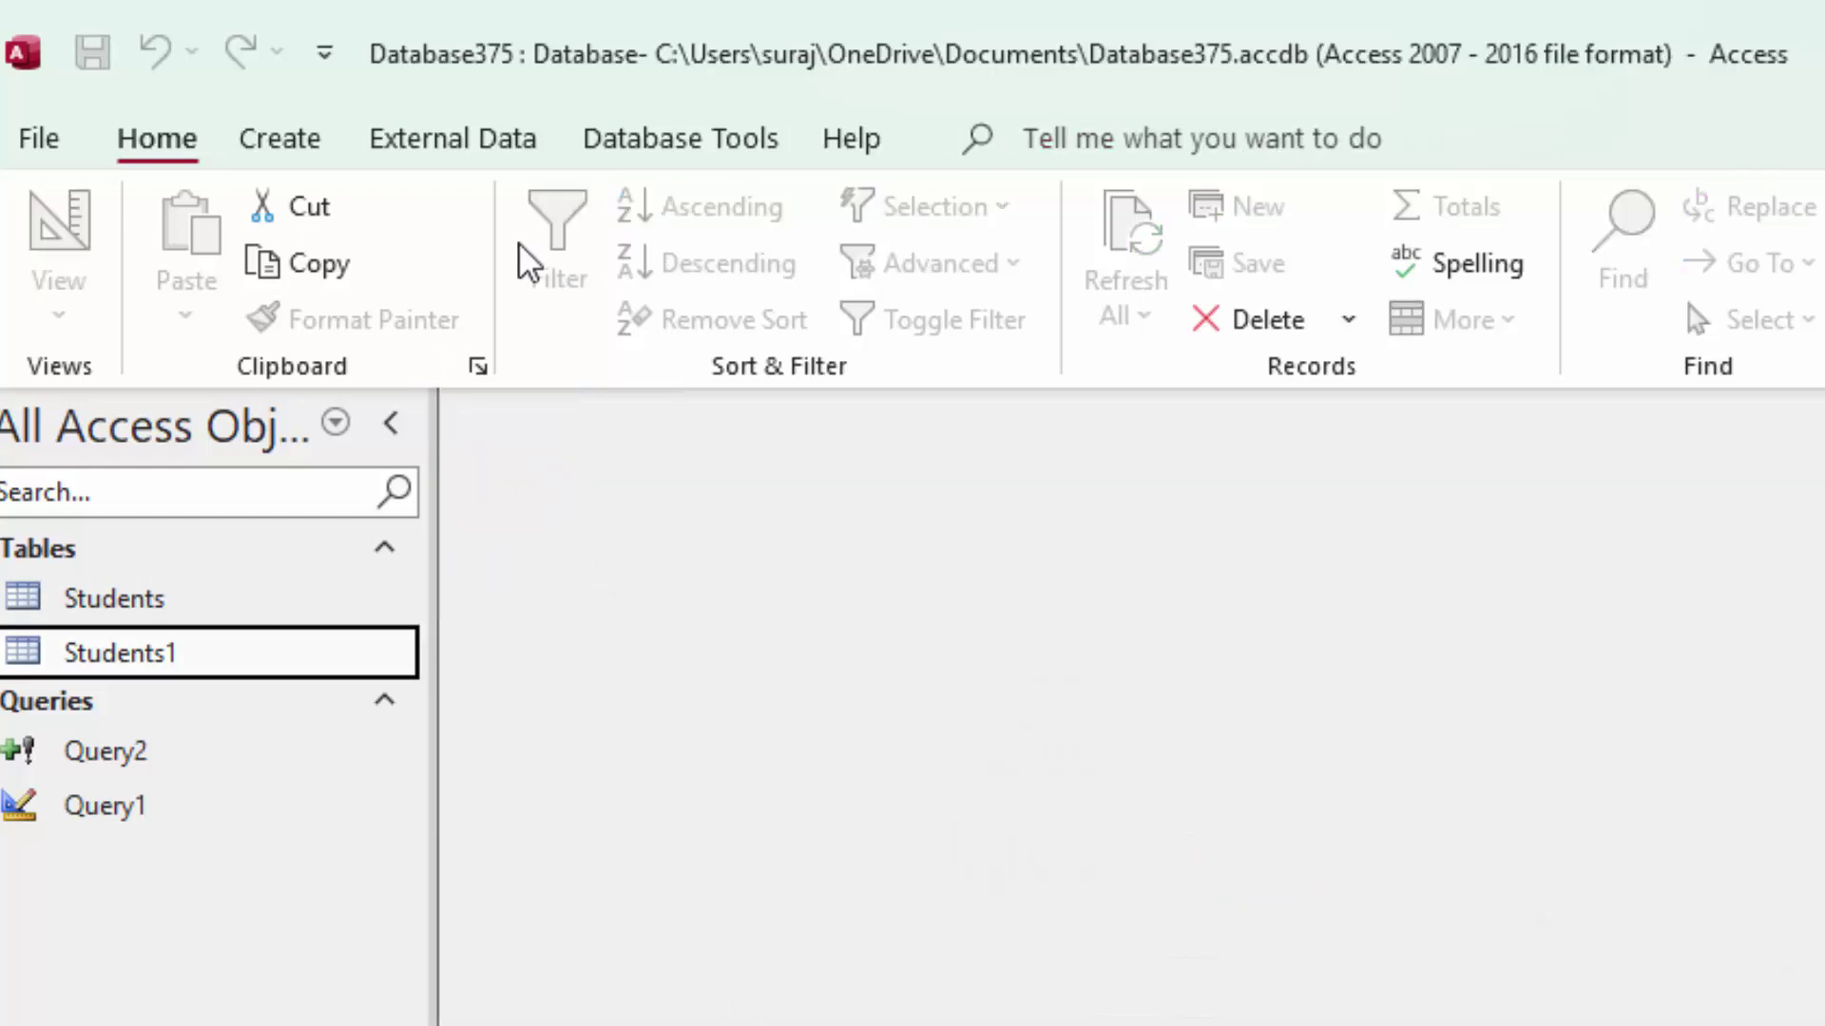
Open the Relationships layout and place the Students and Students1 tables side by side in it
left_click(715, 139)
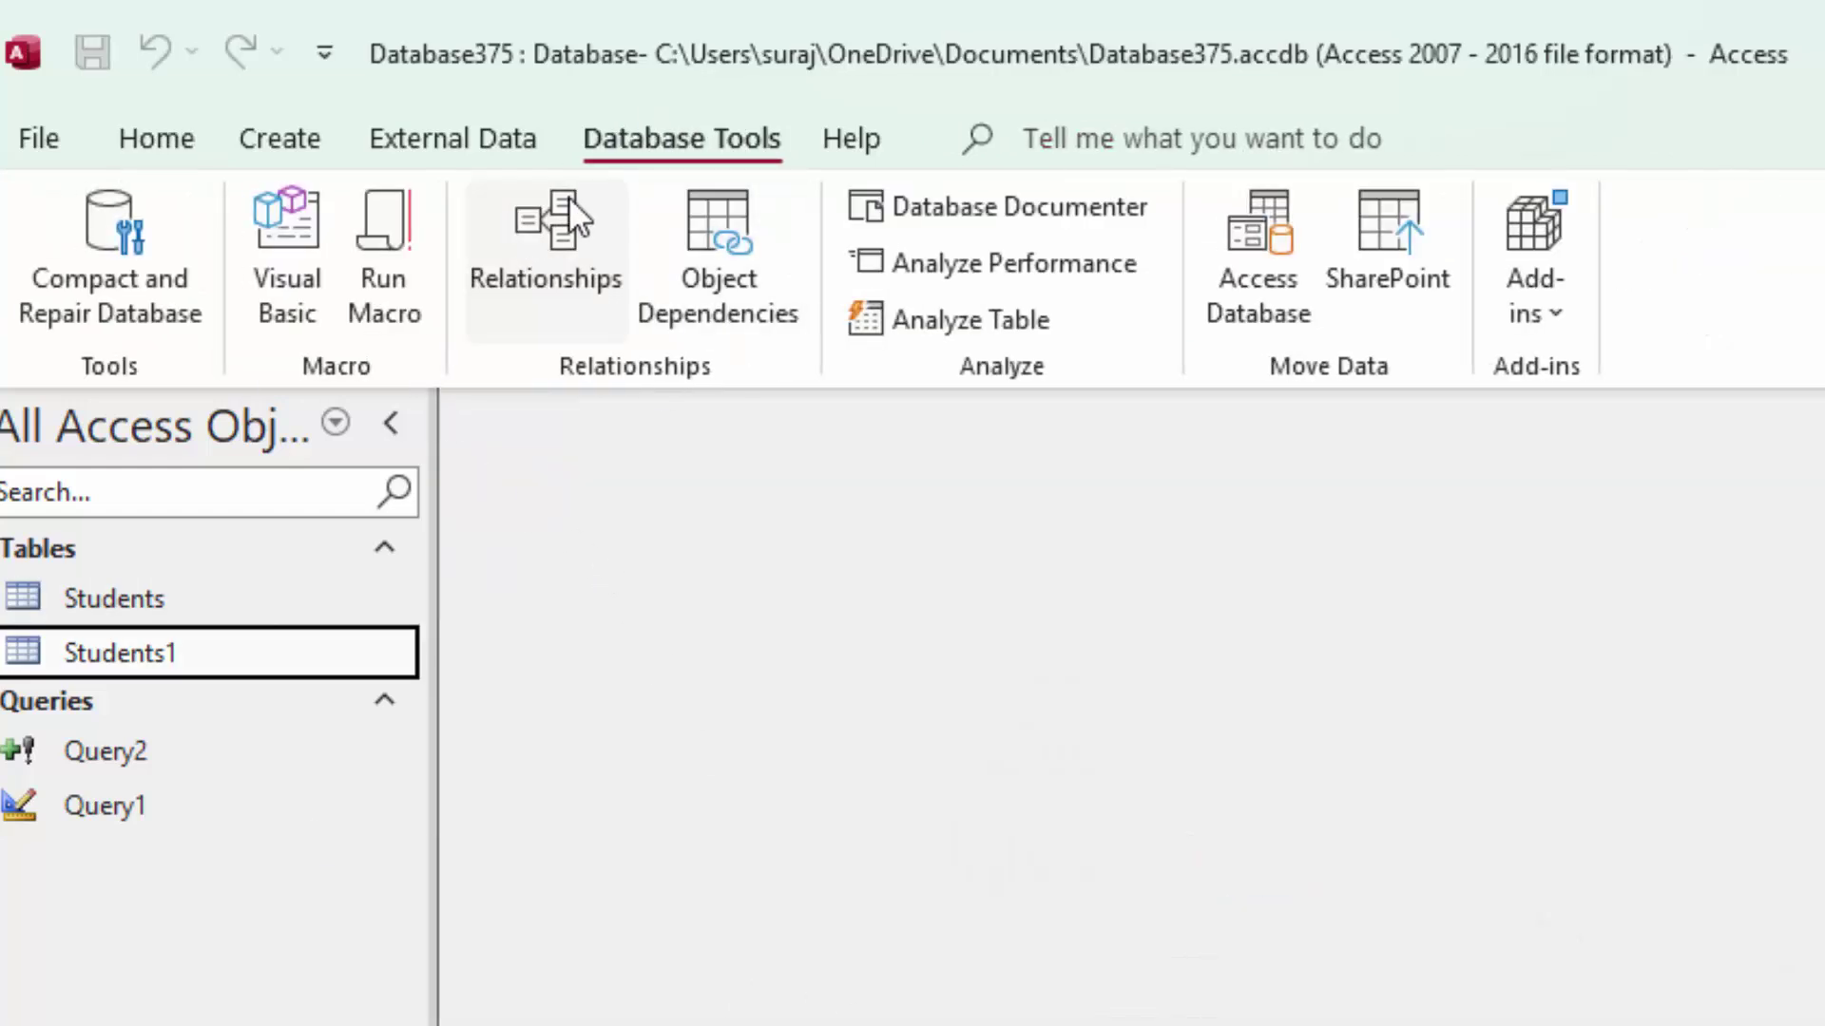
left_click(568, 223)
left_click_drag(1823, 659, 703, 650)
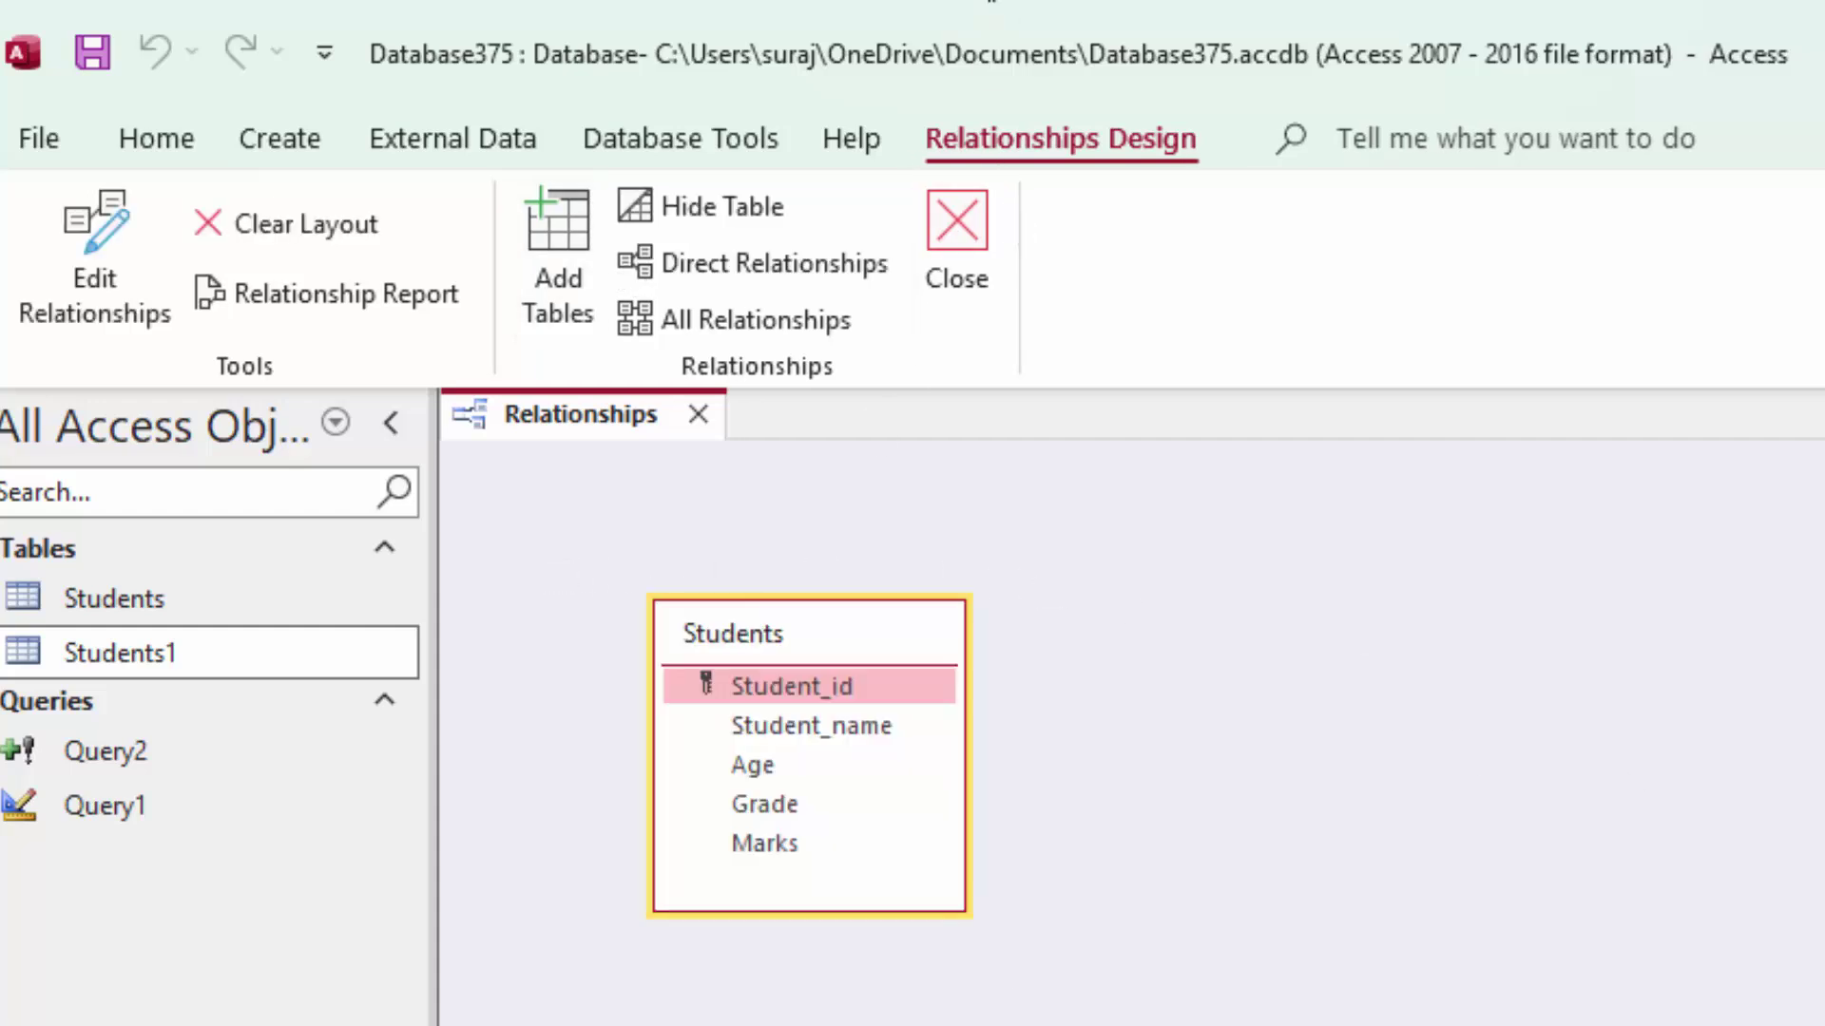
left_click_drag(1824, 759, 1241, 662)
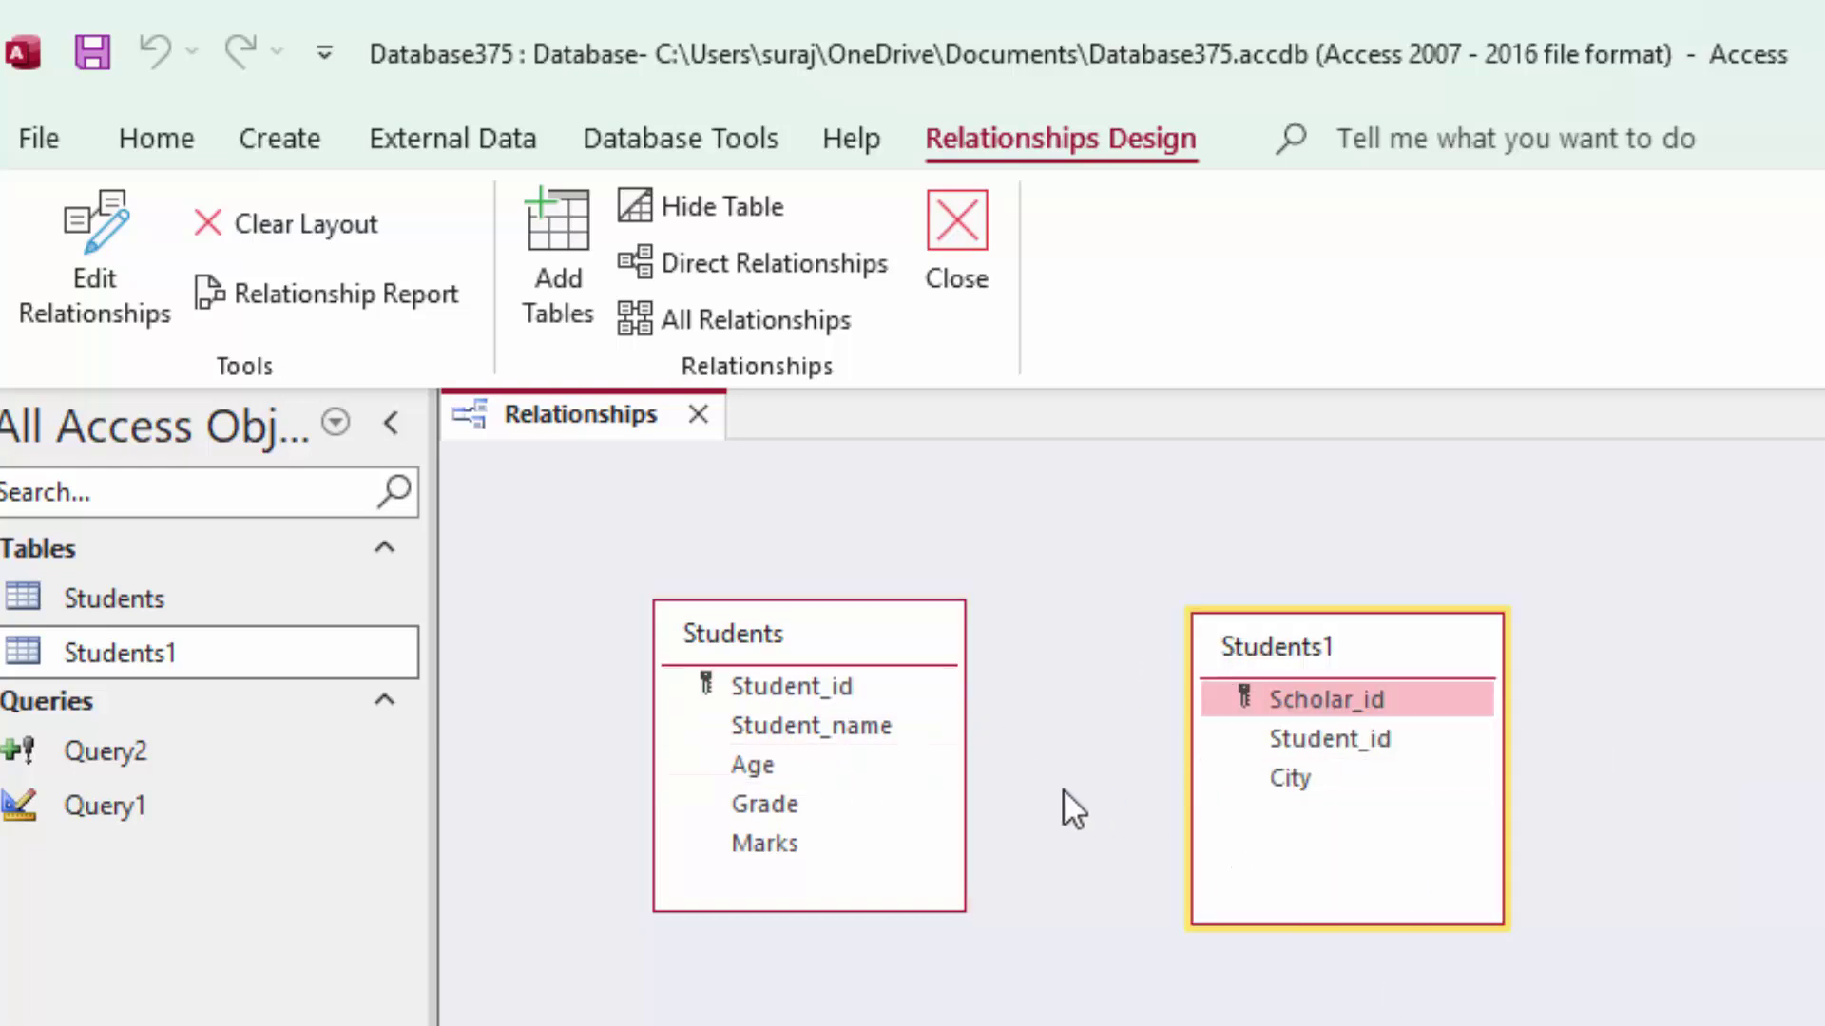
Try to relate Student_id in Students to Student_id in Students1, enforcing referential integrity with cascade update and cascade delete
left_click_drag(822, 687, 1313, 739)
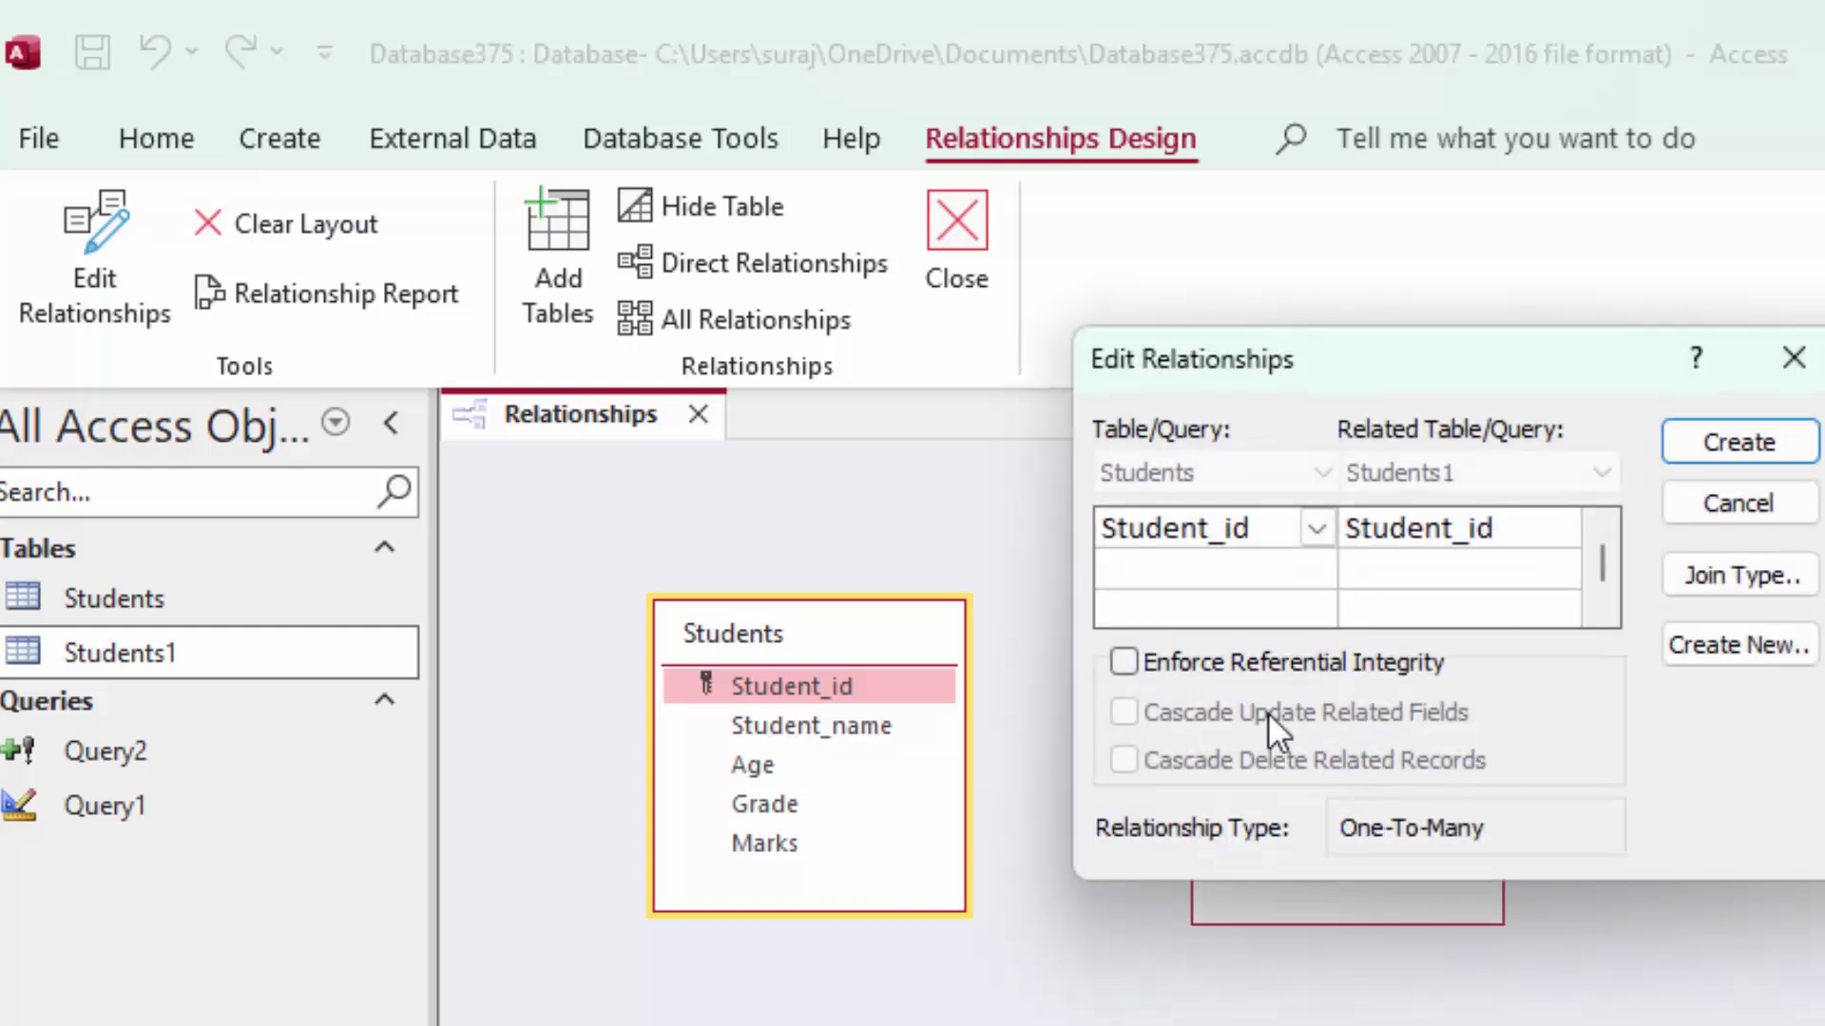
left_click(1258, 665)
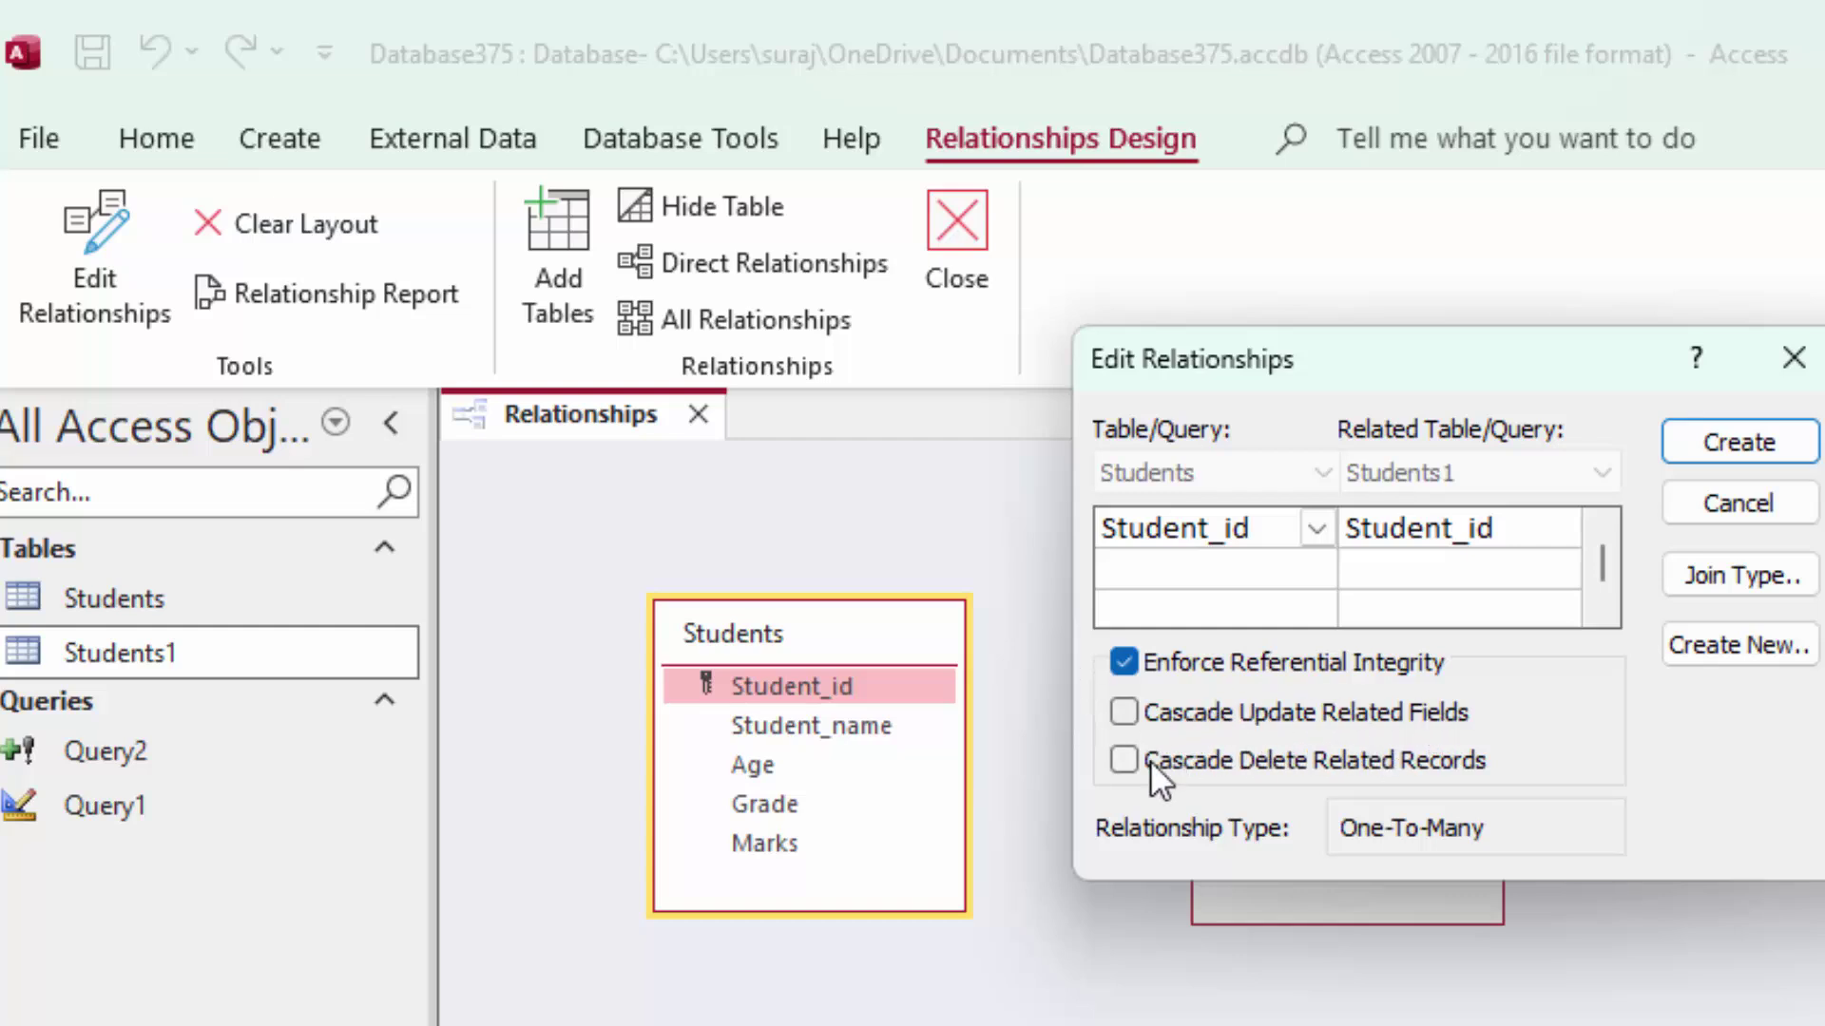
left_click(1185, 727)
left_click(1184, 748)
left_click(1760, 443)
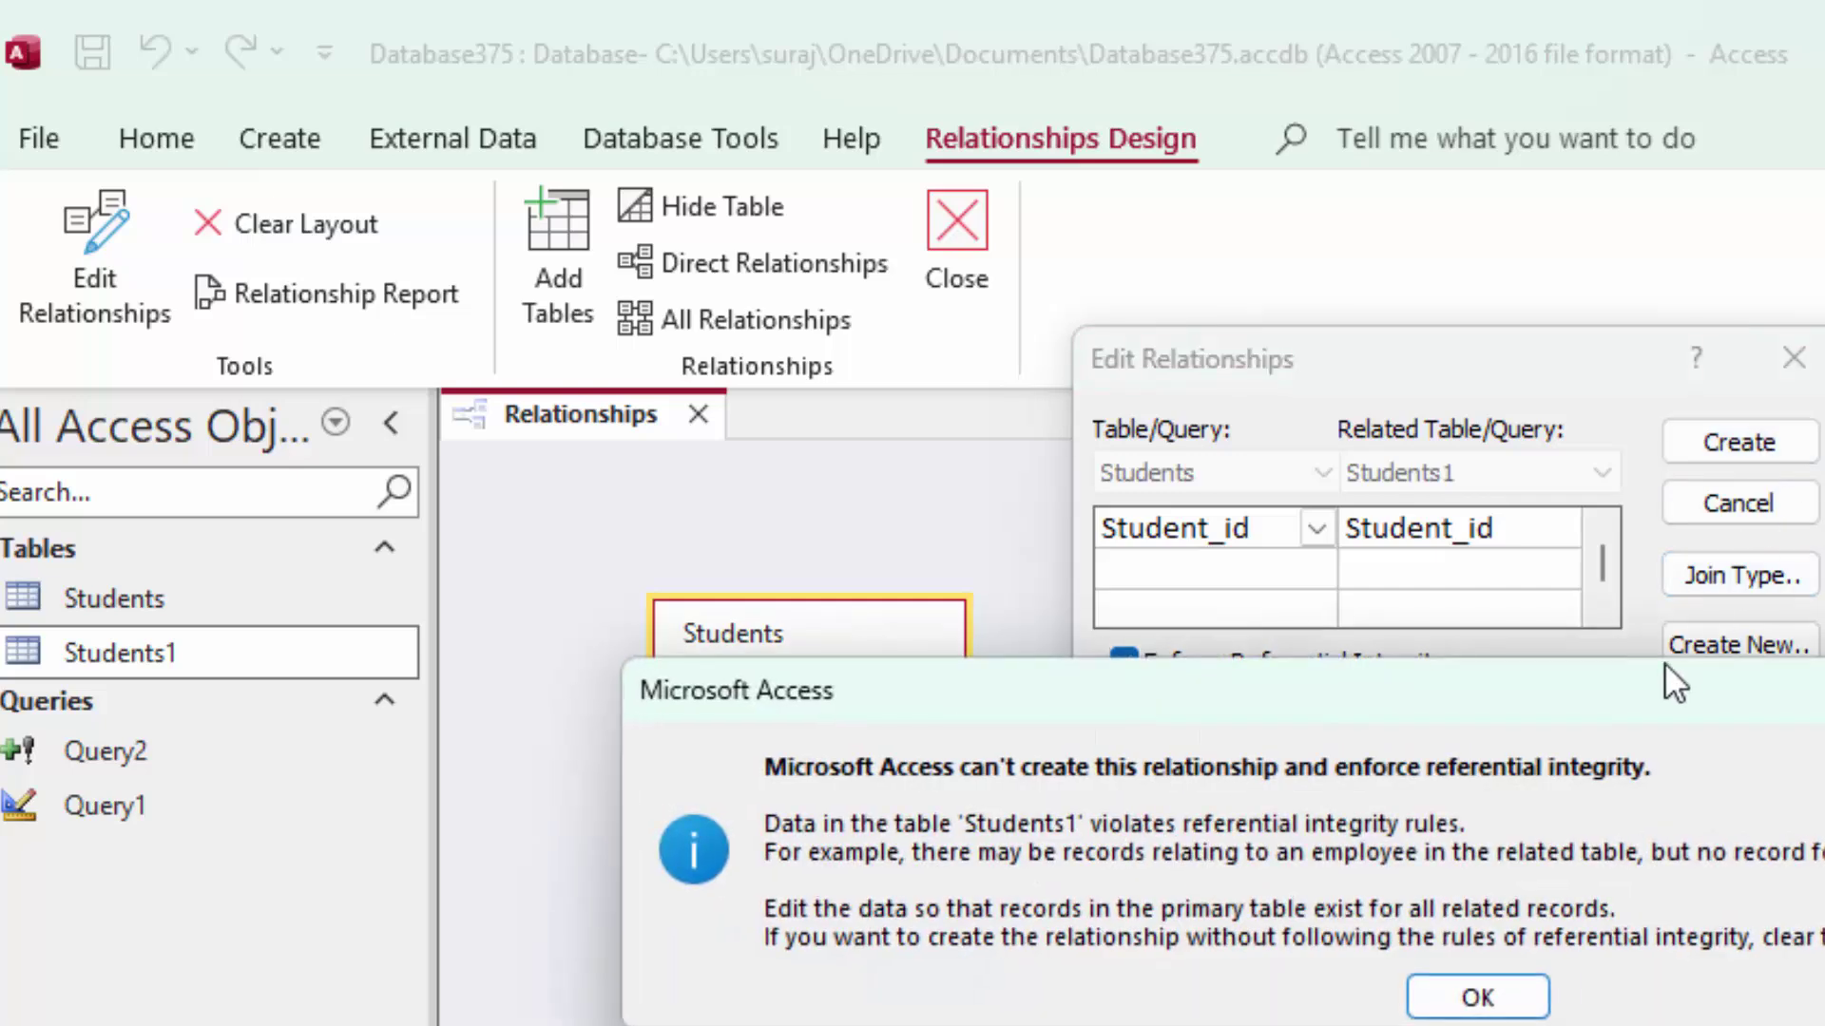
left_click(1487, 996)
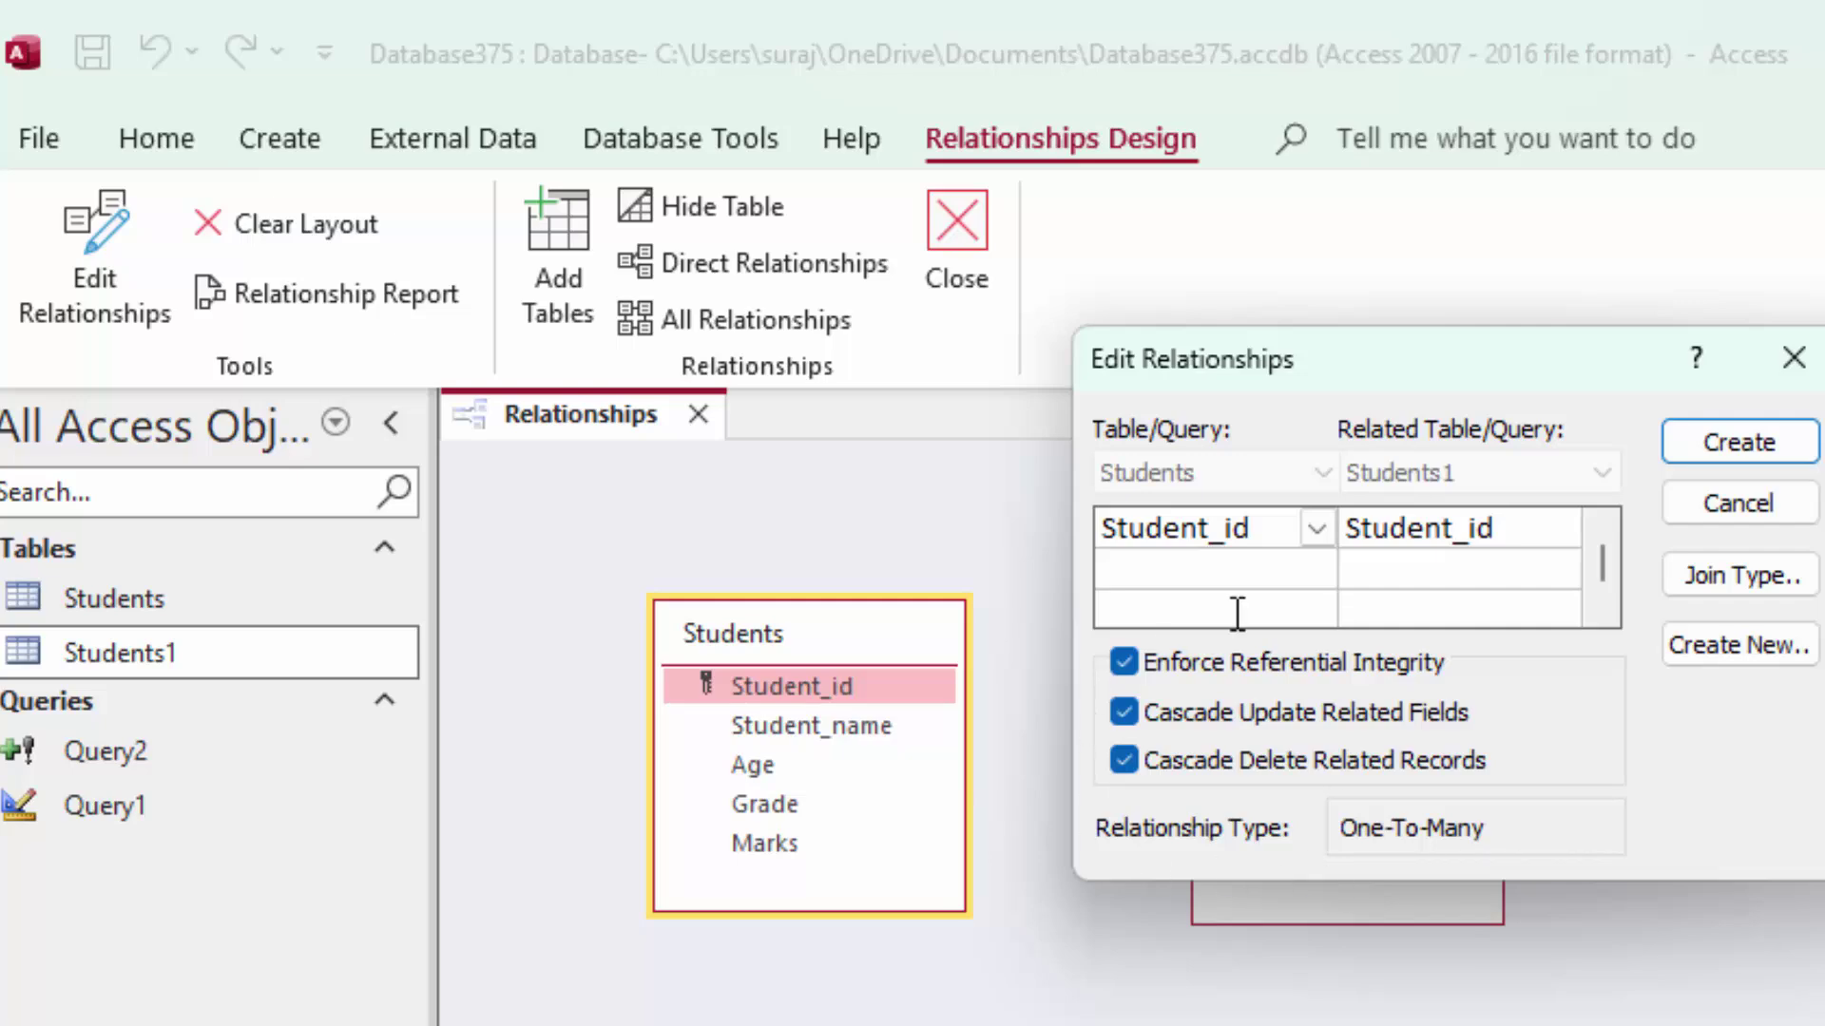
Retry creating the Student_id relationship and close the Relationships layout without saving it
left_click(1713, 459)
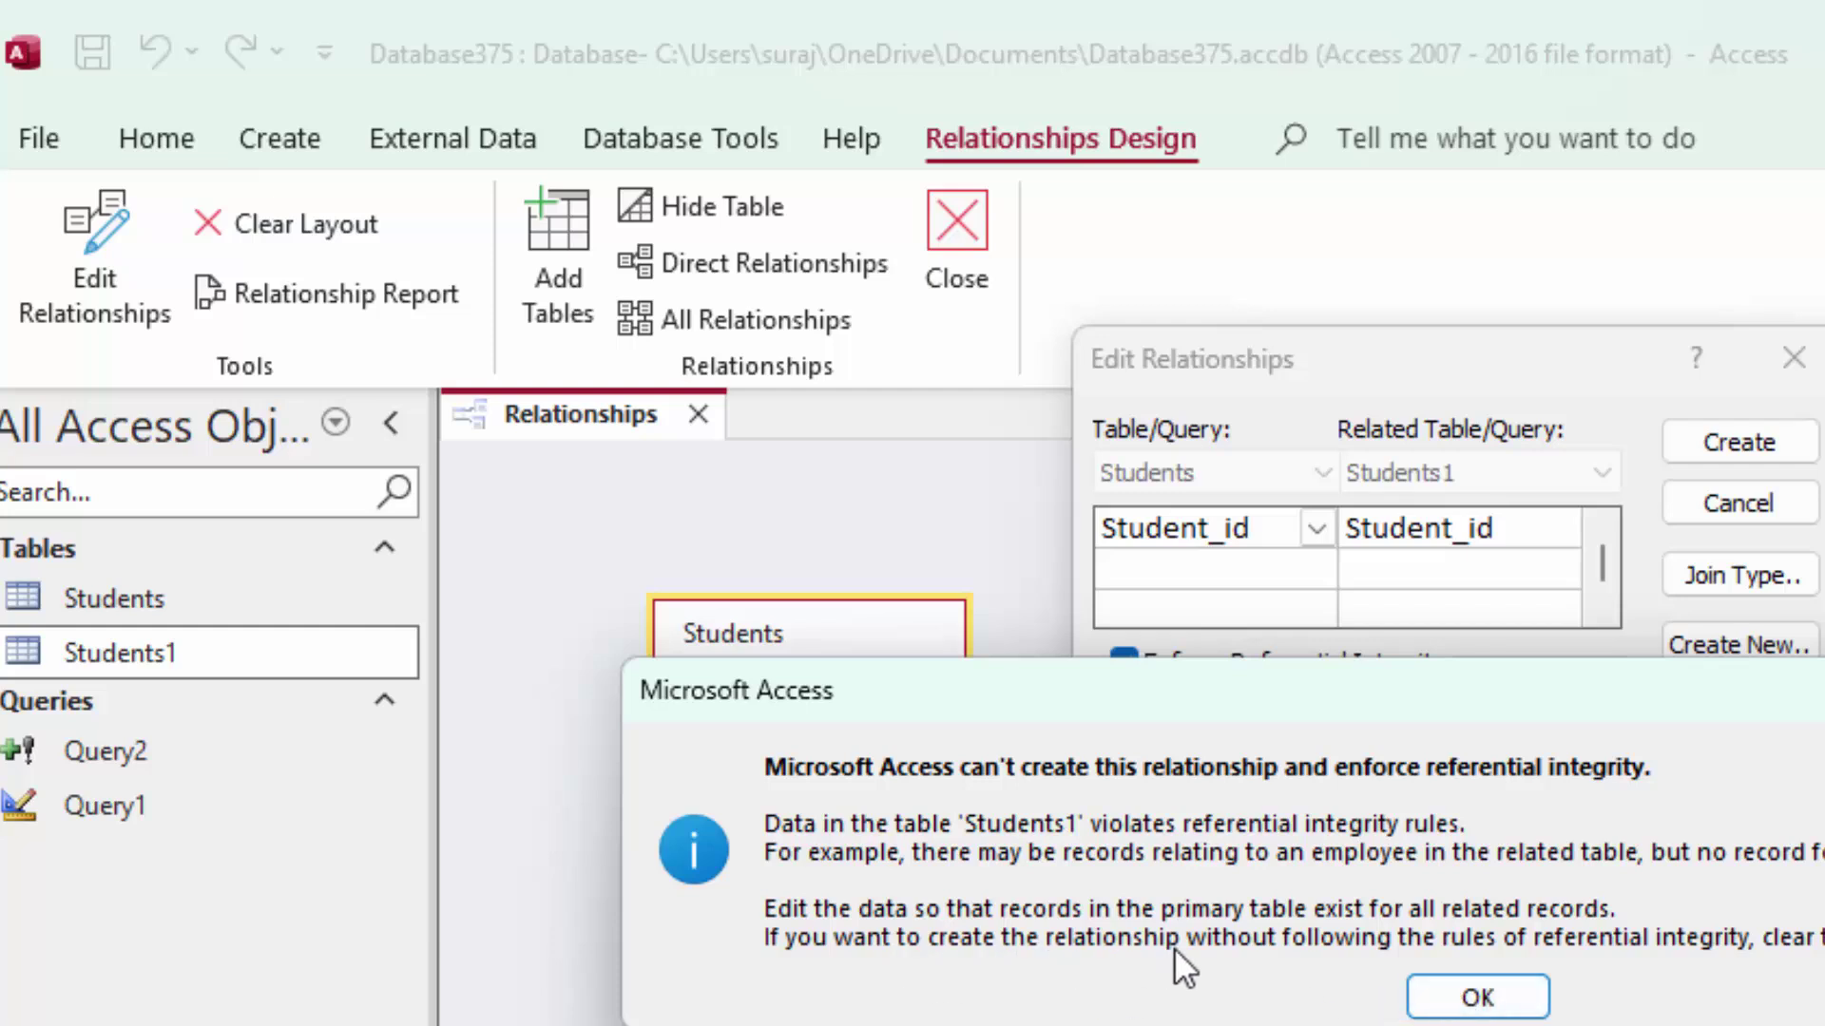
left_click(1478, 998)
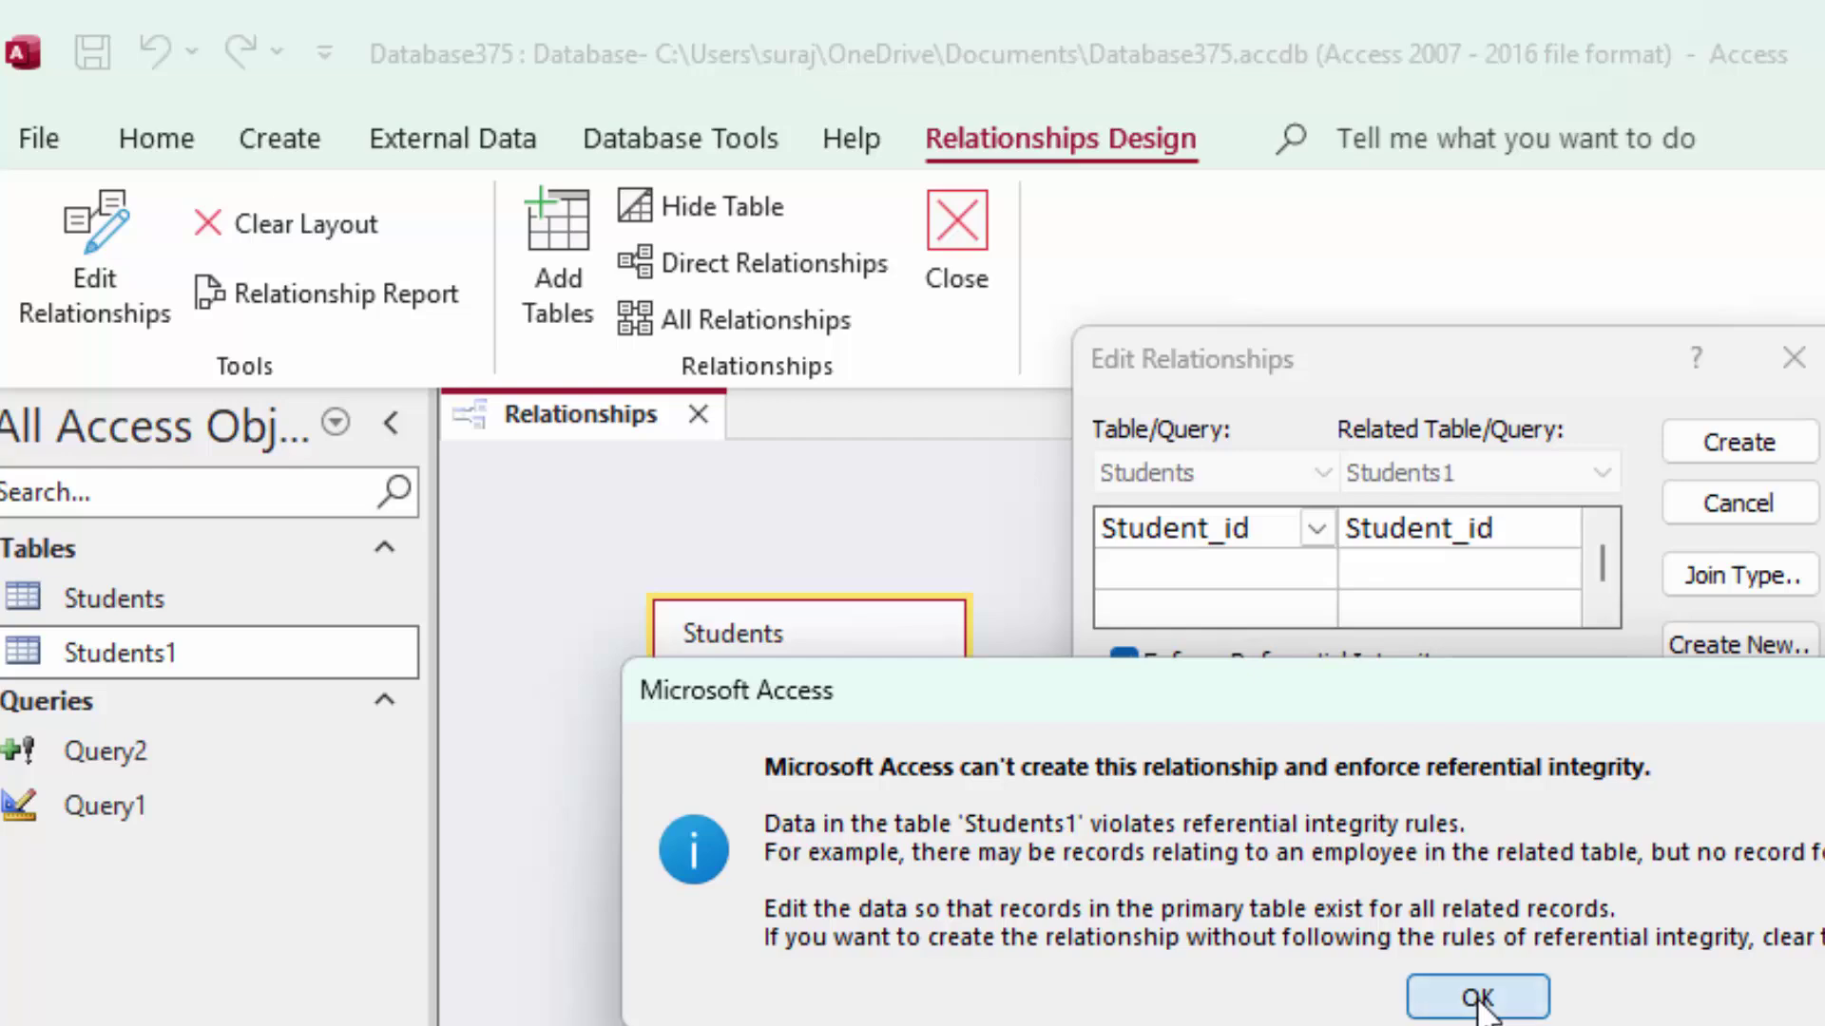
left_click(1787, 361)
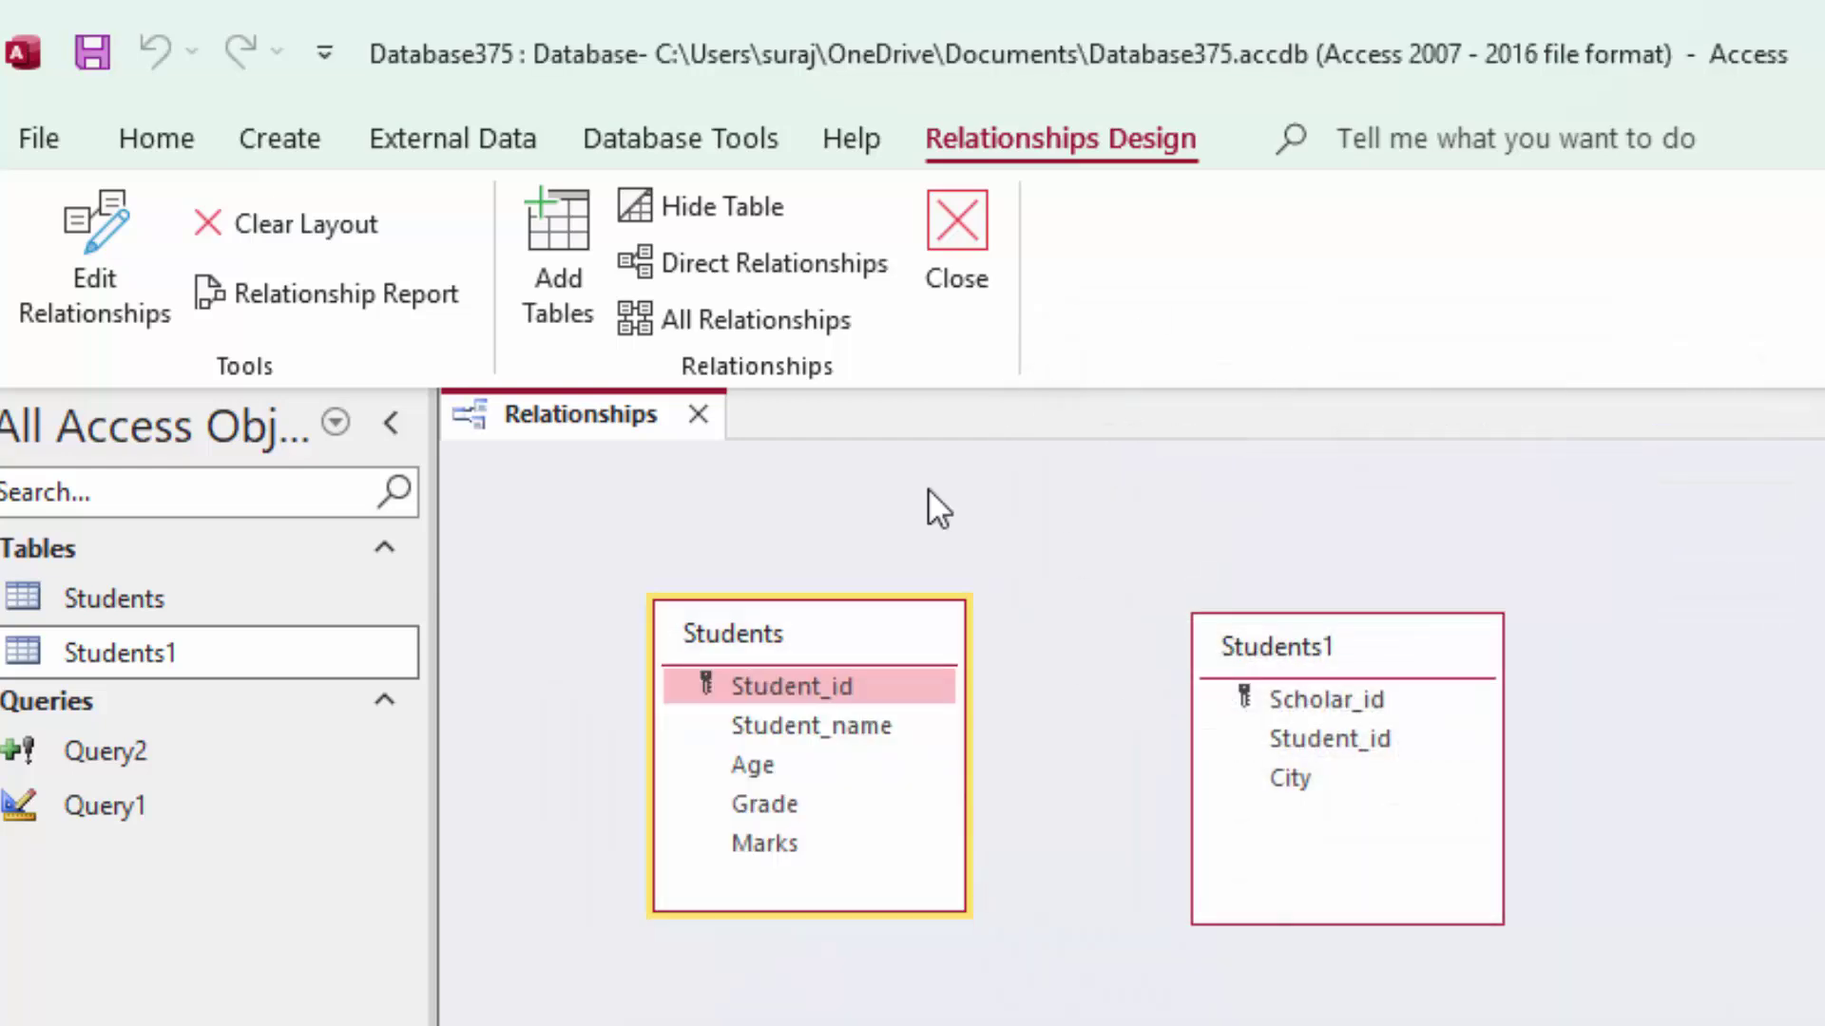
left_click(704, 409)
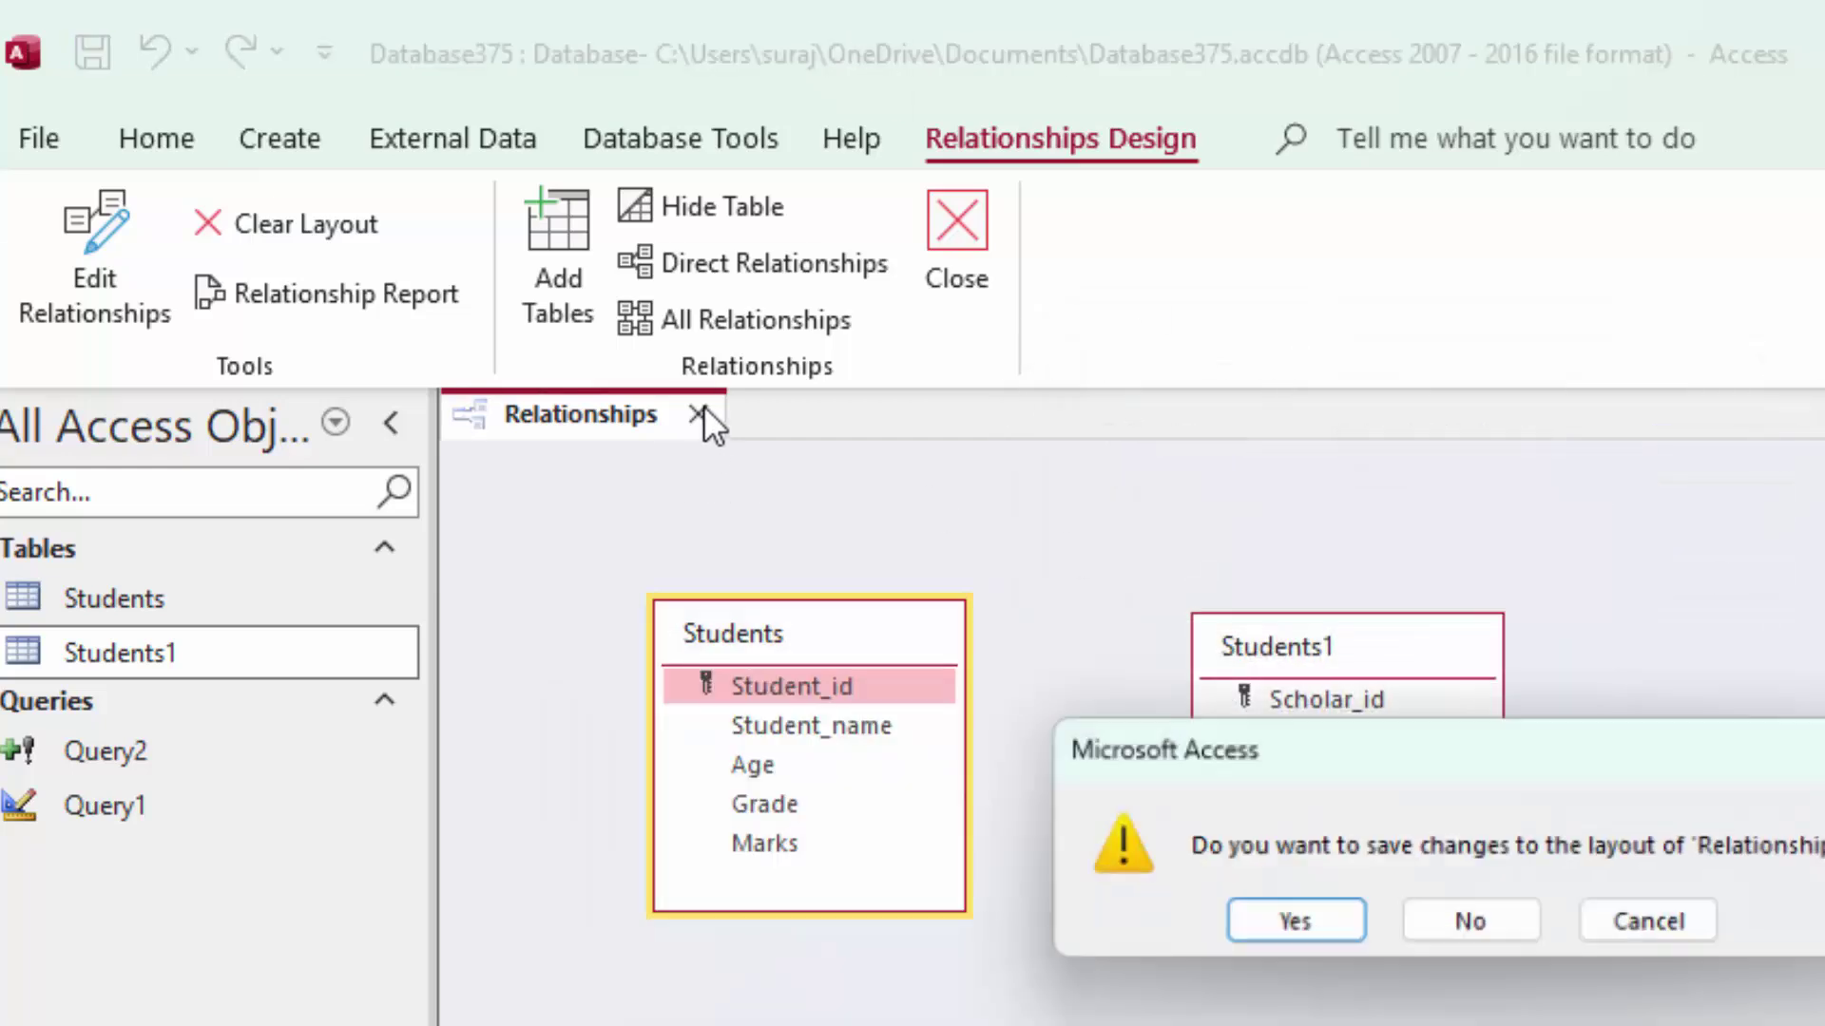
left_click(1499, 920)
Examine the Student_id data type in the Students table's Design view and switch to its Datasheet view
left_click(167, 597)
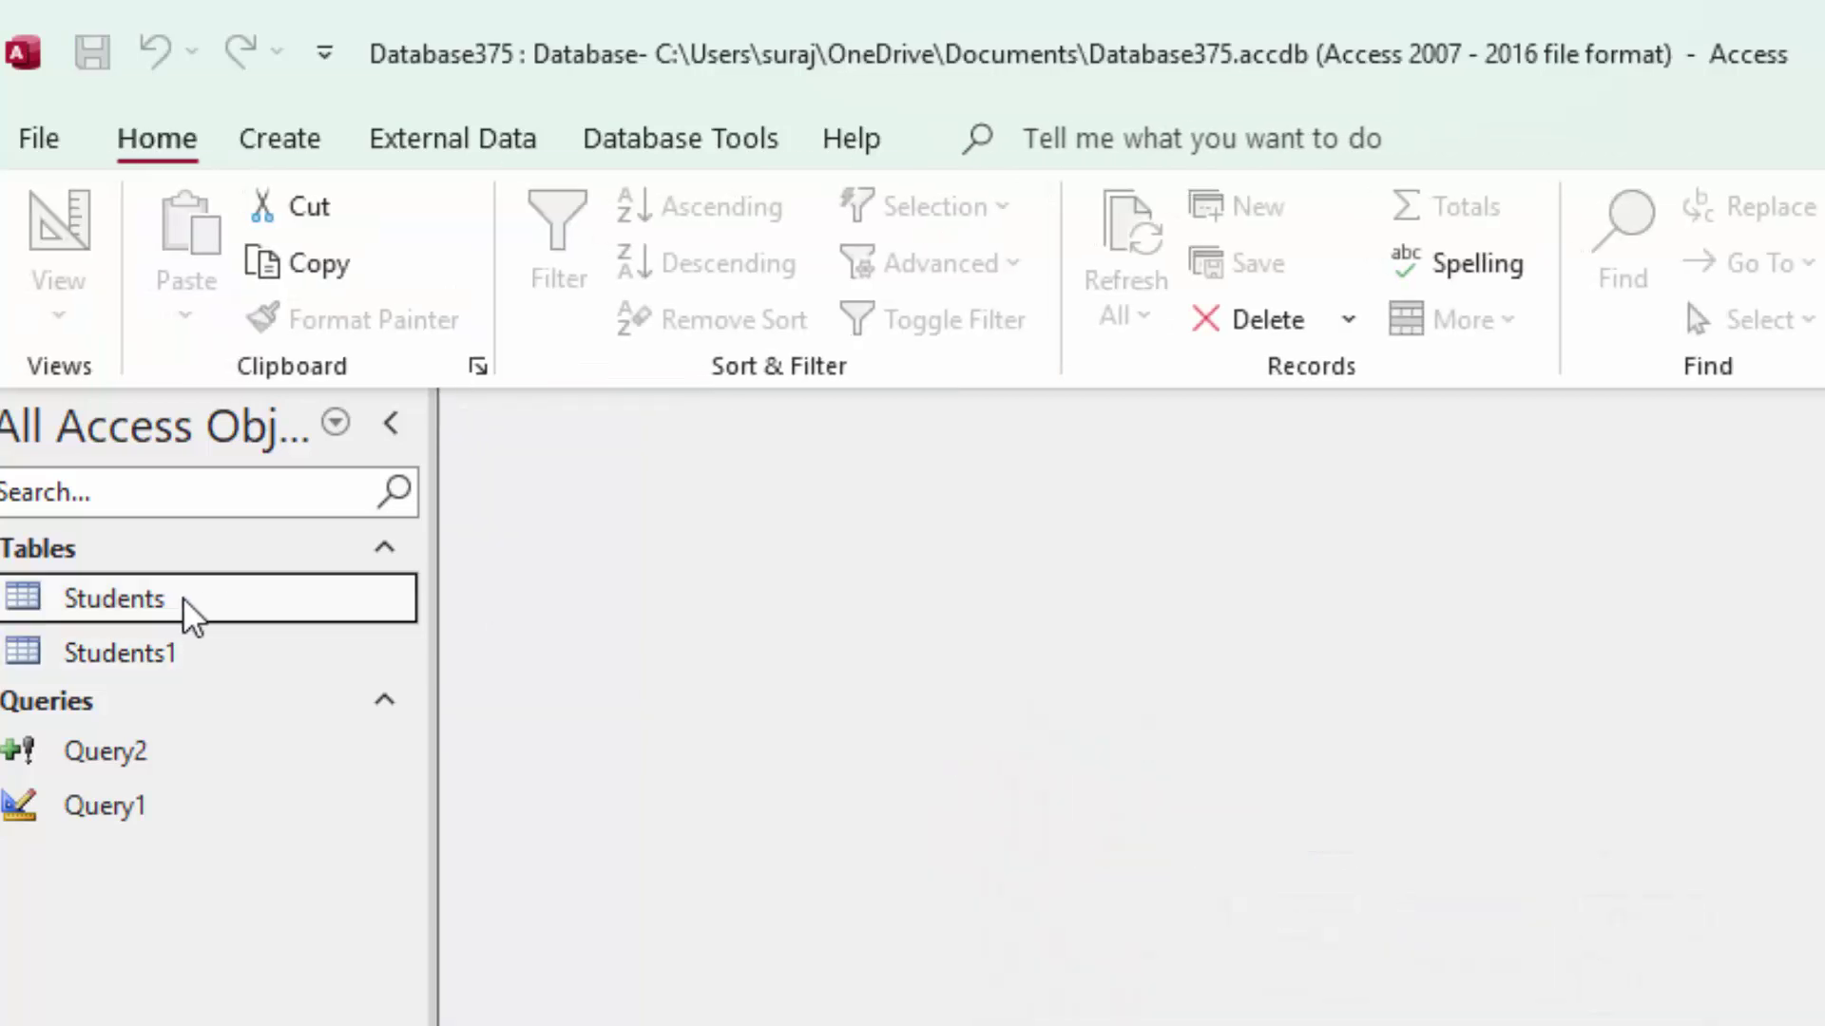
right_click(182, 597)
left_click(430, 693)
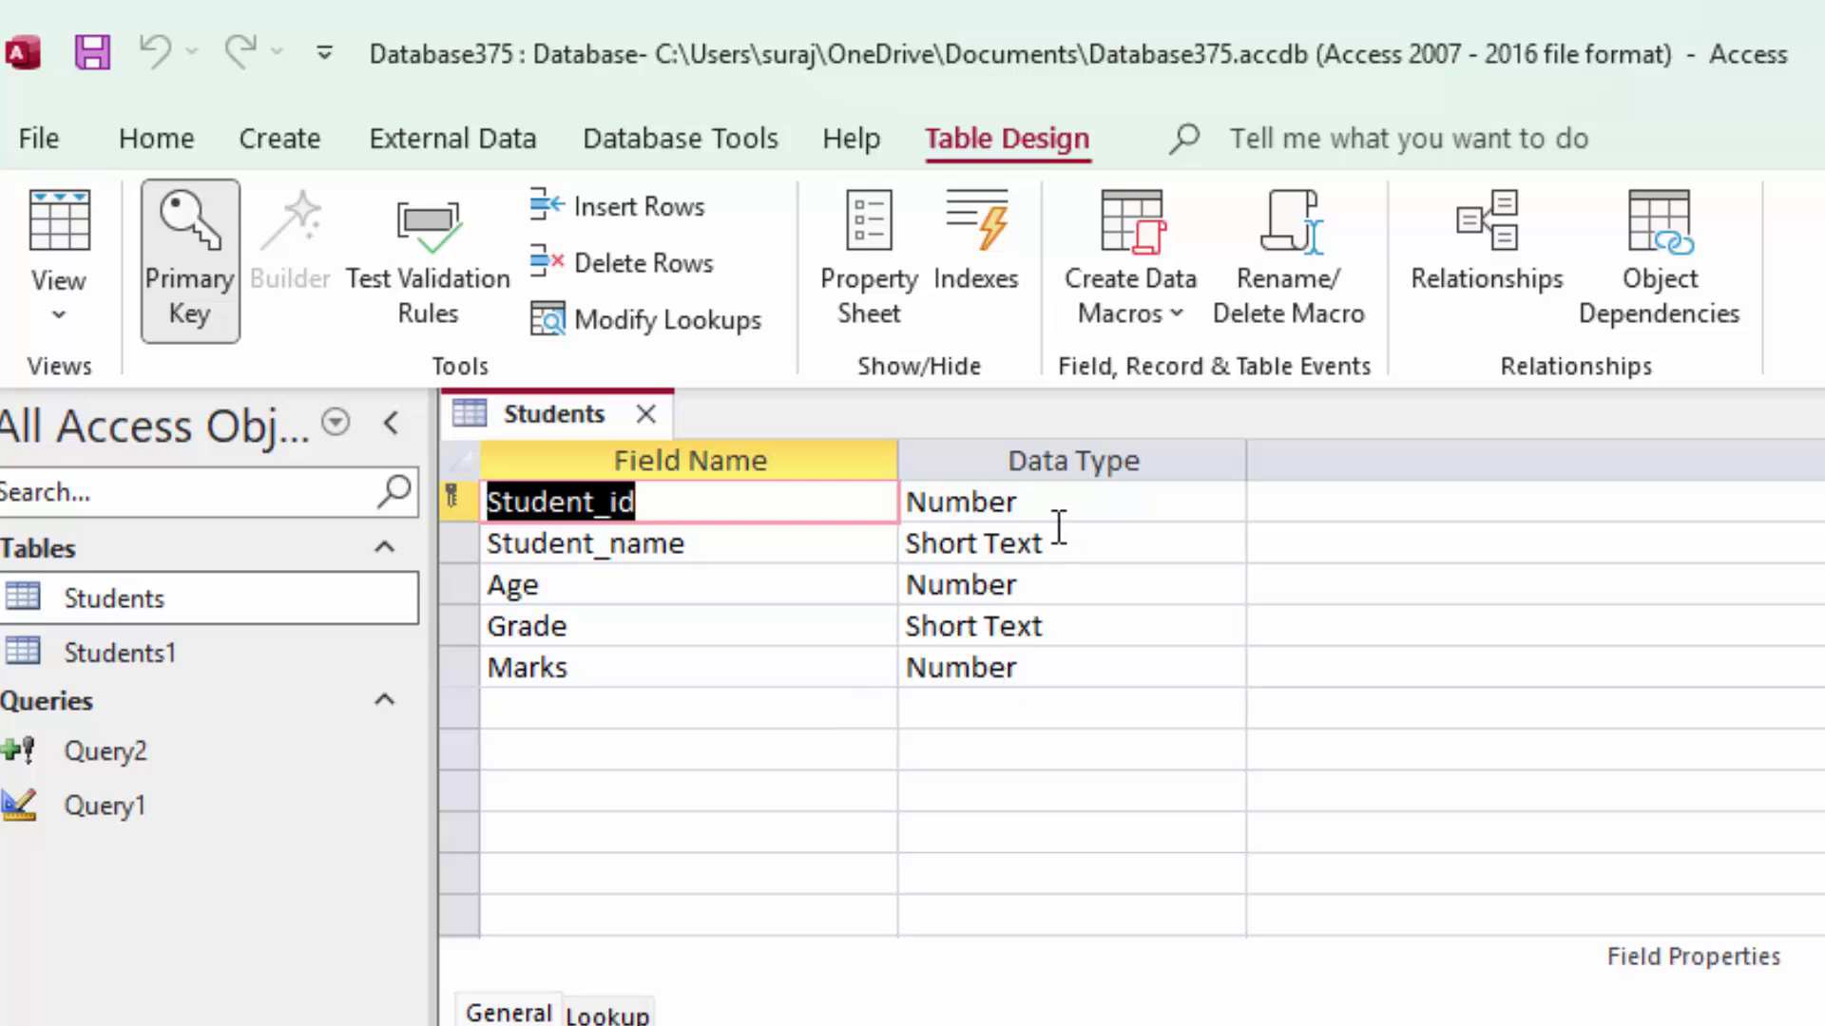
left_click(1055, 519)
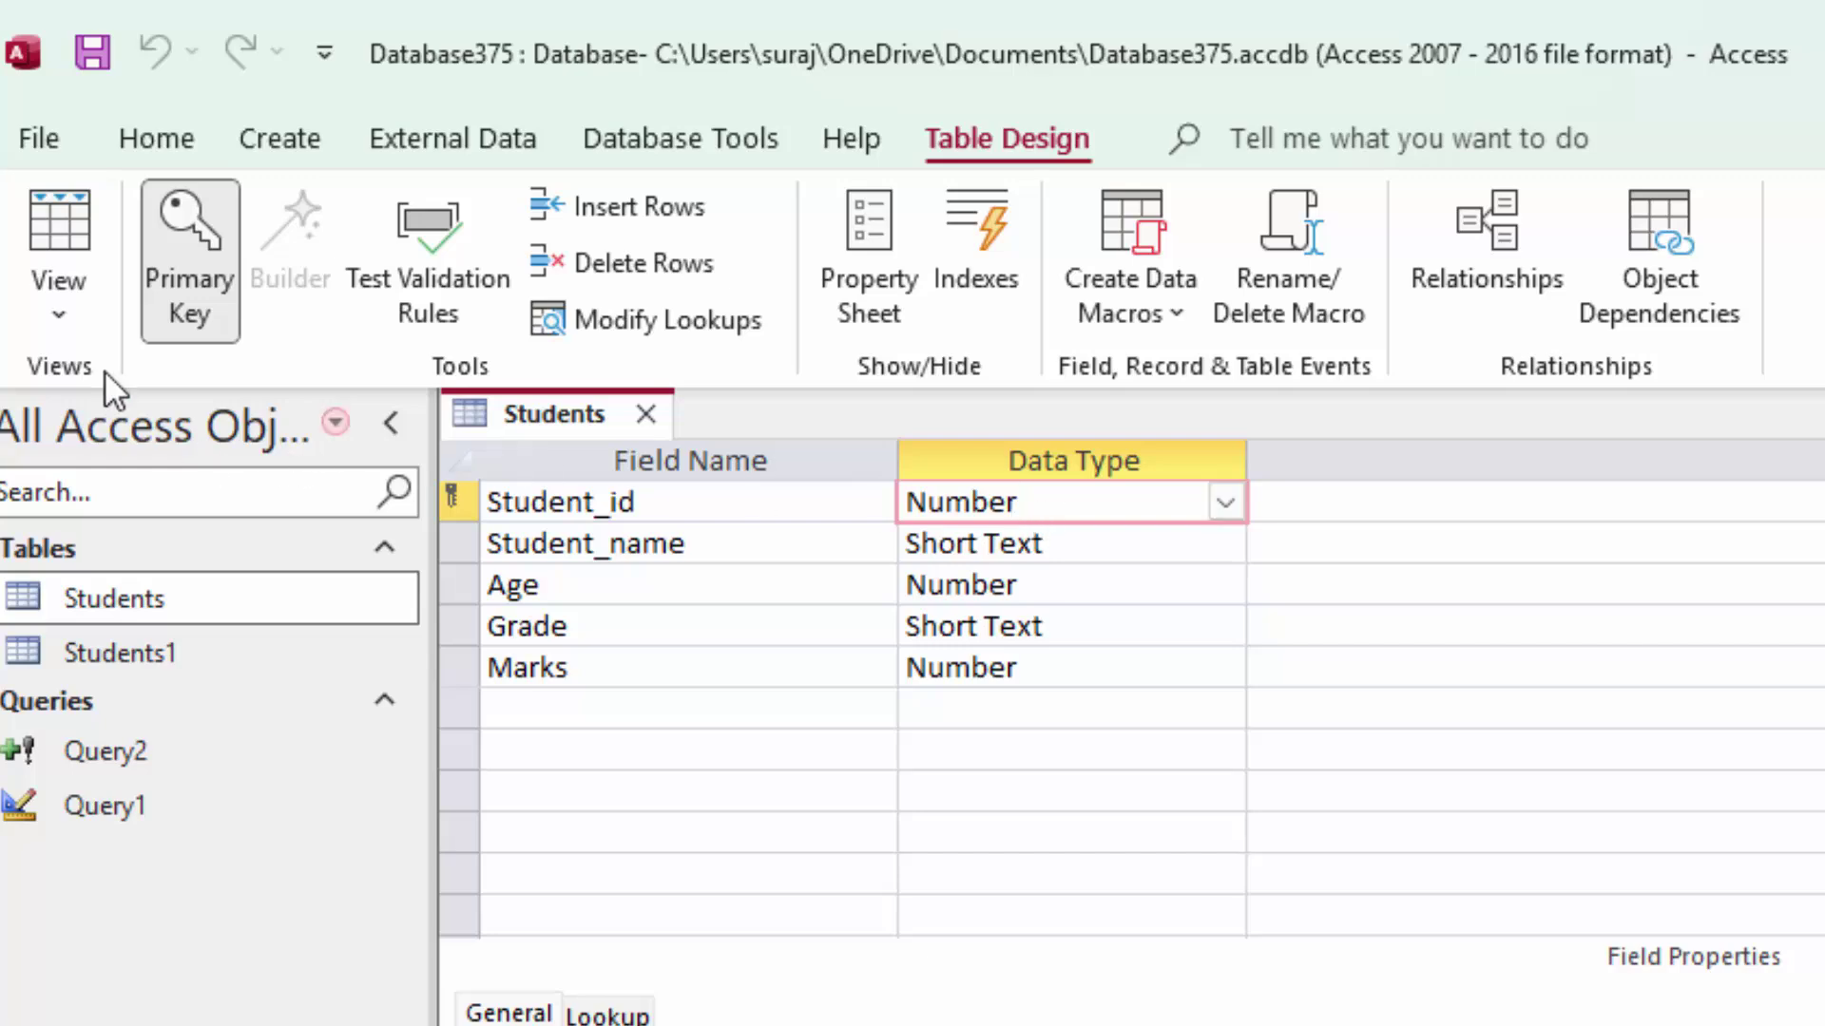
left_click(69, 264)
Examine the Students1 field data types in Design view and check its records in Datasheet view
left_click(187, 652)
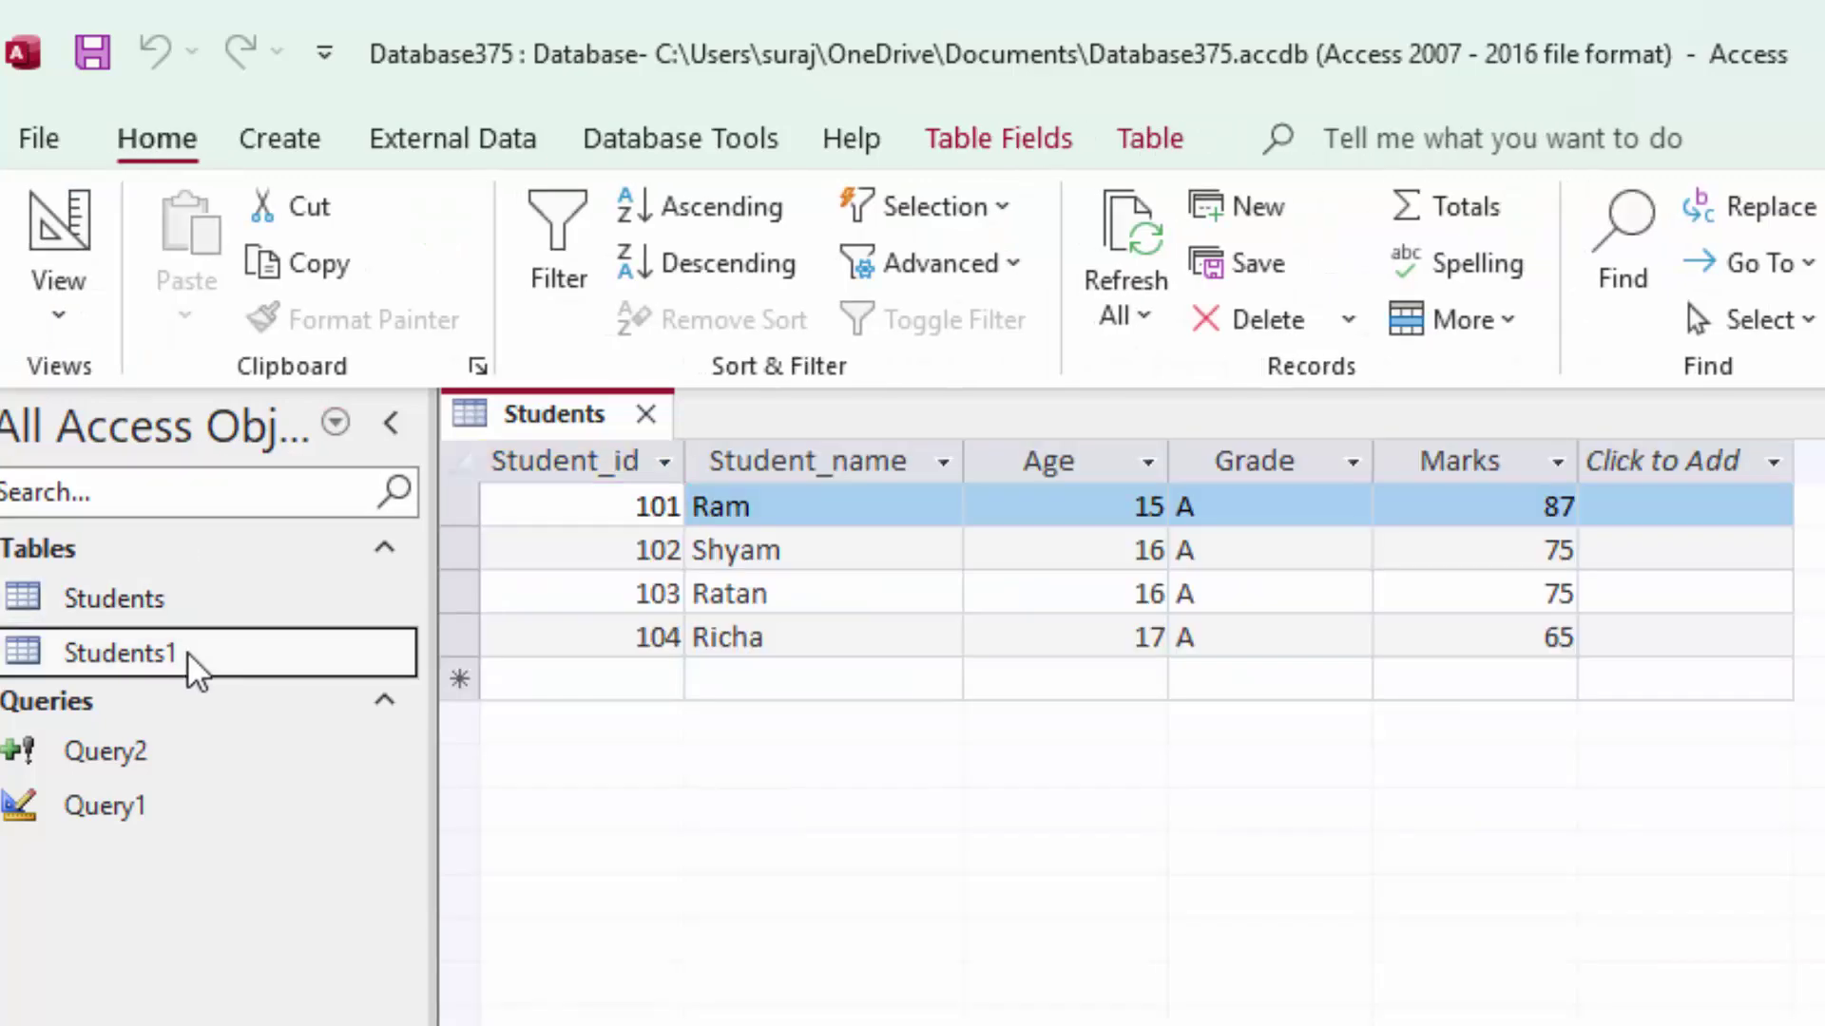
right_click(187, 652)
left_click(293, 743)
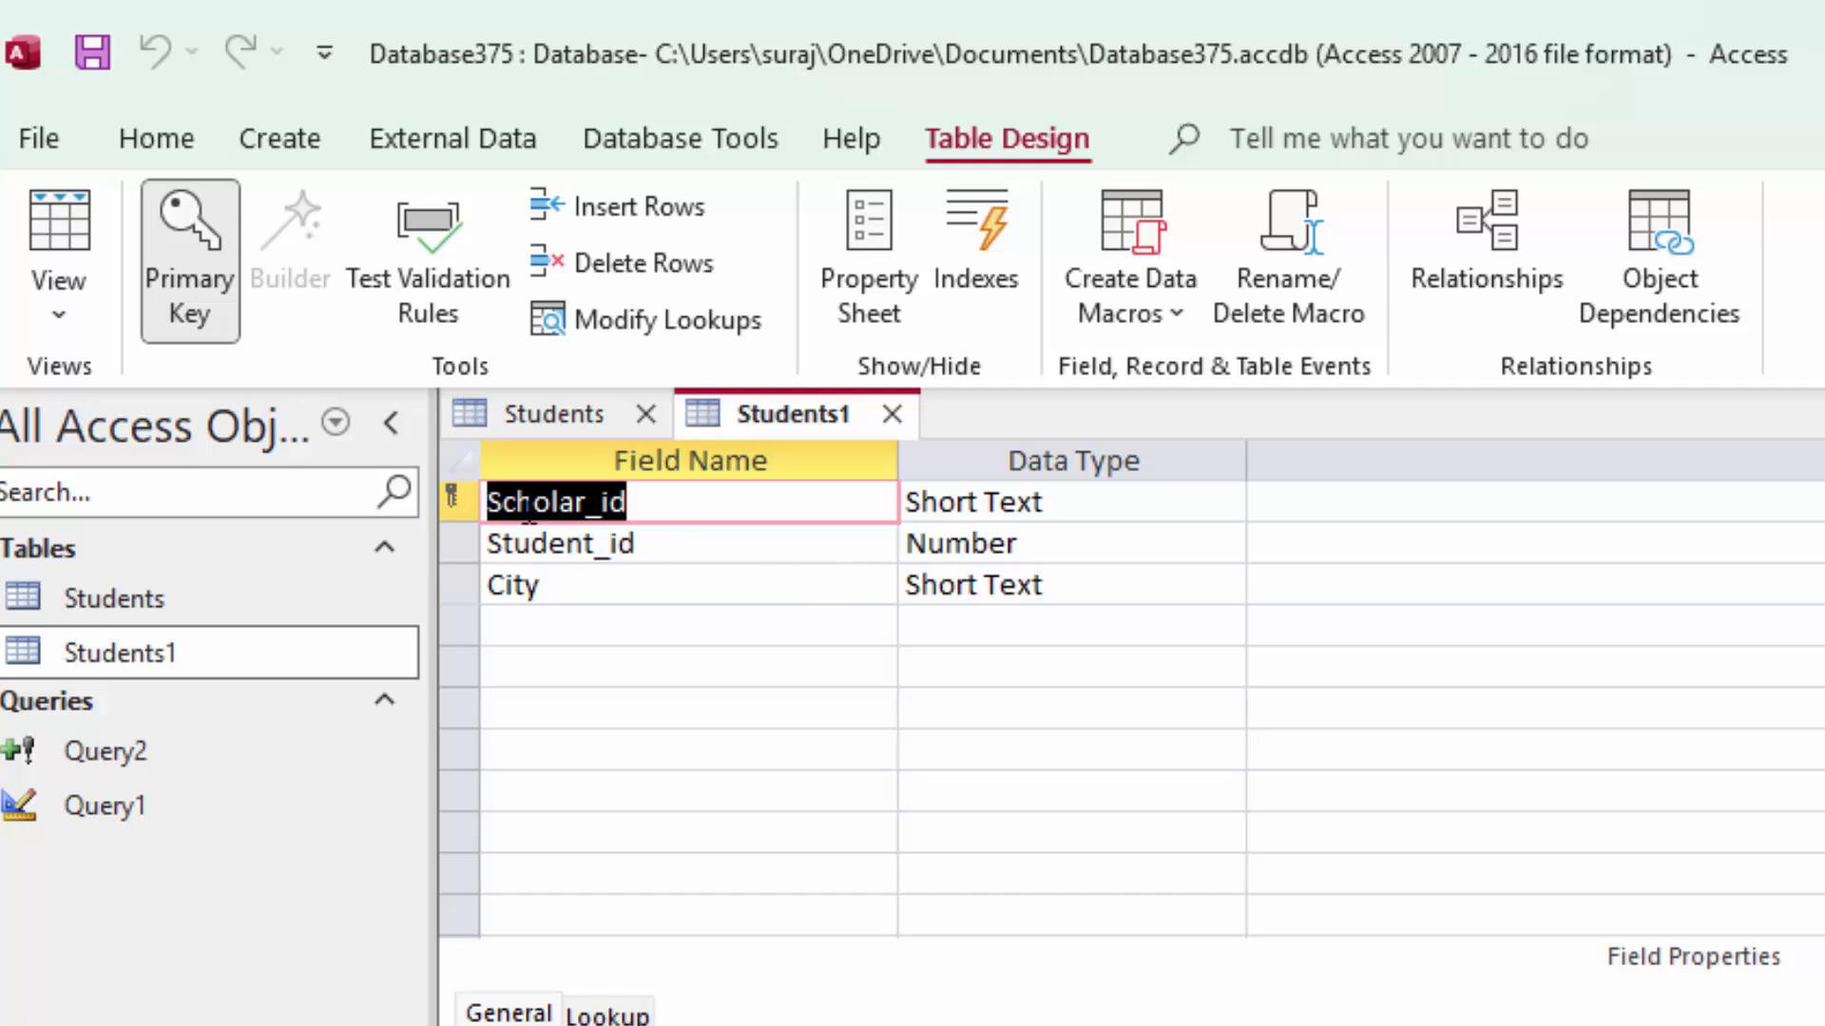
left_click(62, 223)
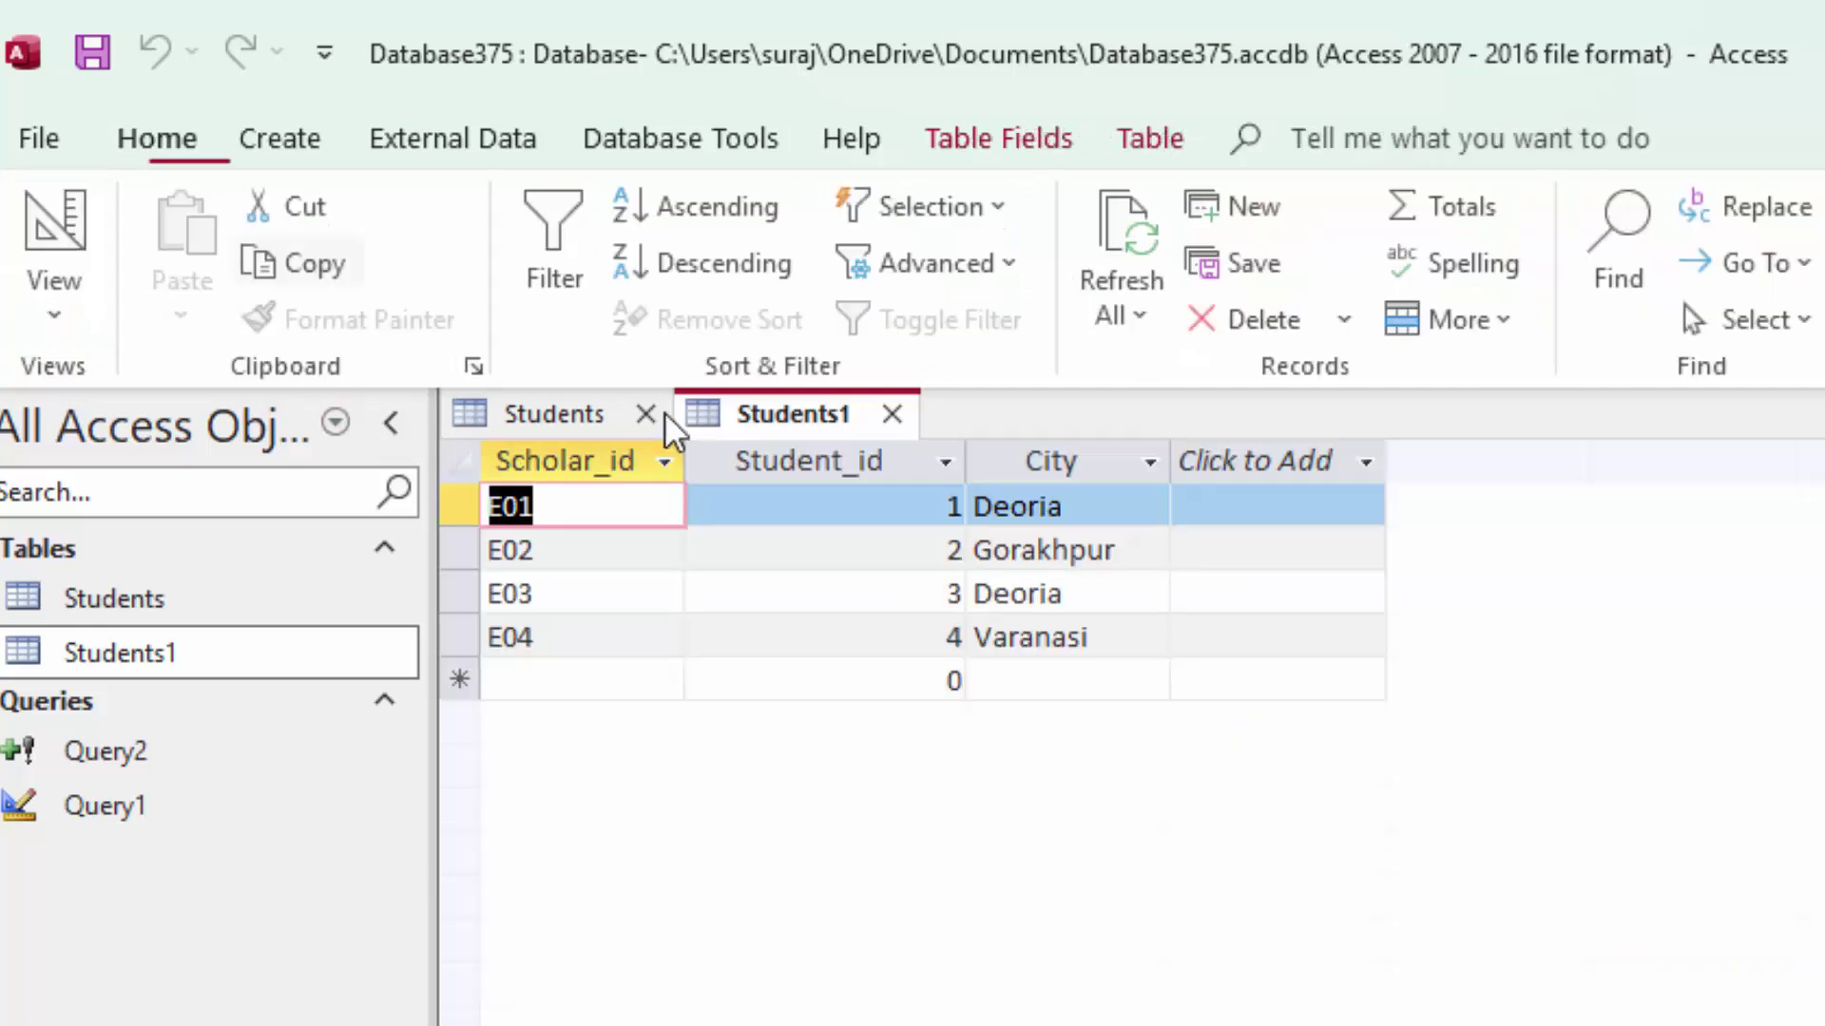
Close both open tables and add Students and Students1 side by side to the Relationships layout
left_click(893, 413)
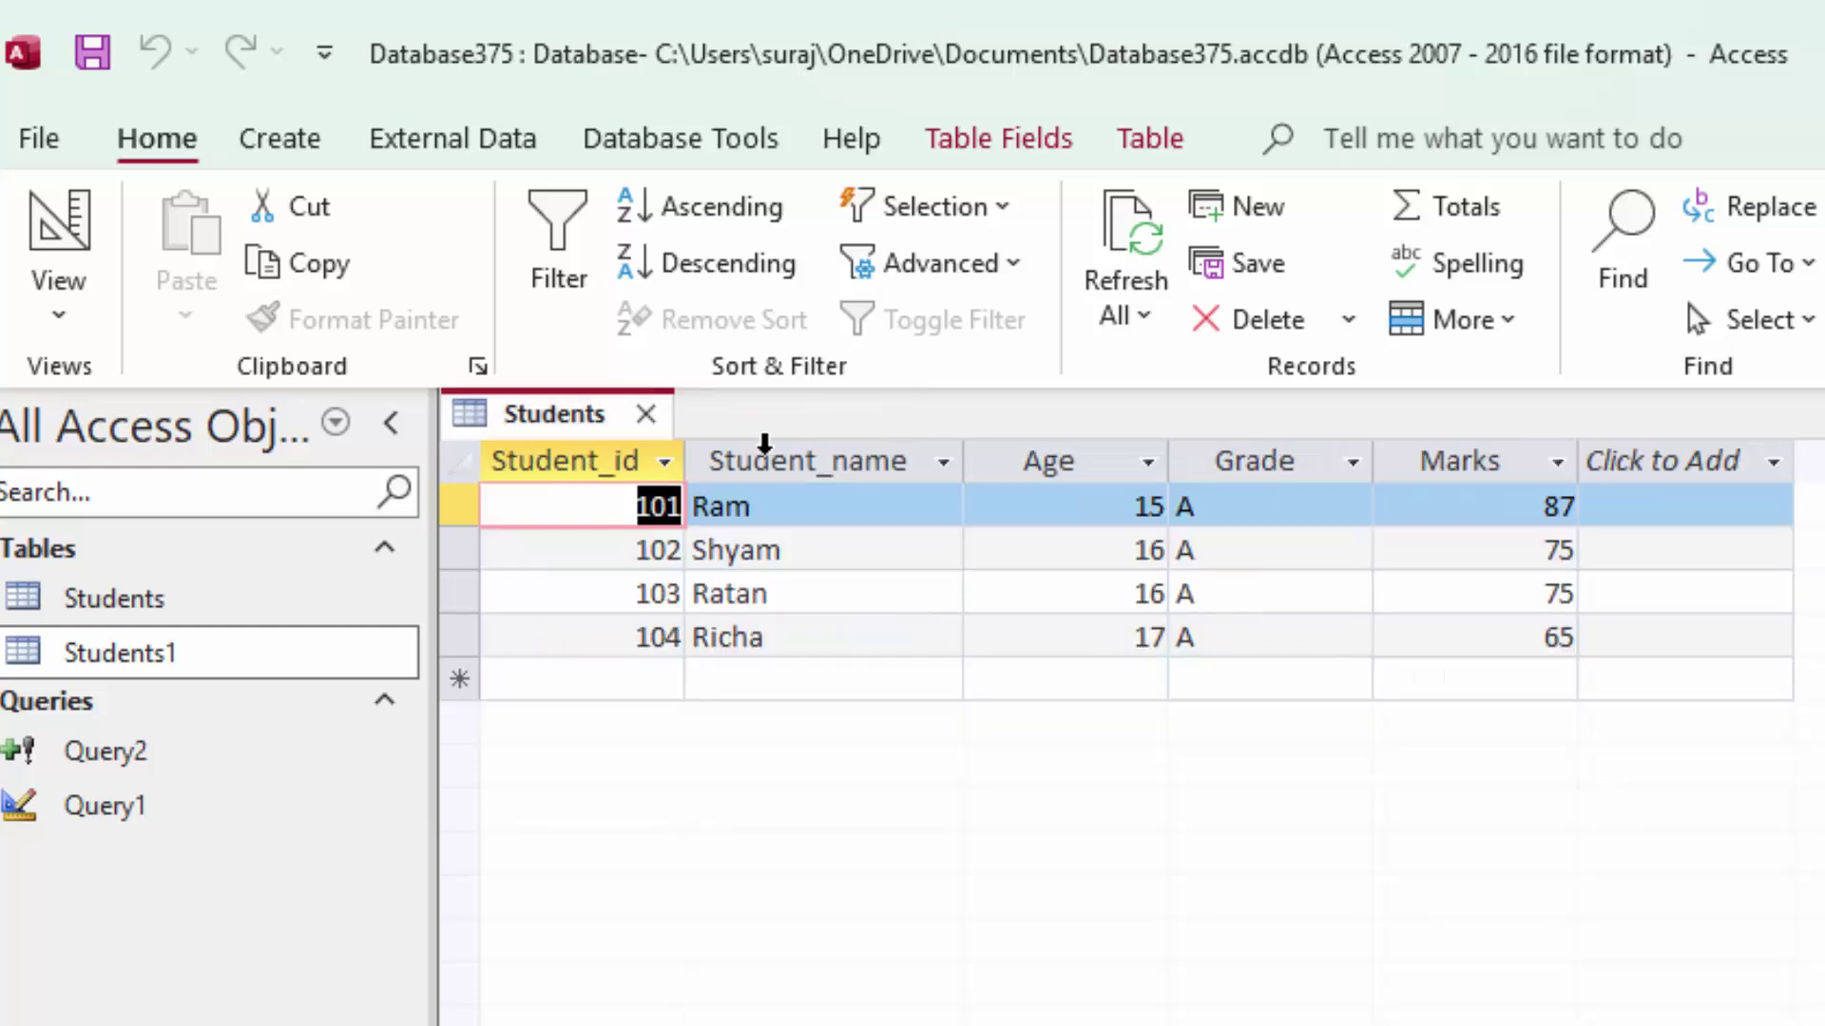
left_click(645, 414)
left_click(287, 138)
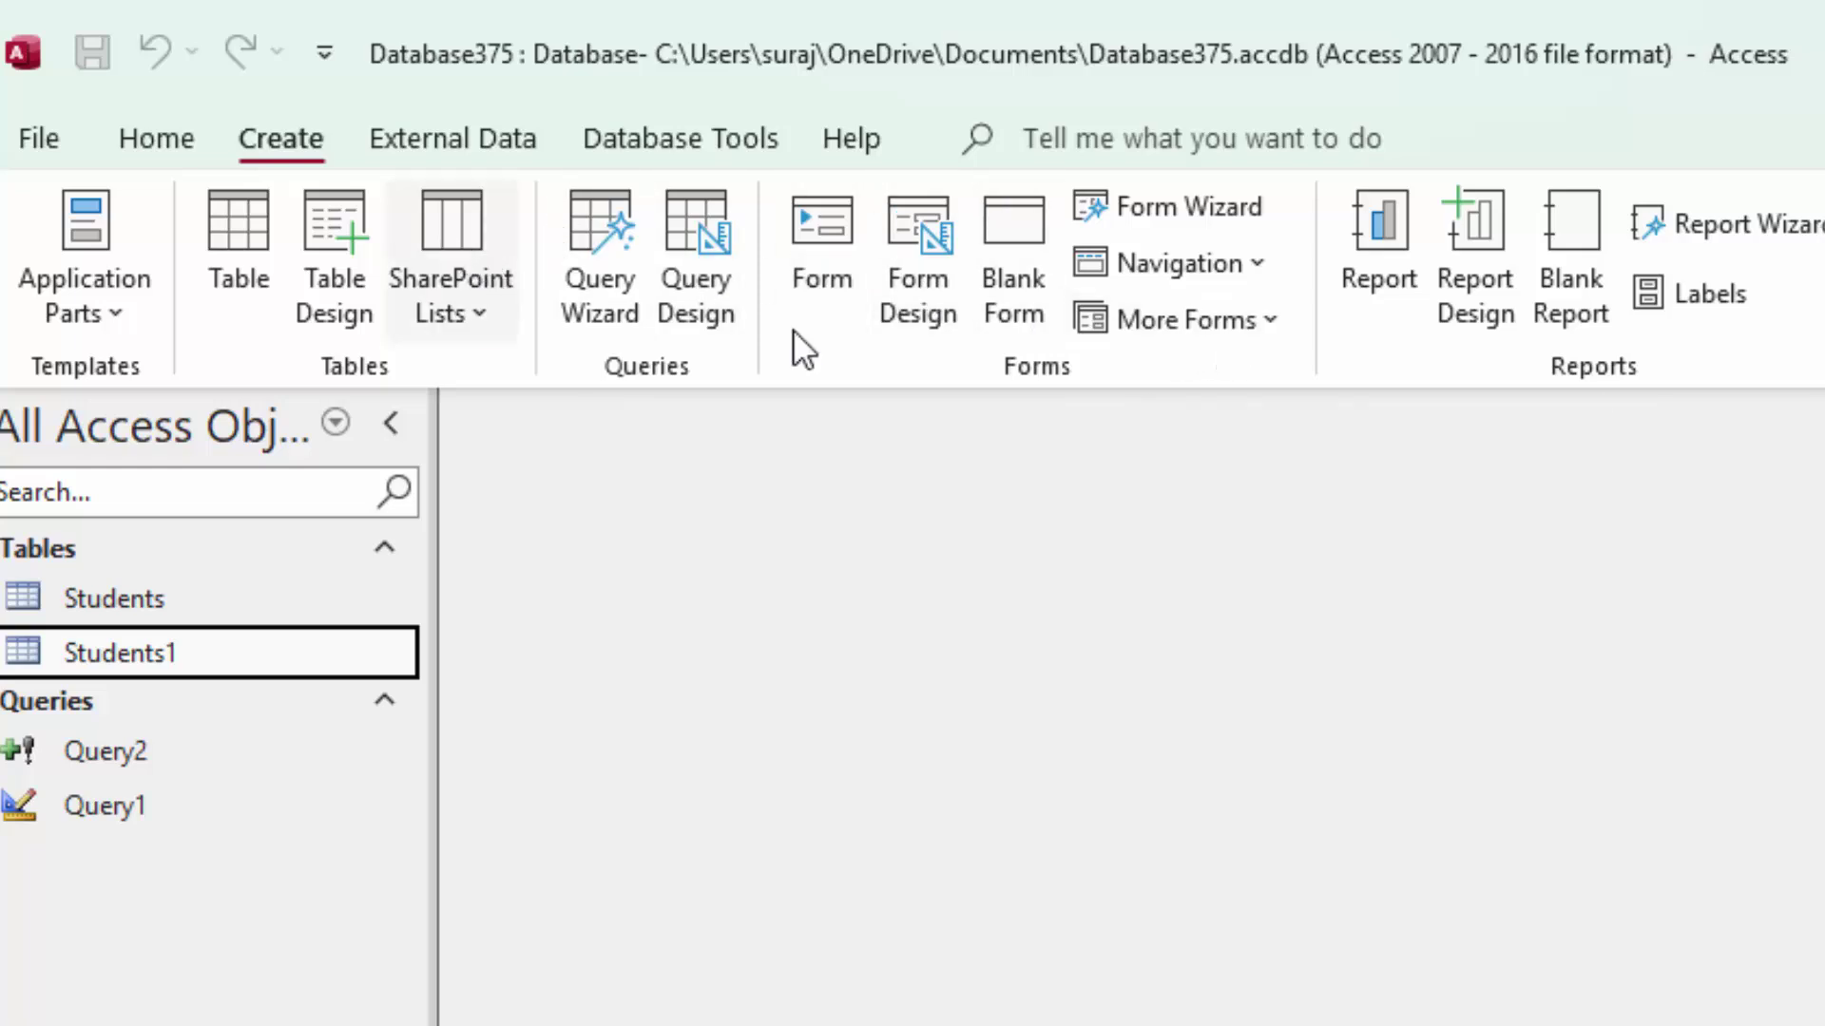
left_click(631, 143)
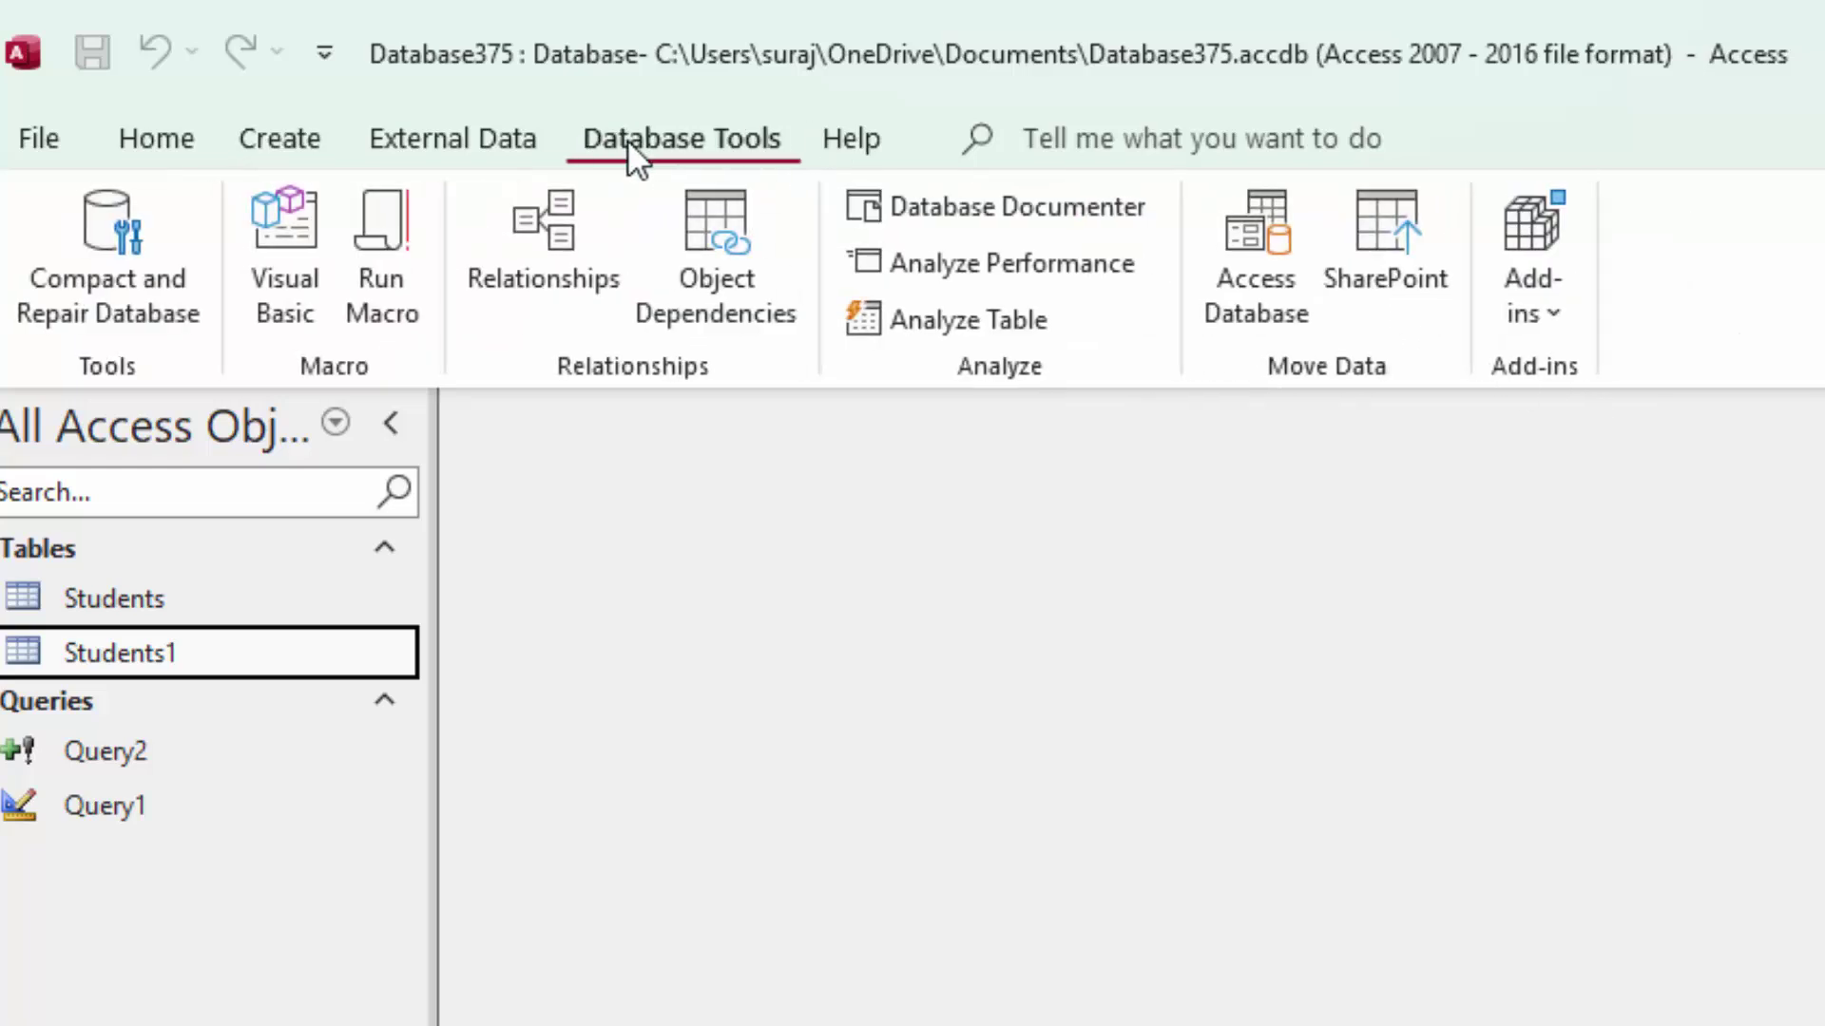
left_click(523, 259)
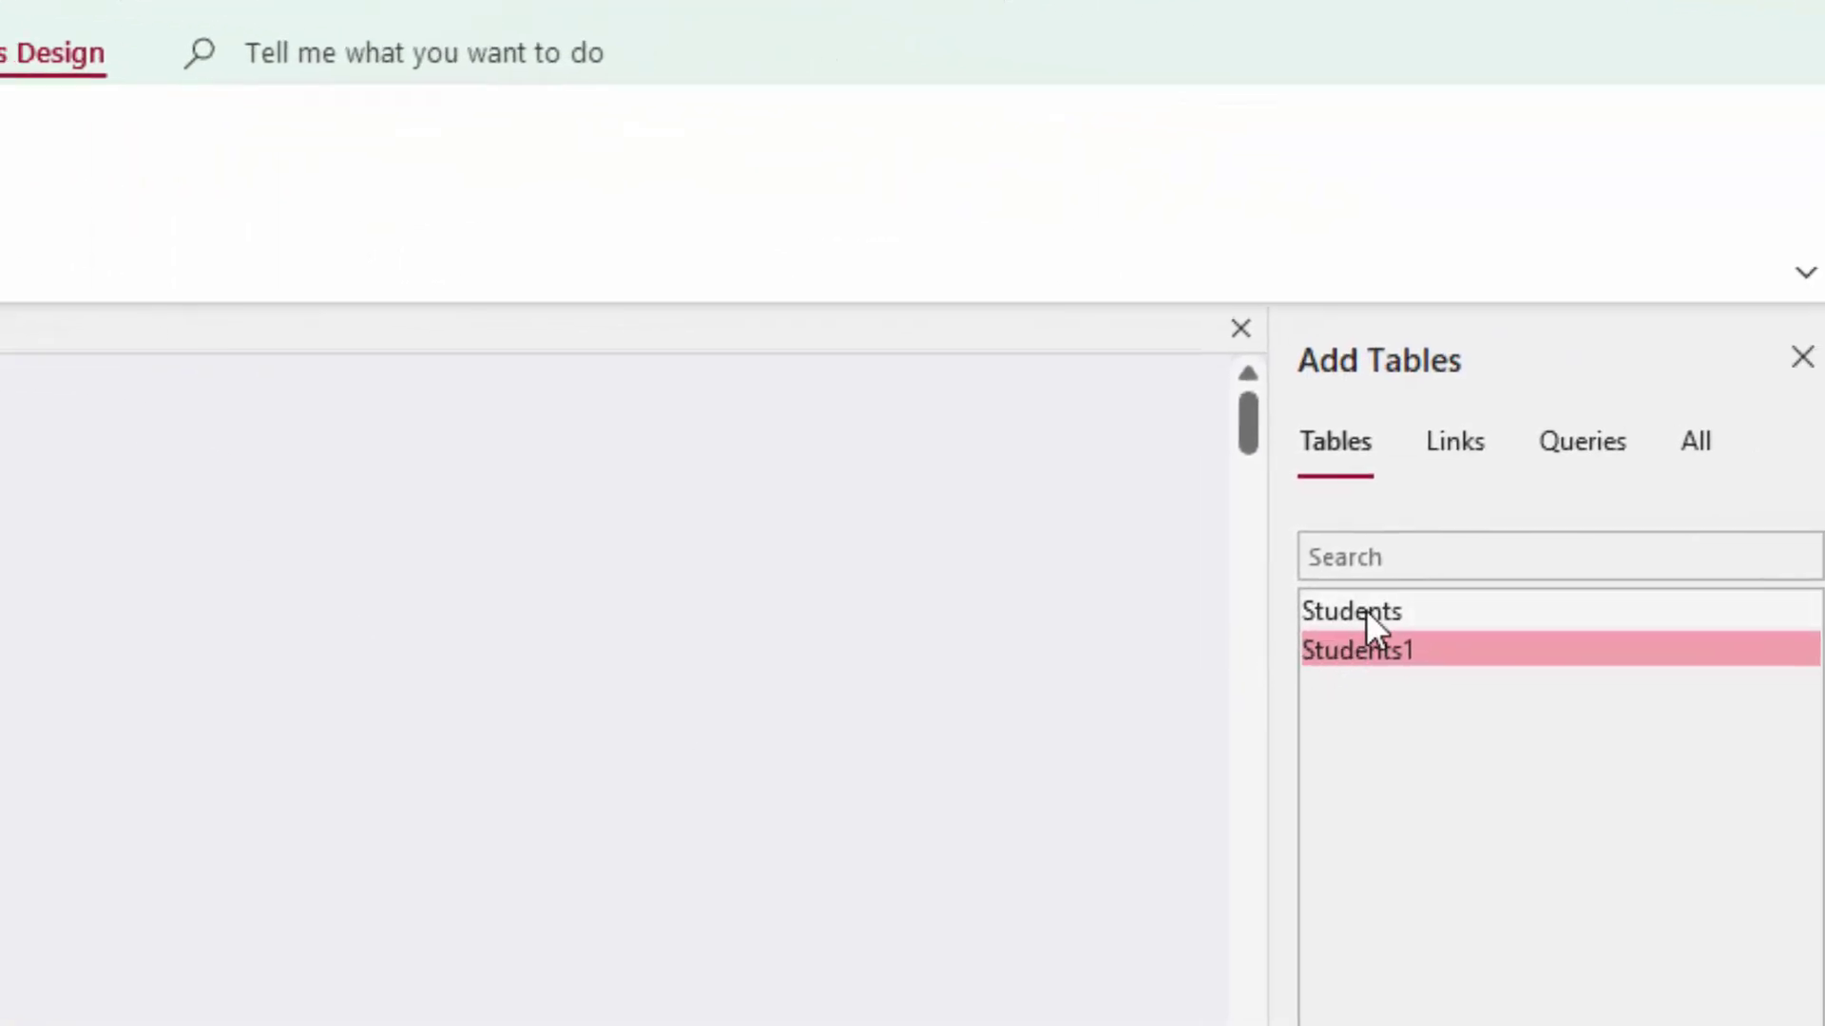
left_click_drag(1365, 608, 0, 521)
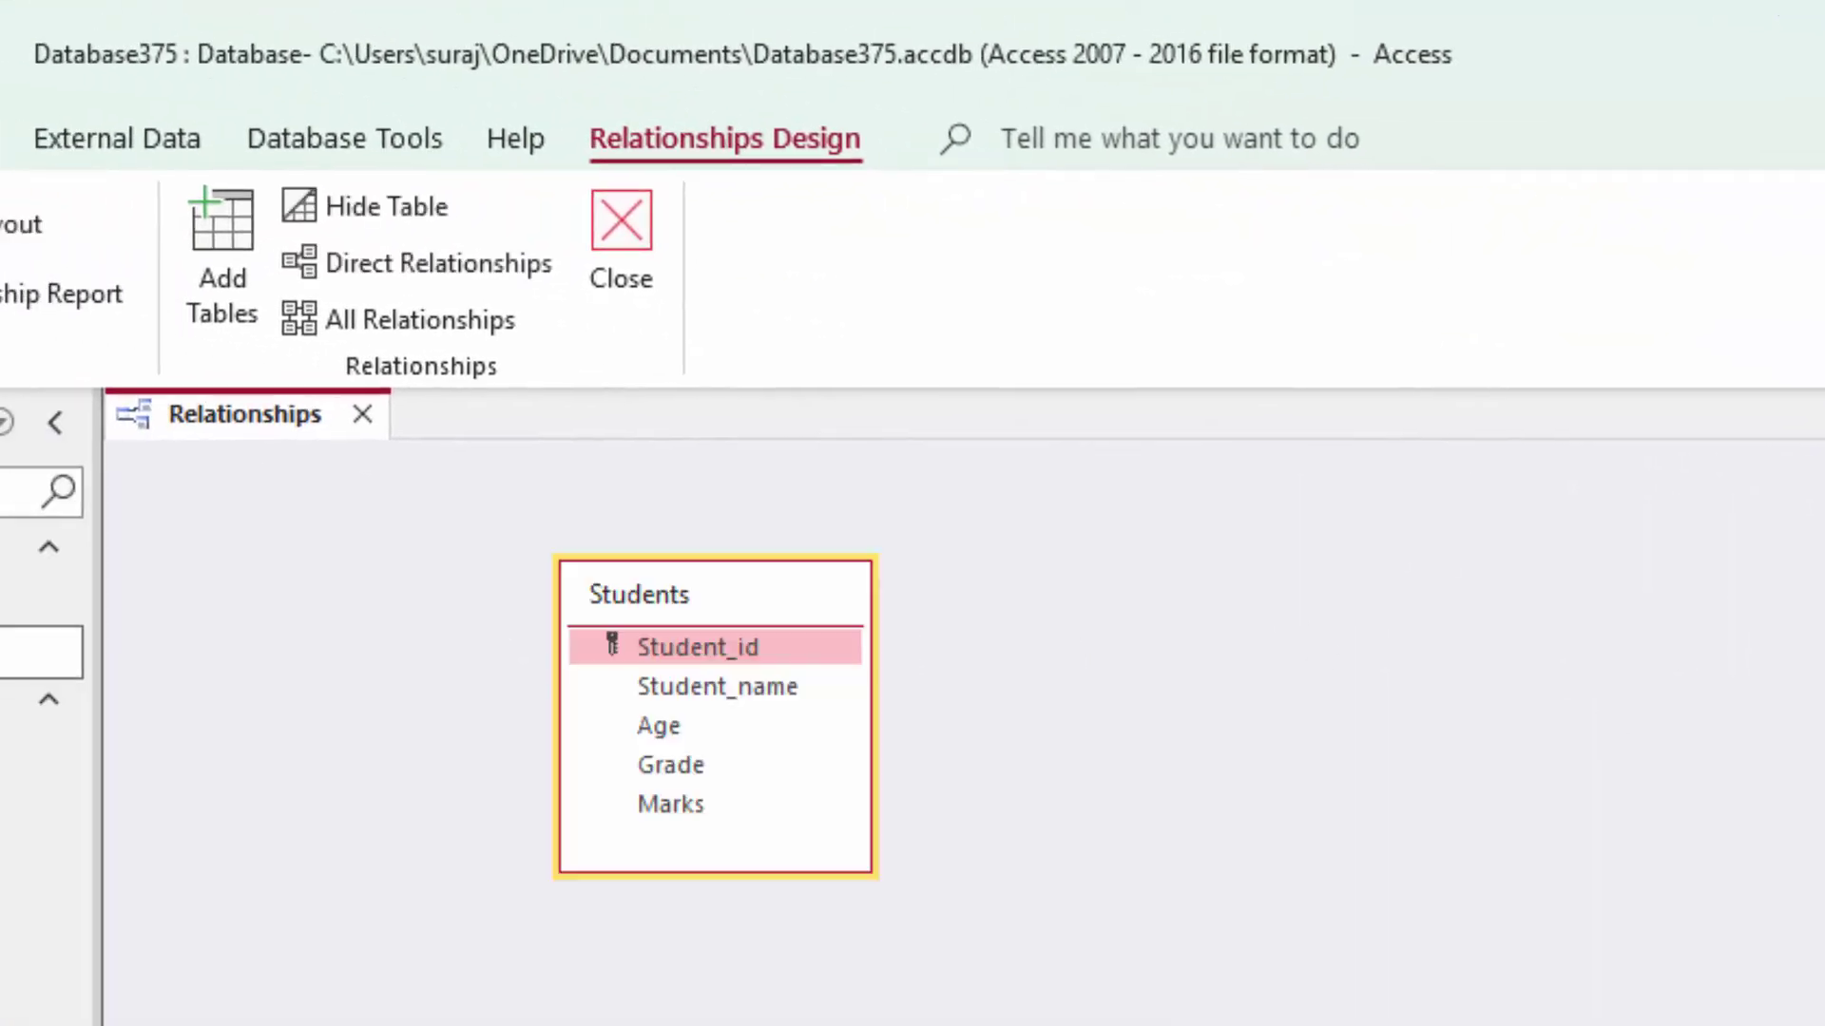
left_click_drag(1822, 749, 1075, 597)
left_click_drag(1033, 595, 1027, 601)
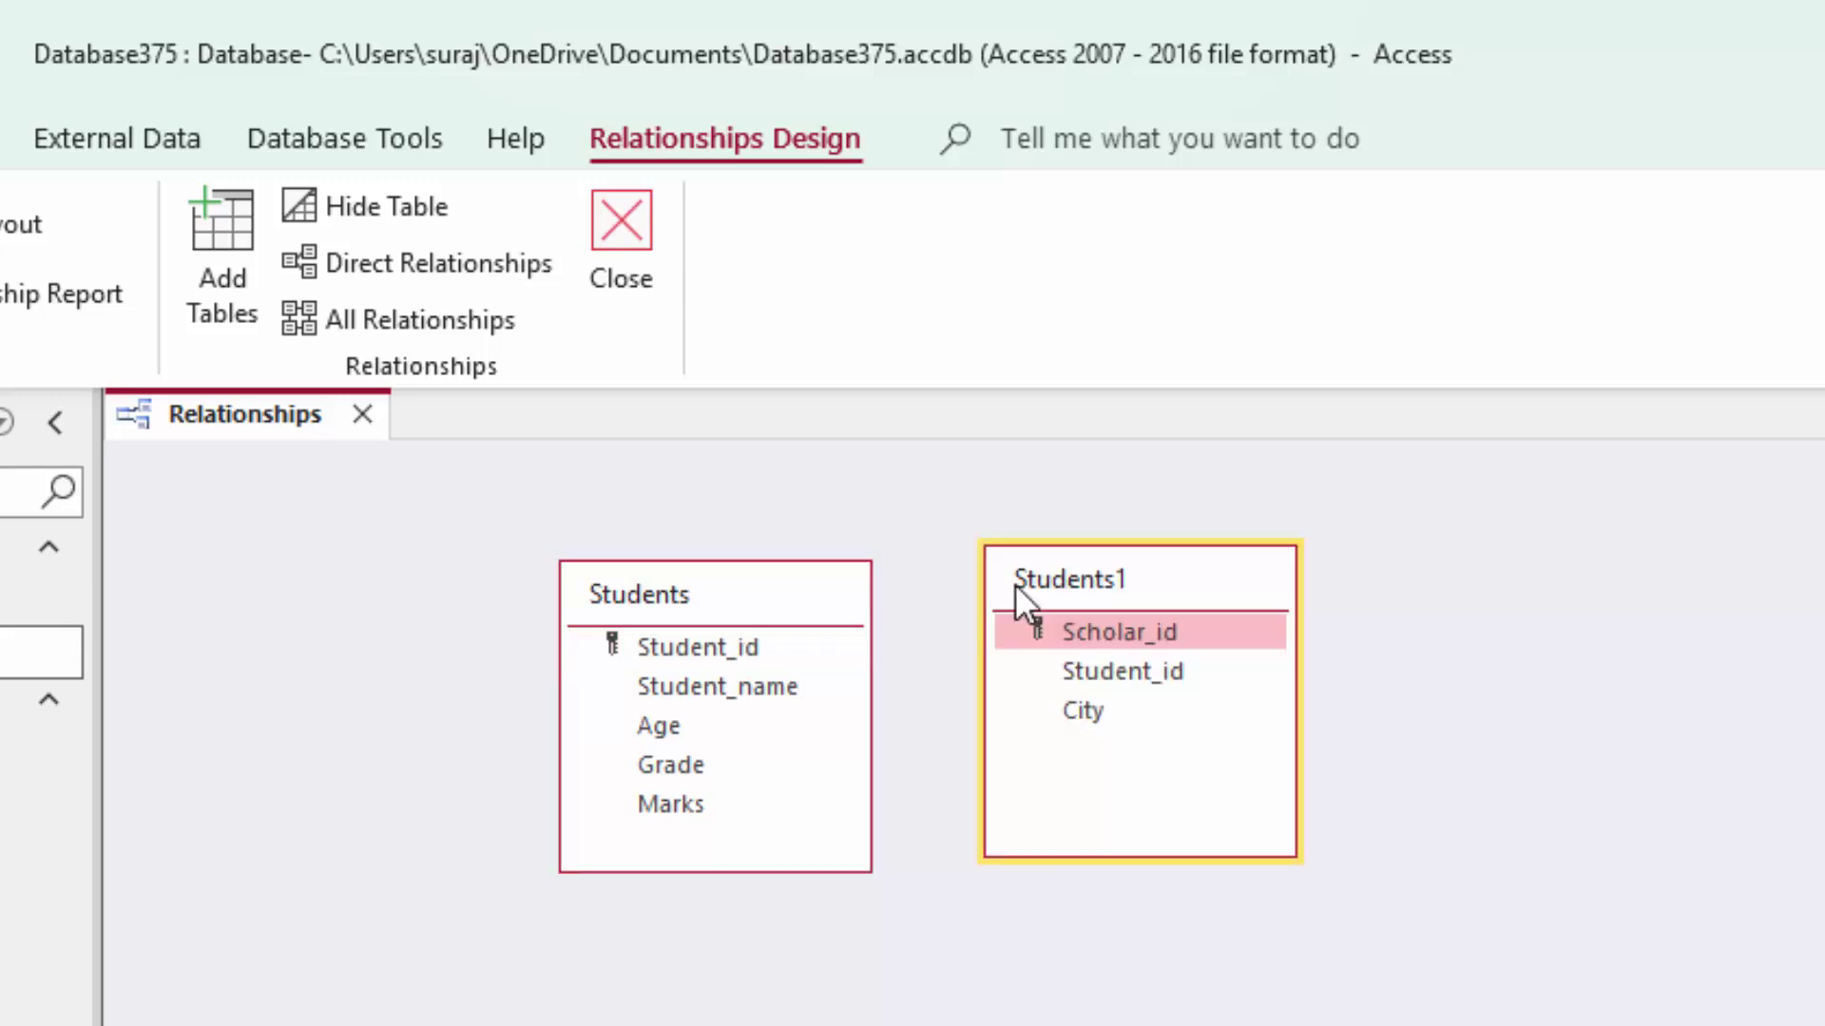
Try to link Student_id in Students to Student_id in Students1, enforcing referential integrity with cascade update and cascade delete
left_click_drag(732, 656, 759, 661)
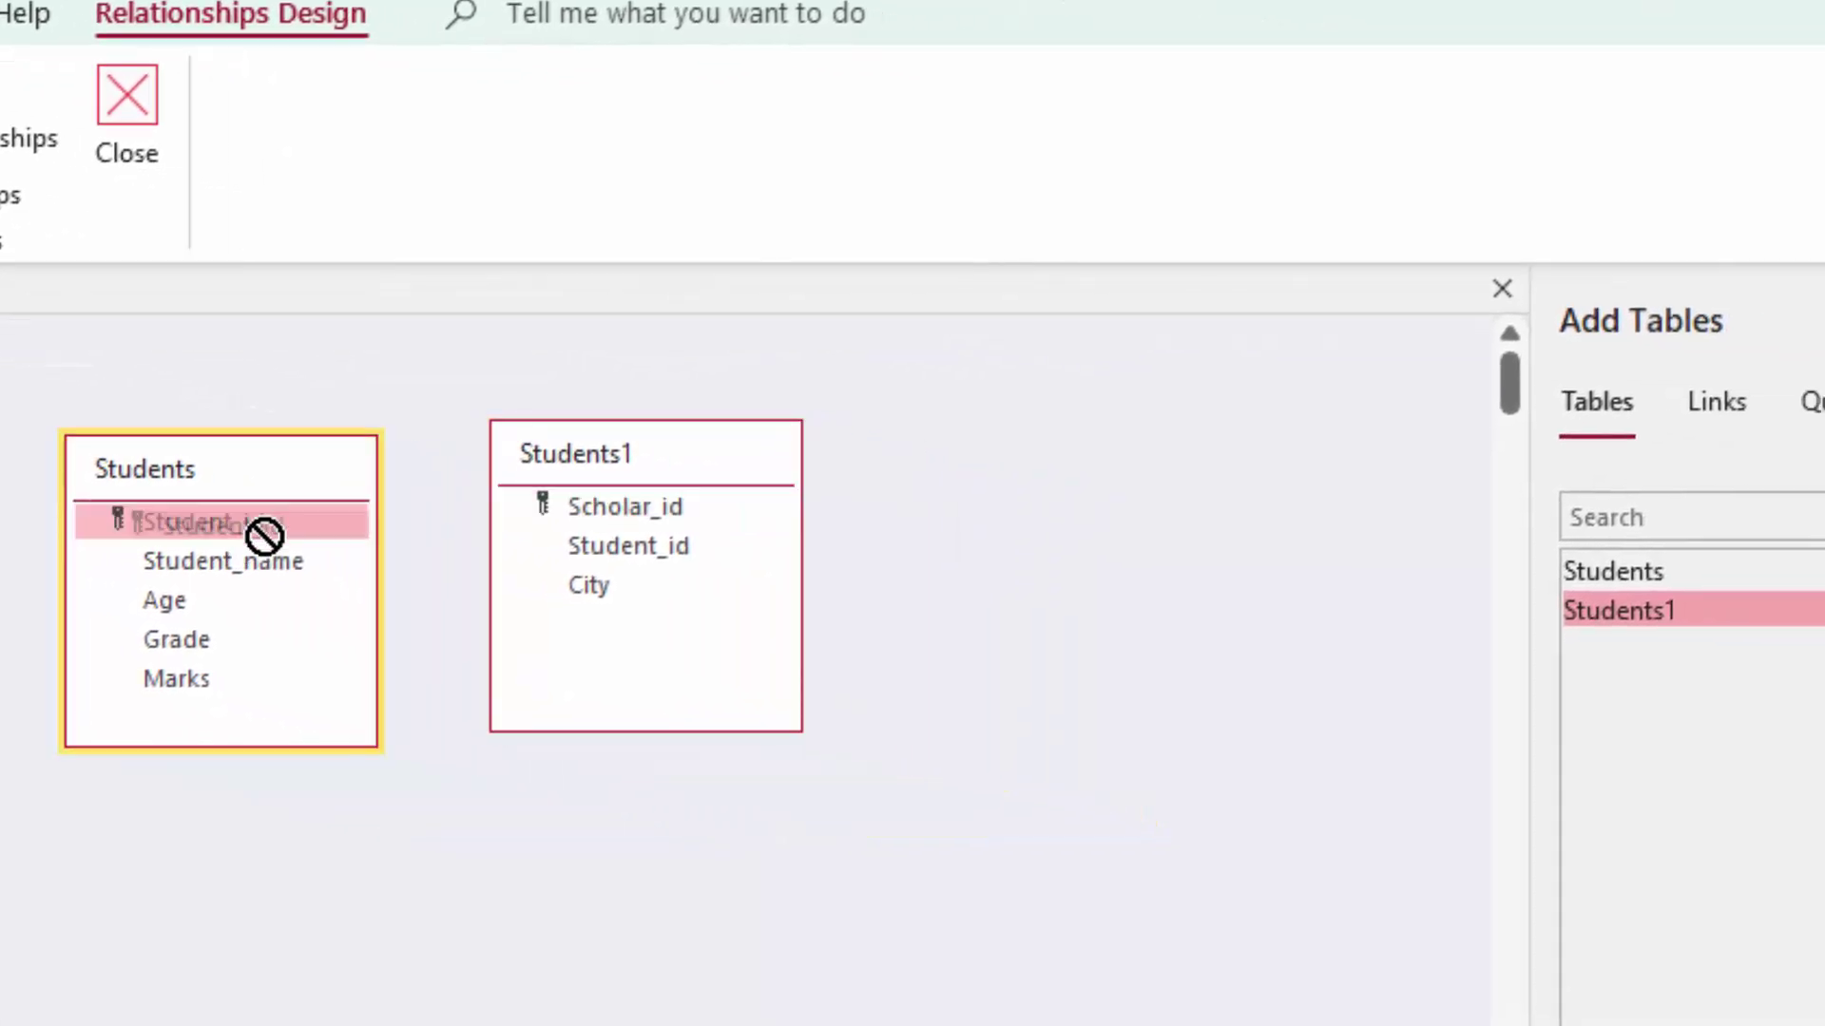
left_click_drag(264, 536, 597, 556)
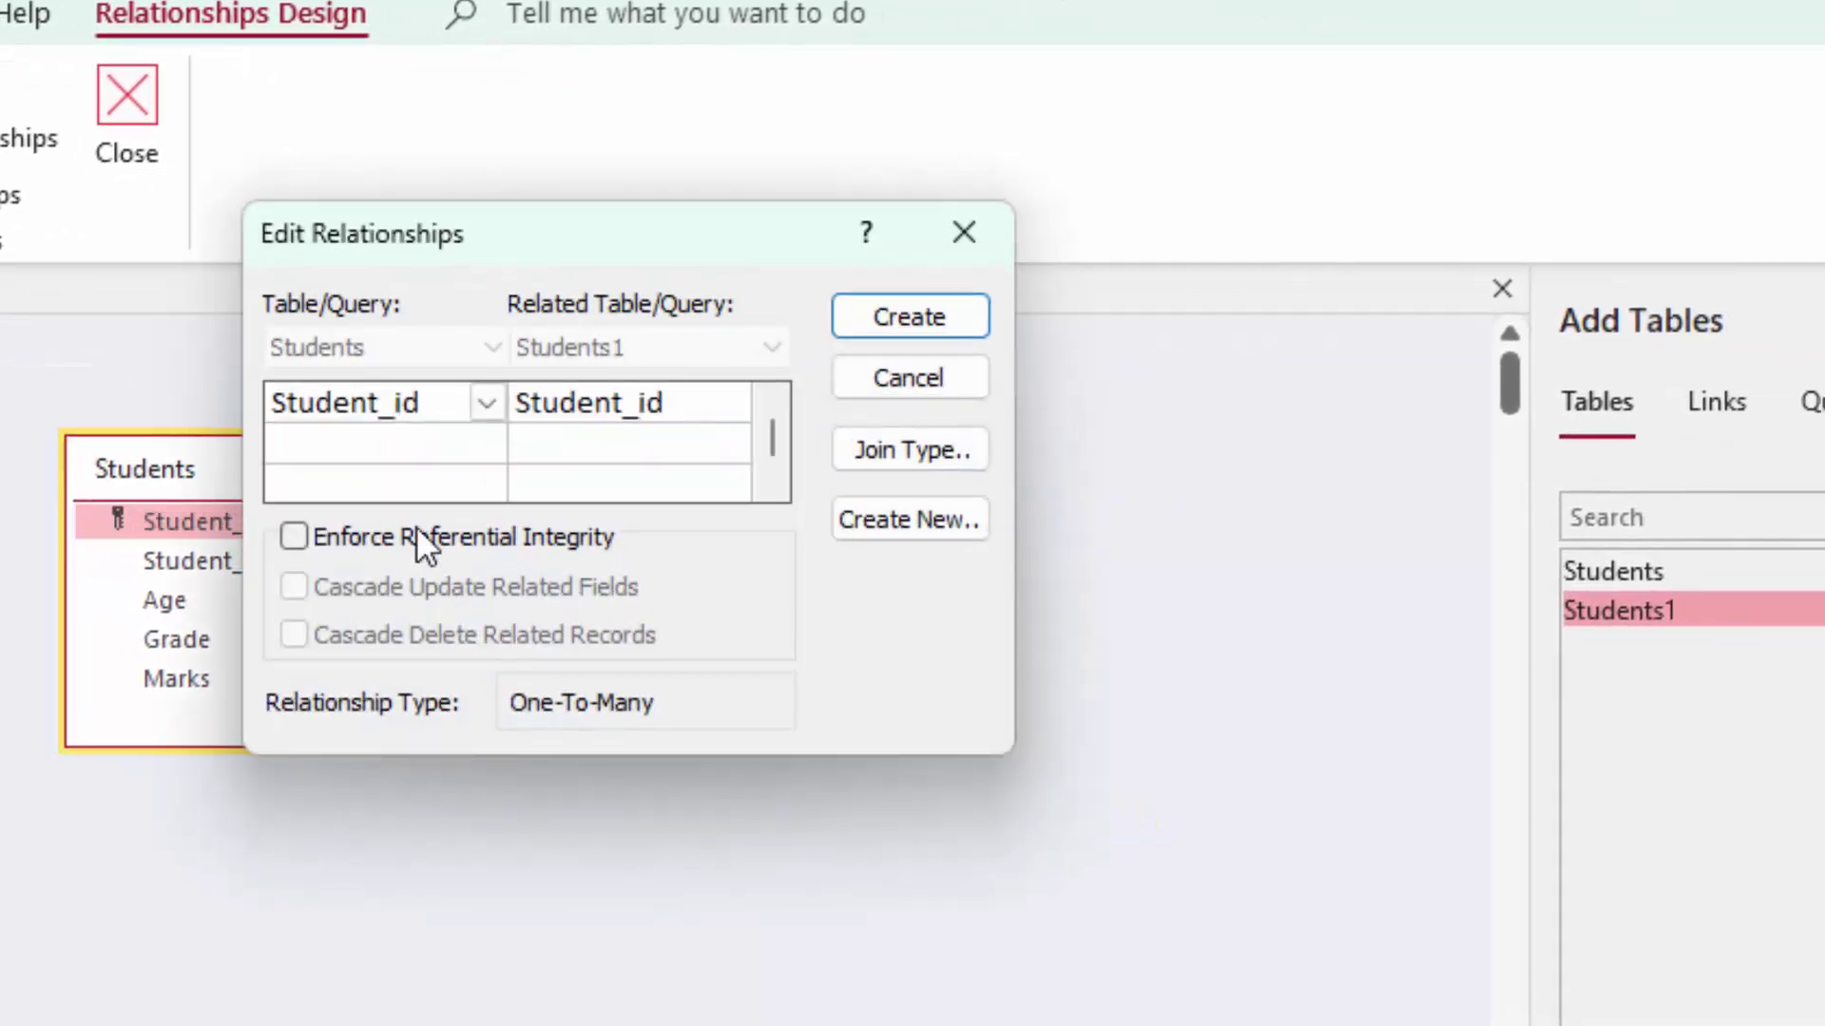
left_click(414, 535)
left_click(414, 583)
left_click(418, 635)
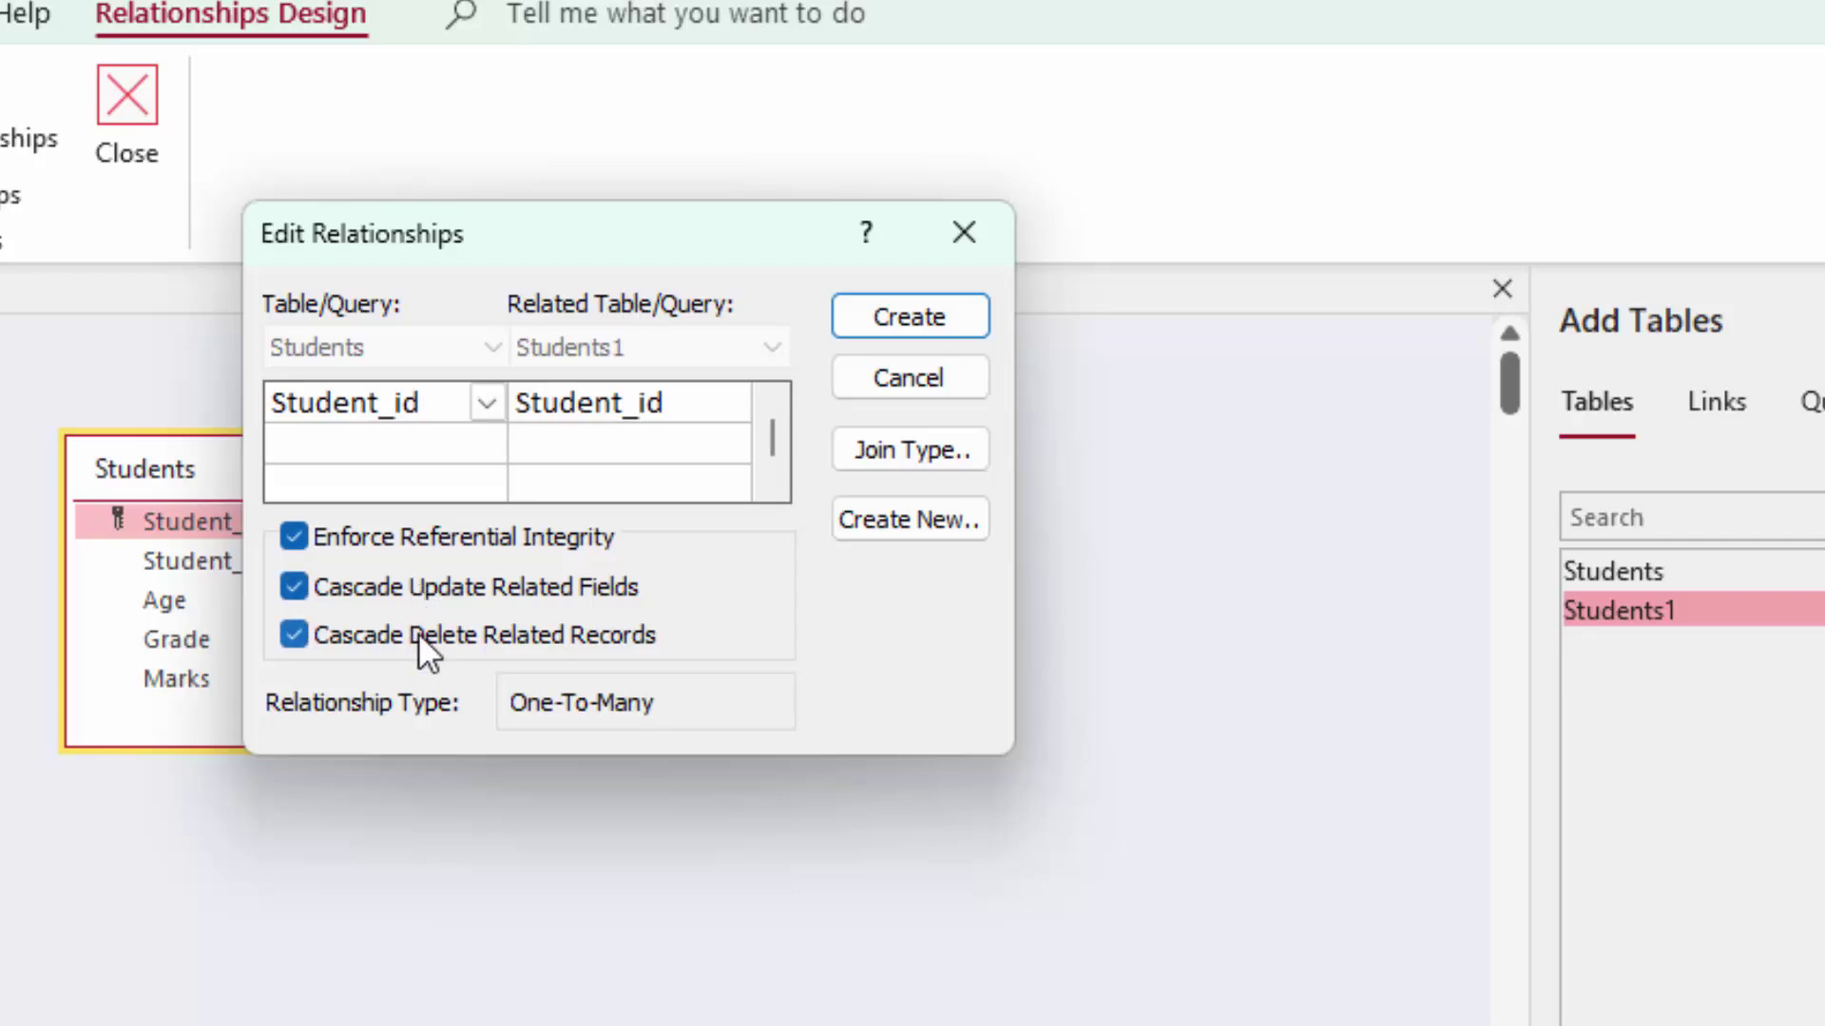
left_click(904, 315)
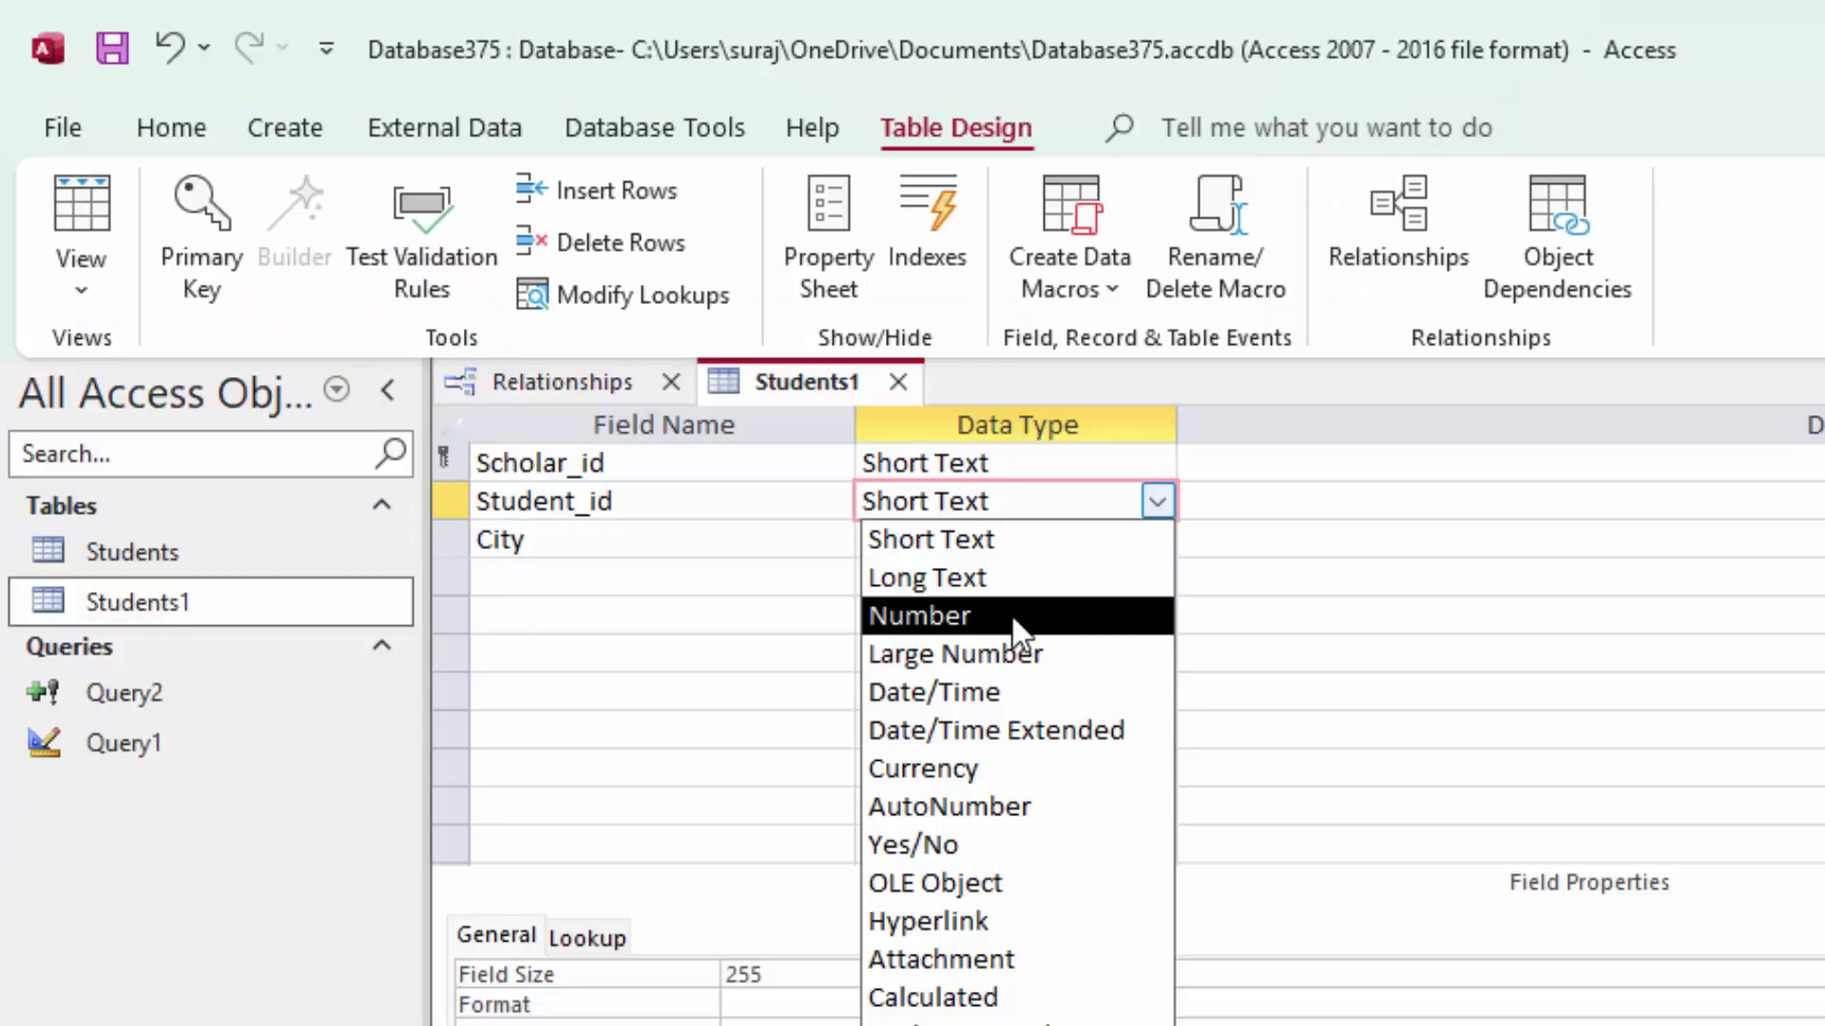
Set the Student_id data type in Students1 to Number, save the table and switch to its Datasheet view
left_click(1135, 622)
left_click(112, 252)
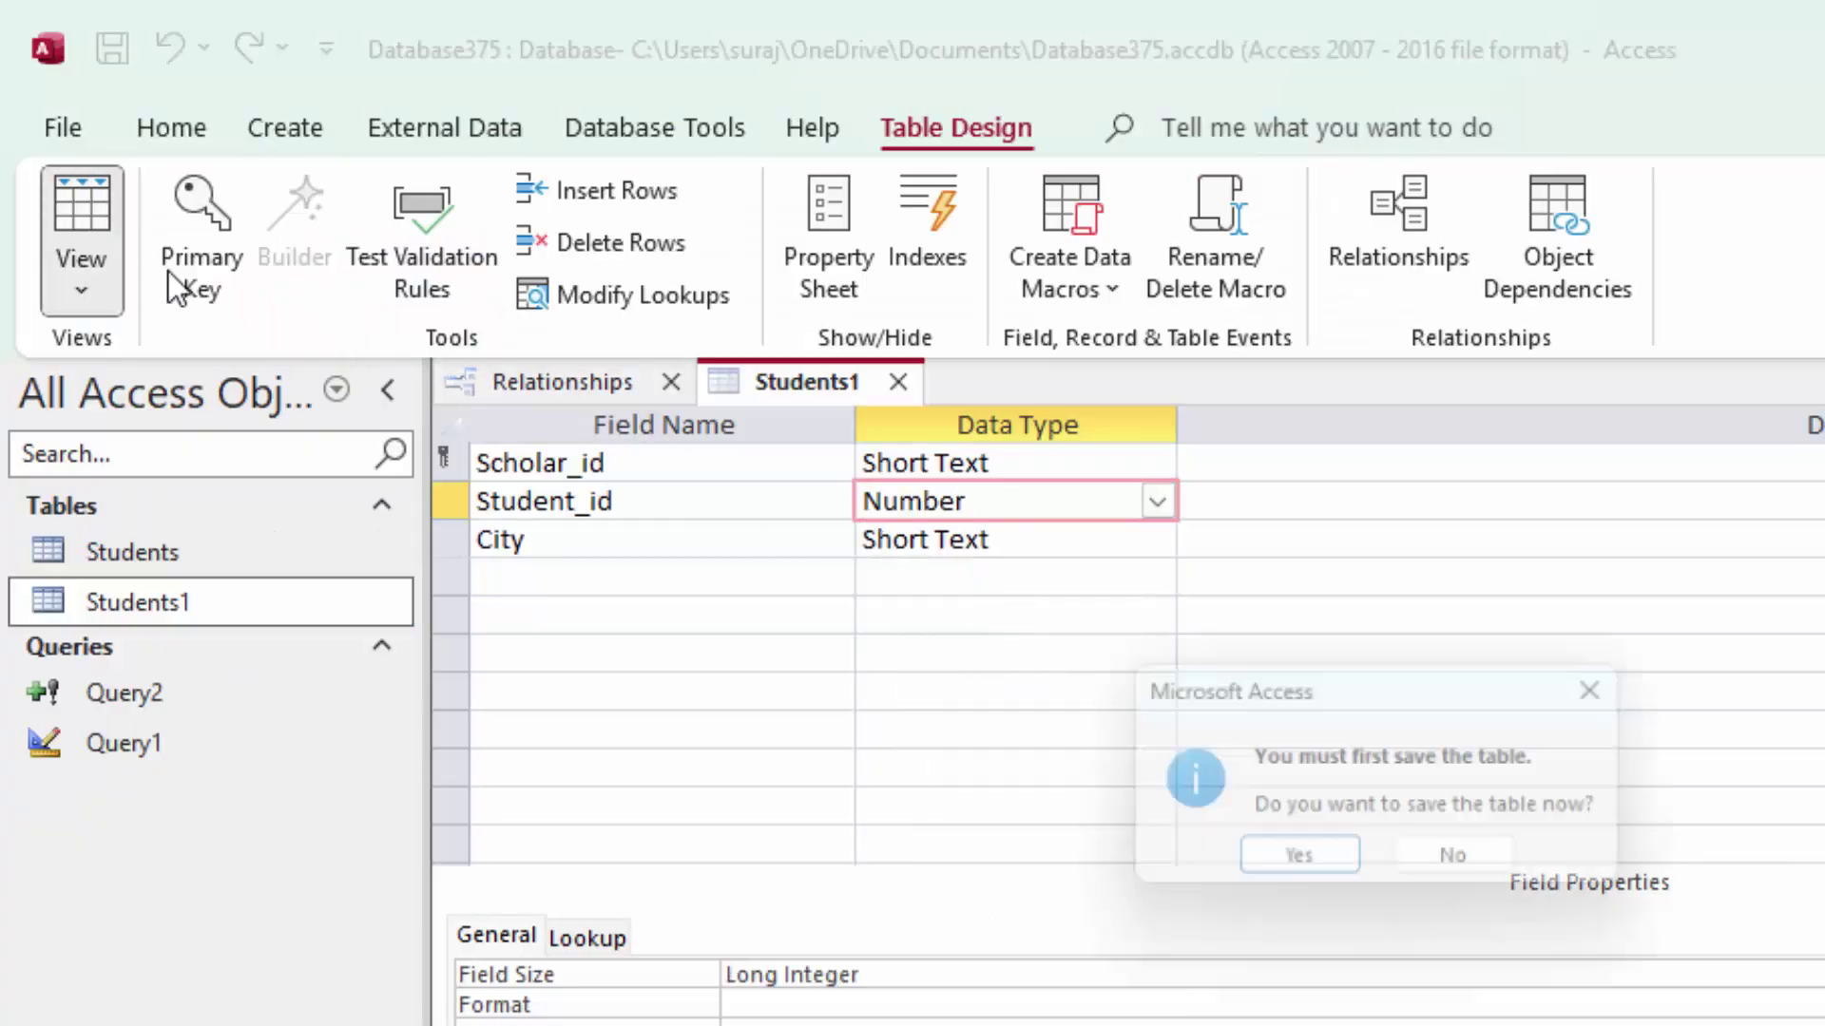
left_click(1317, 875)
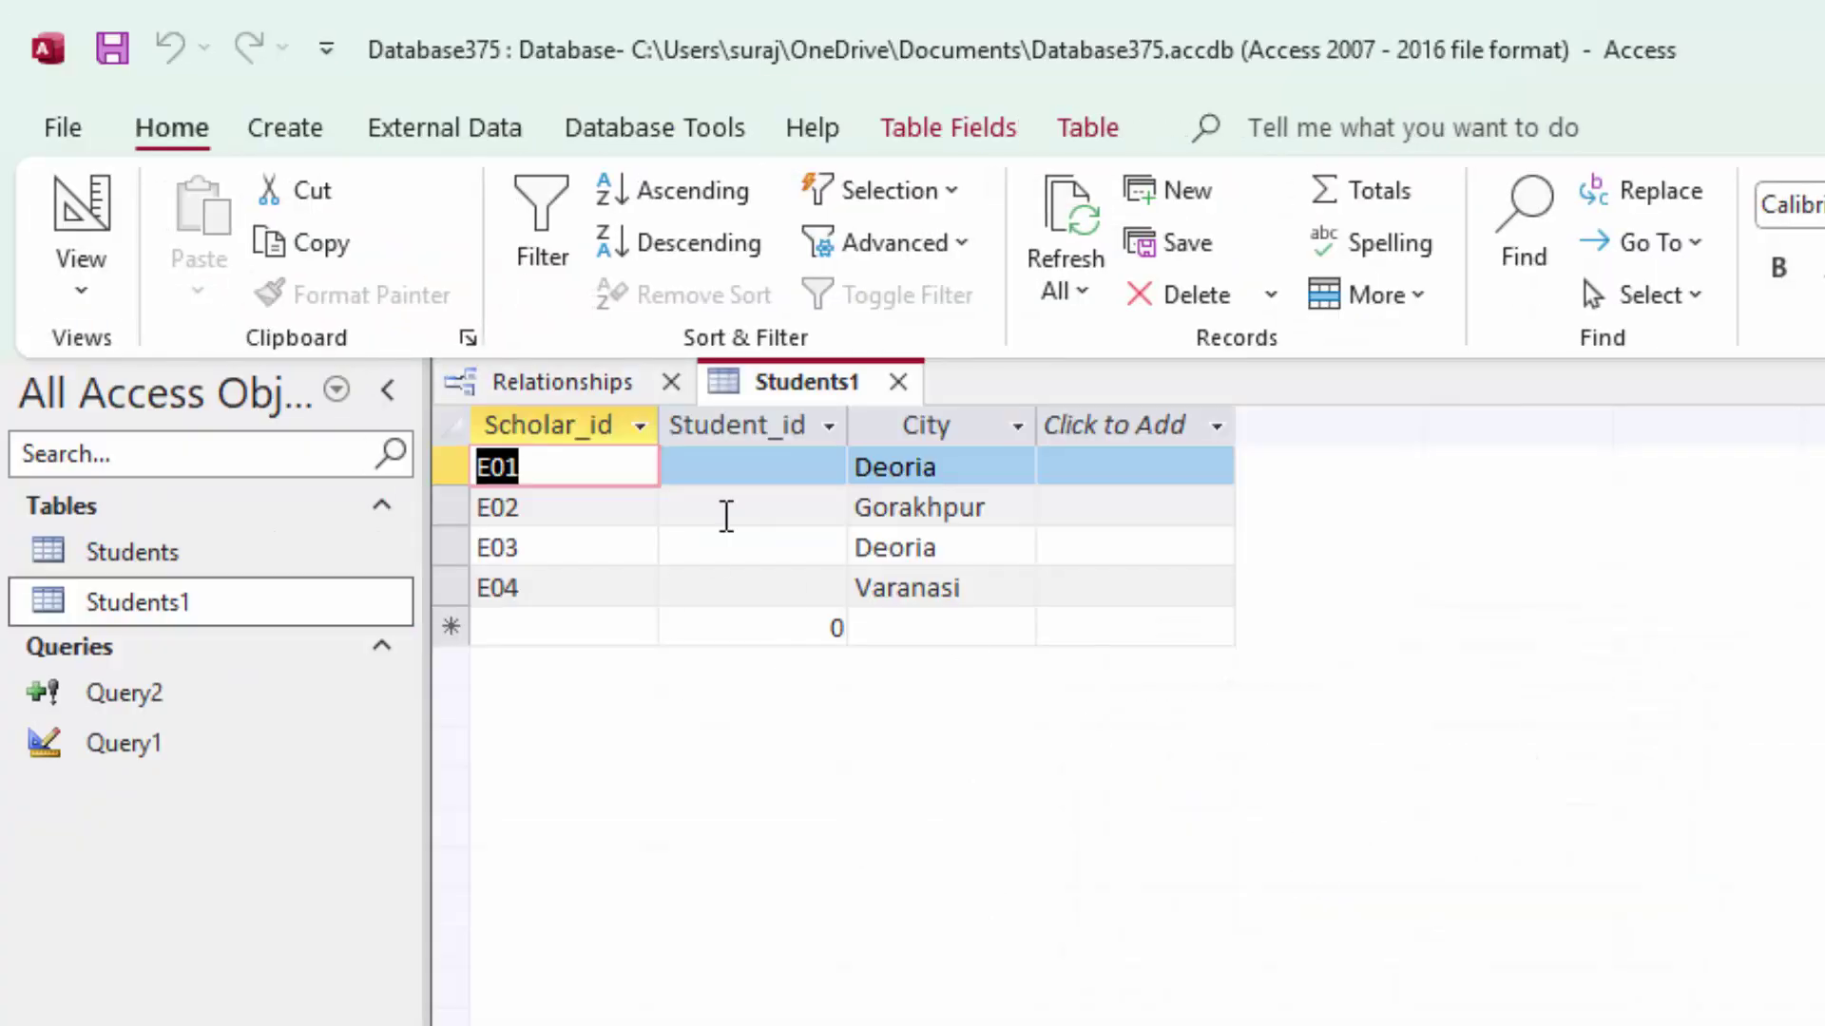
Enter 1 as the Student_id of record E01 in Students1
left_click(739, 475)
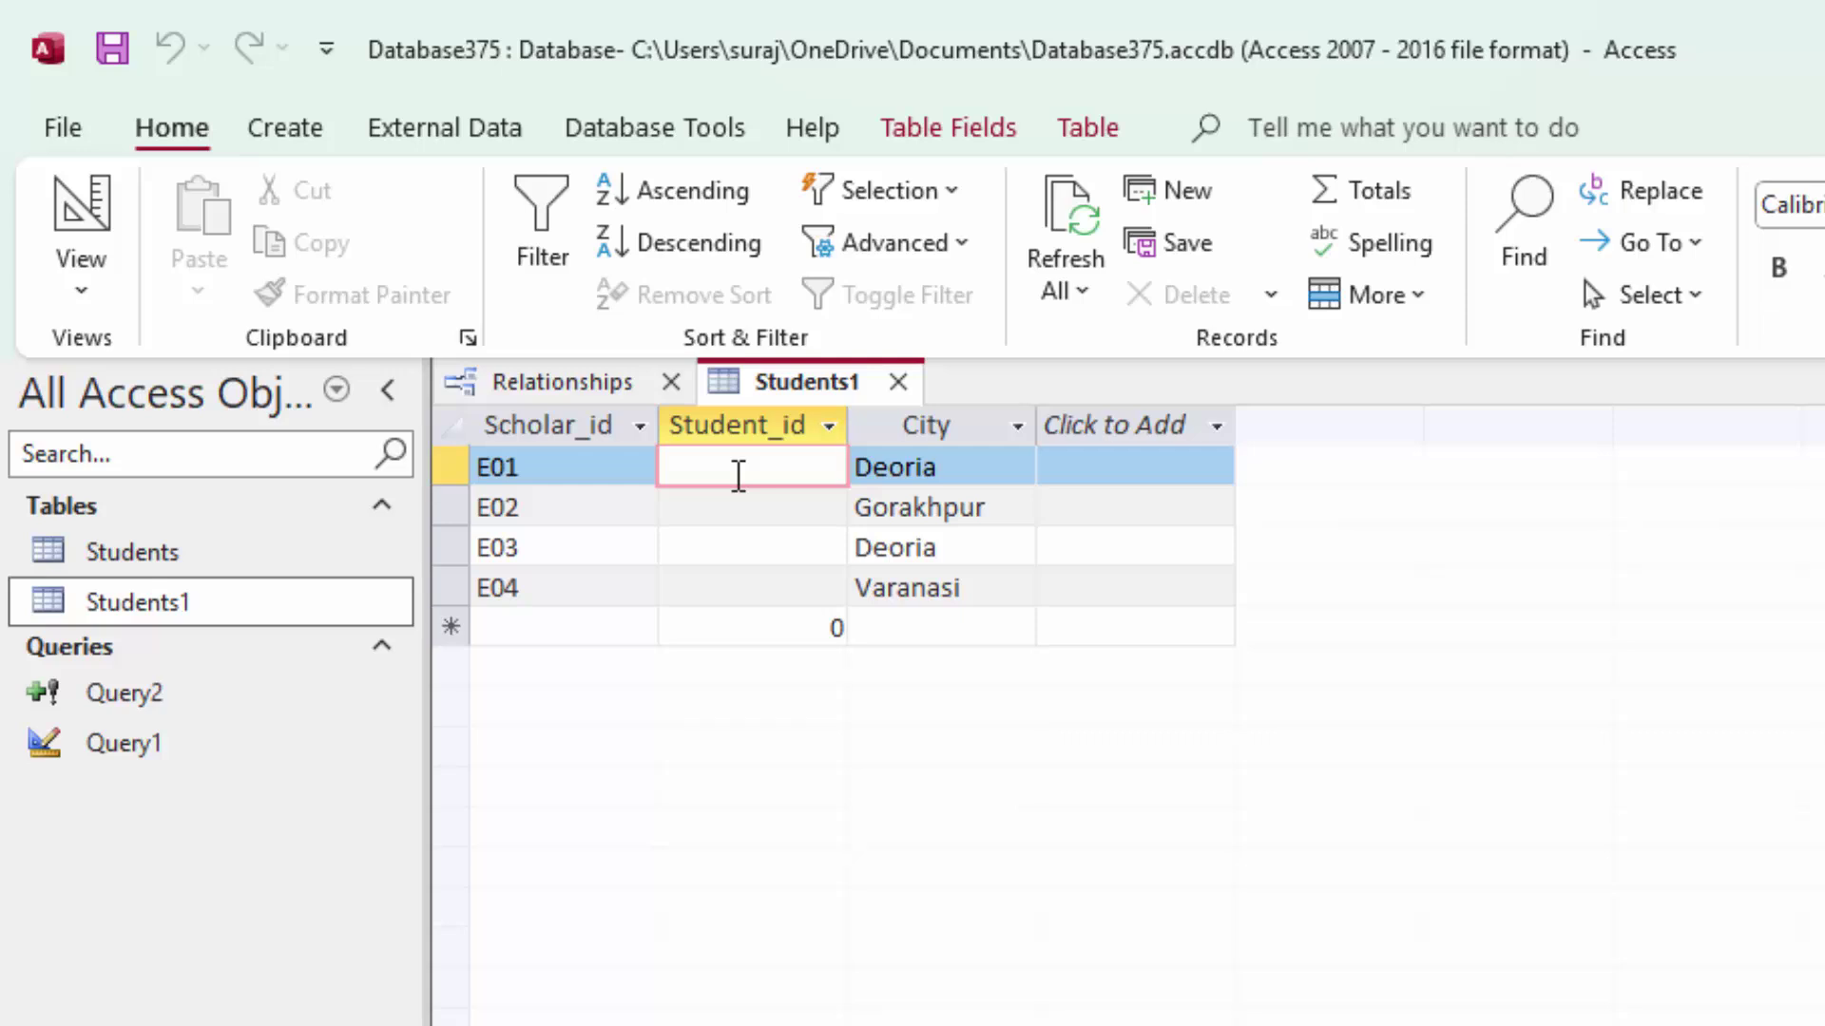
type("1")
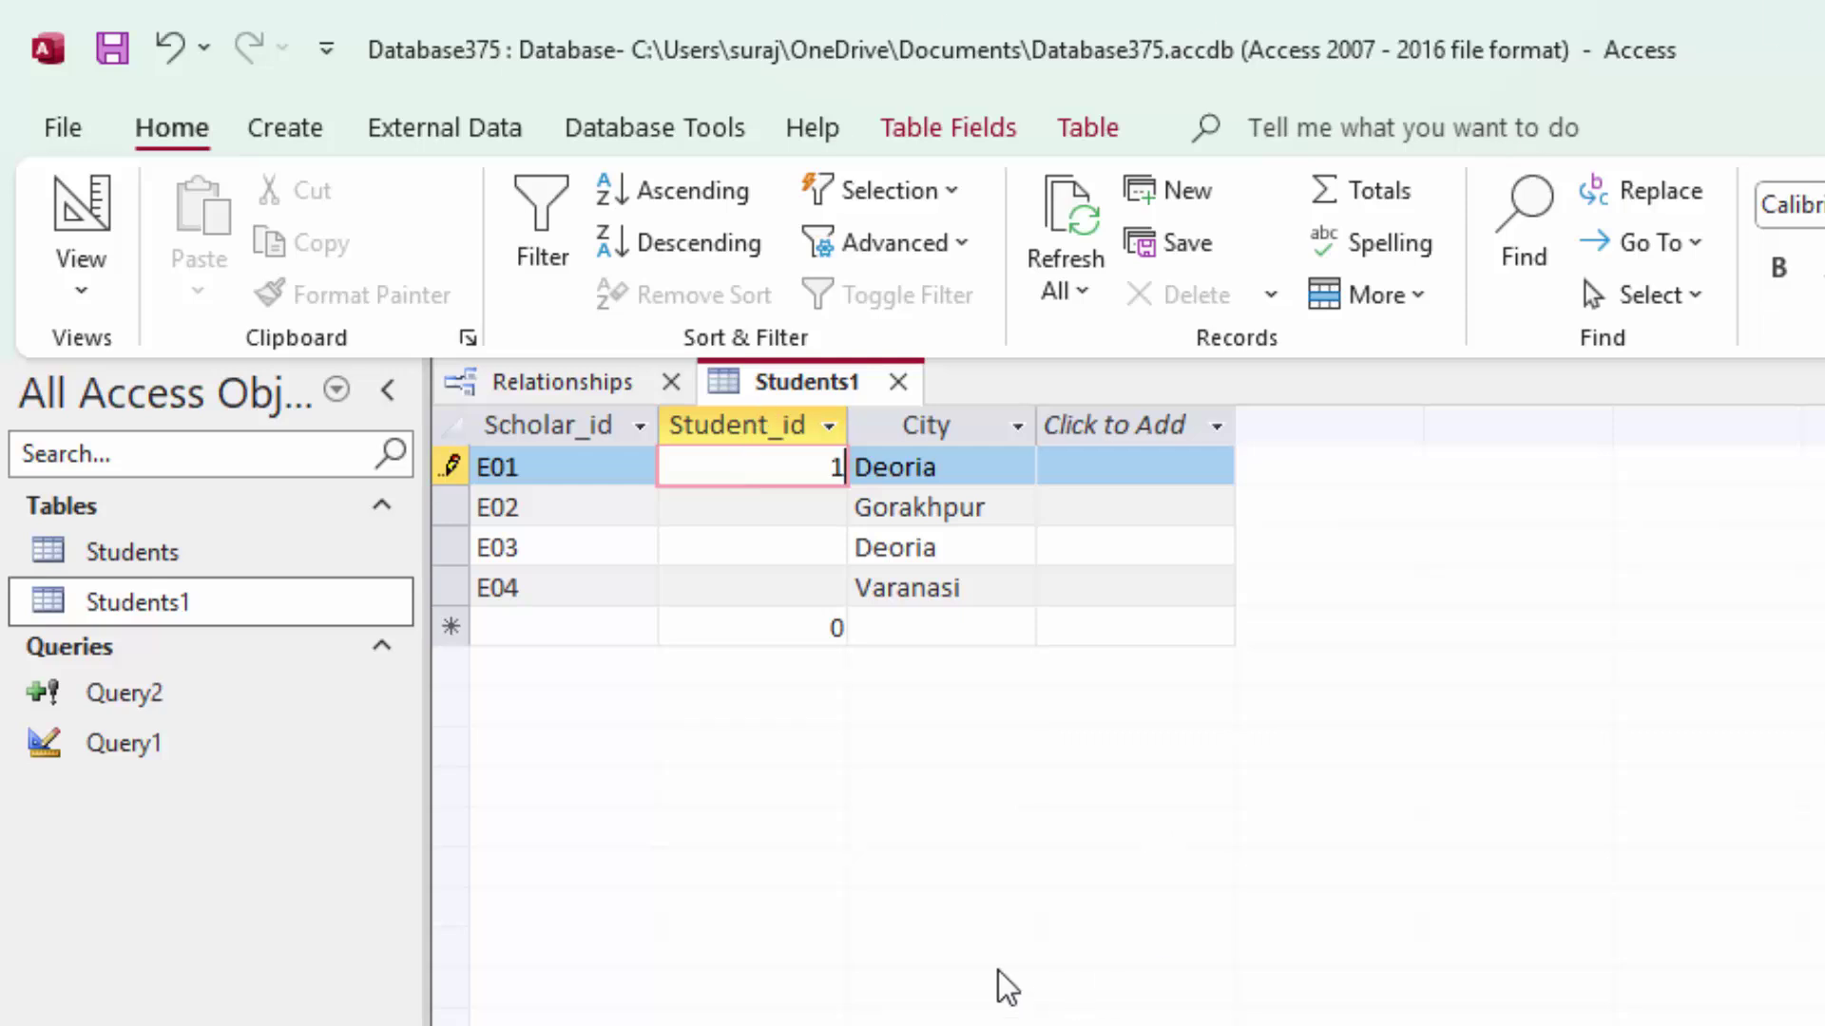
Check the Student_id values in the Students table, then reopen Students1 through Design view into Datasheet view
double_click(281, 568)
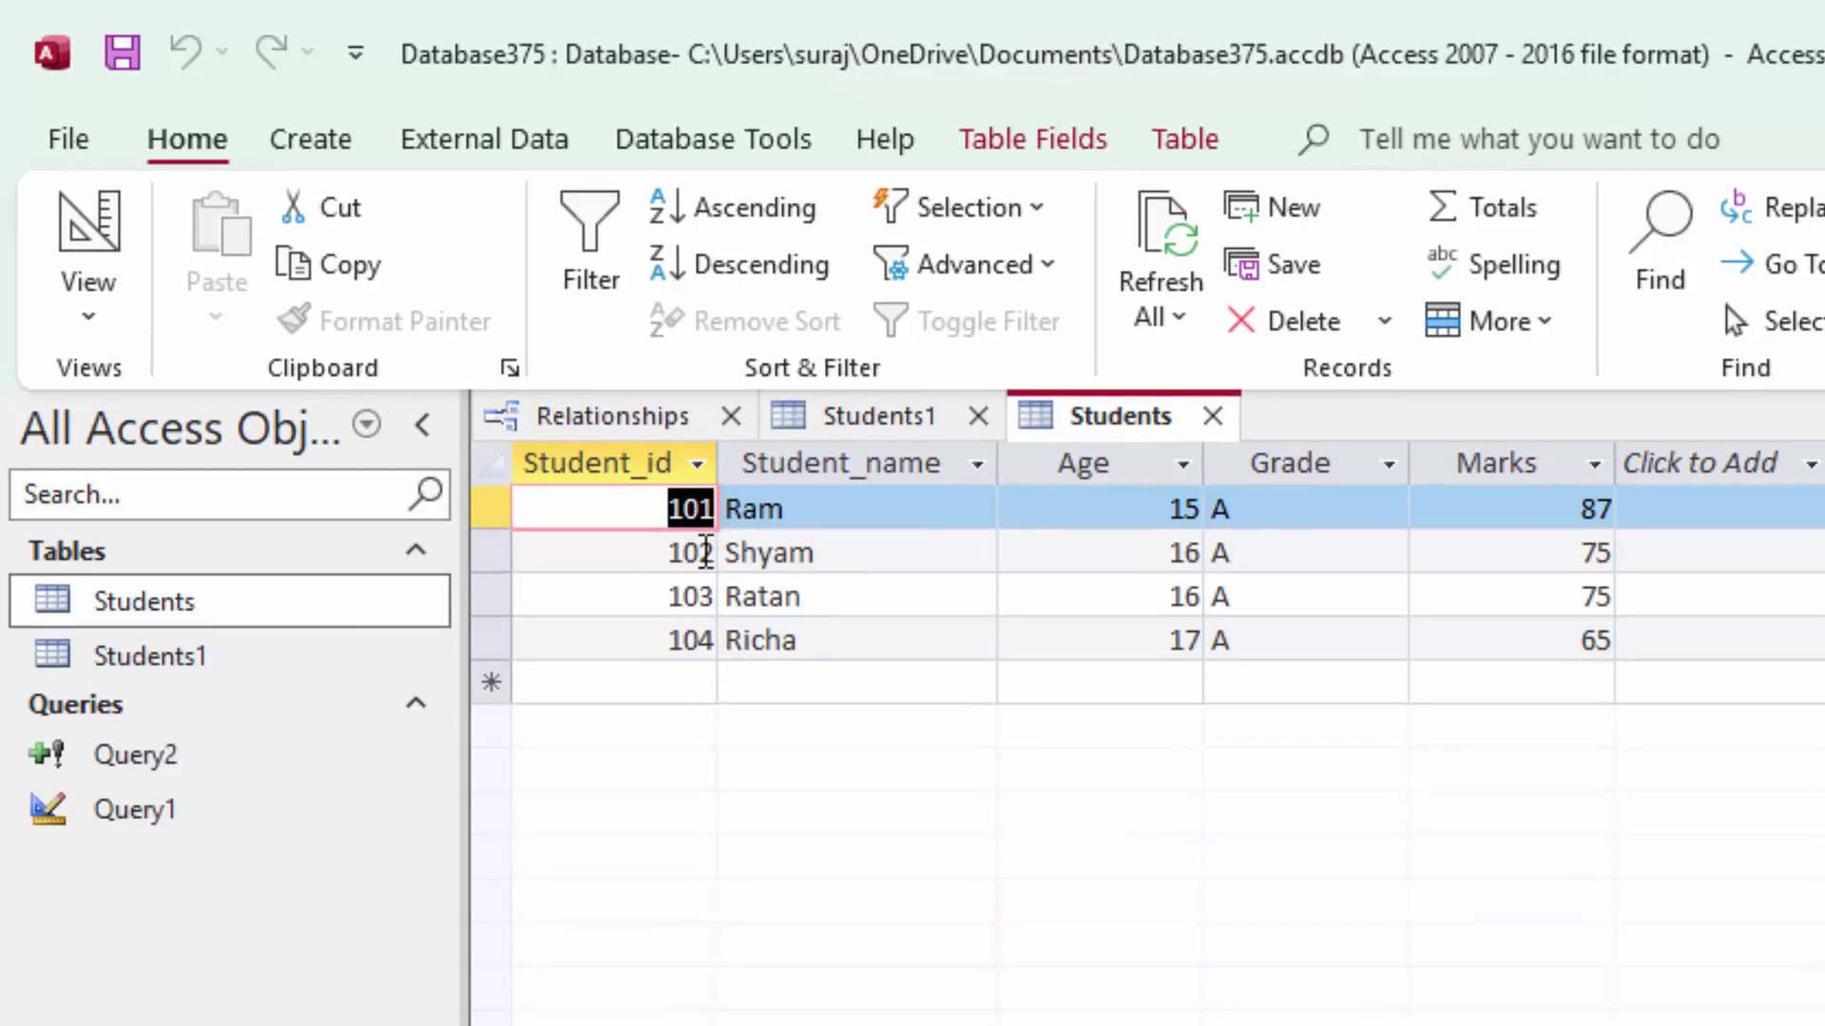
left_click(656, 559)
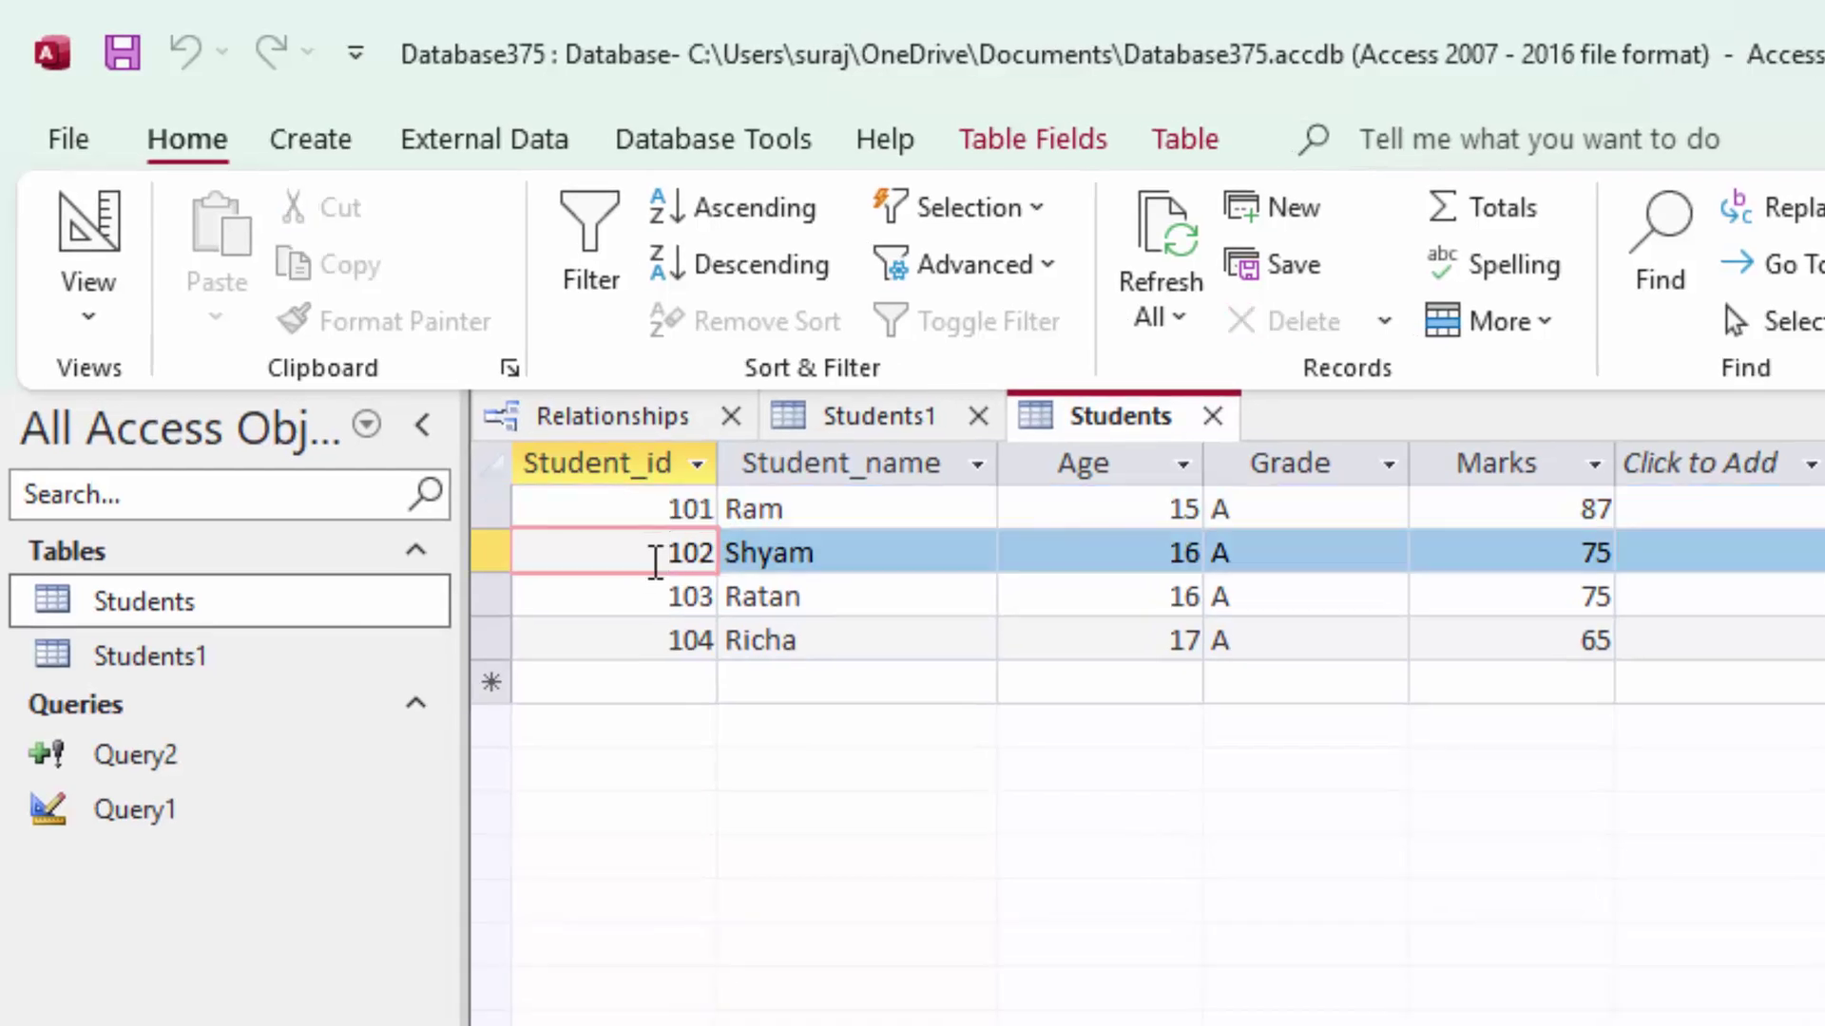
left_click(147, 663)
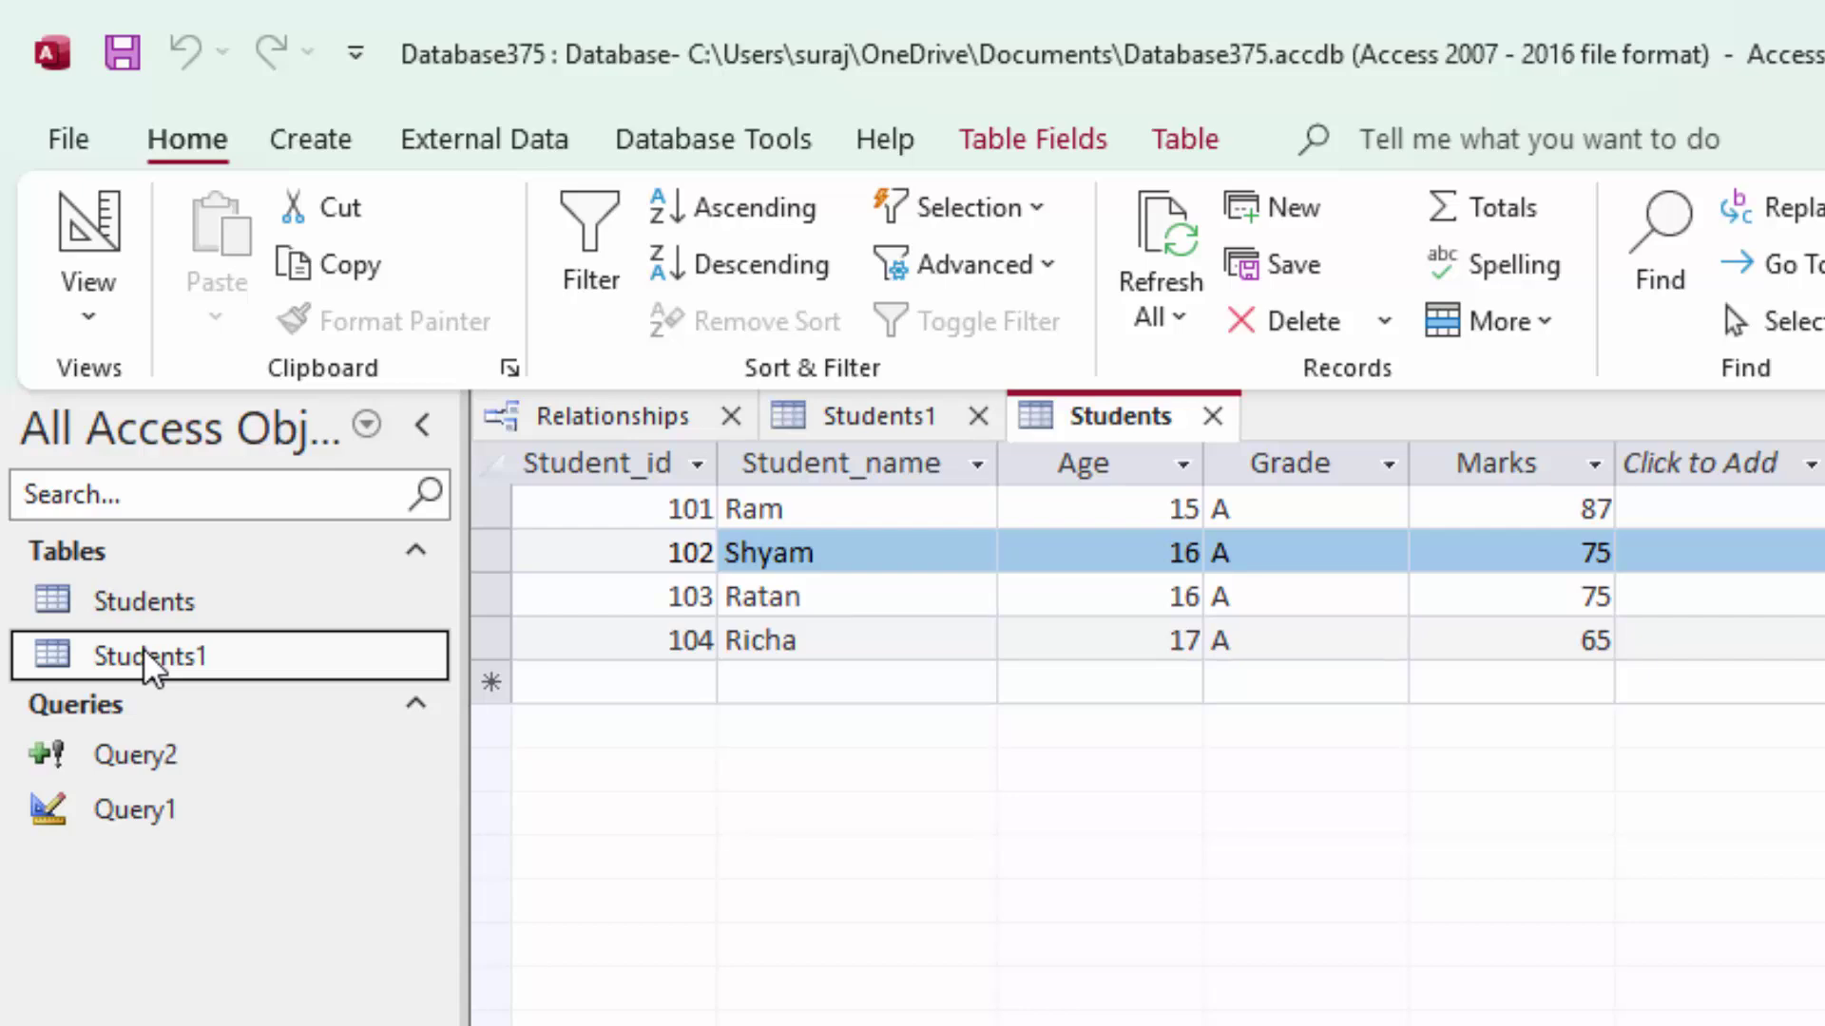
right_click(152, 665)
left_click(294, 750)
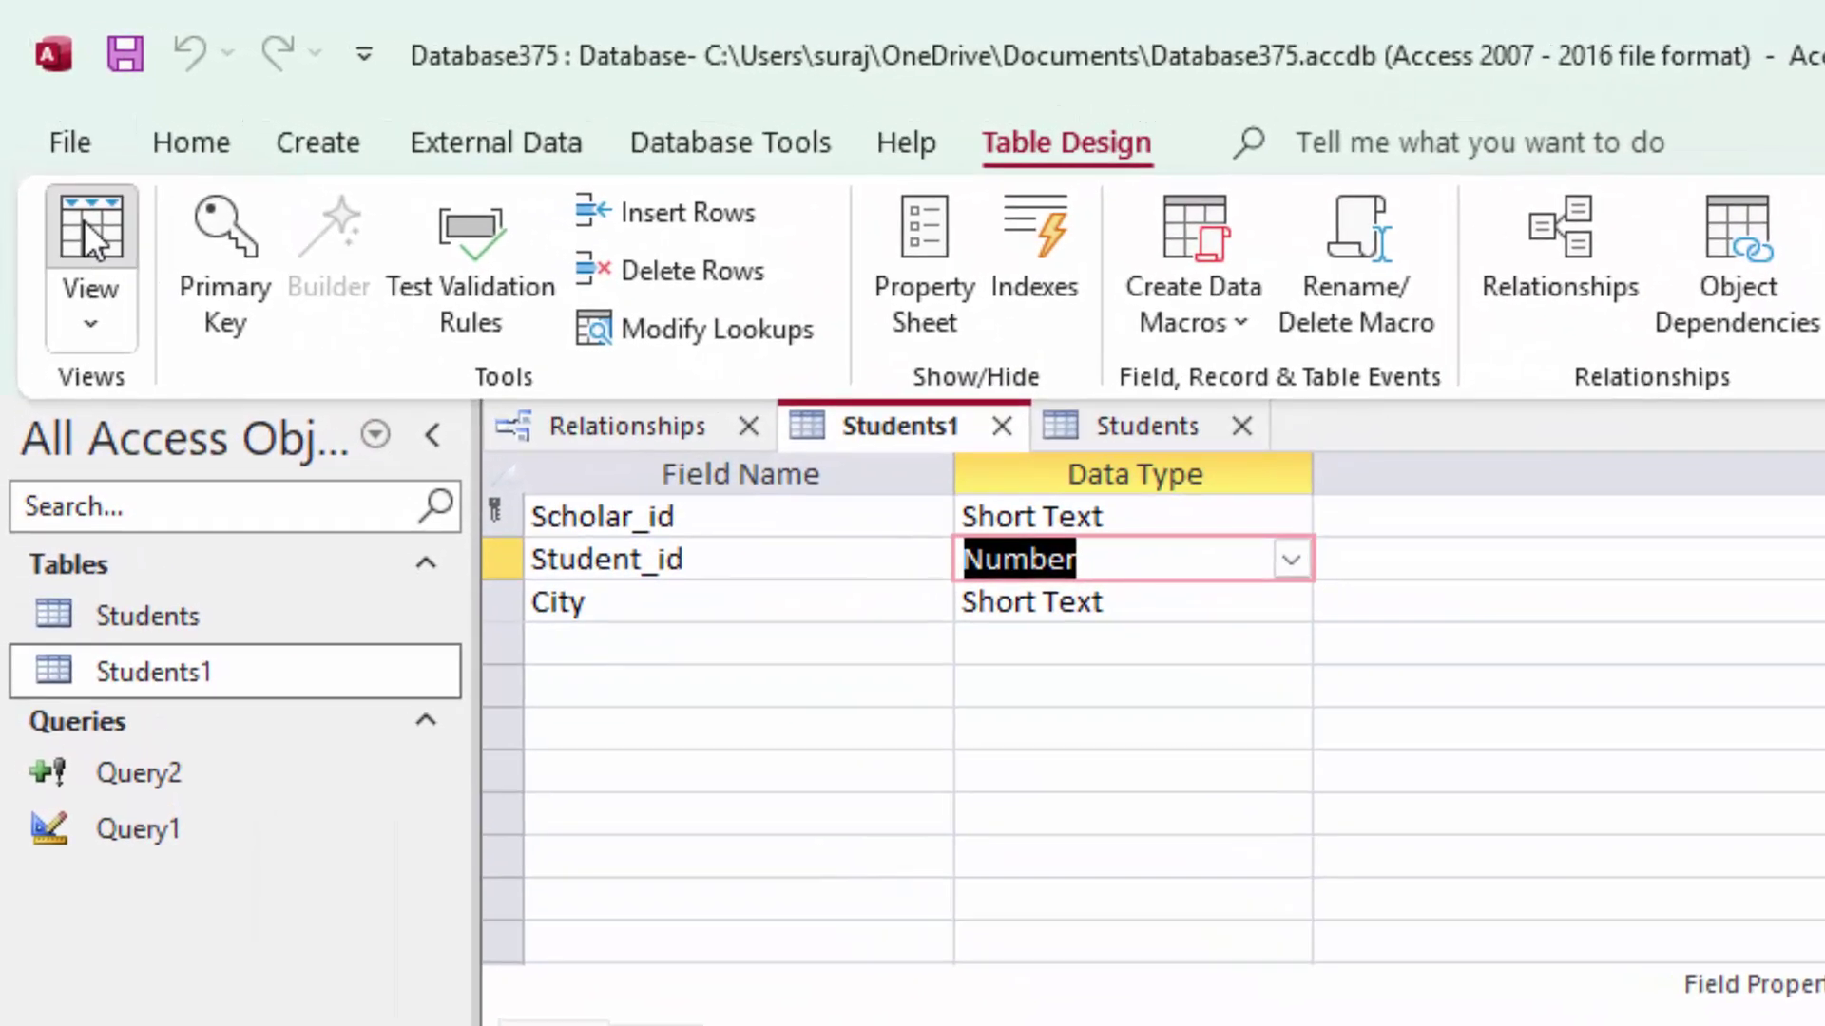
left_click(72, 199)
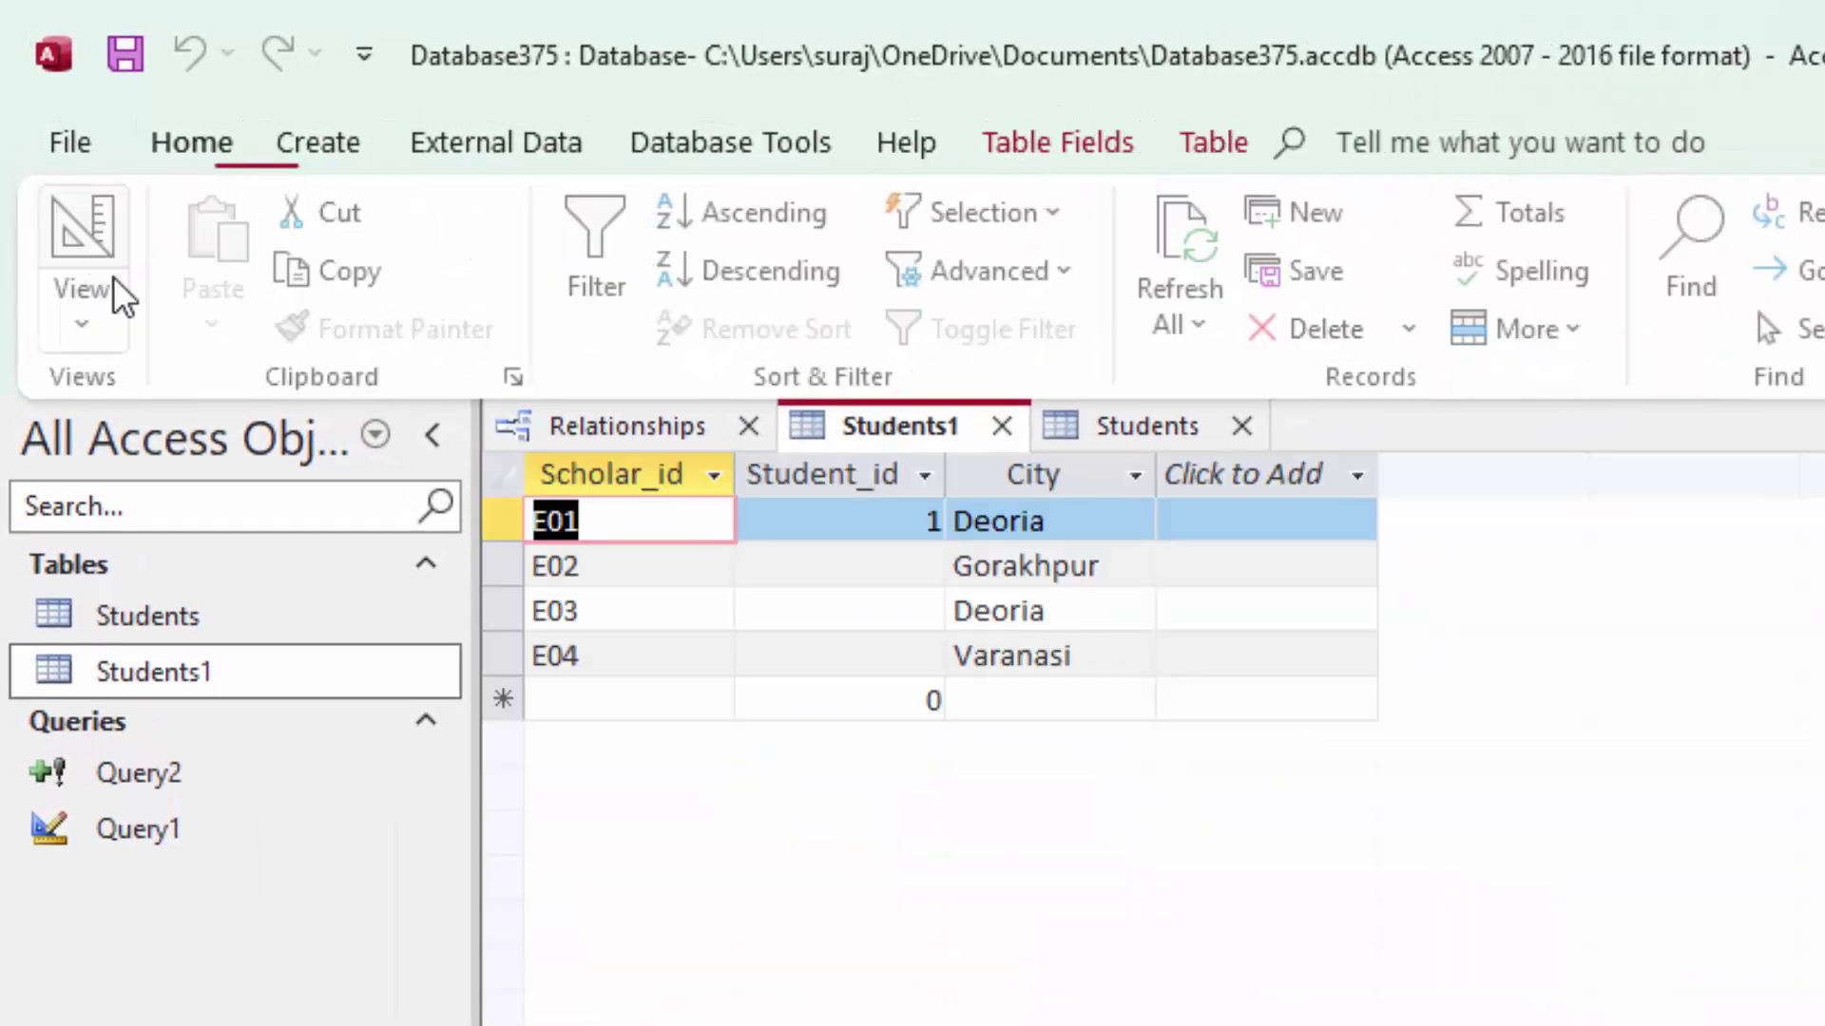
Set the Student_id of record E01 in Students1 to 101
left_click_drag(879, 517, 1028, 529)
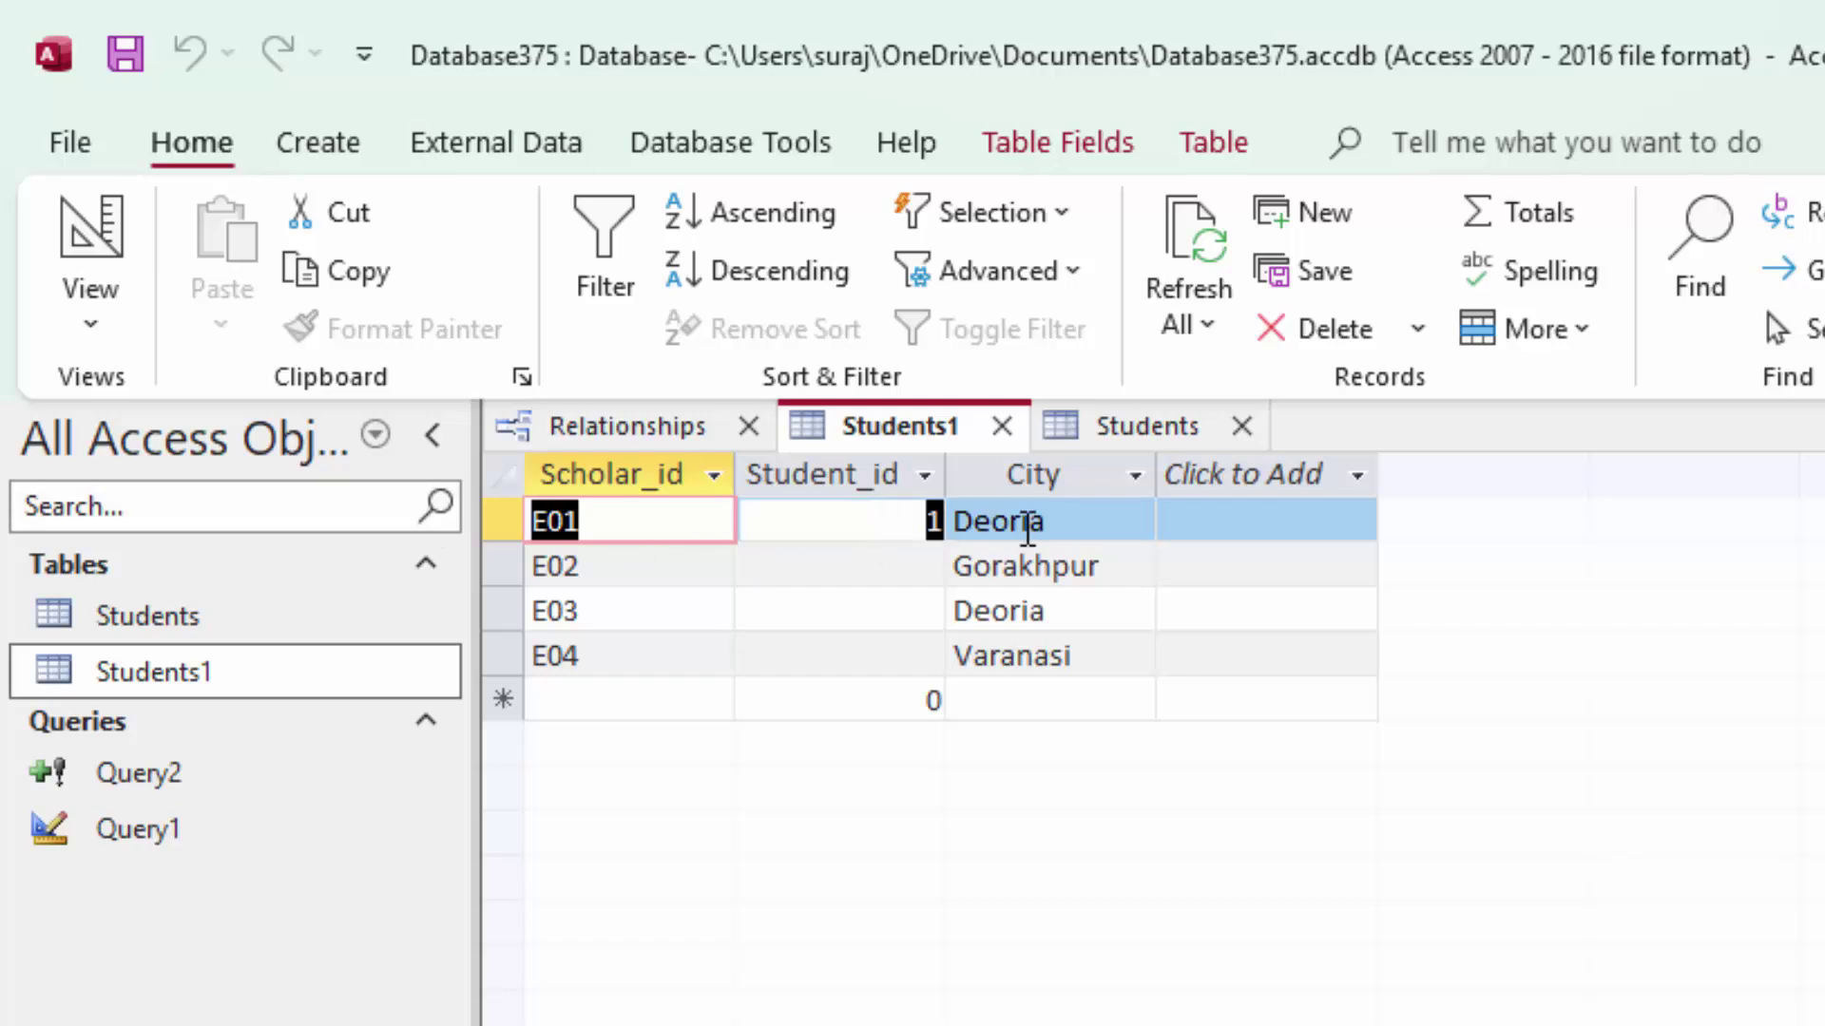
key("Tab")
key("Delete")
type("1")
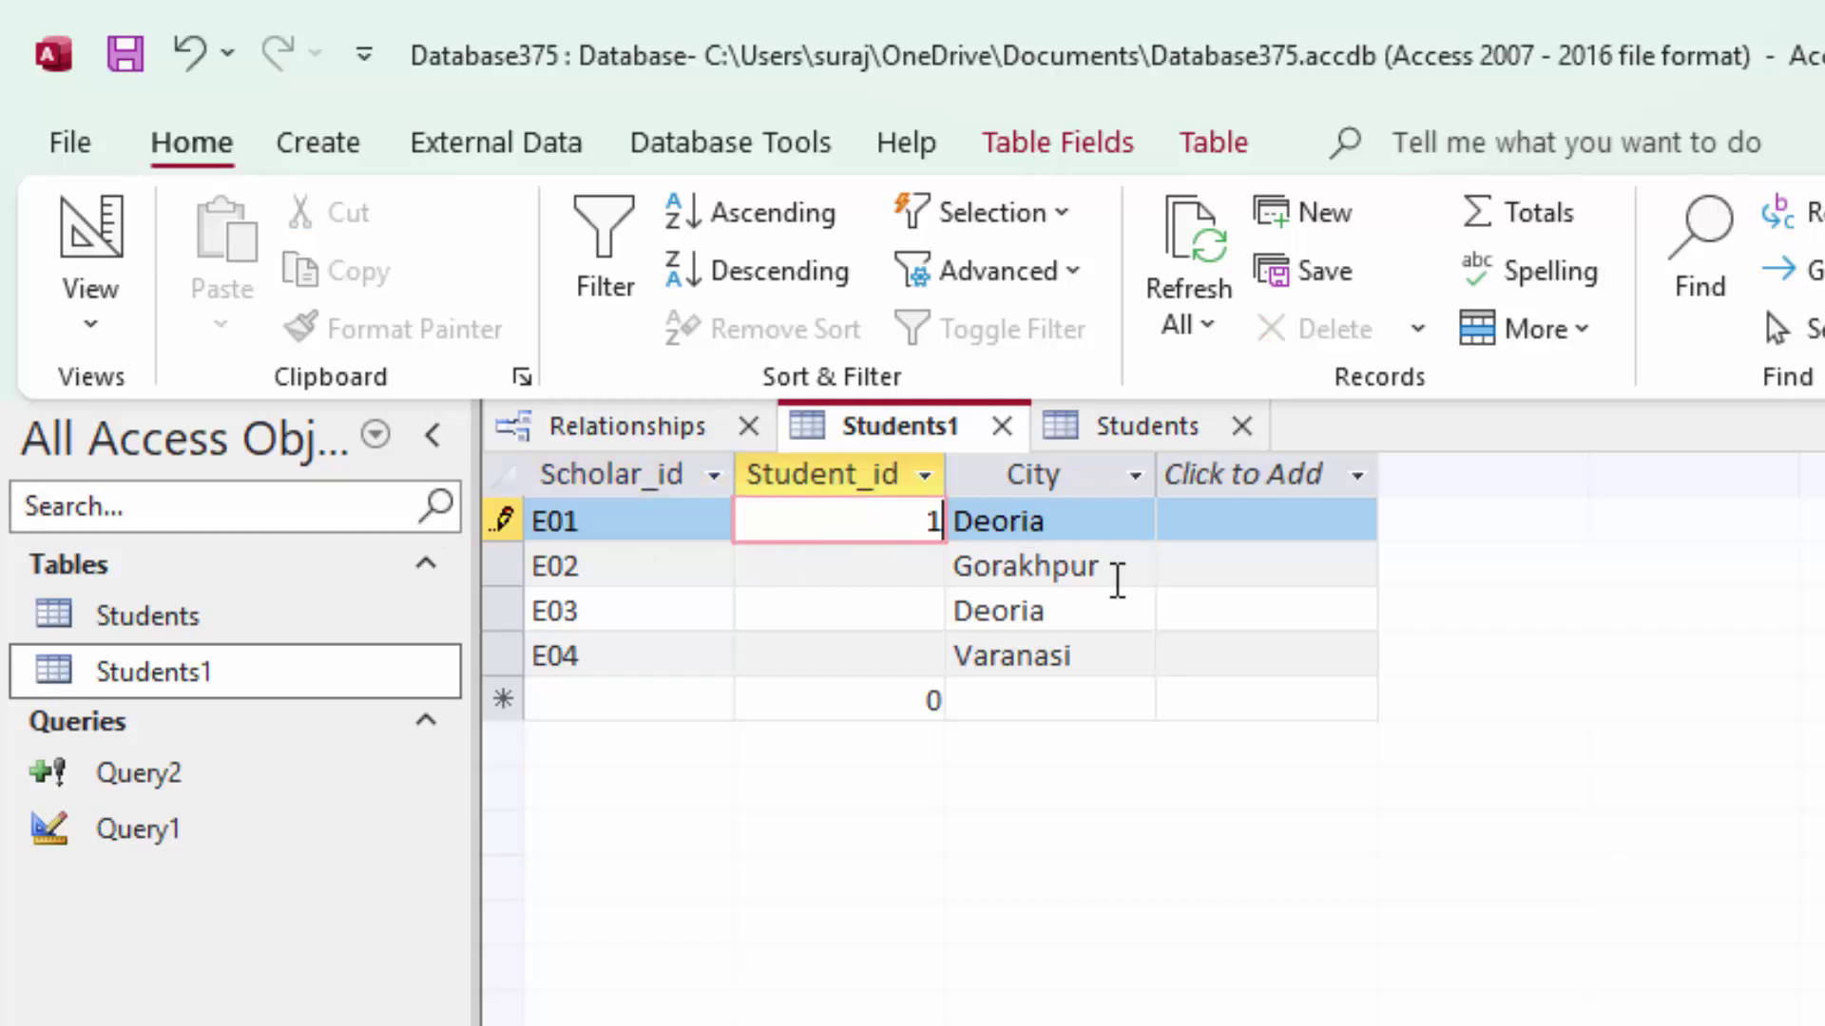
type("01")
key("Tab")
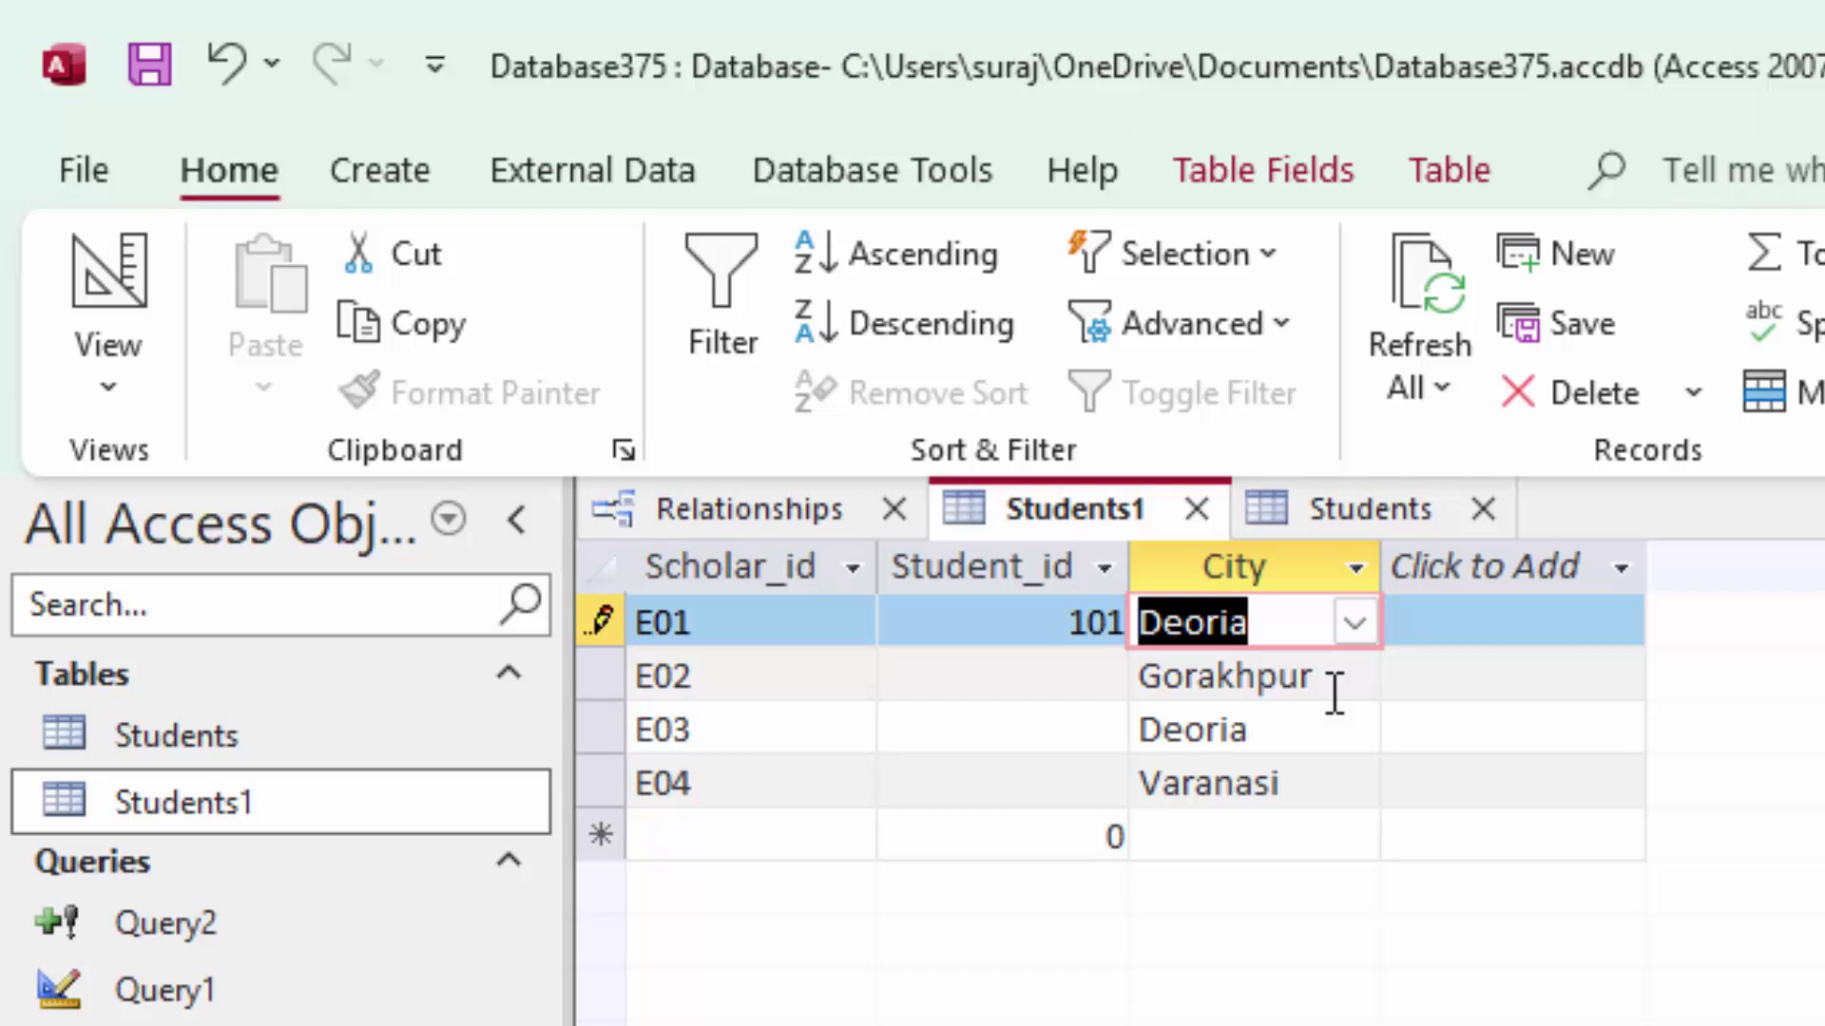
Enter Student_id 102, 103 and 104 for records E02, E03 and E04 in Students1, and close both tables
left_click(1080, 676)
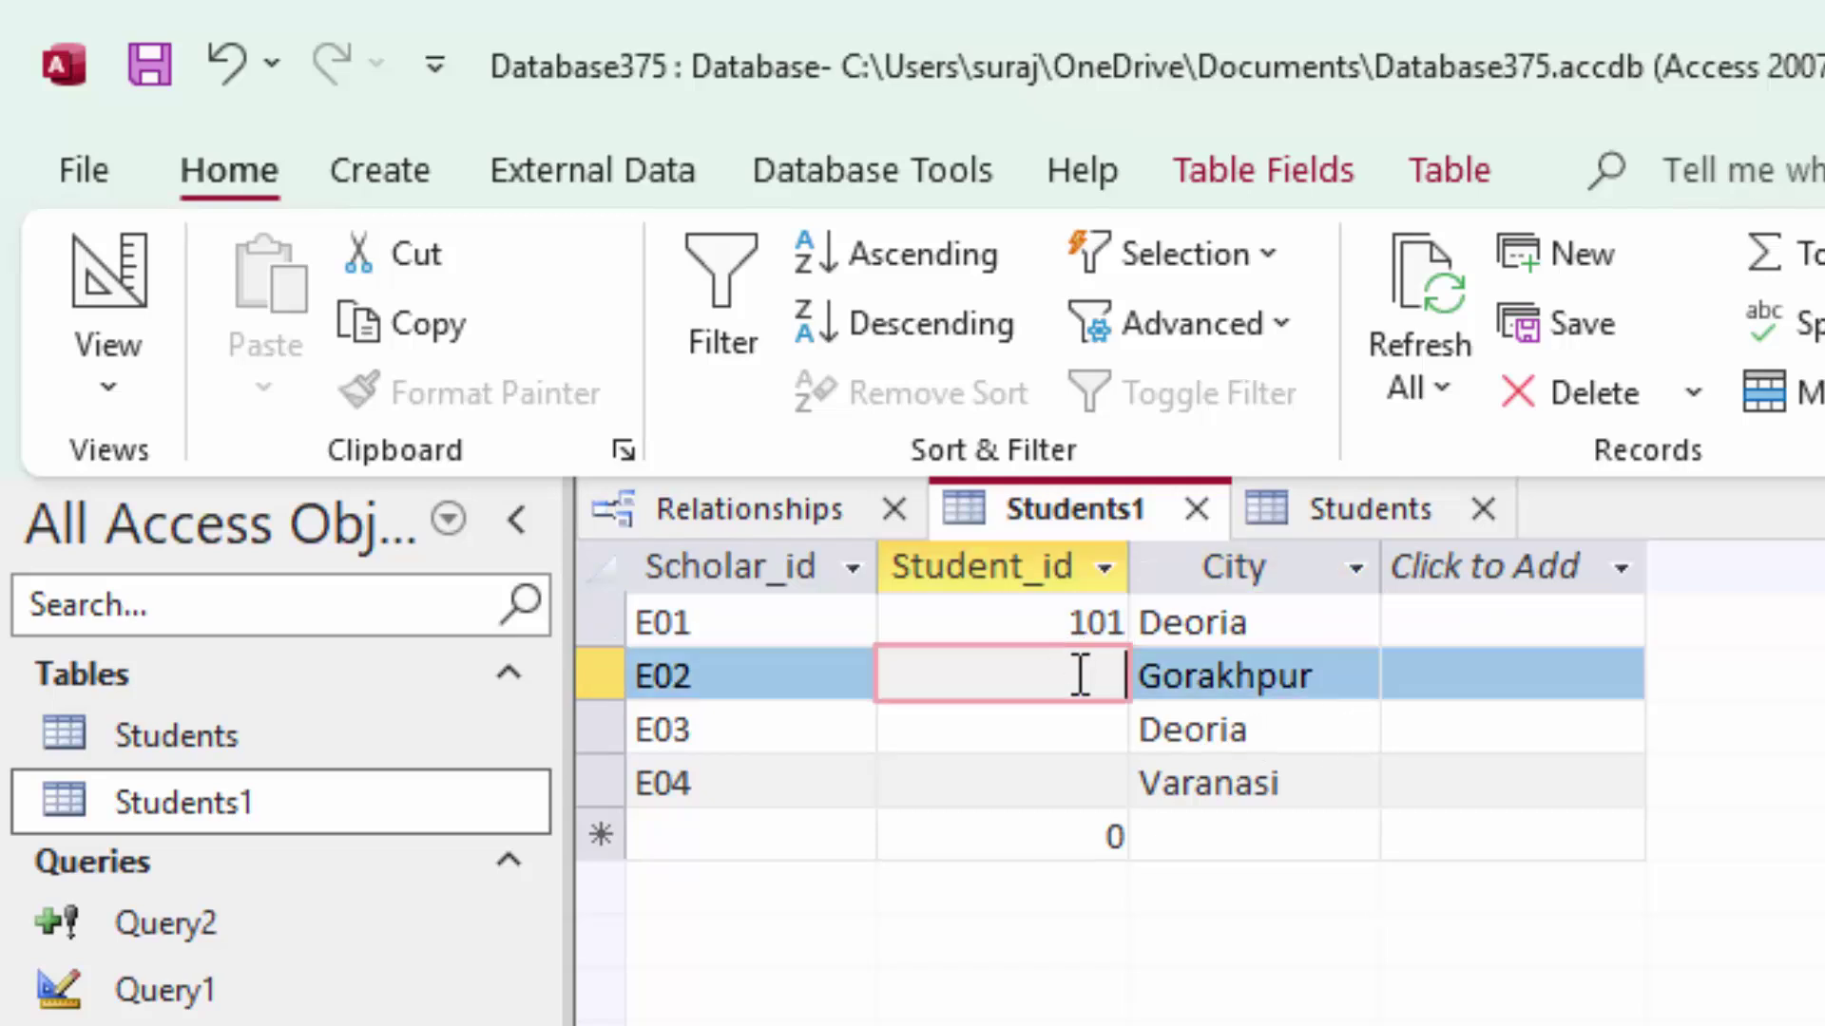
type("10")
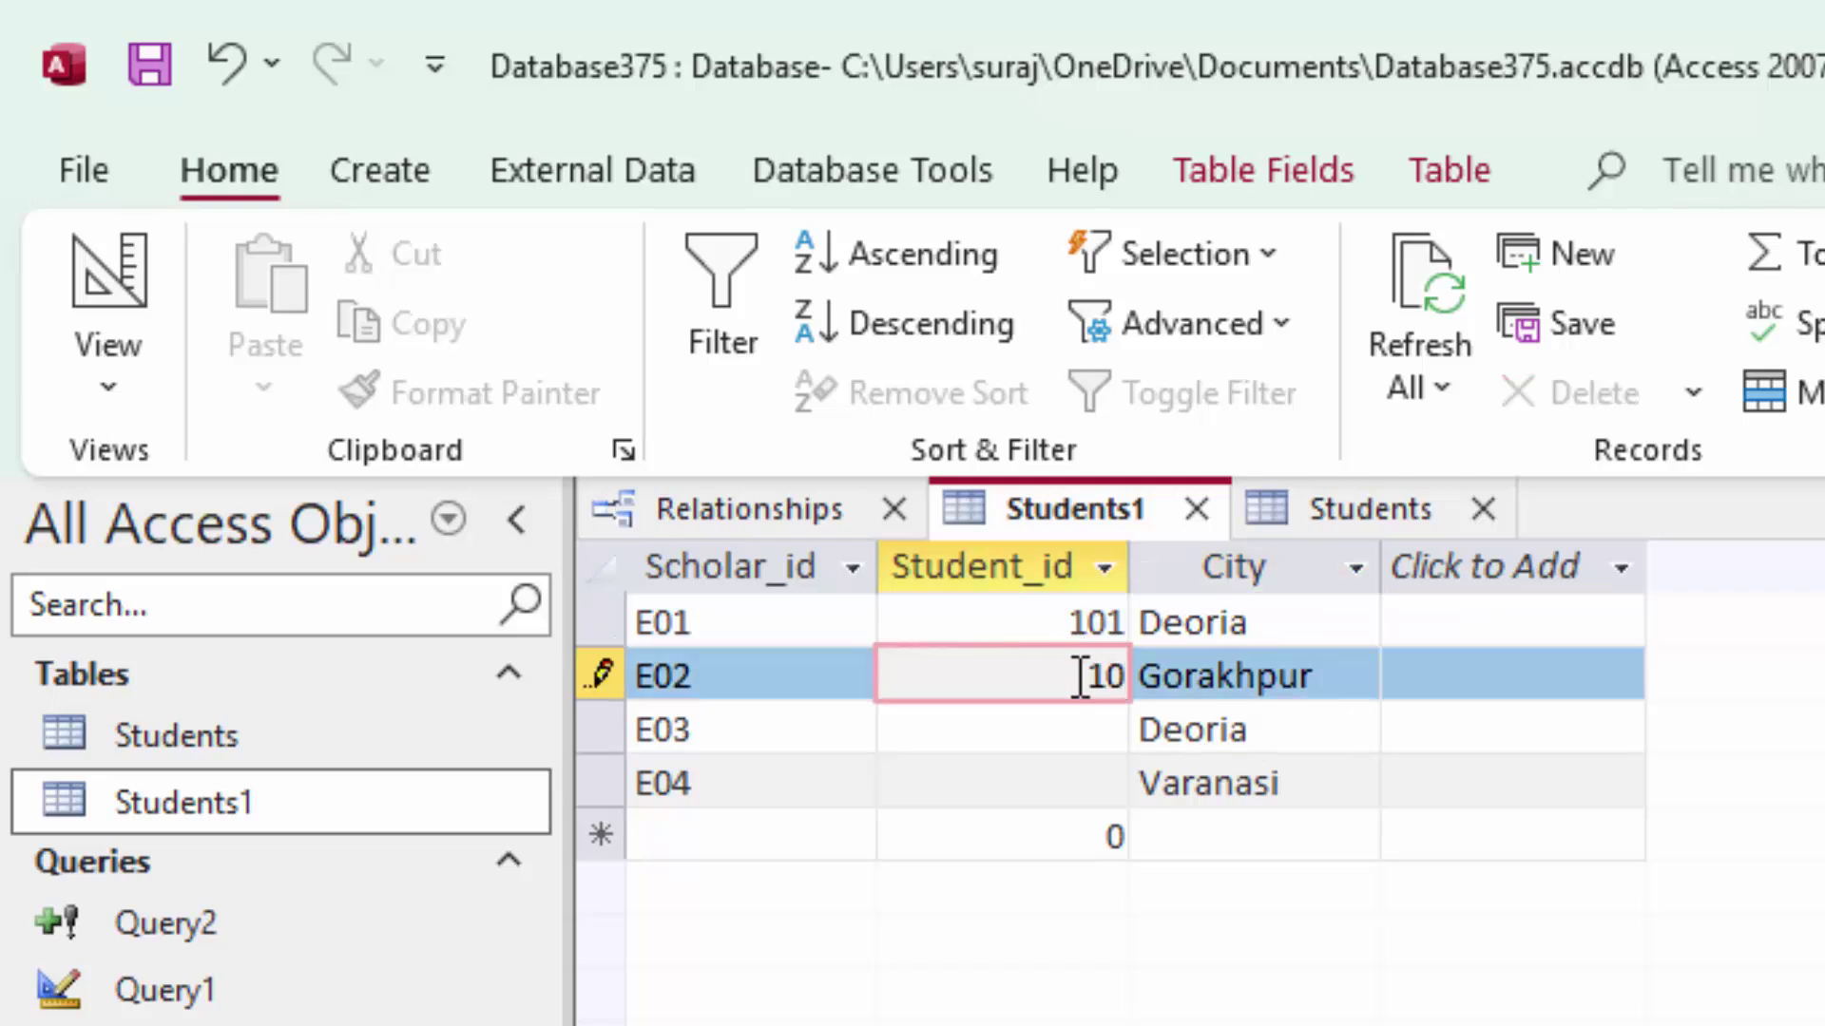
type("2")
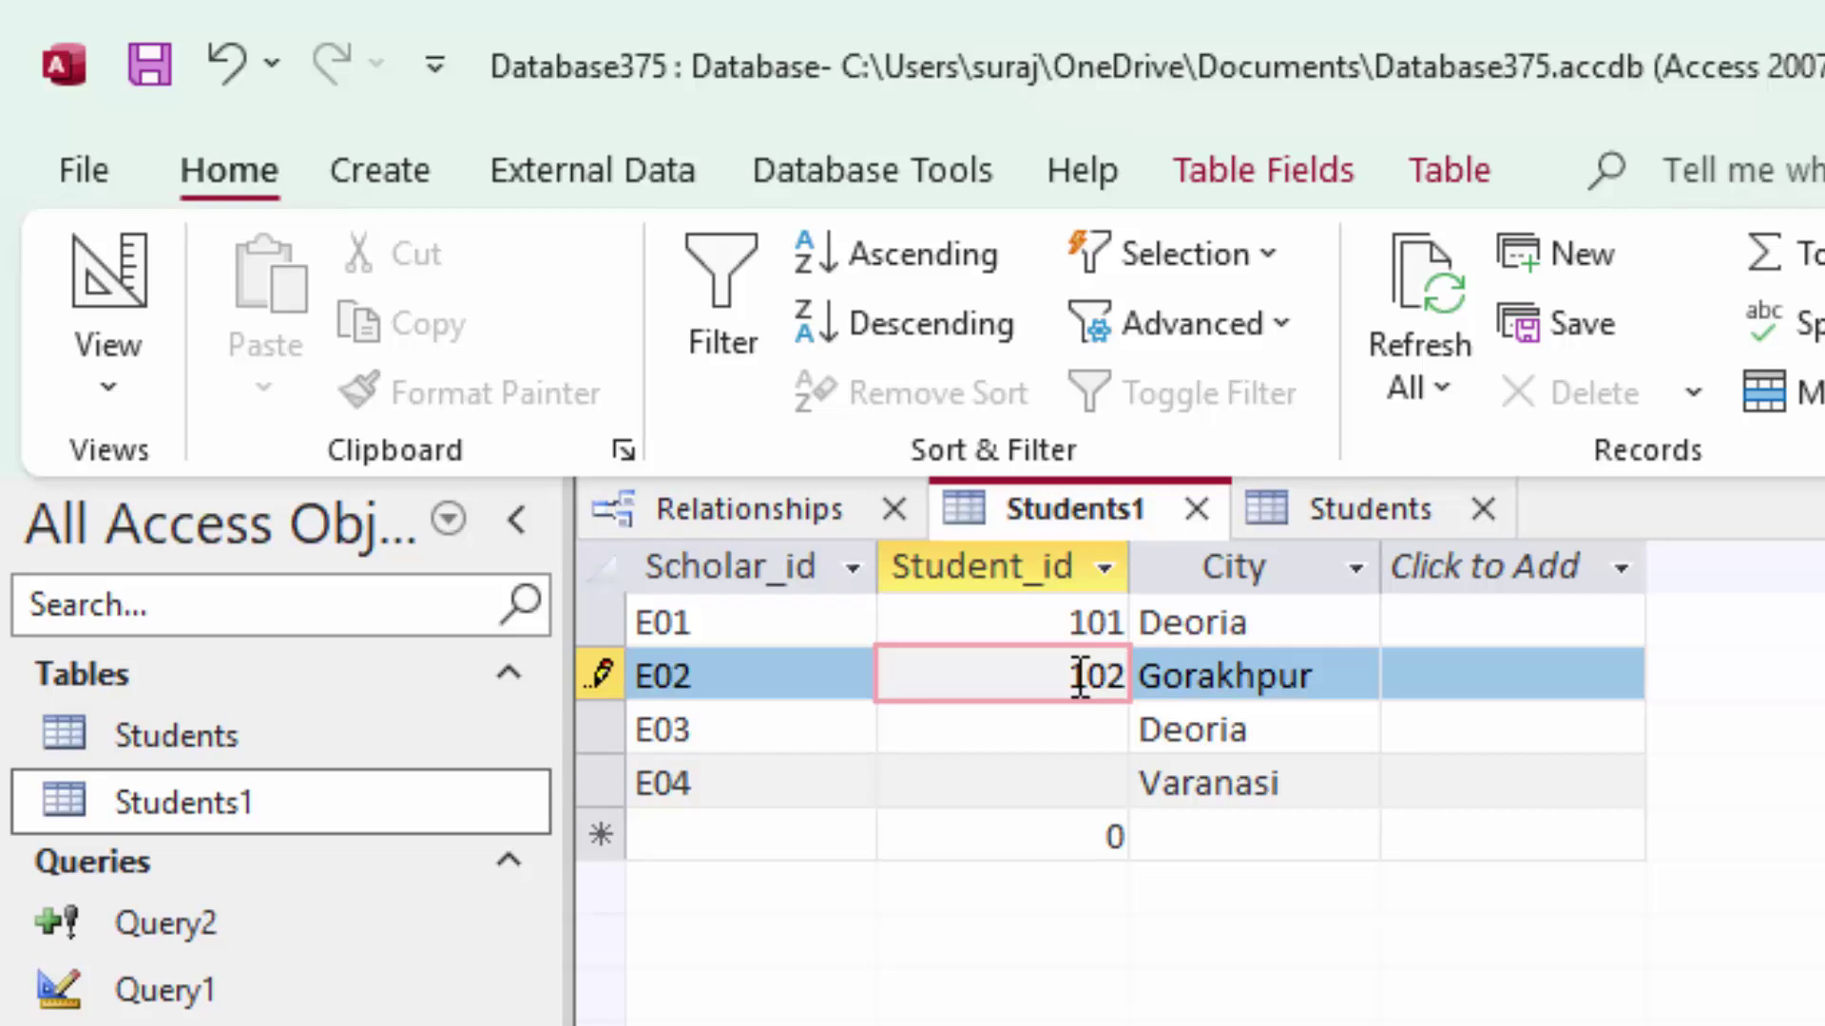
left_click(1049, 727)
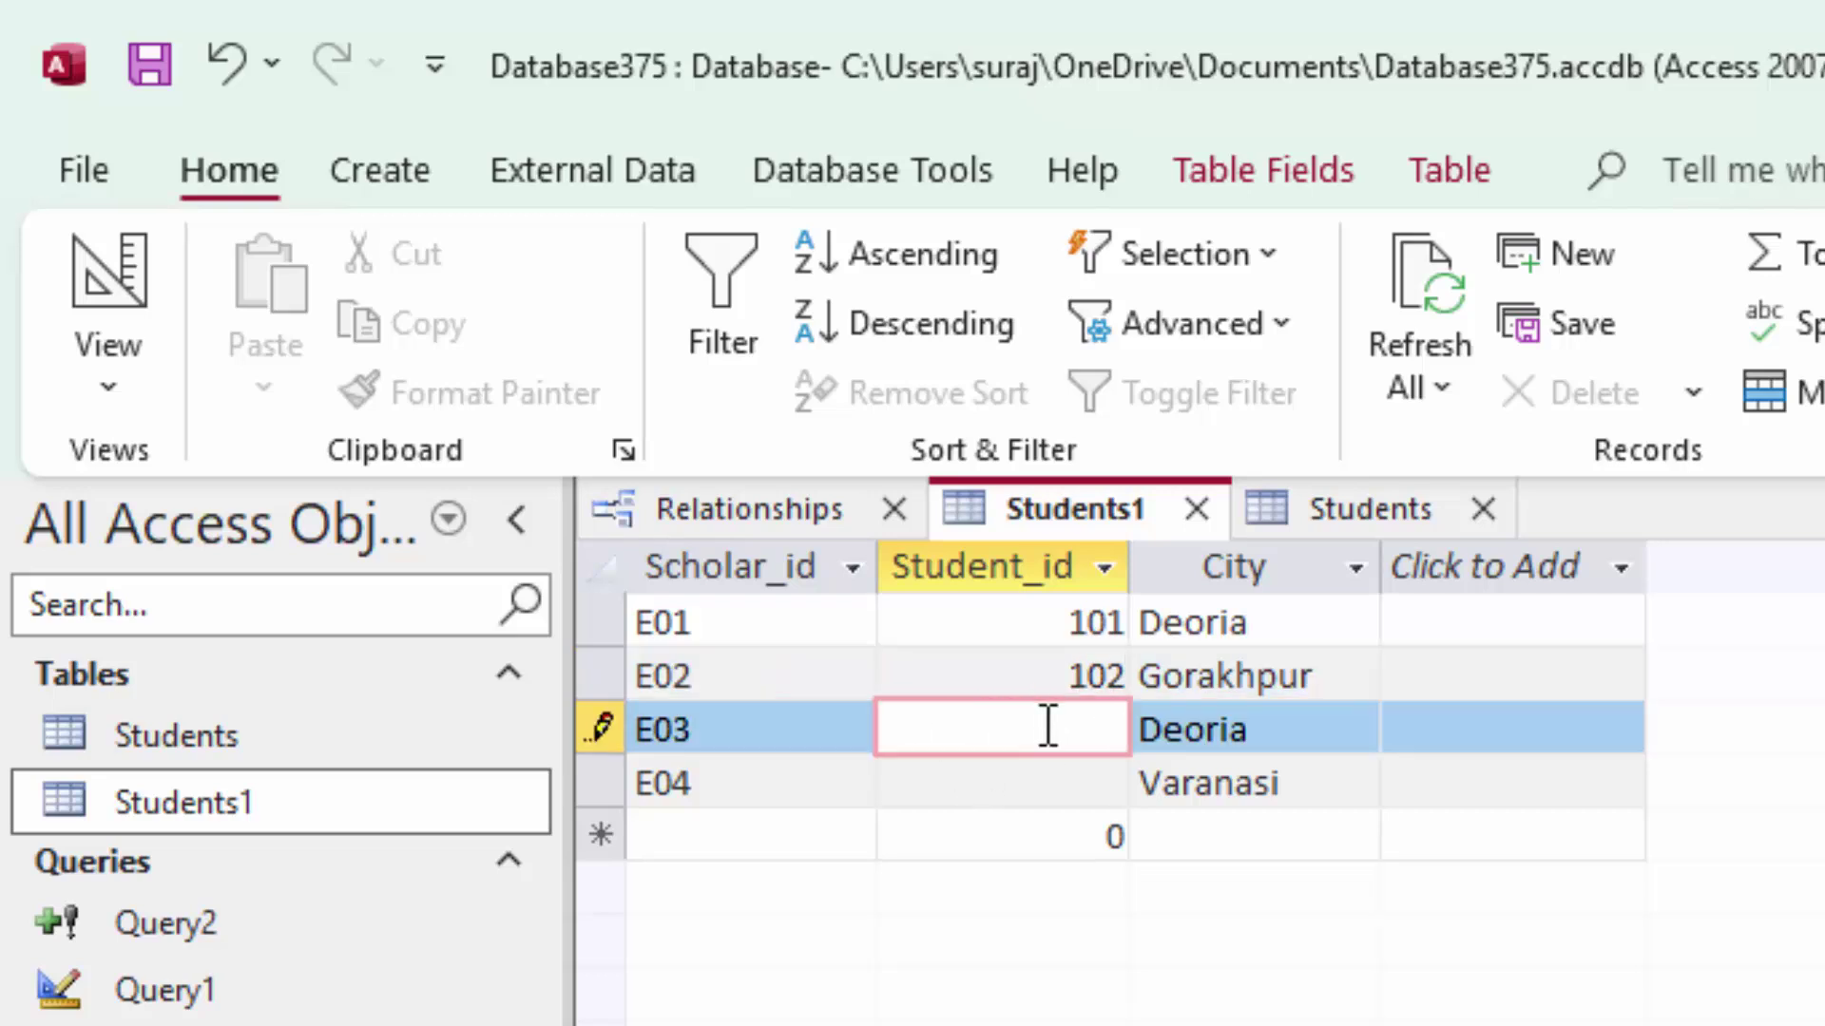
type("103")
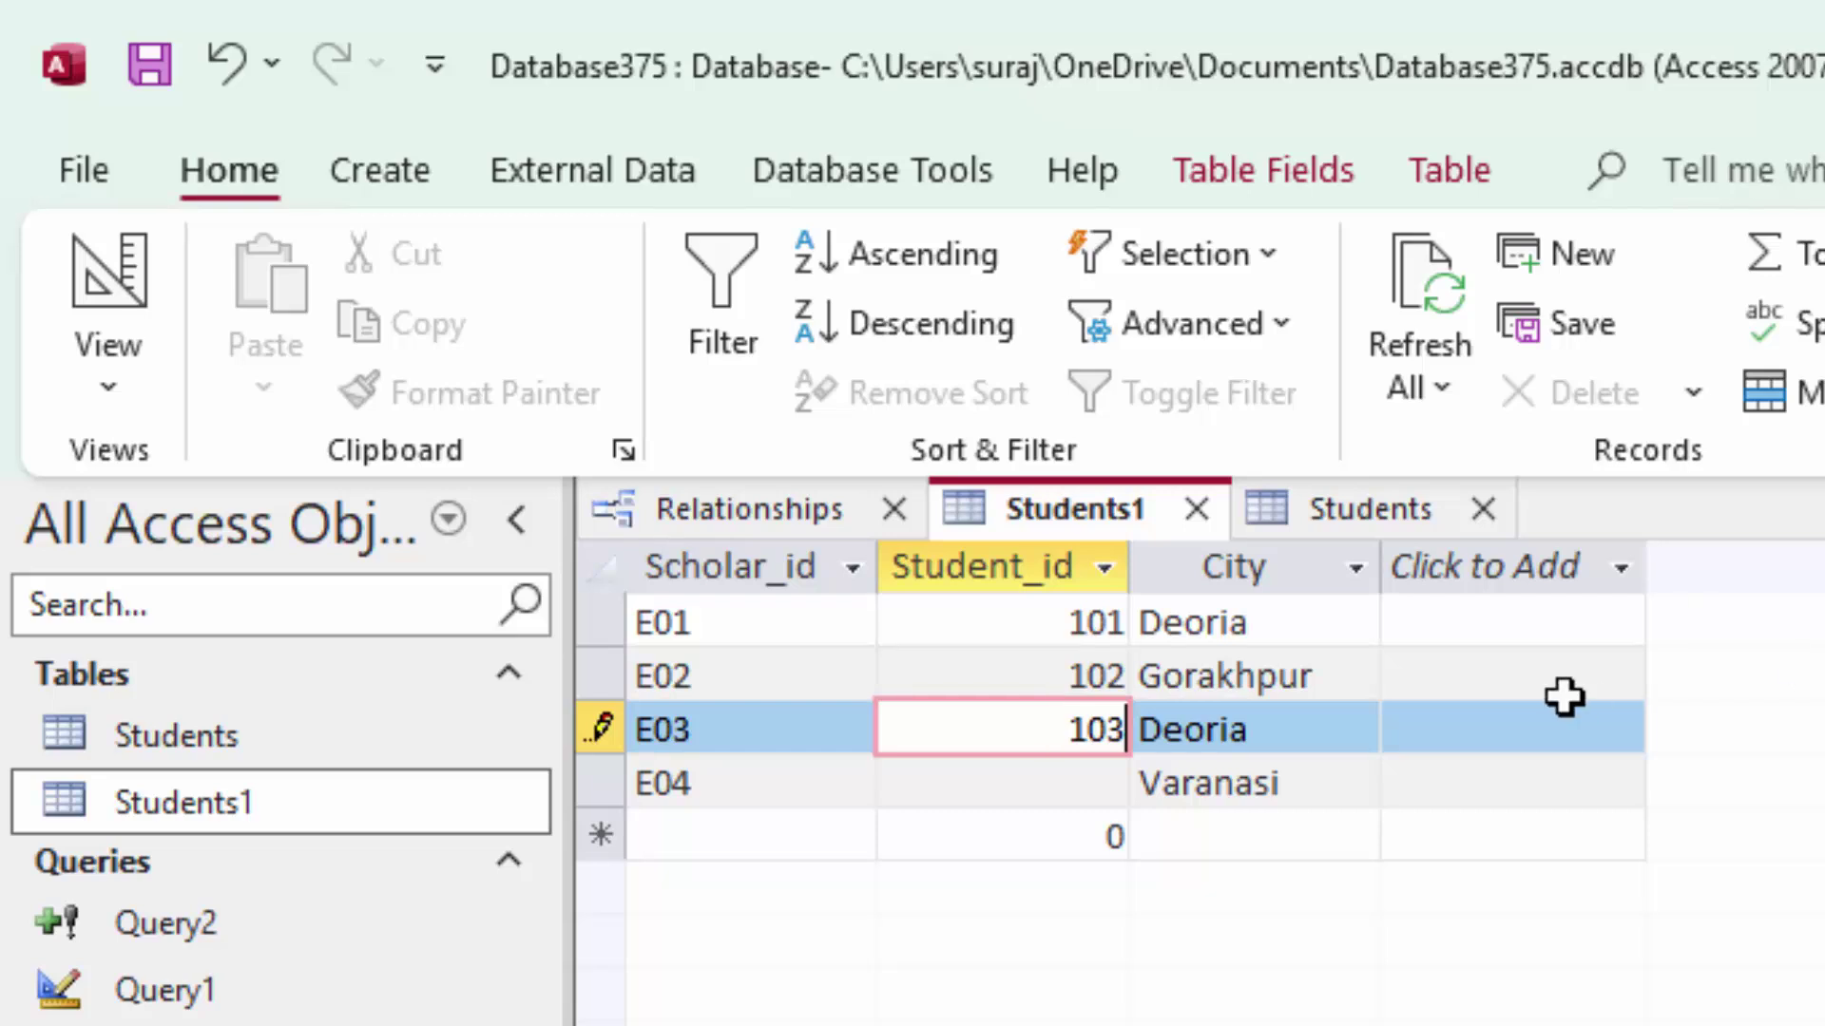
left_click(1091, 777)
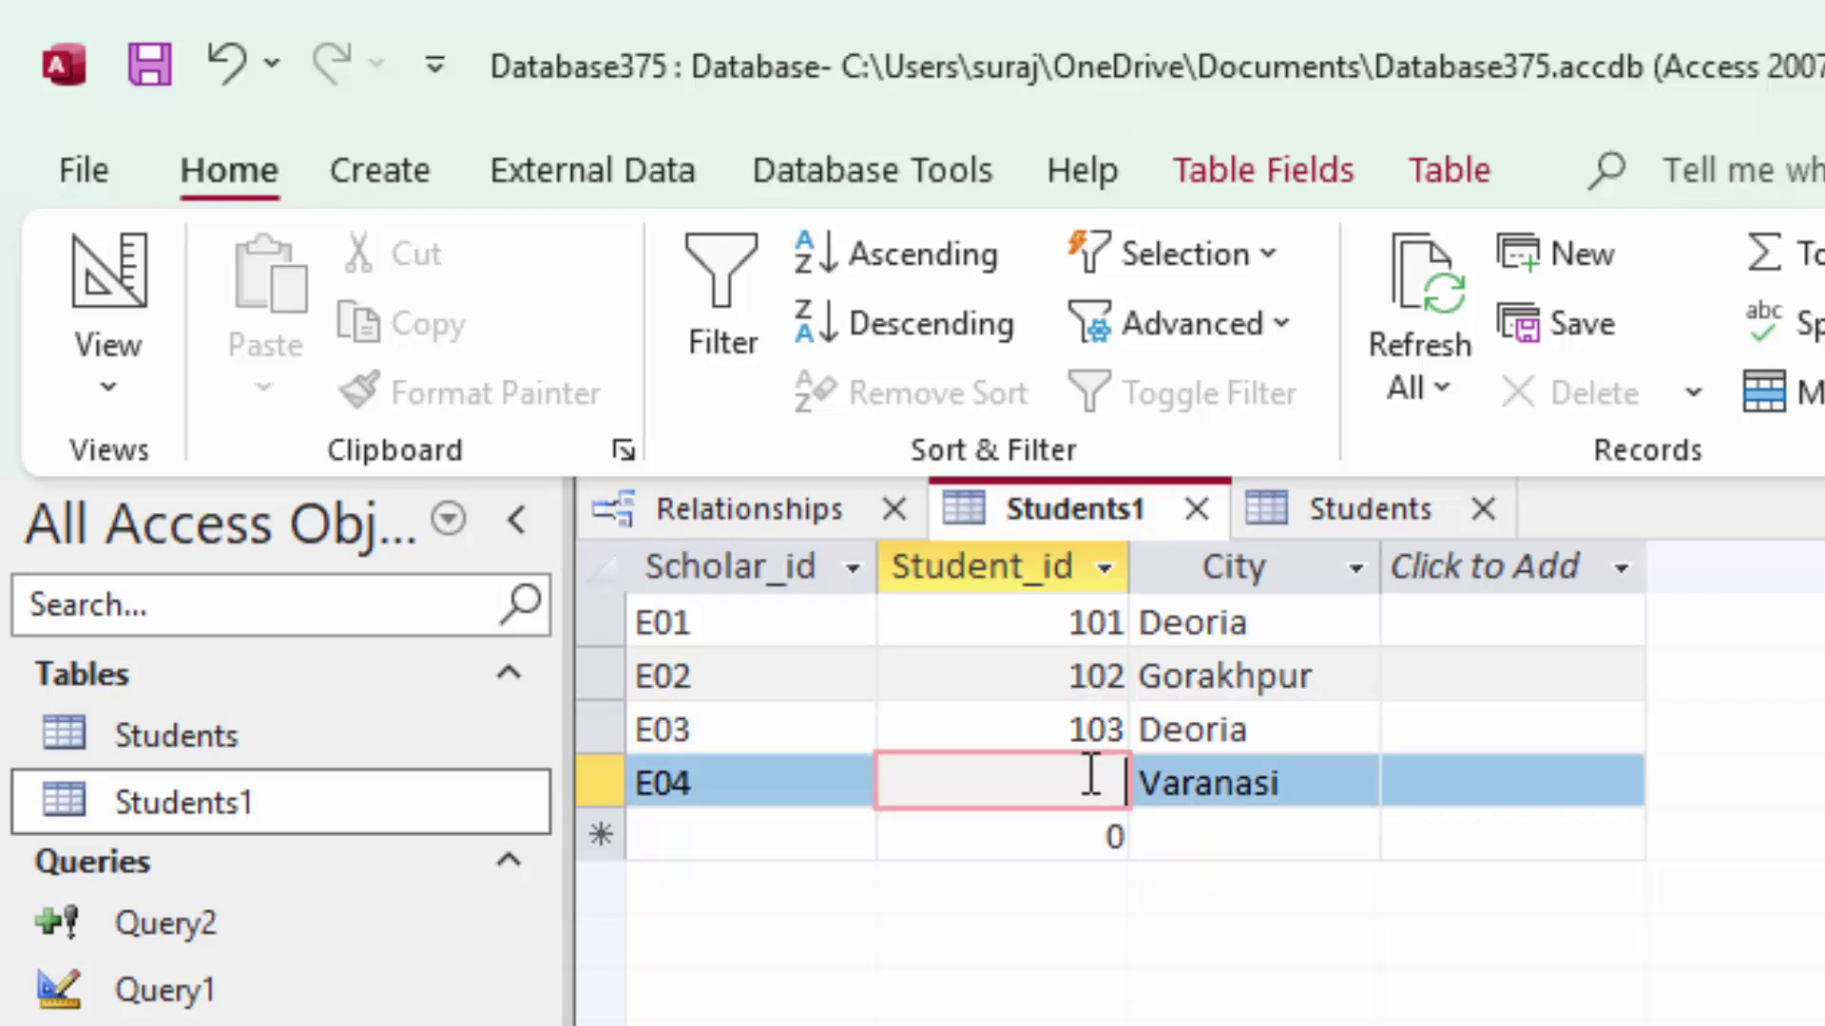
type("104")
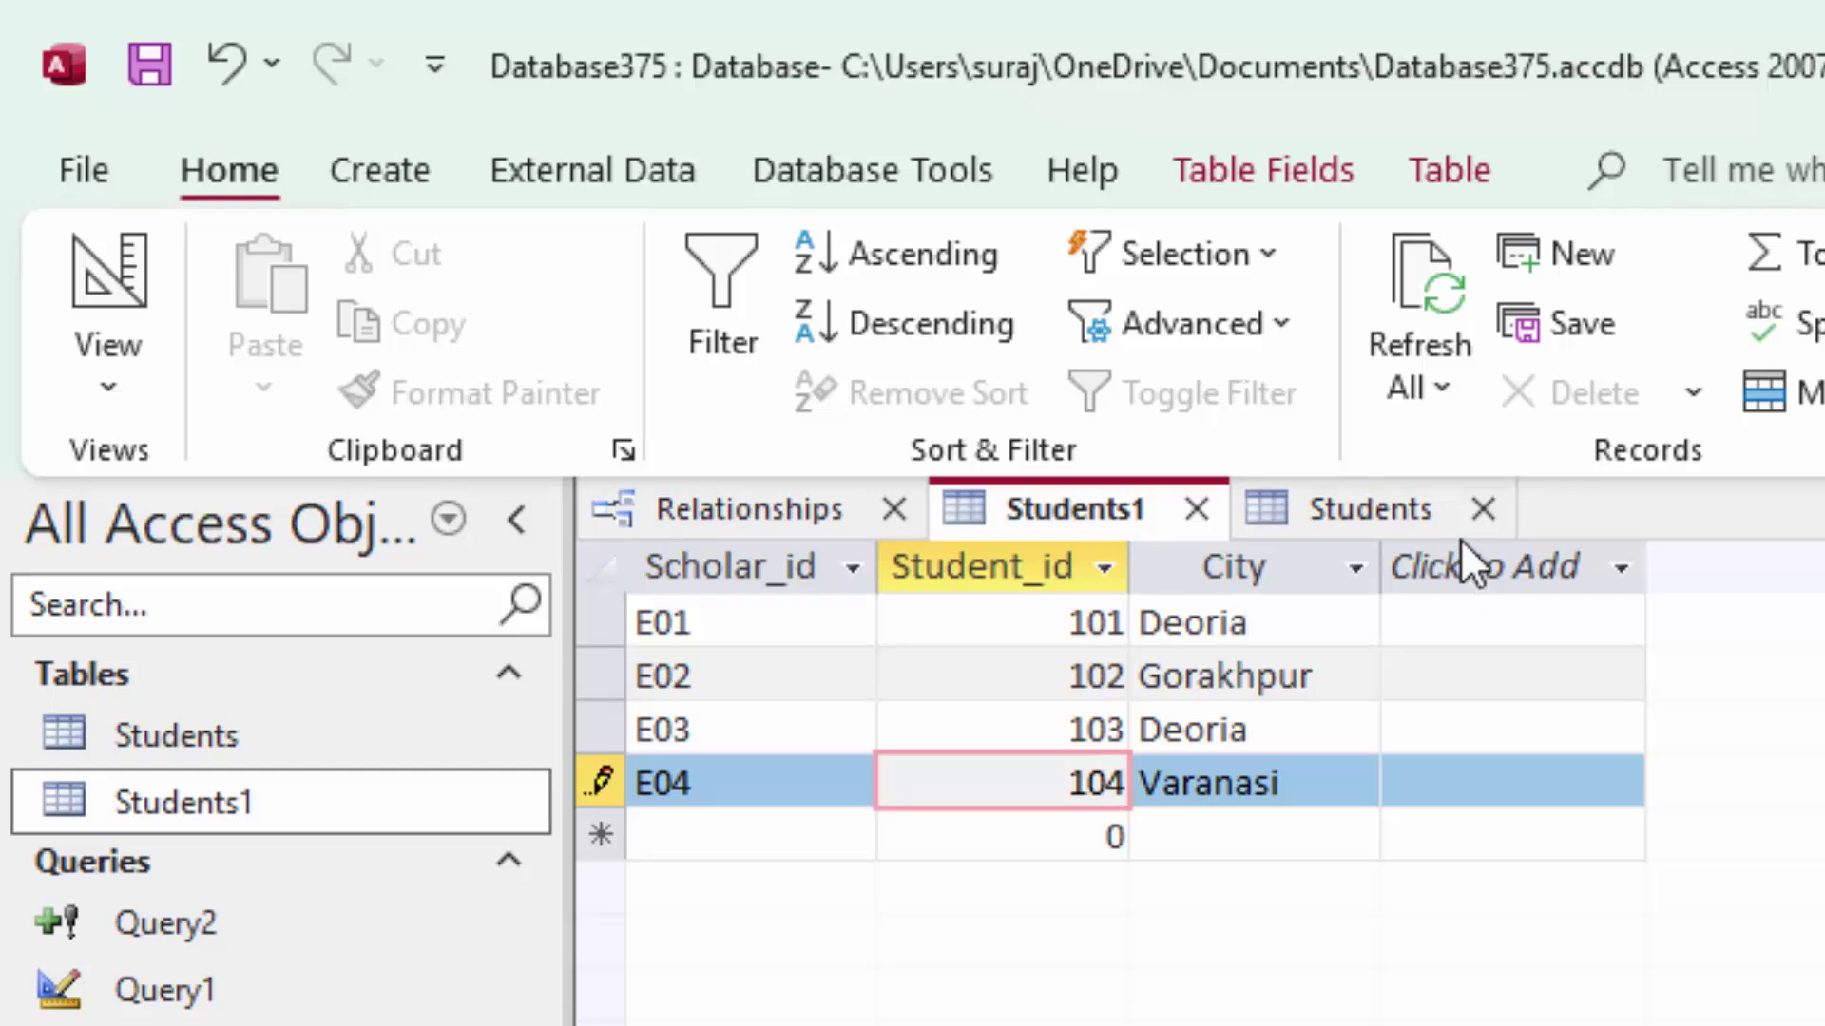
left_click(1483, 509)
left_click(1199, 506)
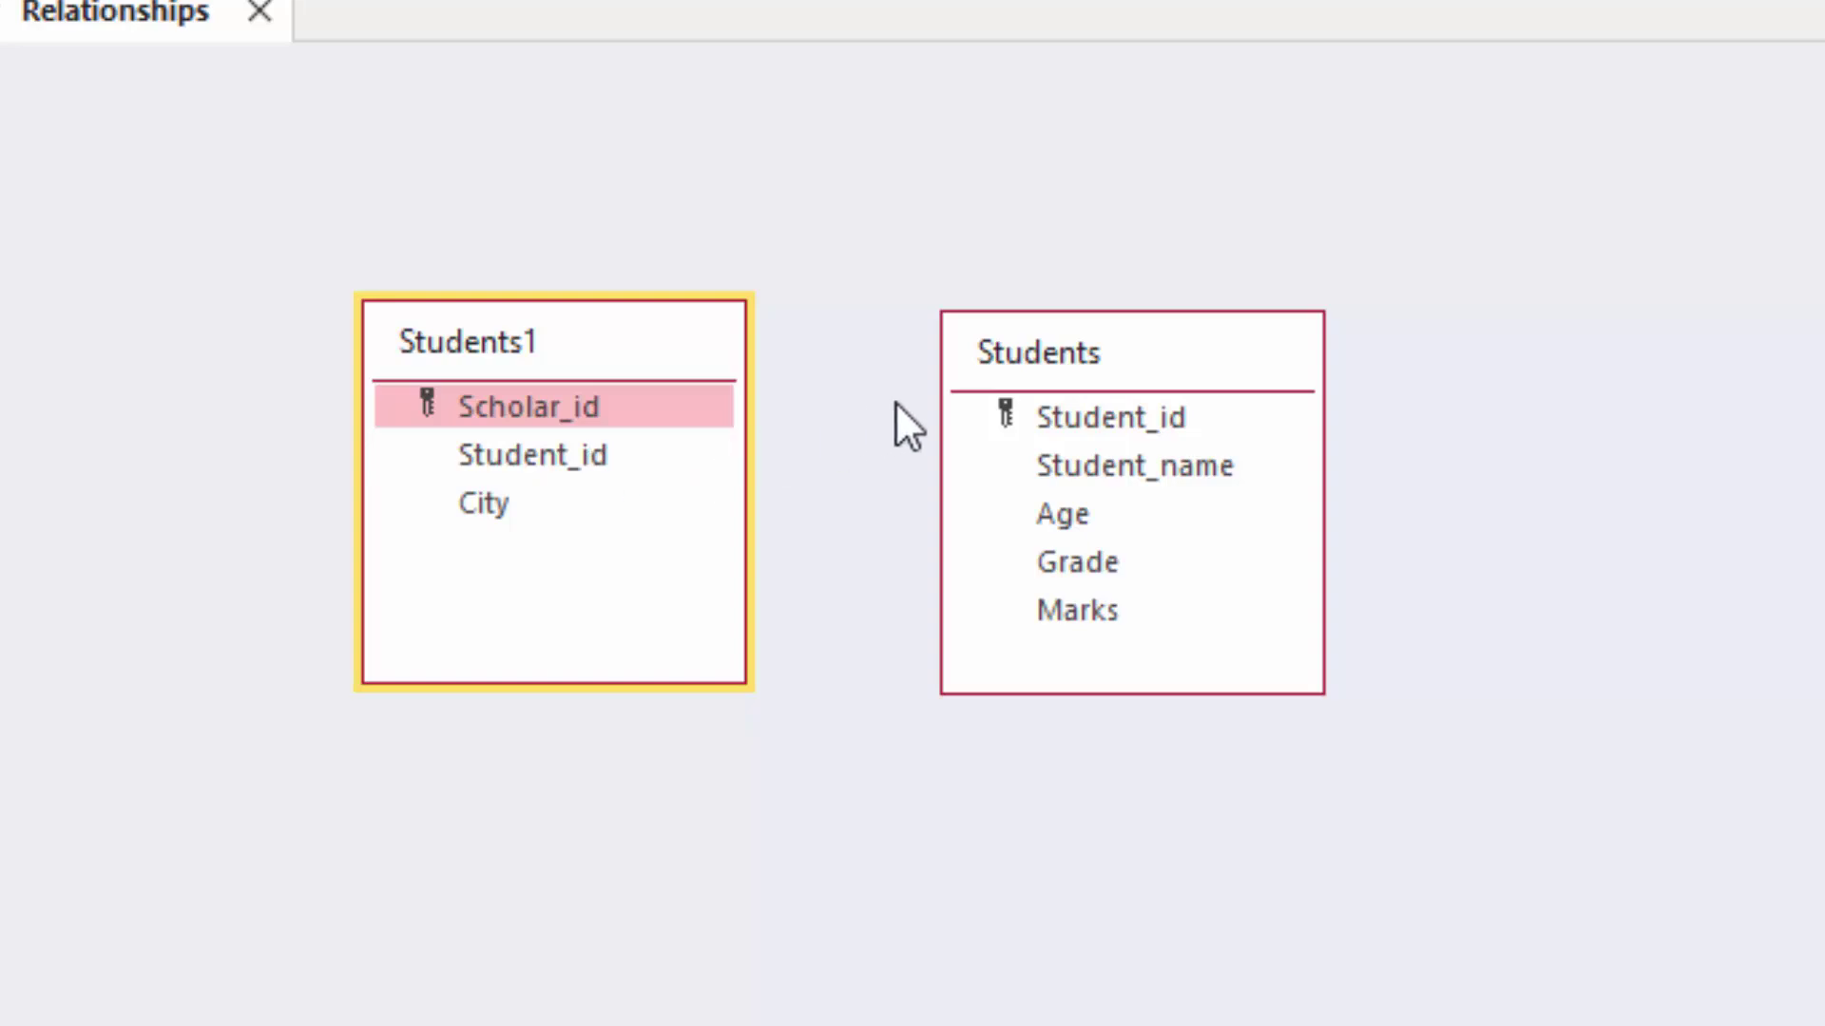
Relate Student_id in Students to Student_id in Students1 with referential integrity, cascade update and cascade delete, and move Students1 to the right of Students
left_click_drag(1099, 418, 566, 464)
left_click(944, 328)
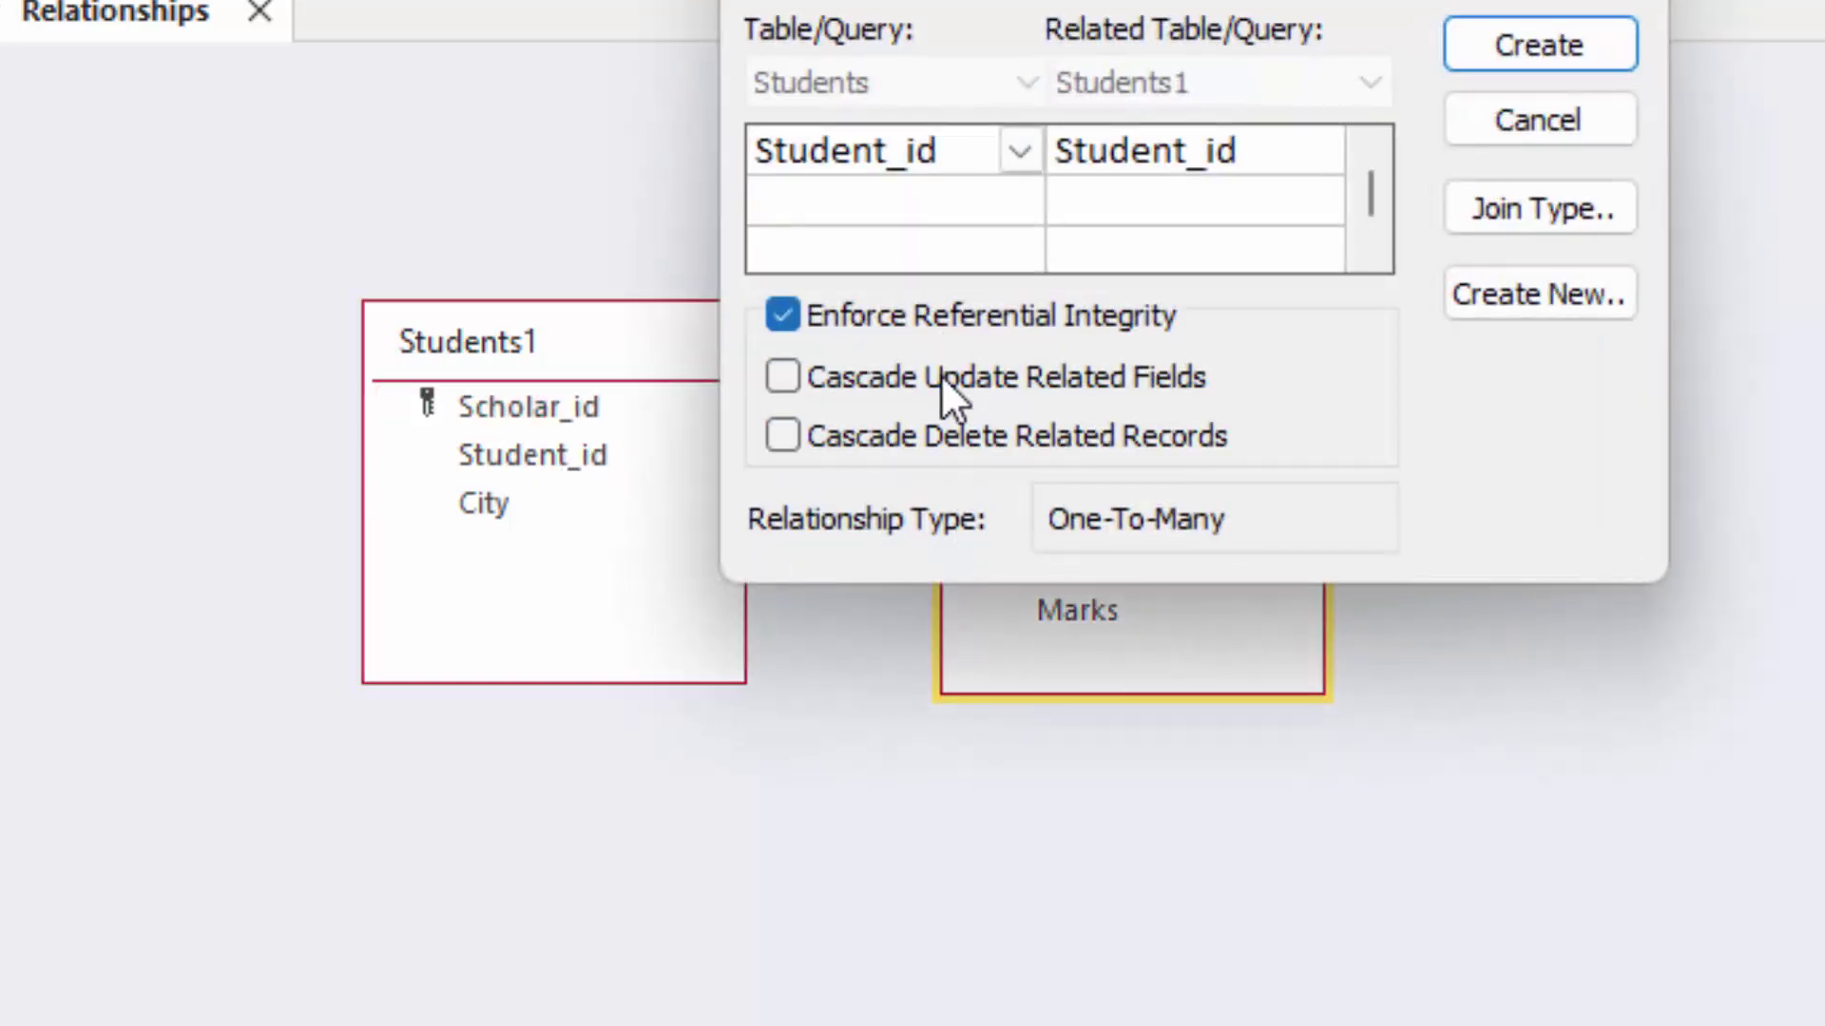
left_click(941, 380)
left_click(960, 441)
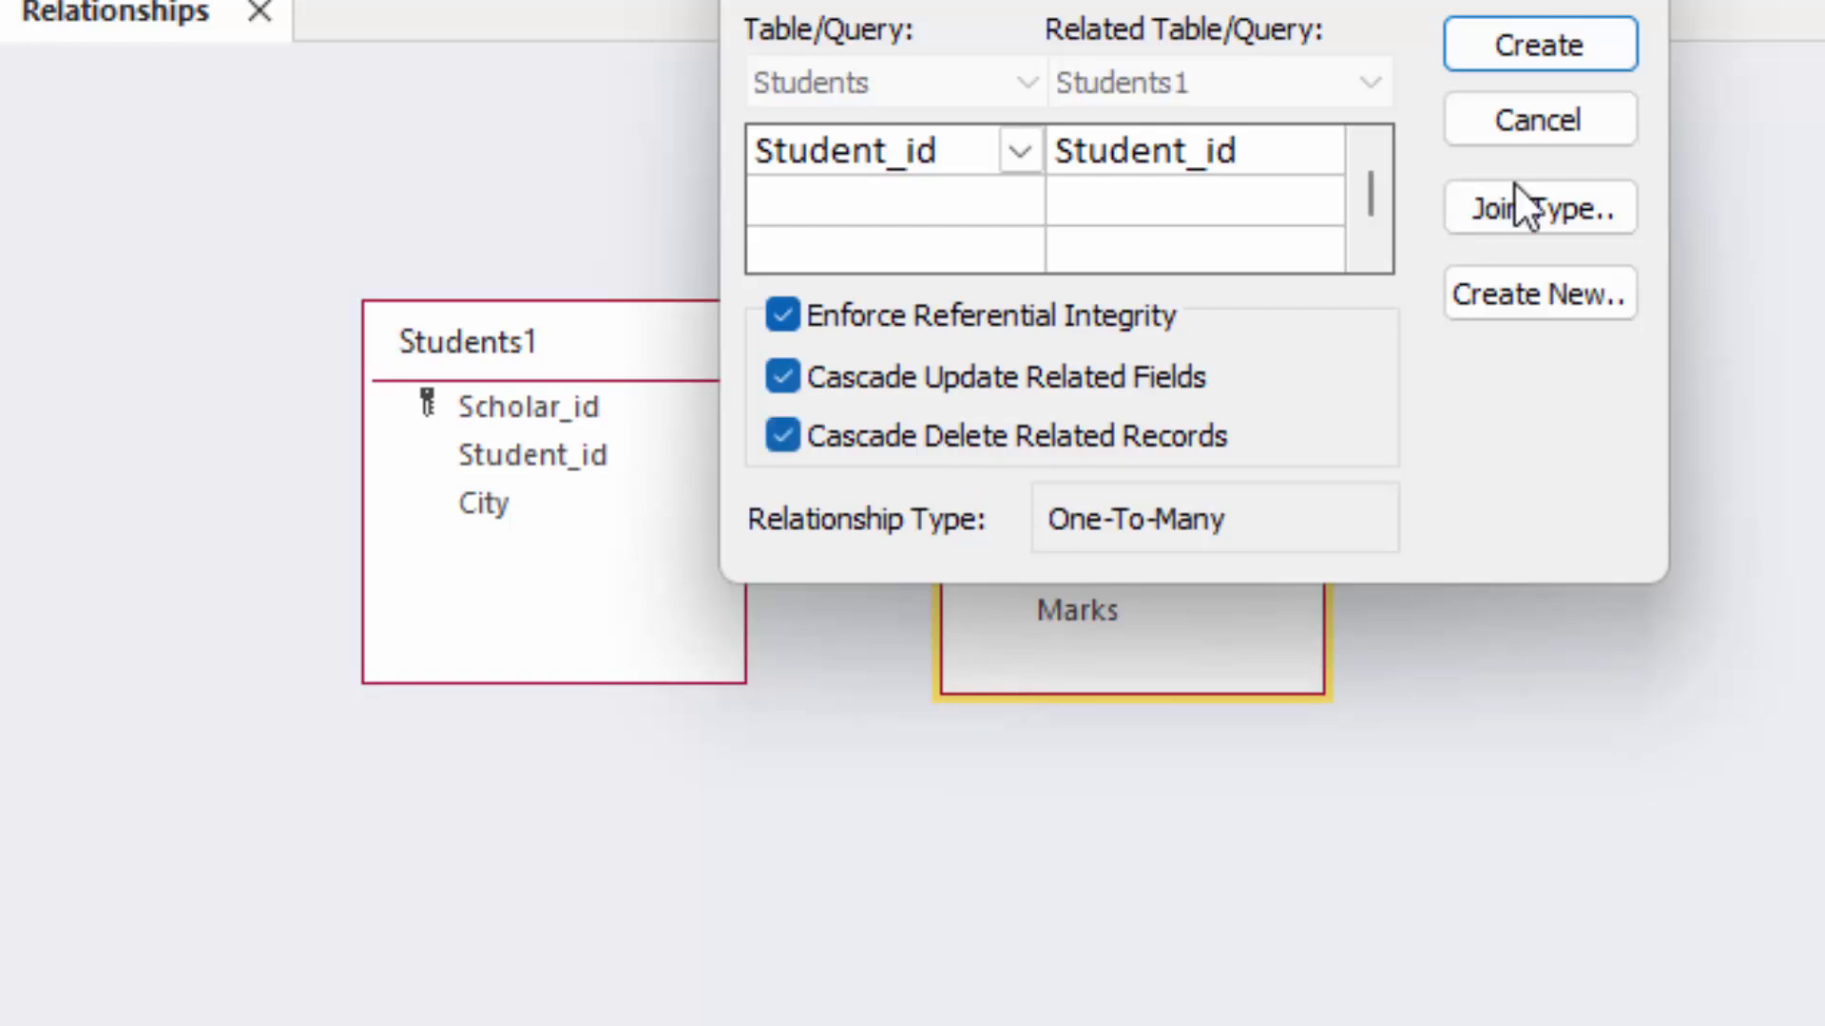
left_click(1549, 48)
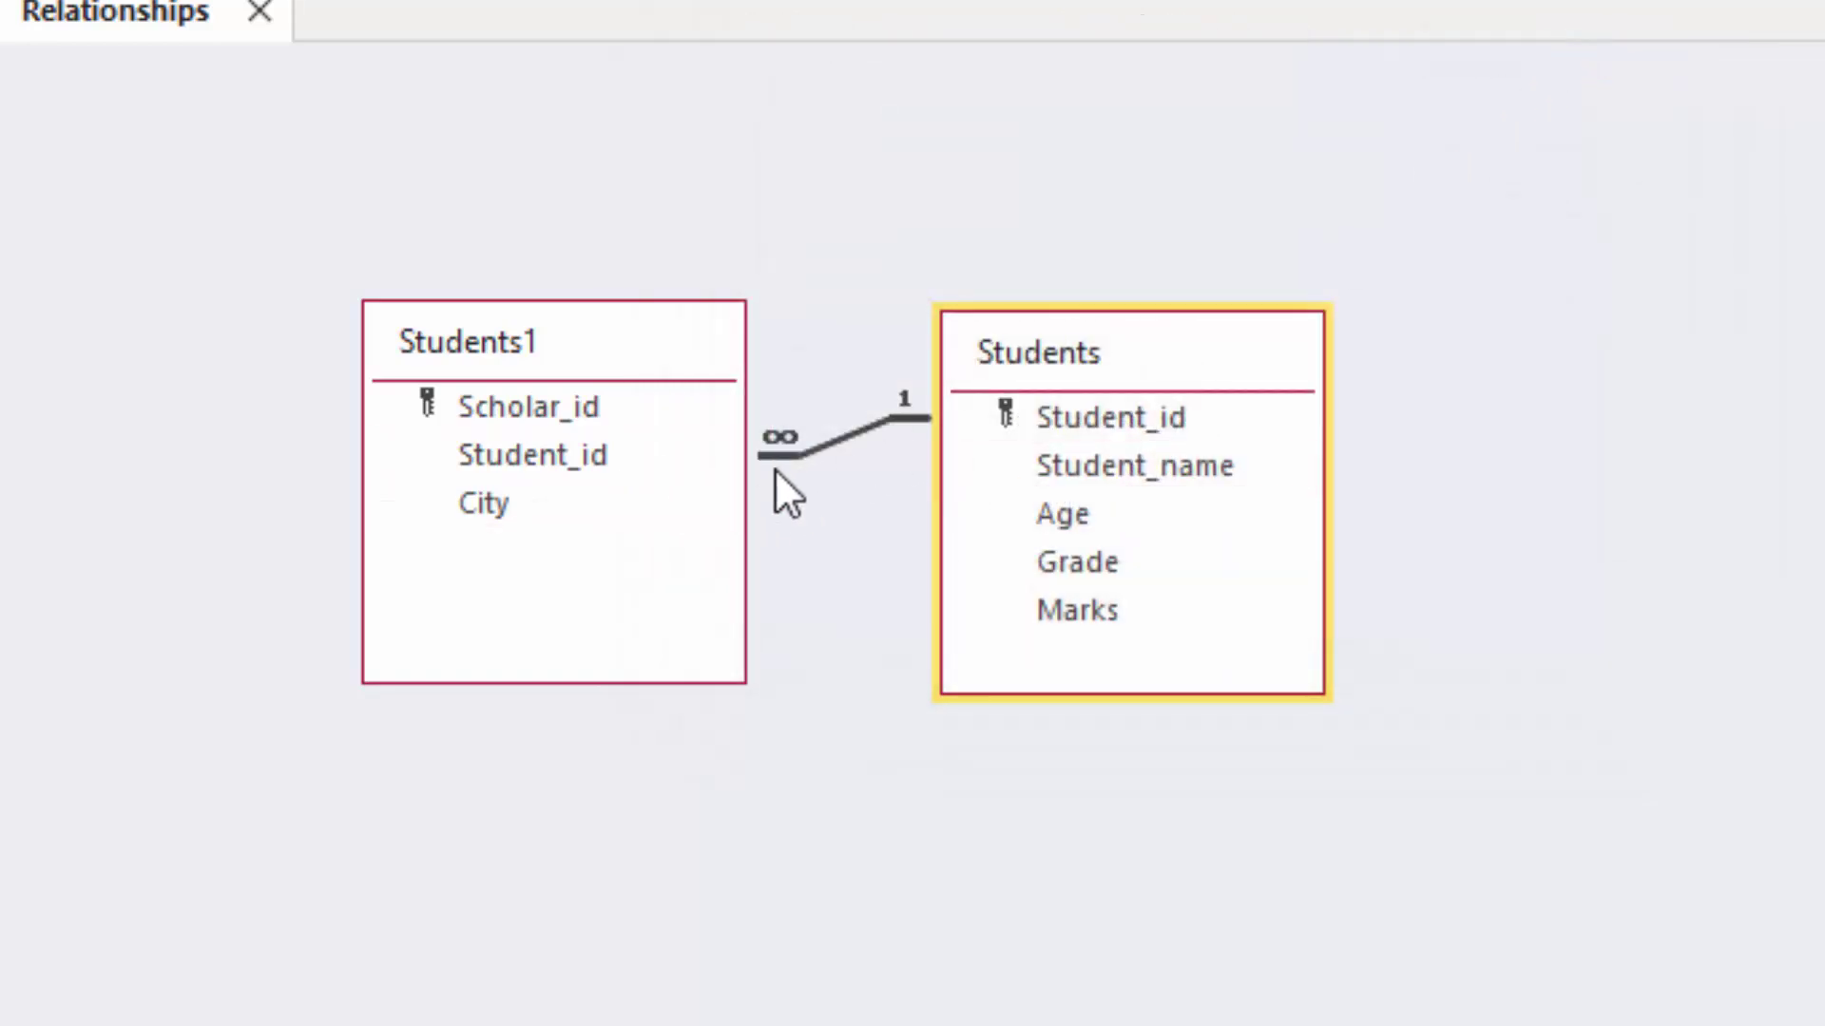
left_click_drag(641, 348, 1412, 449)
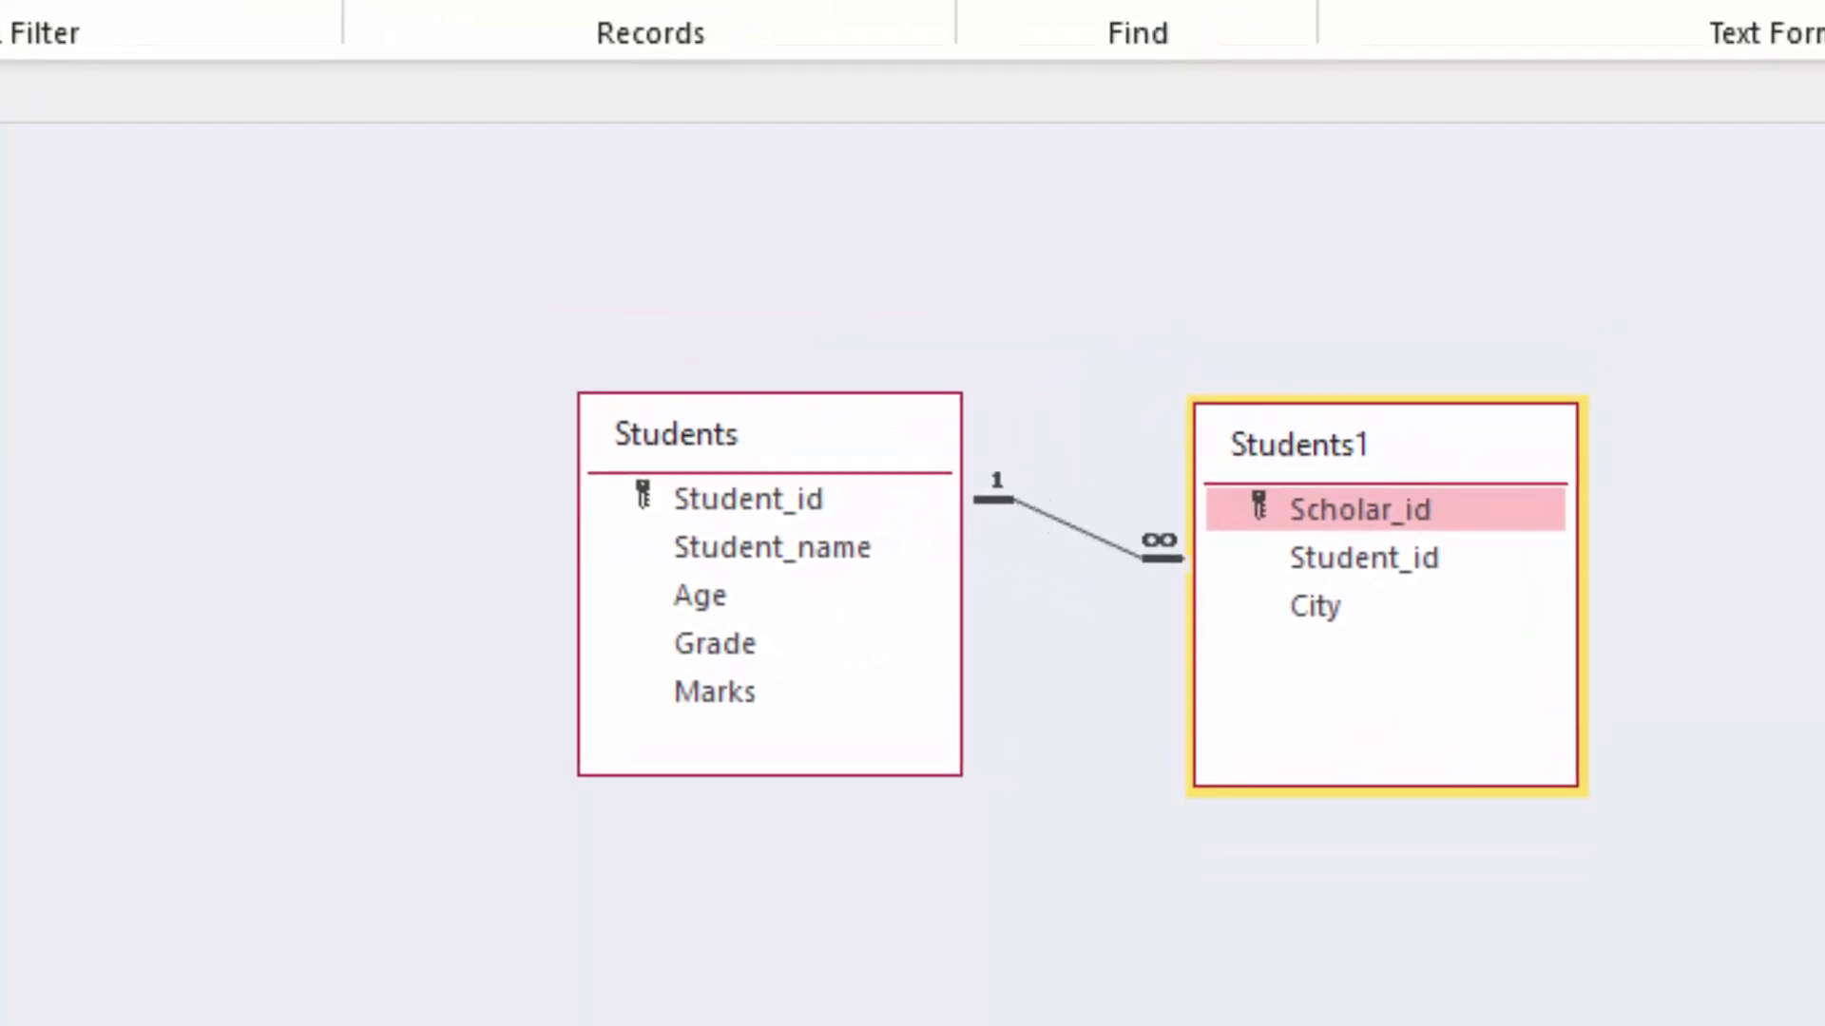
Open the Students table and expand the related Students1 record under Student_id 101 to examine its city
double_click(139, 577)
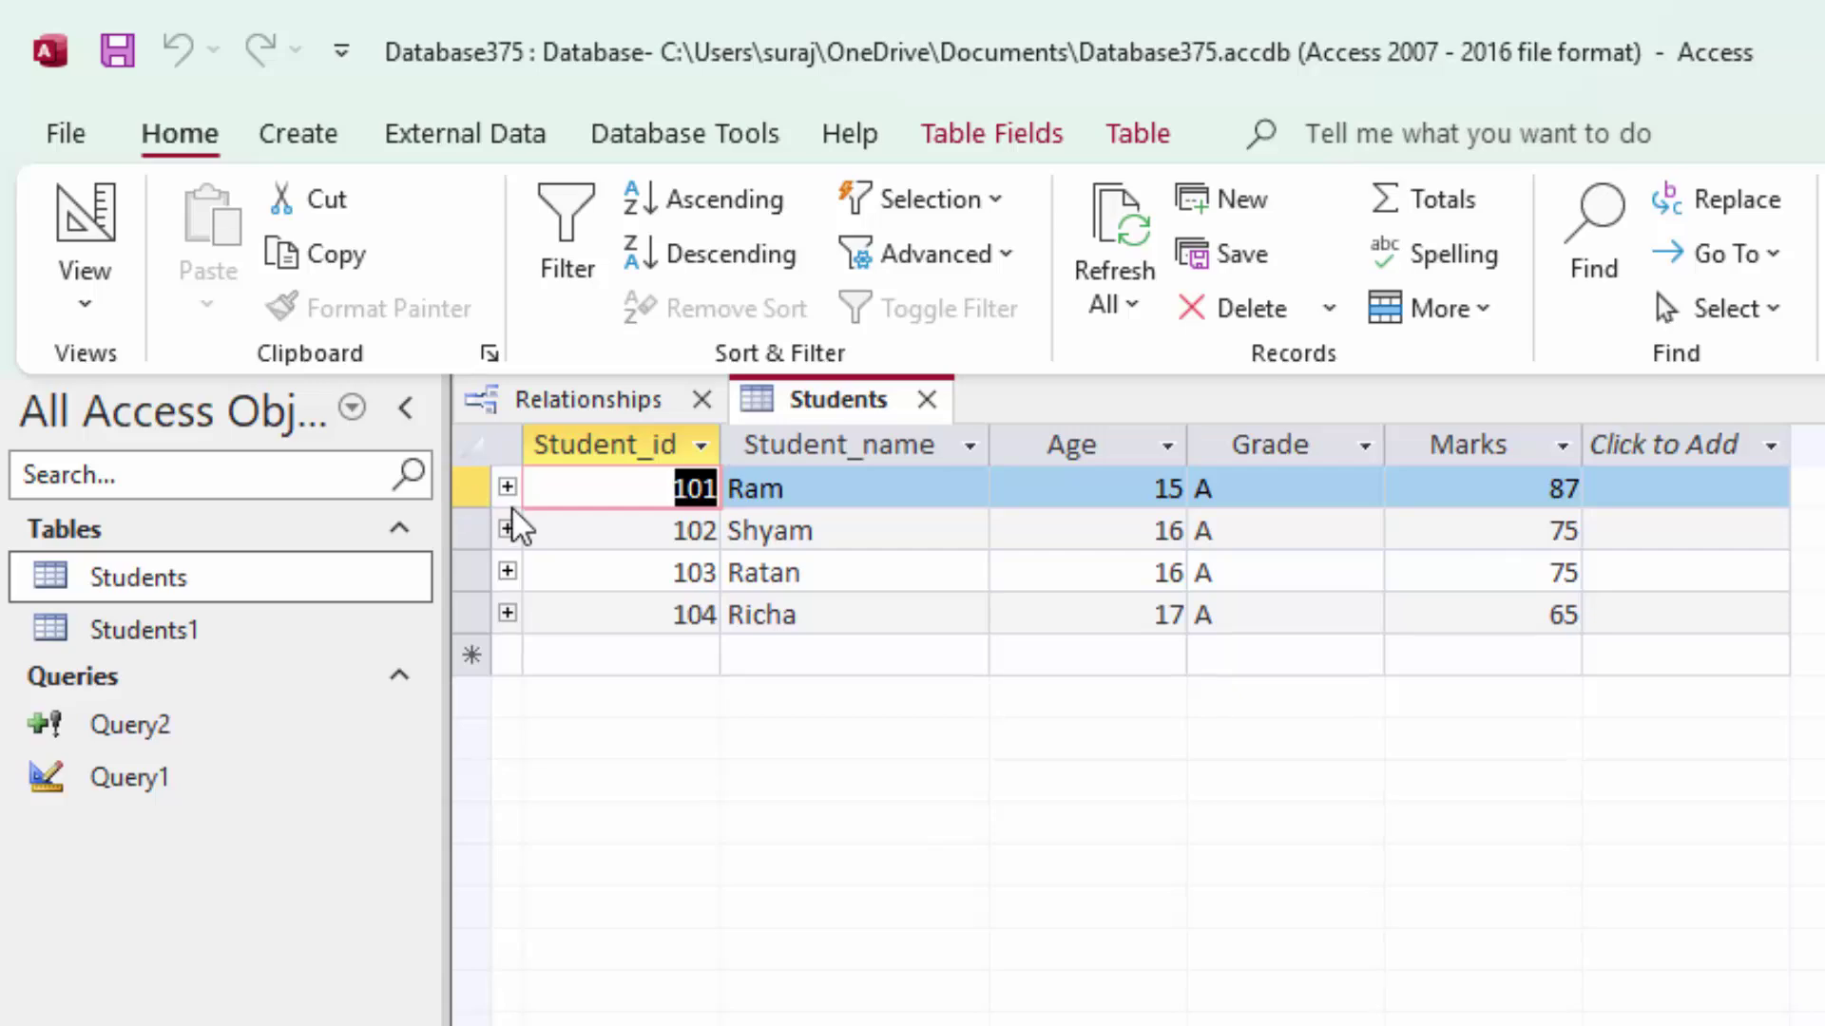
left_click(508, 487)
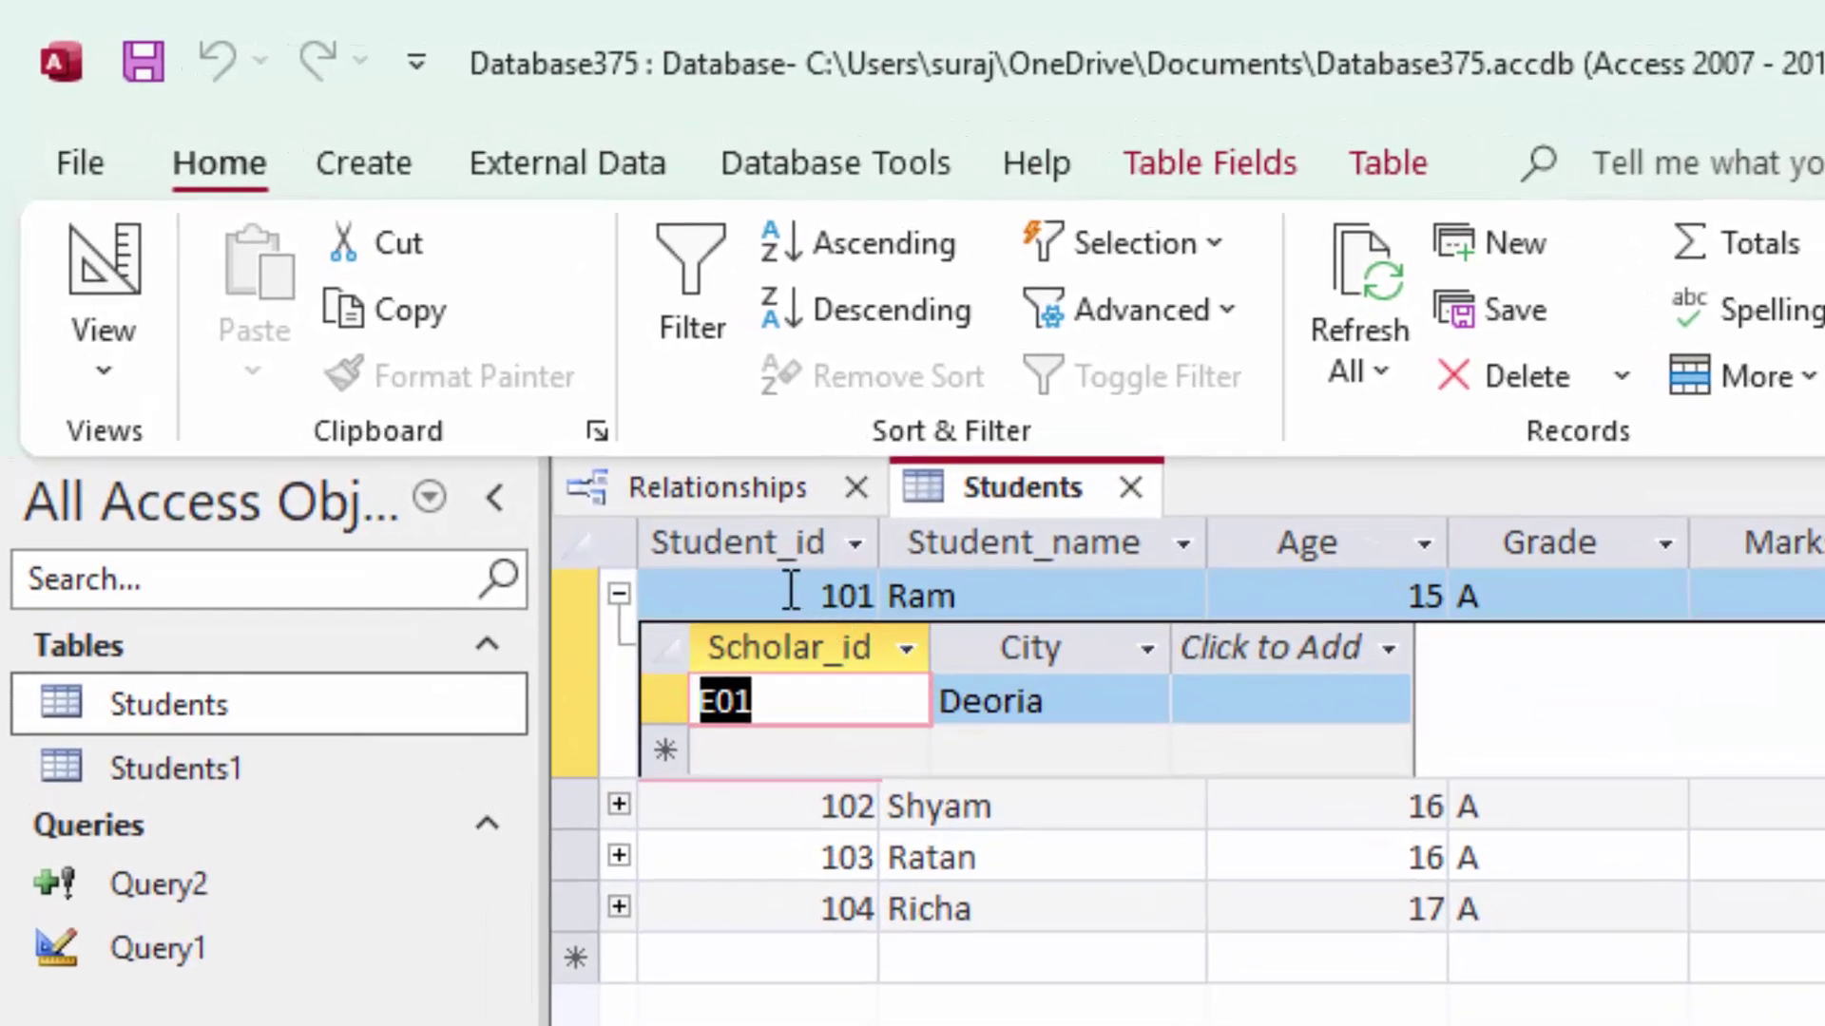
left_click(1093, 701)
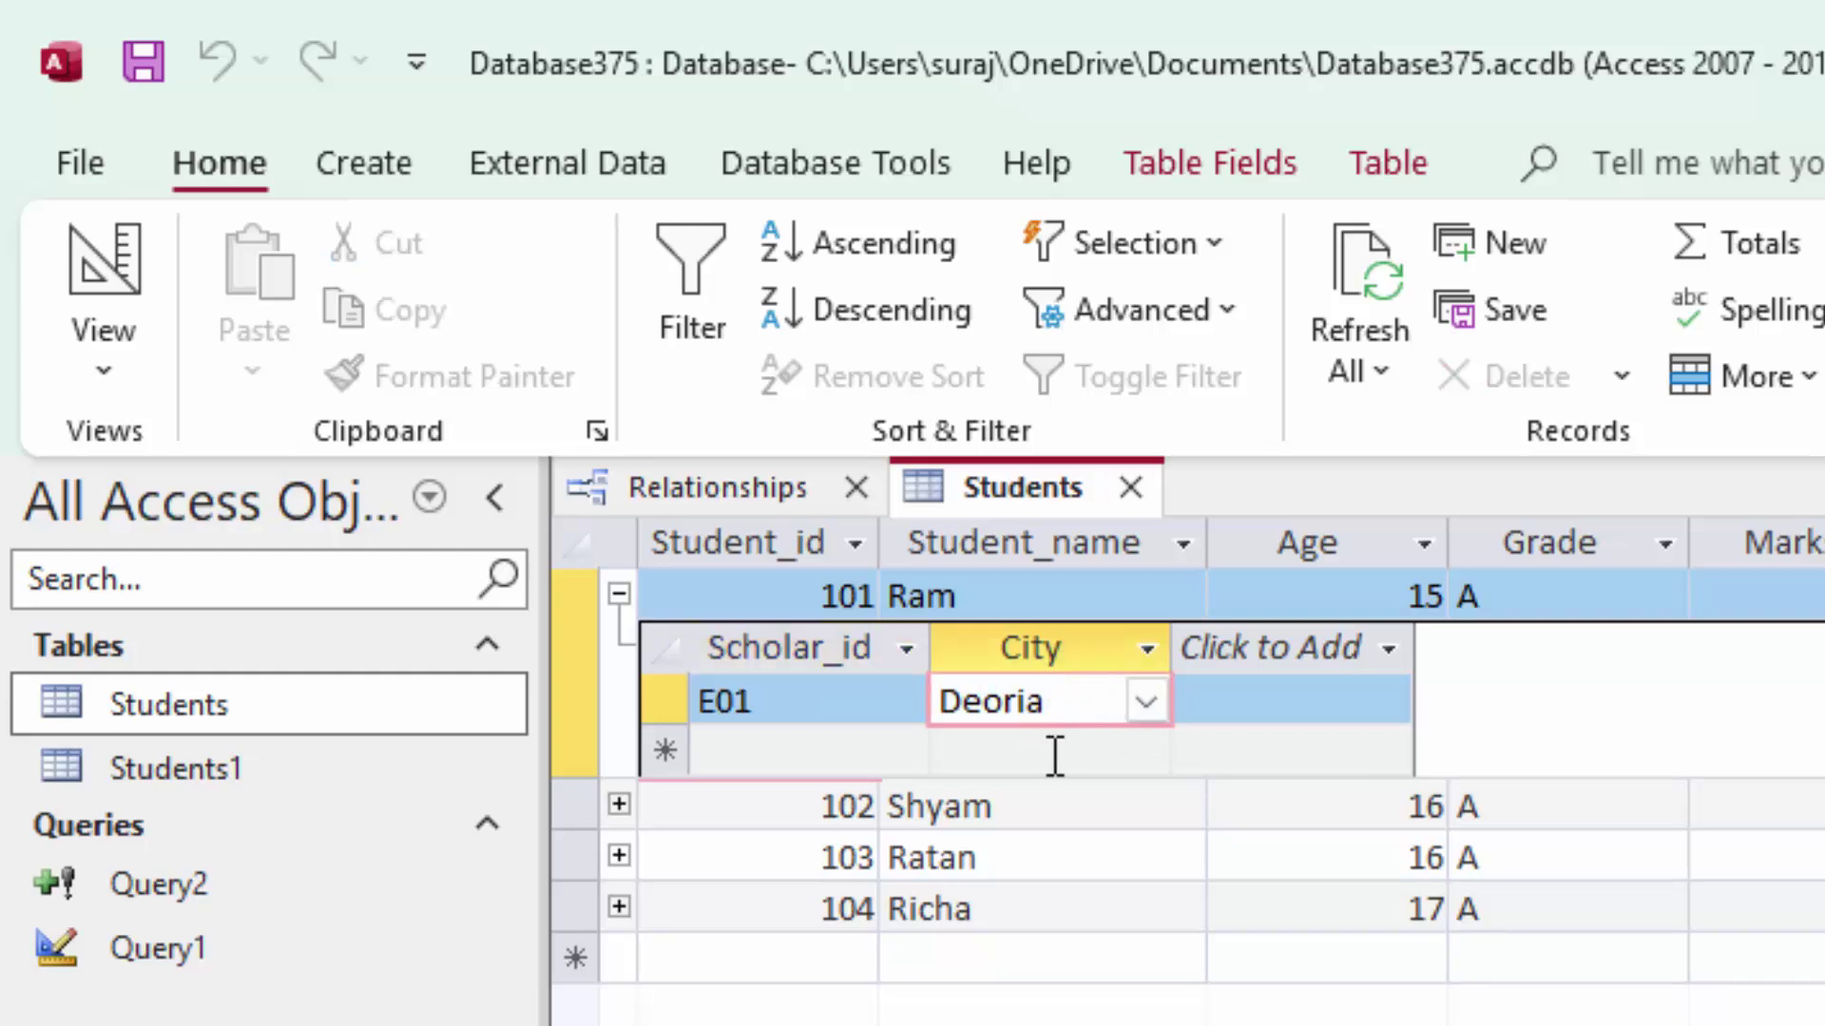